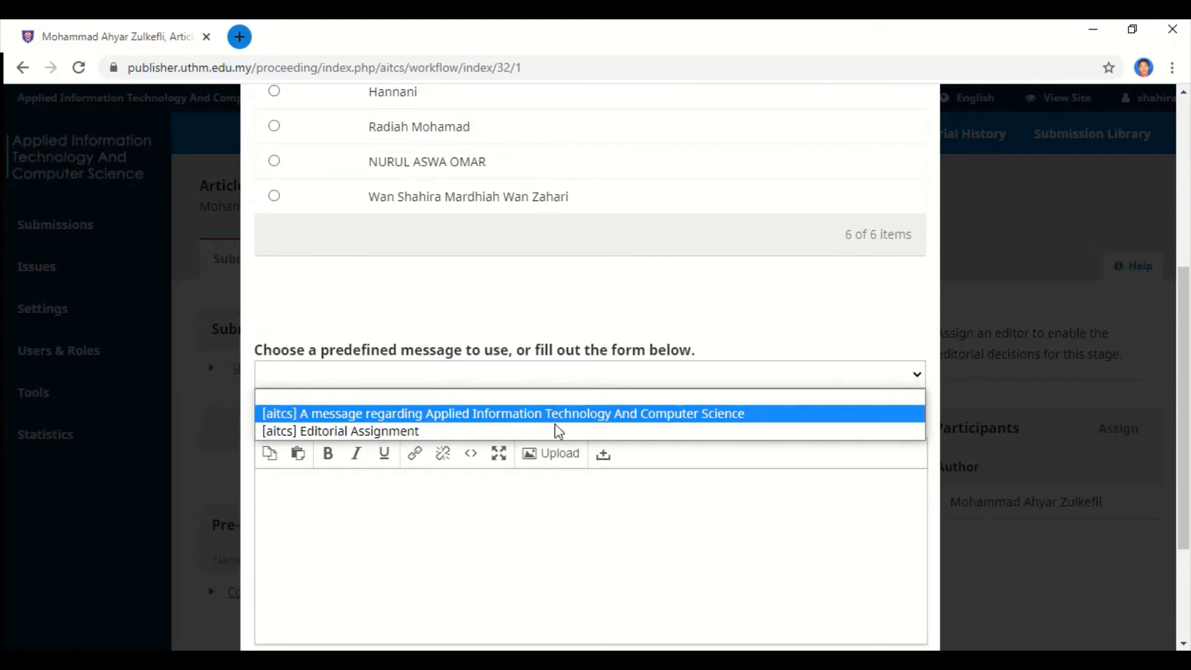
# Select the '[aitcs] Editorial Assignment' template and read through its message text.
pyautogui.click(555, 431)
pyautogui.scroll(-3, 556, 435)
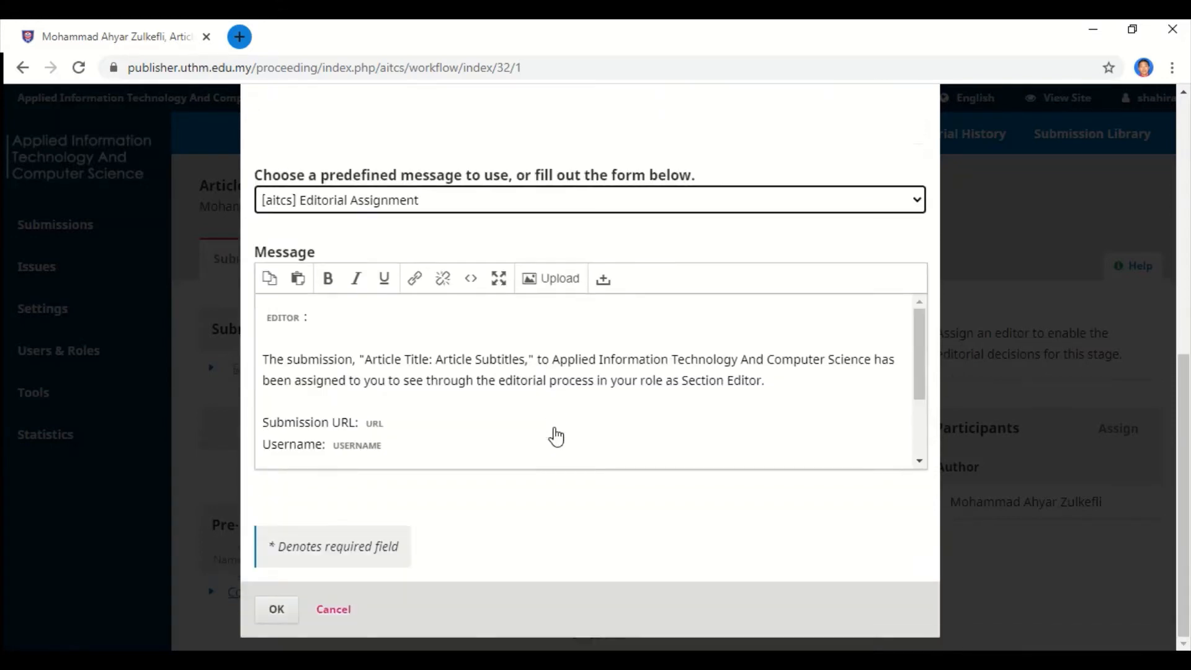
pyautogui.scroll(-2, 556, 434)
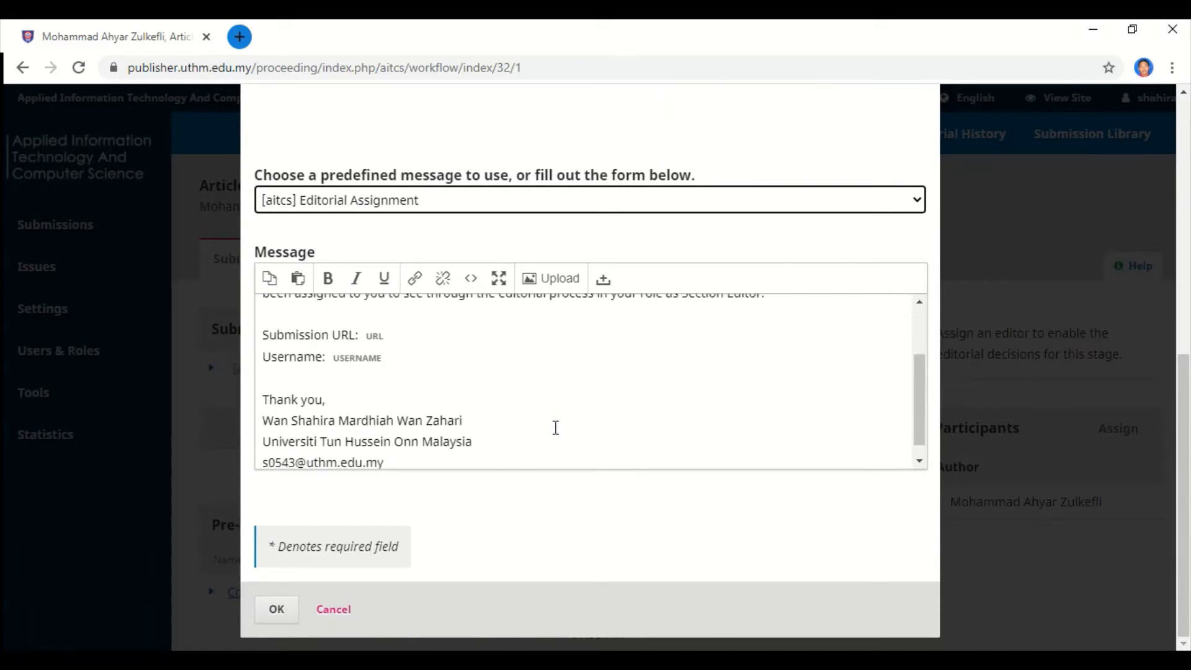
pyautogui.scroll(-1, 556, 428)
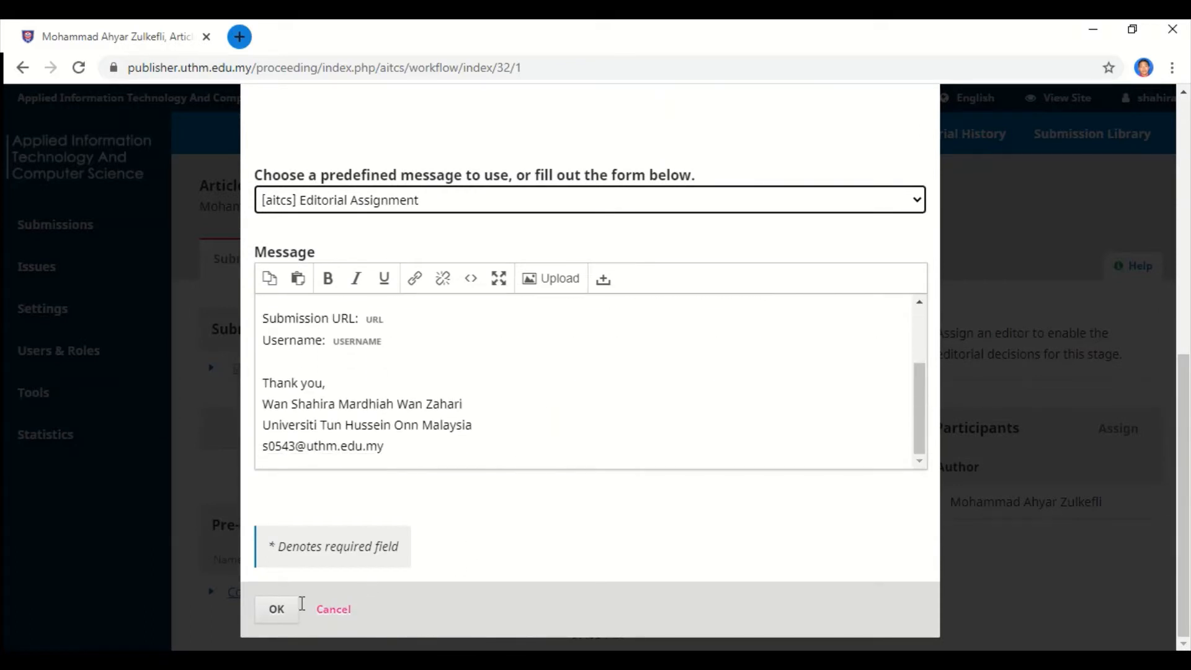
pyautogui.scroll(3, 606, 440)
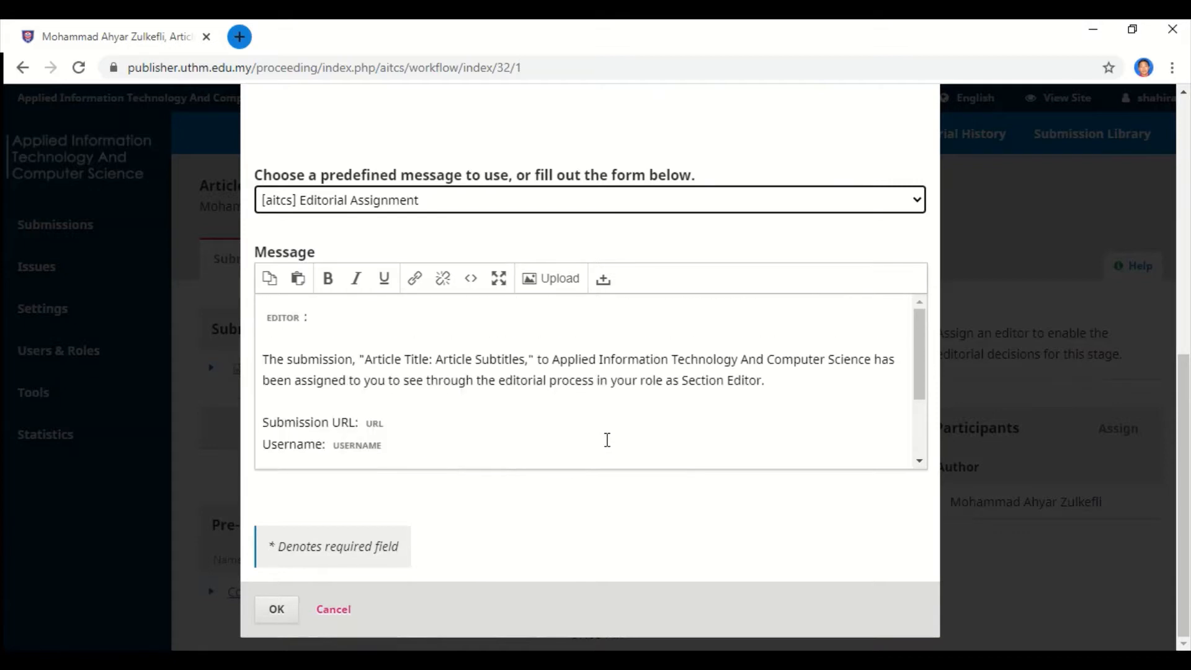
pyautogui.scroll(6, 797, 458)
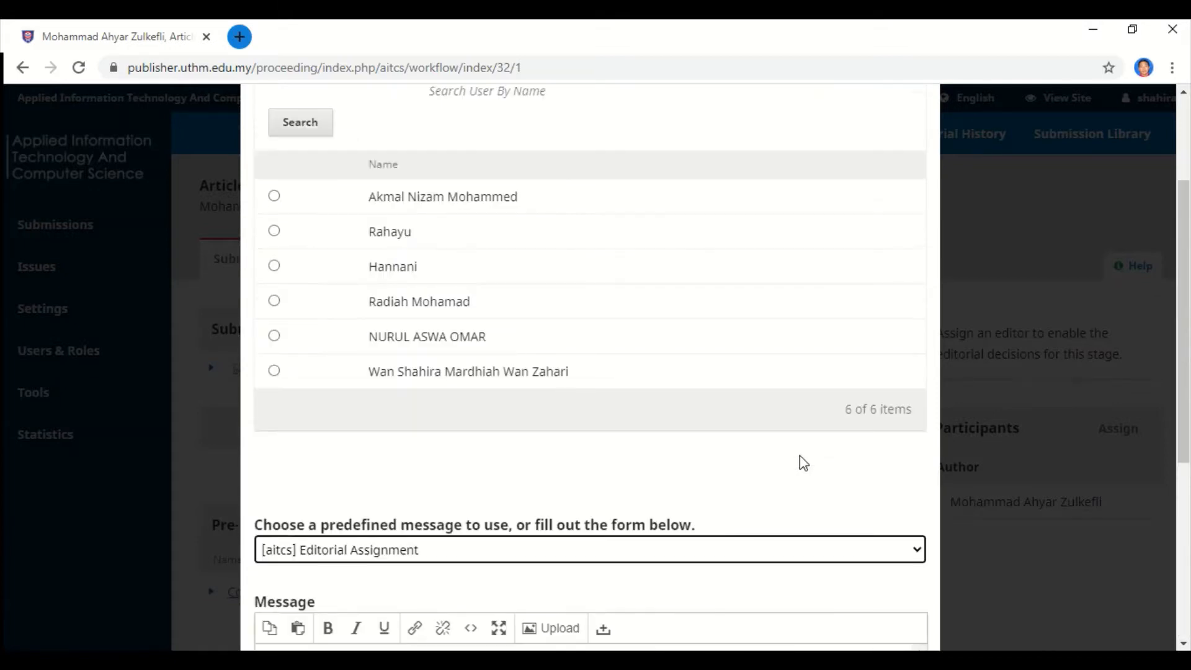
pyautogui.scroll(2, 802, 463)
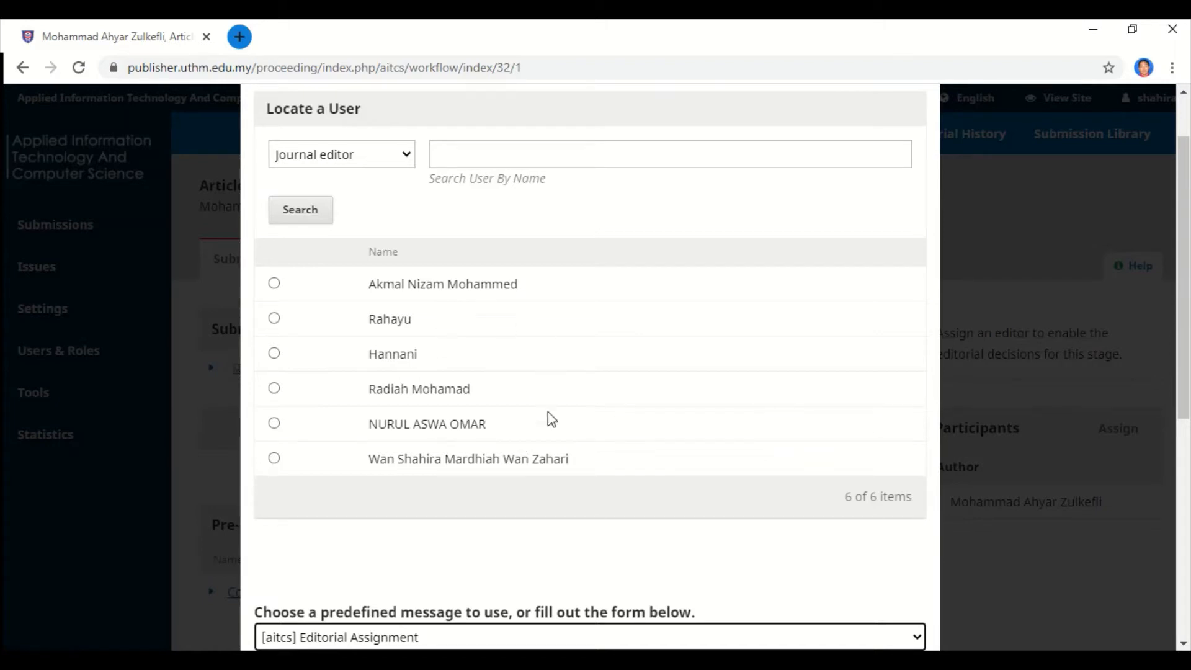
pyautogui.scroll(2, 521, 382)
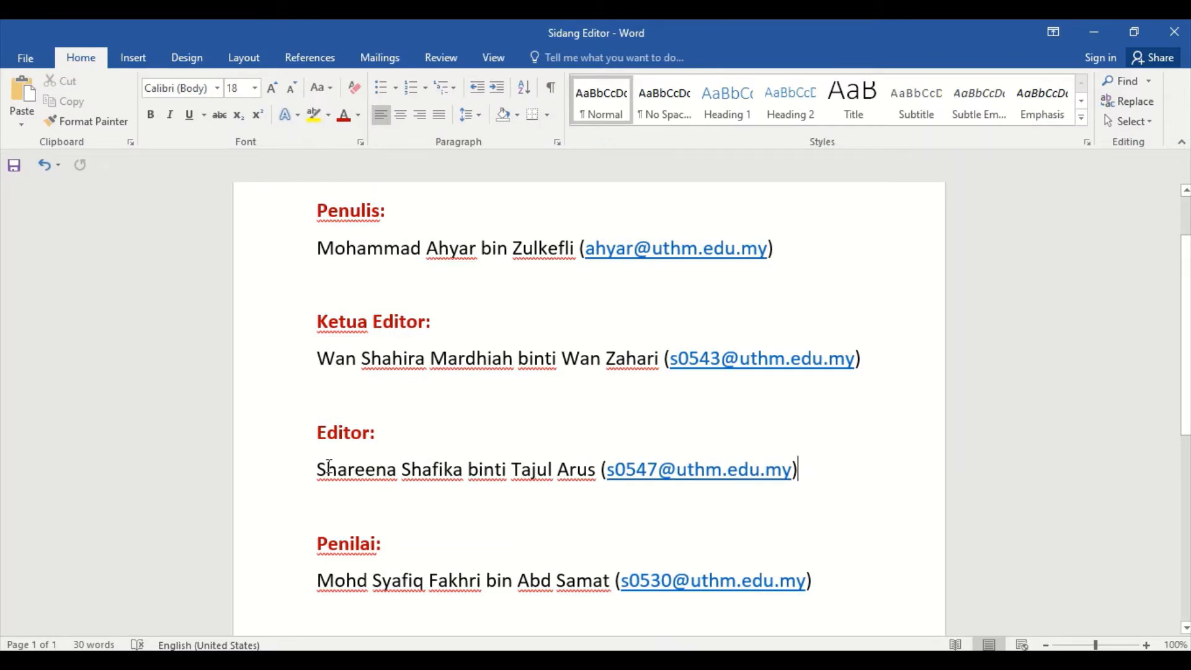
pyautogui.moveTo(318, 470); pyautogui.dragTo(581, 482)
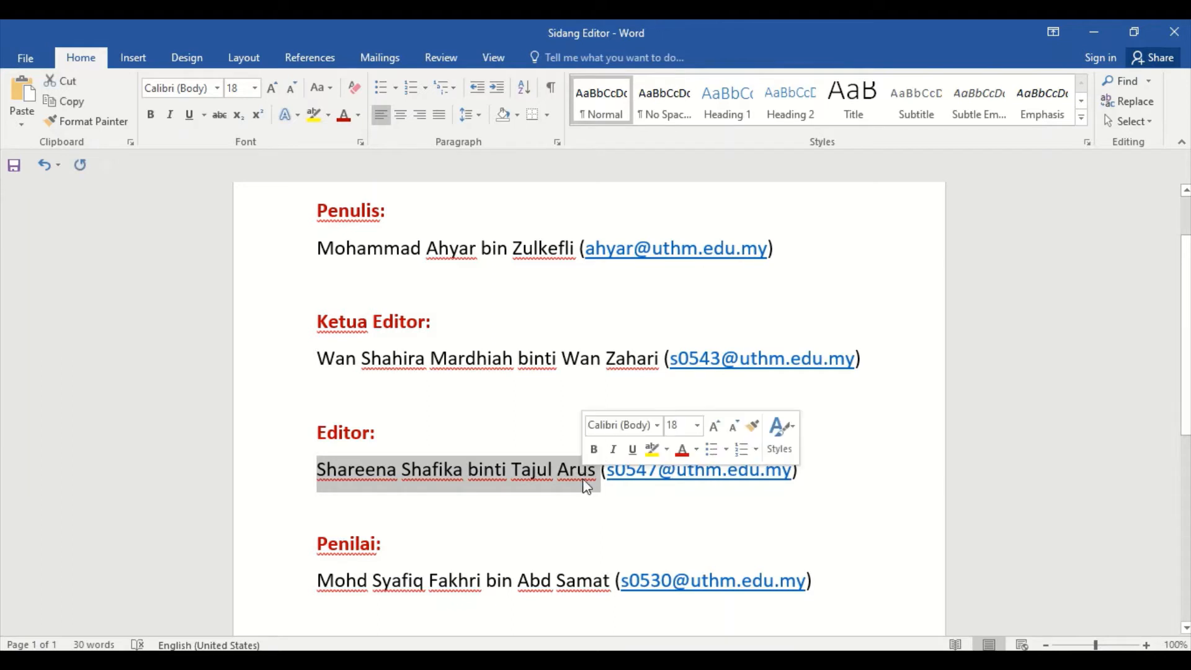
pyautogui.click(574, 507)
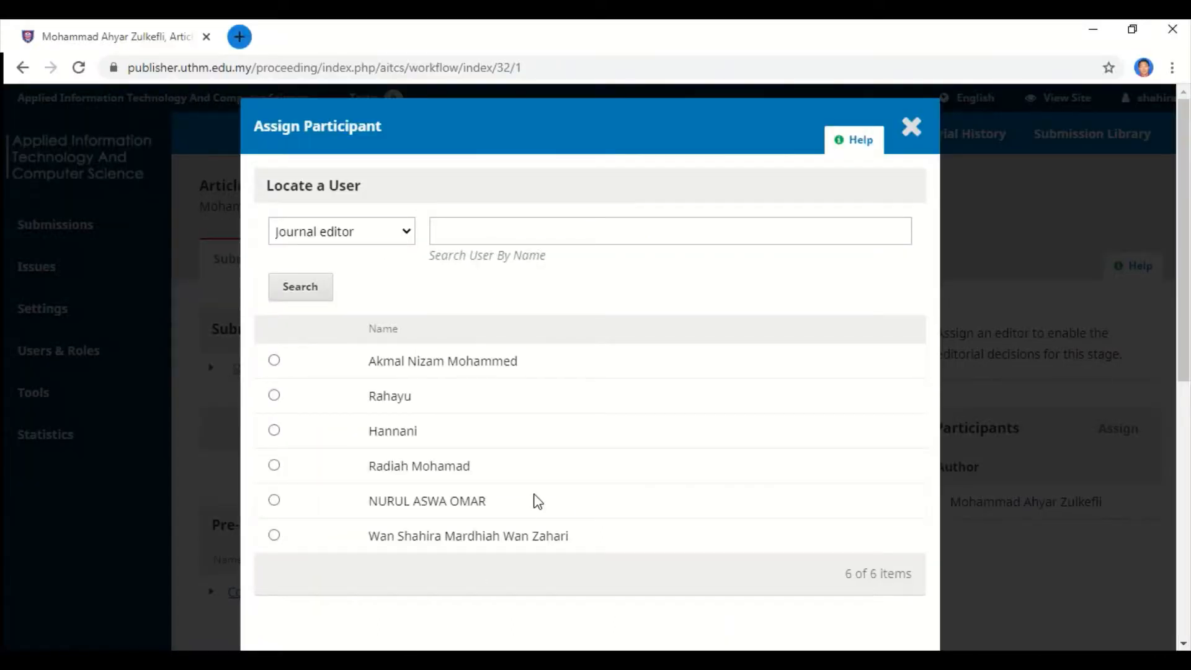
# Discard the unsaved Assign Participant form and open Users & Roles > Users in a second tab.
pyautogui.click(913, 130)
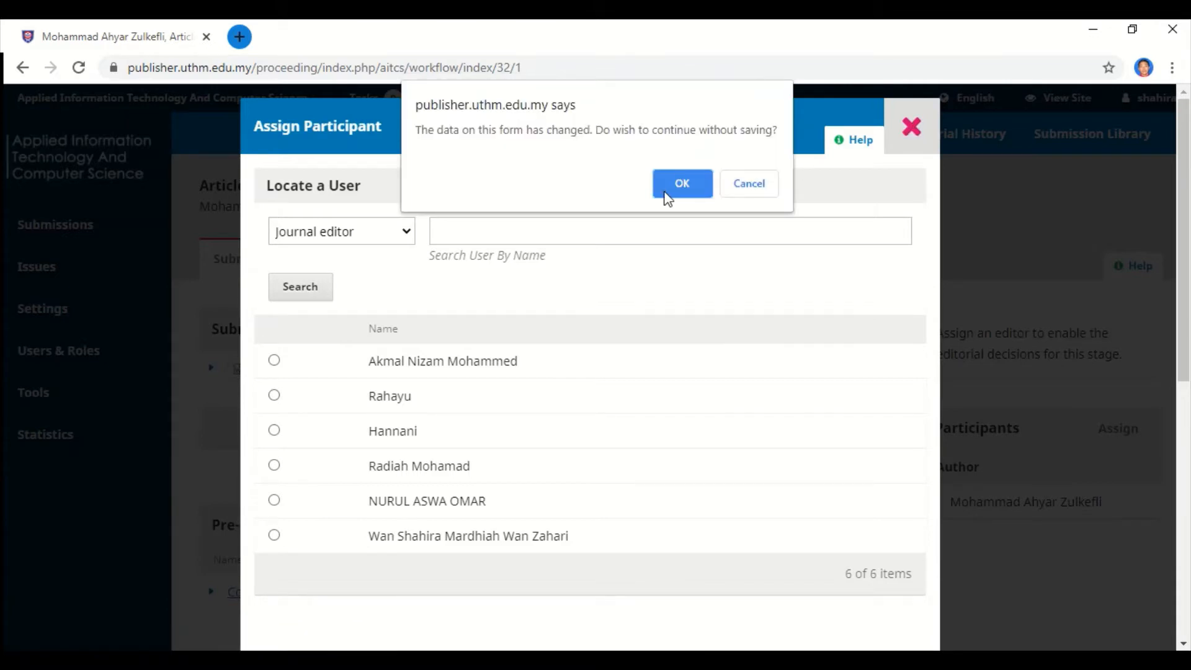
pyautogui.click(668, 197)
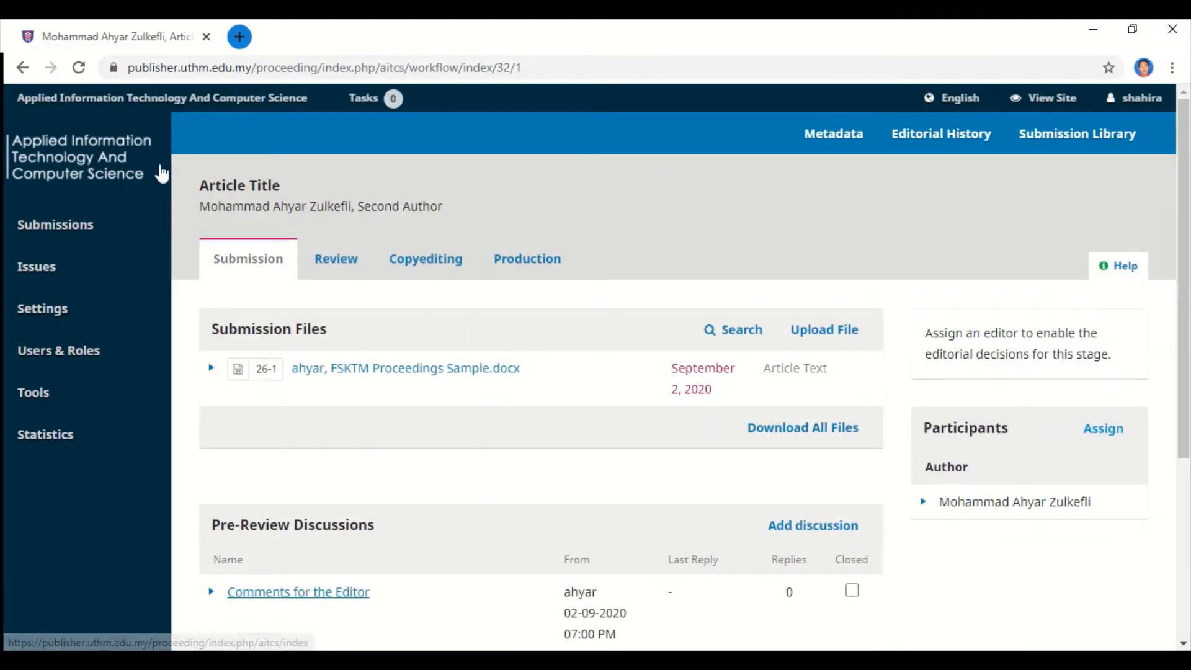
pyautogui.moveTo(32, 319)
pyautogui.moveTo(48, 352)
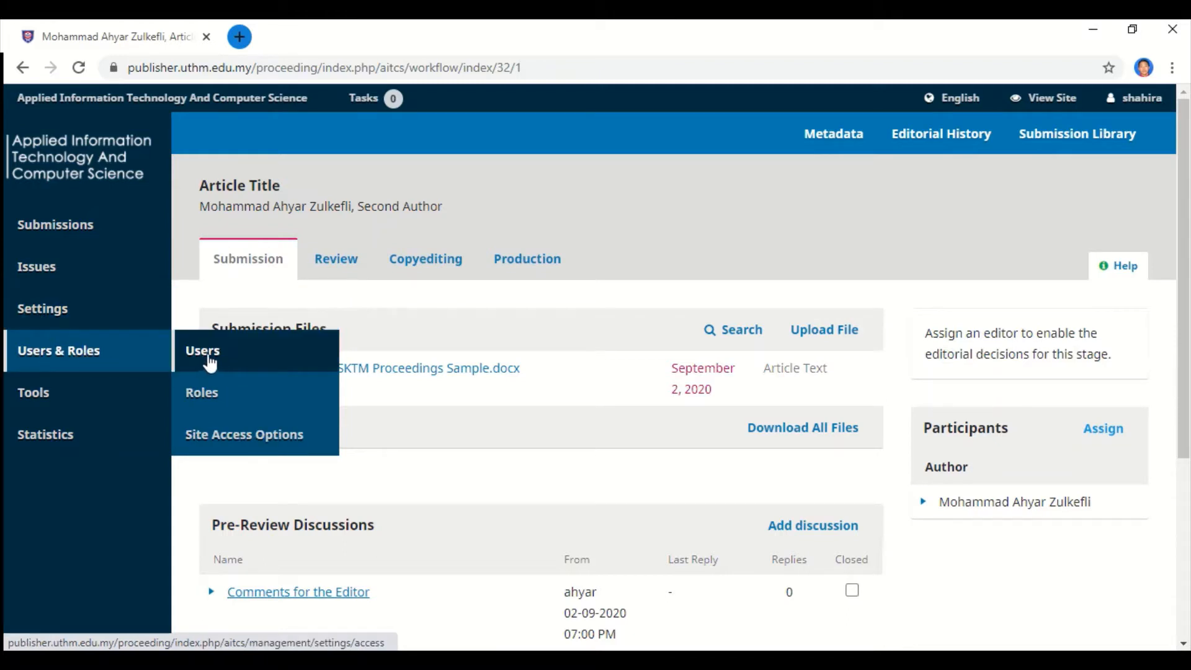
pyautogui.rightClick(213, 357)
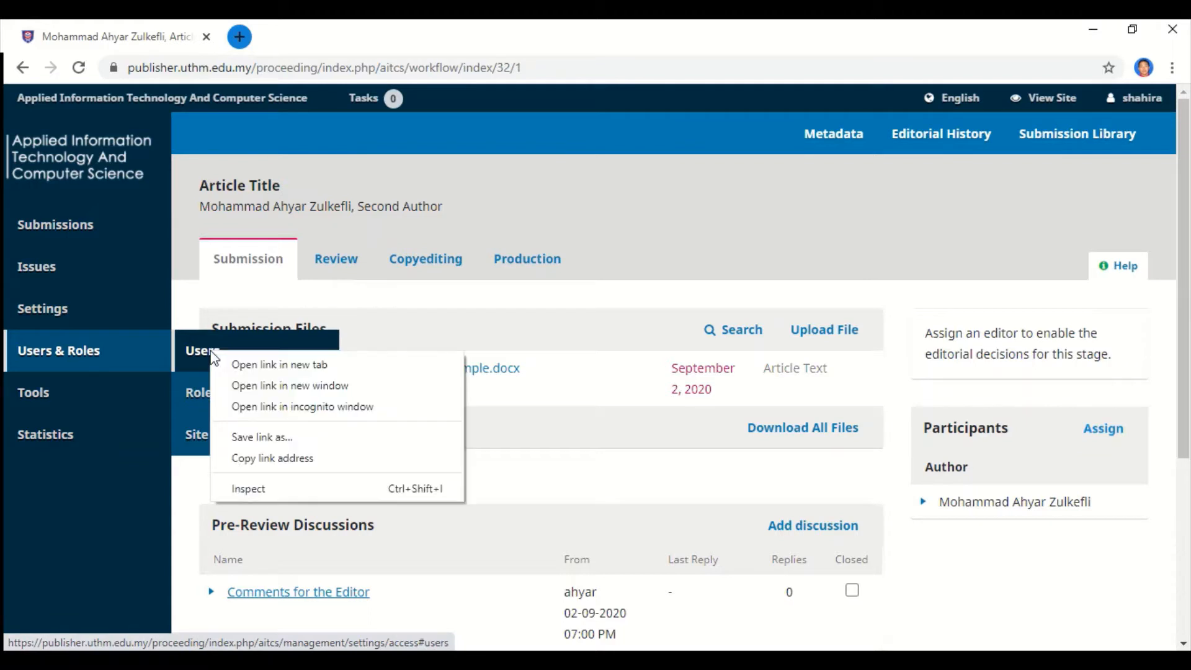
pyautogui.click(248, 364)
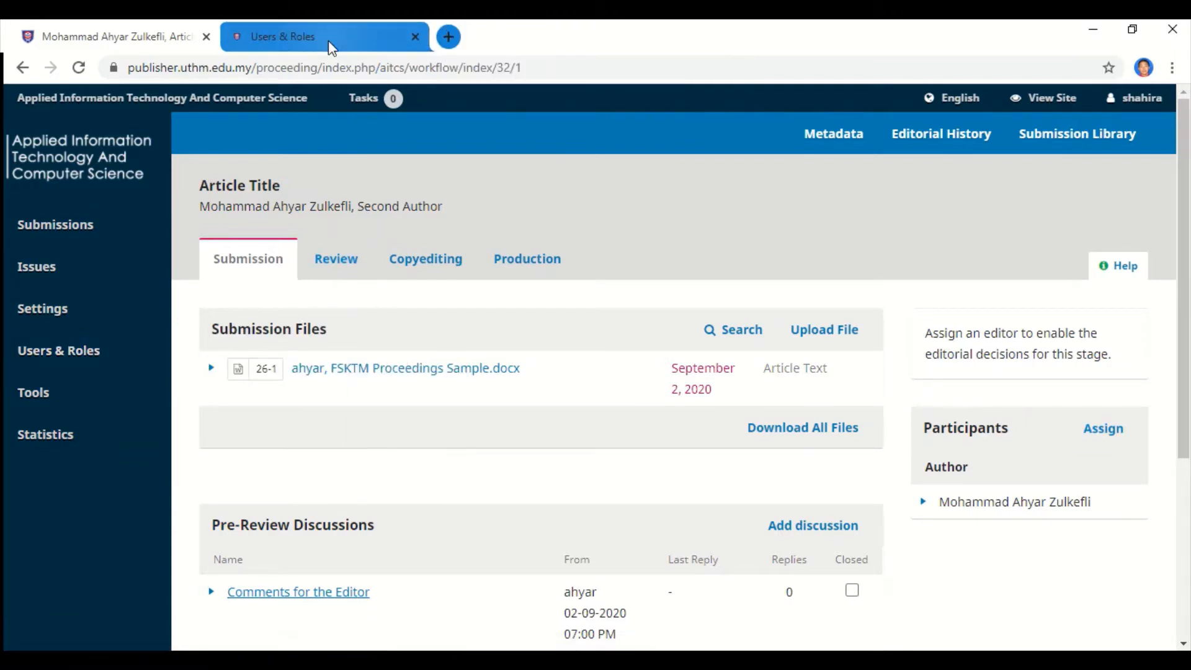
pyautogui.click(328, 40)
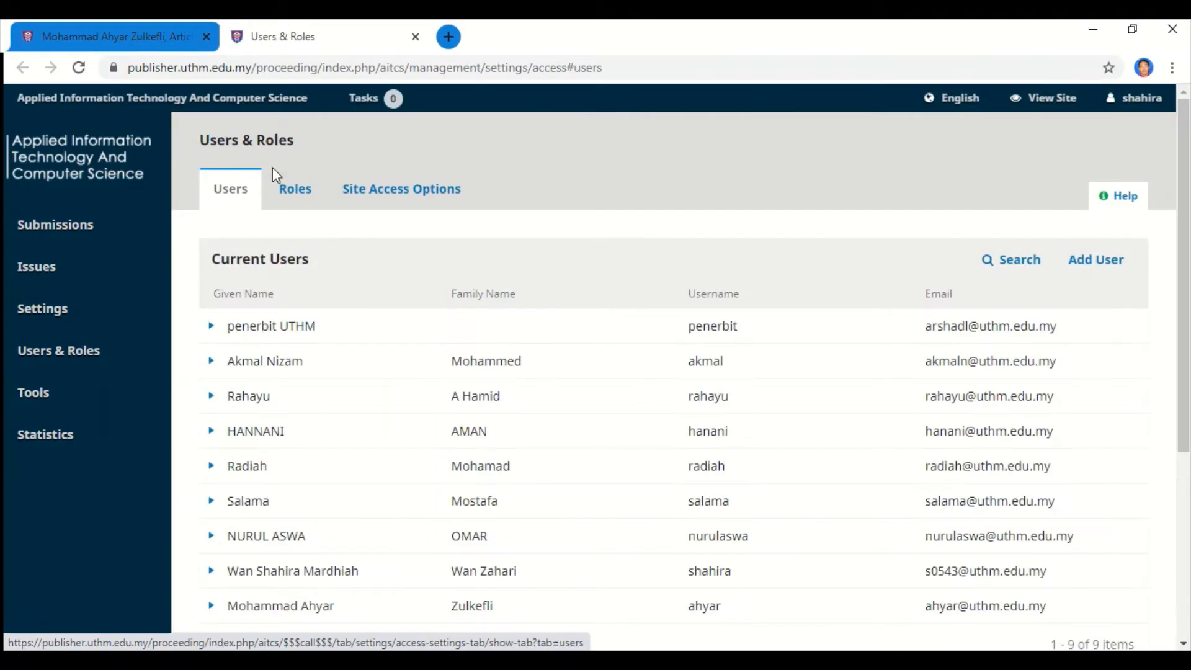
pyautogui.click(140, 36)
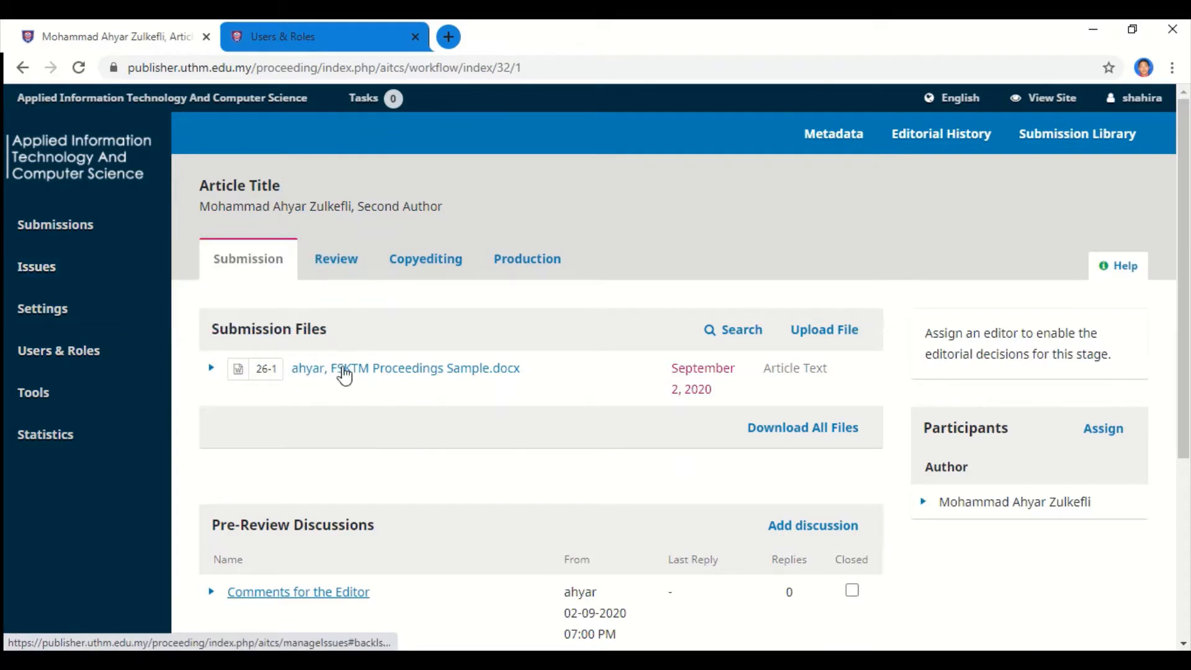
pyautogui.click(276, 37)
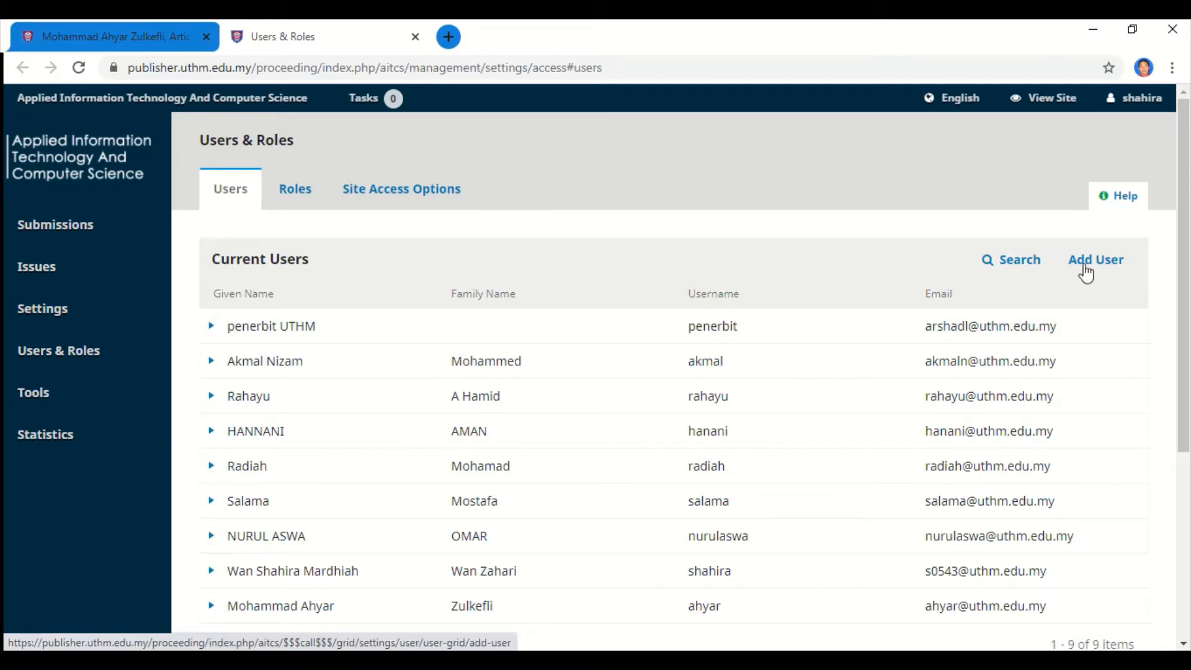
# Add a new user, entering the editor's given name, family name and username.
pyautogui.click(1085, 274)
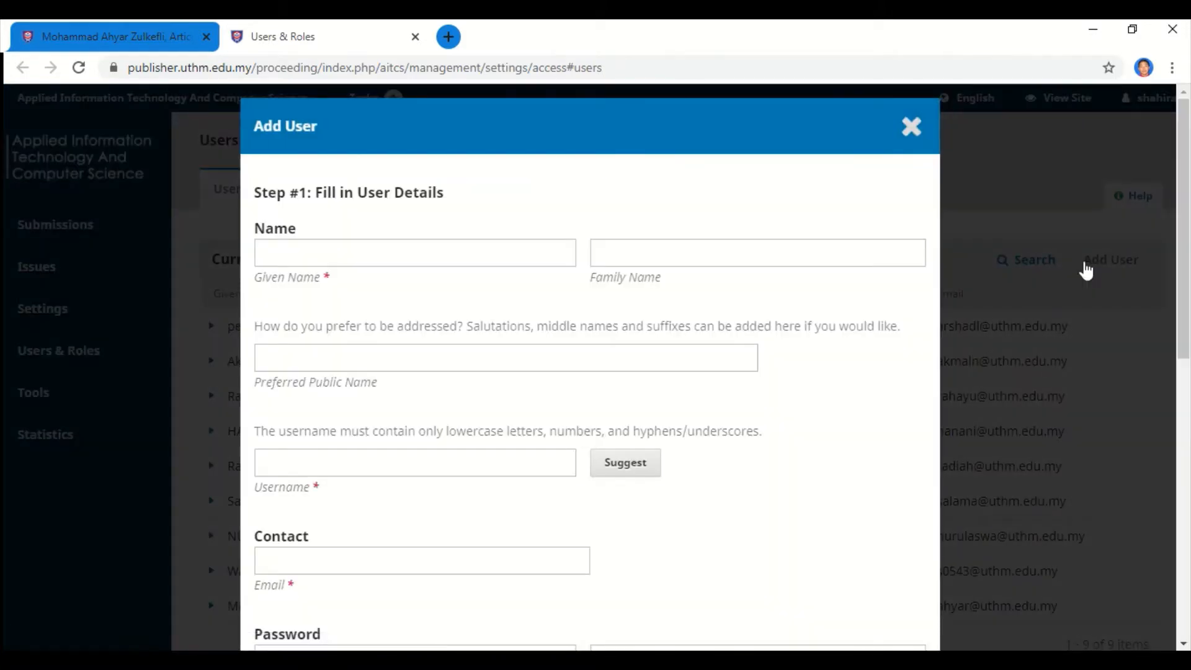
pyautogui.click(295, 255)
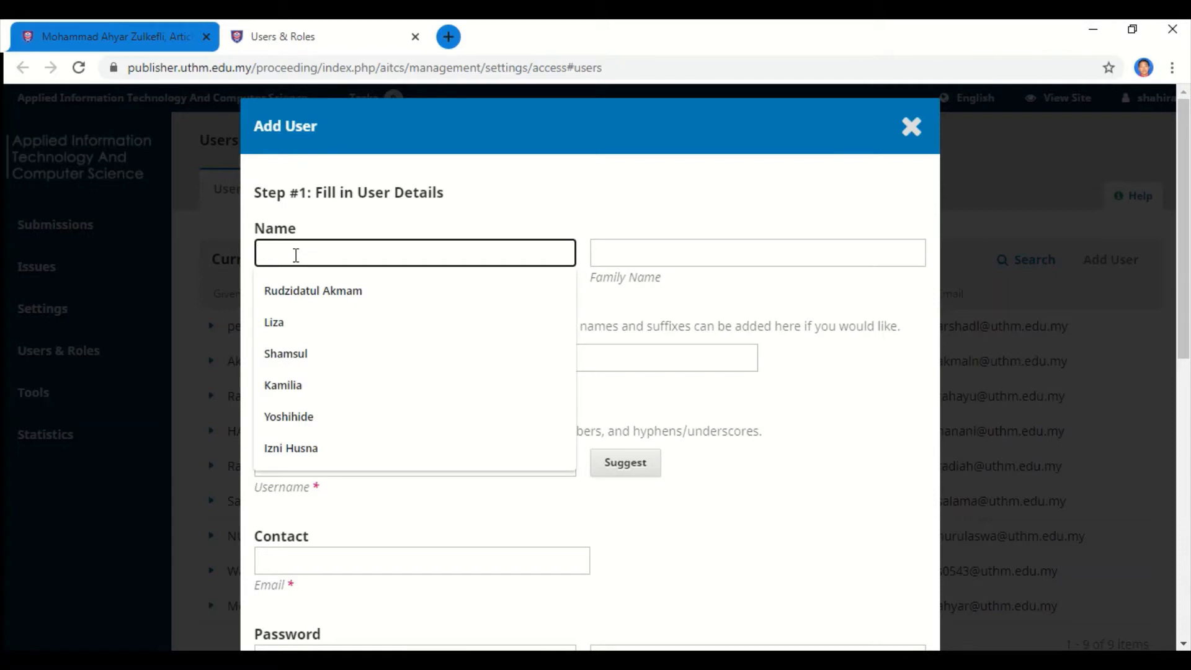
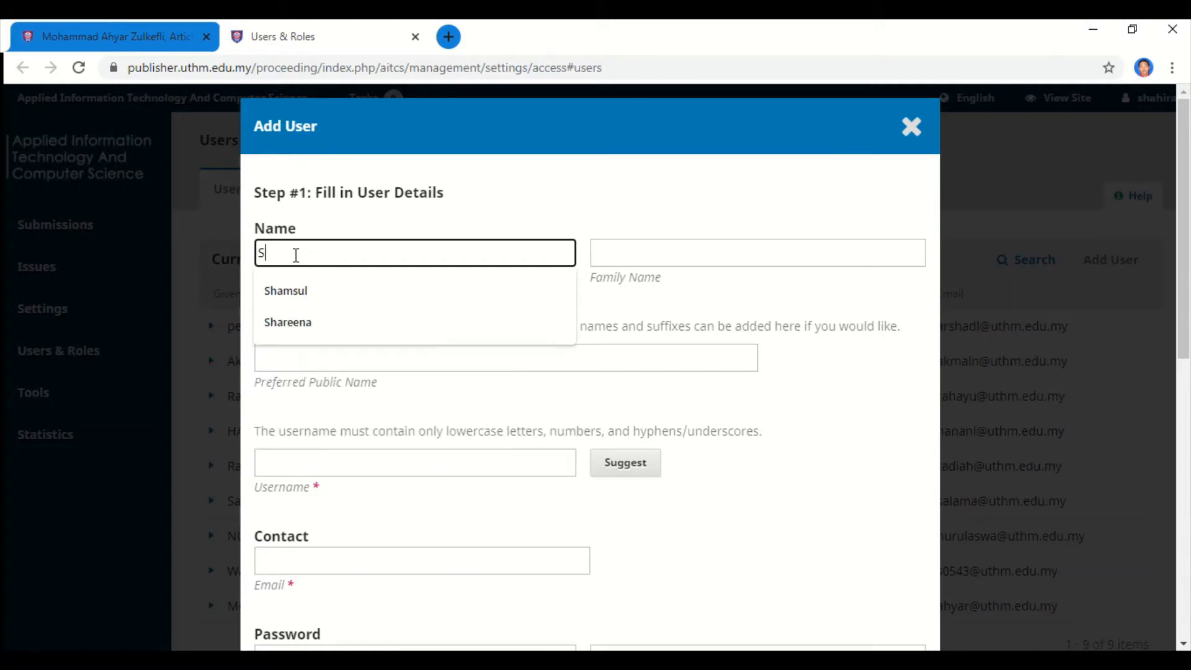
pyautogui.click(288, 320)
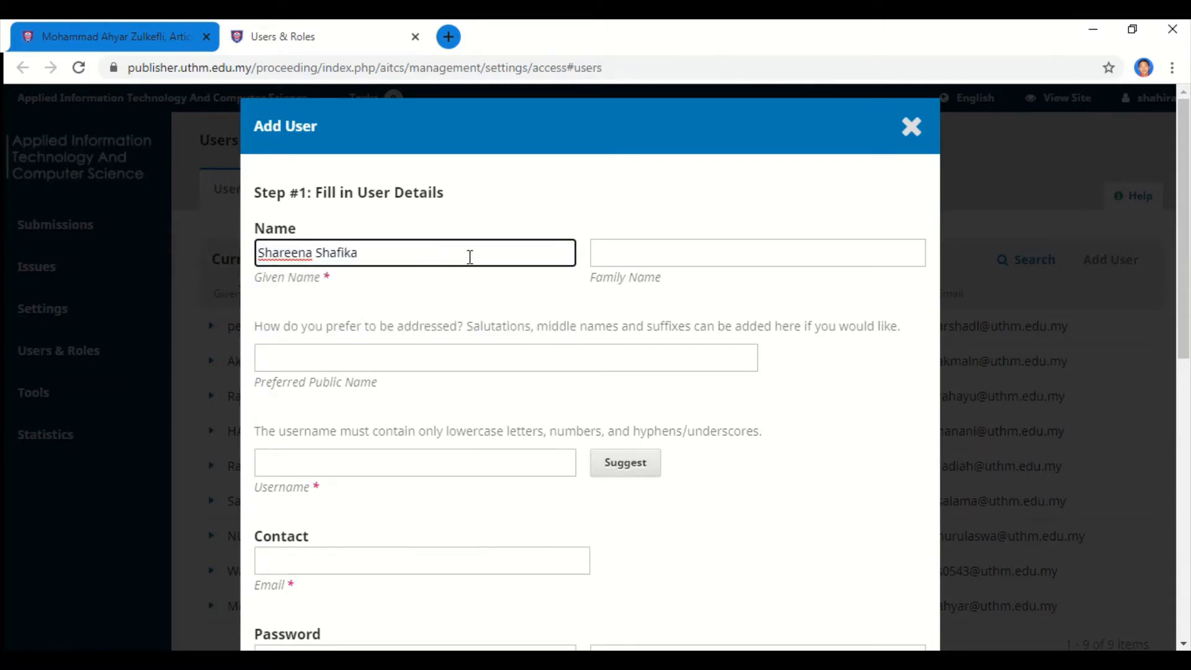
pyautogui.click(612, 257)
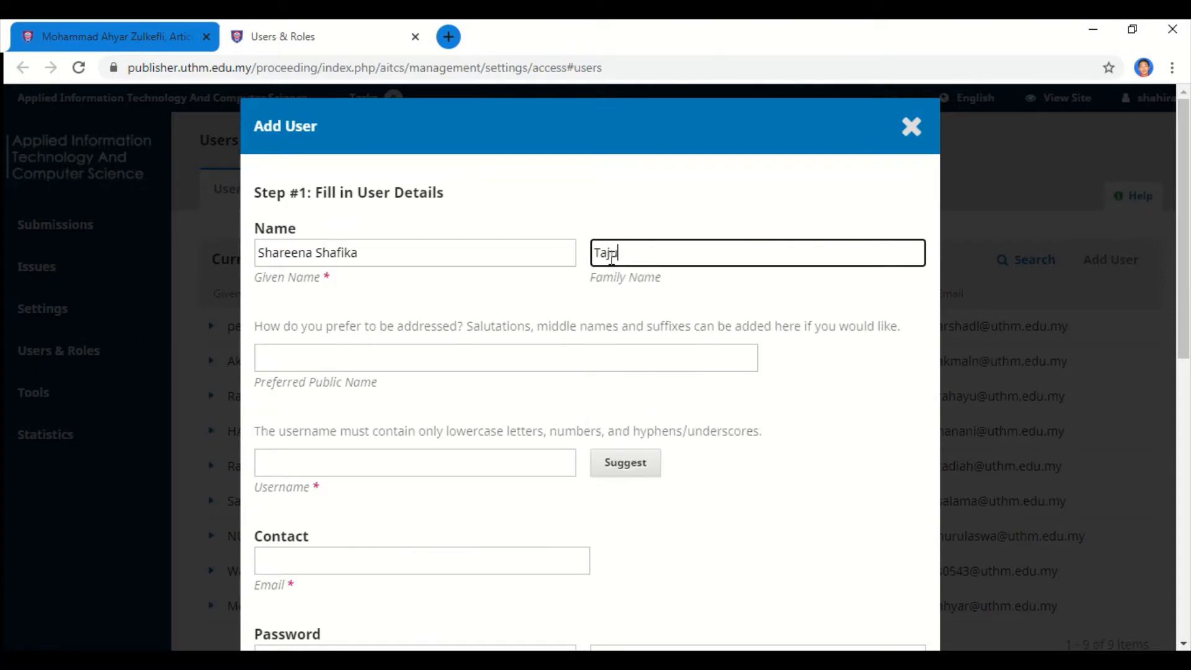
pyautogui.scroll(-1, 410, 441)
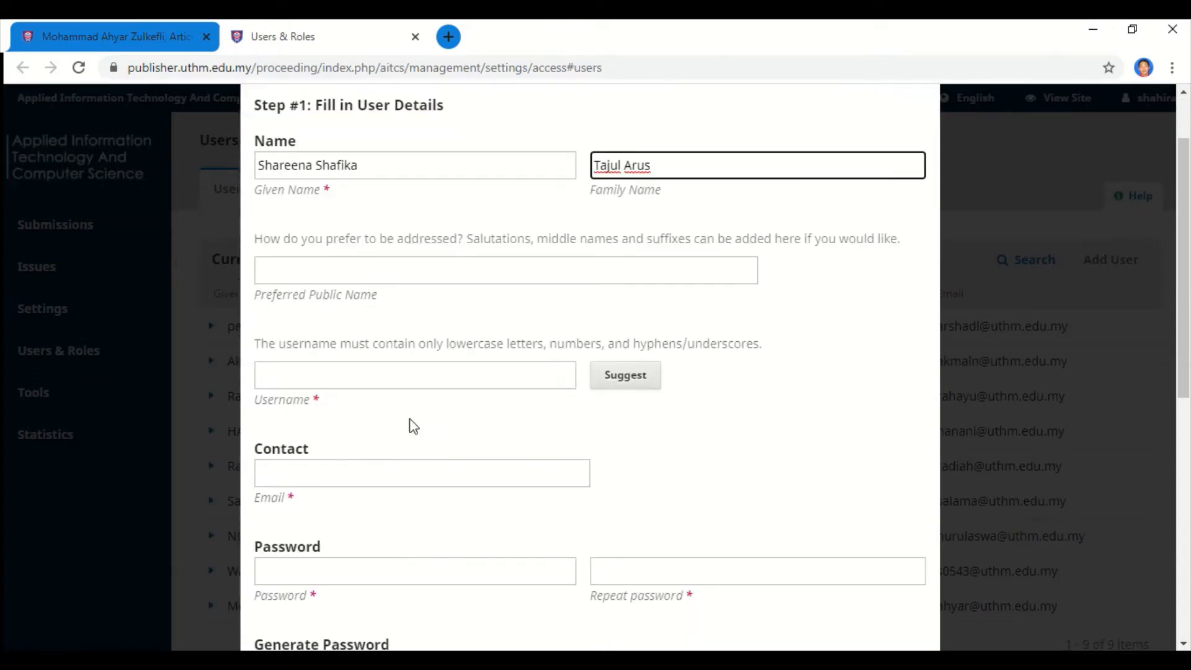
pyautogui.click(417, 376)
pyautogui.write('shareena')
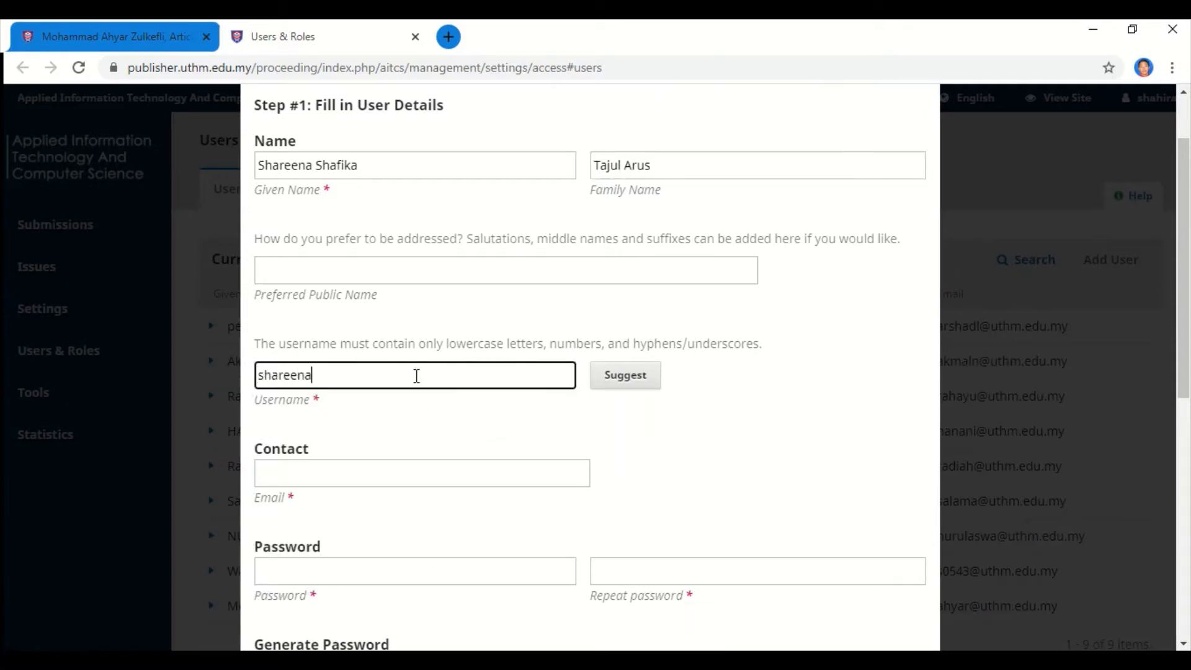
pyautogui.scroll(-1, 412, 404)
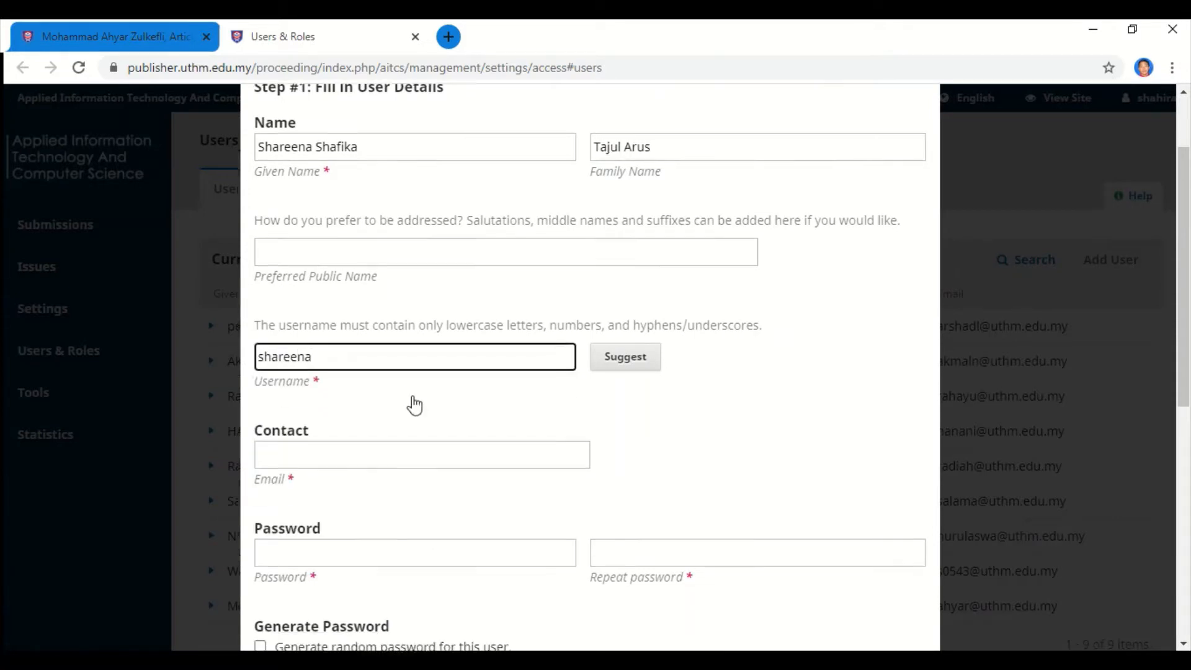
# Copy the editor's e-mail address from the Word document.
pyautogui.hotkey('alt', 'Tab')
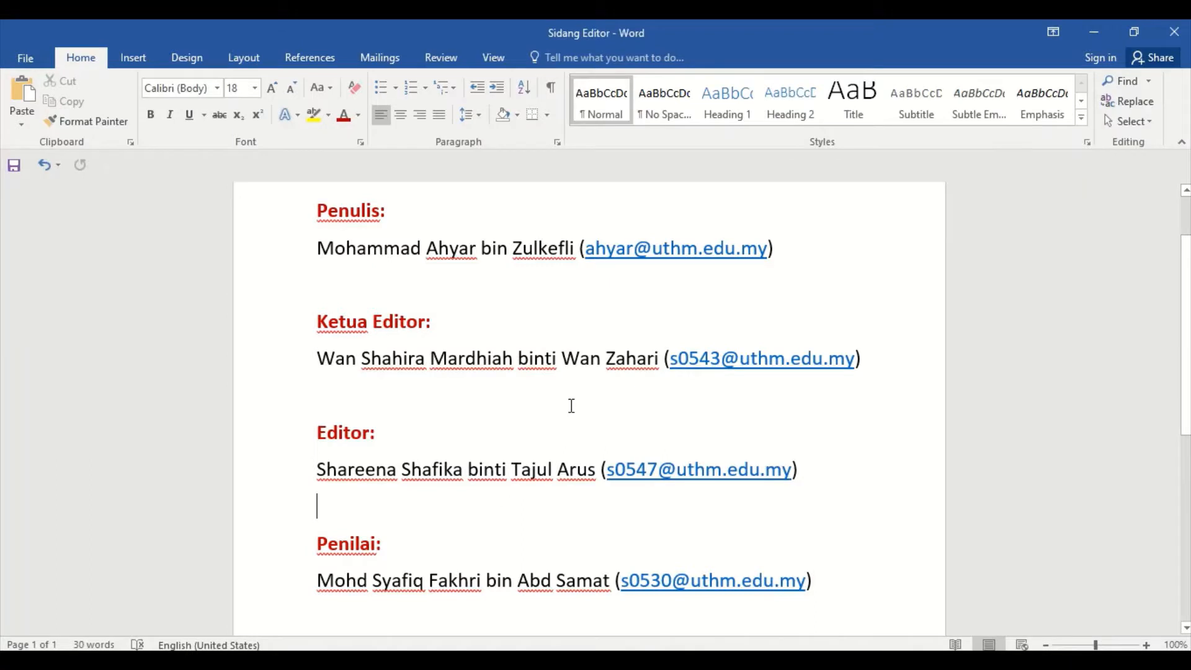
pyautogui.moveTo(607, 469); pyautogui.dragTo(790, 486)
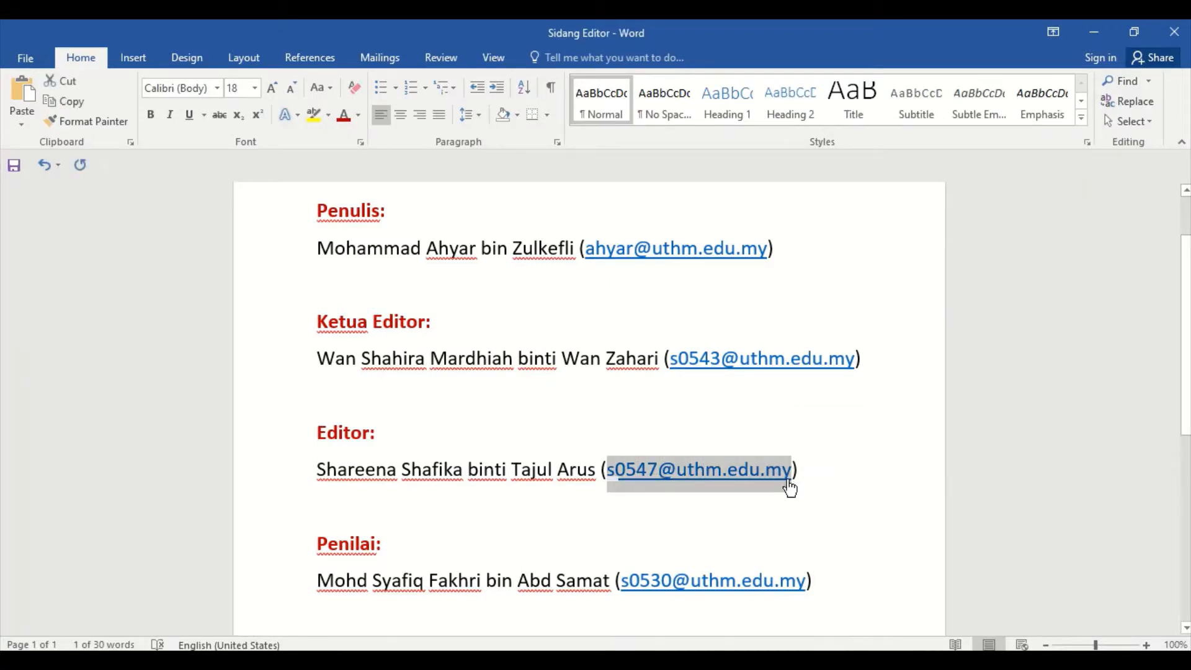
pyautogui.hotkey('ctrl', 'c')
pyautogui.hotkey('alt', 'Tab')
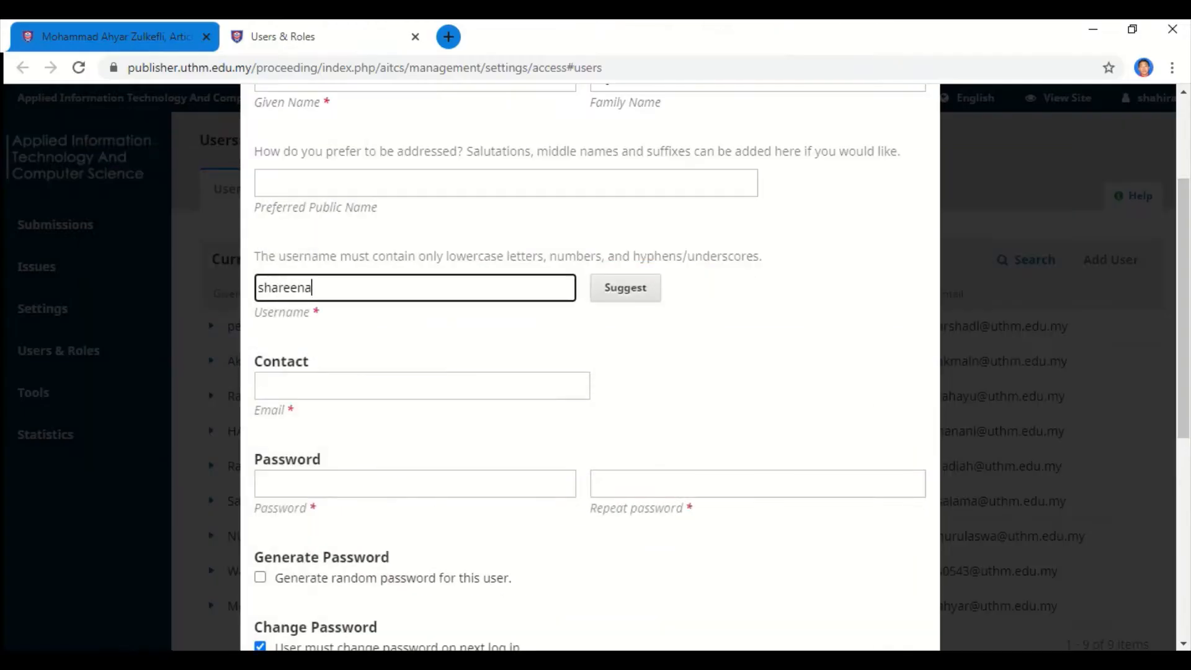
# Paste the editor's e-mail address and enter the new user's password twice.
pyautogui.click(363, 385)
pyautogui.hotkey('ctrl', 'v')
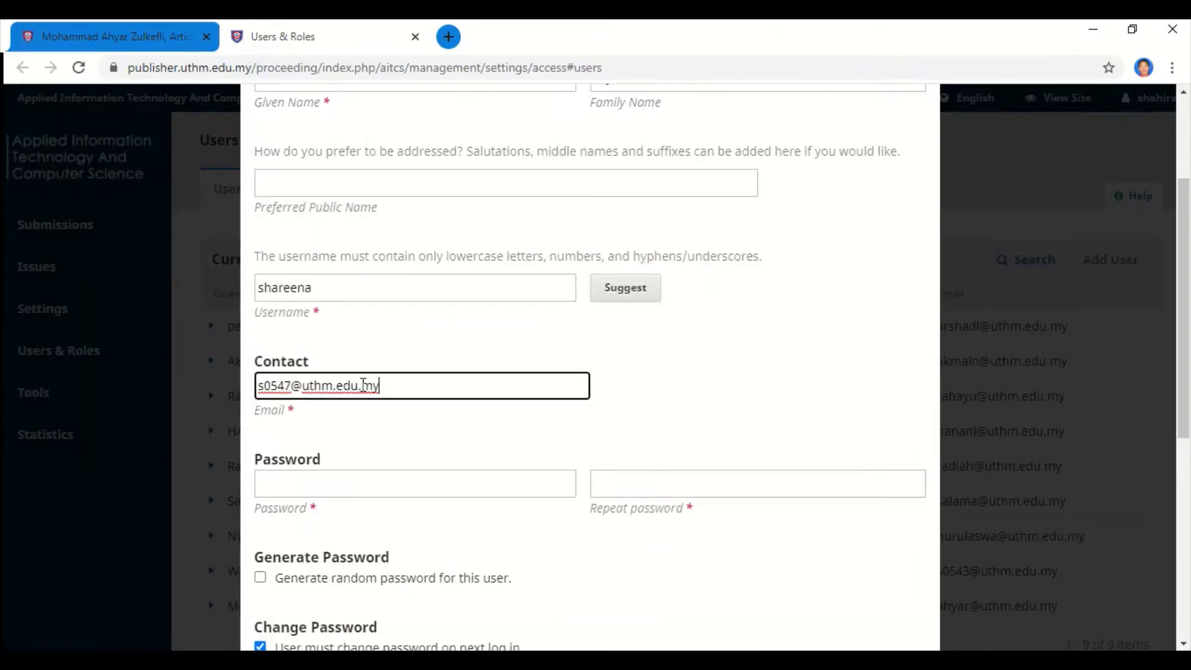
pyautogui.click(509, 477)
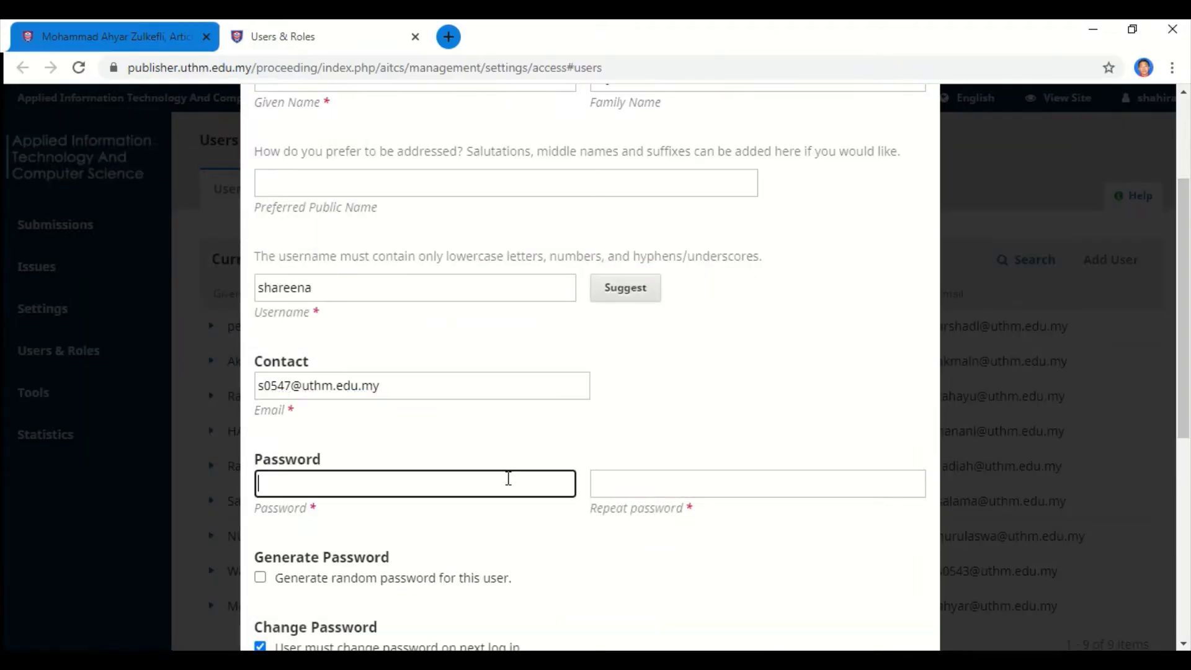
pyautogui.write('••••••')
pyautogui.click(617, 486)
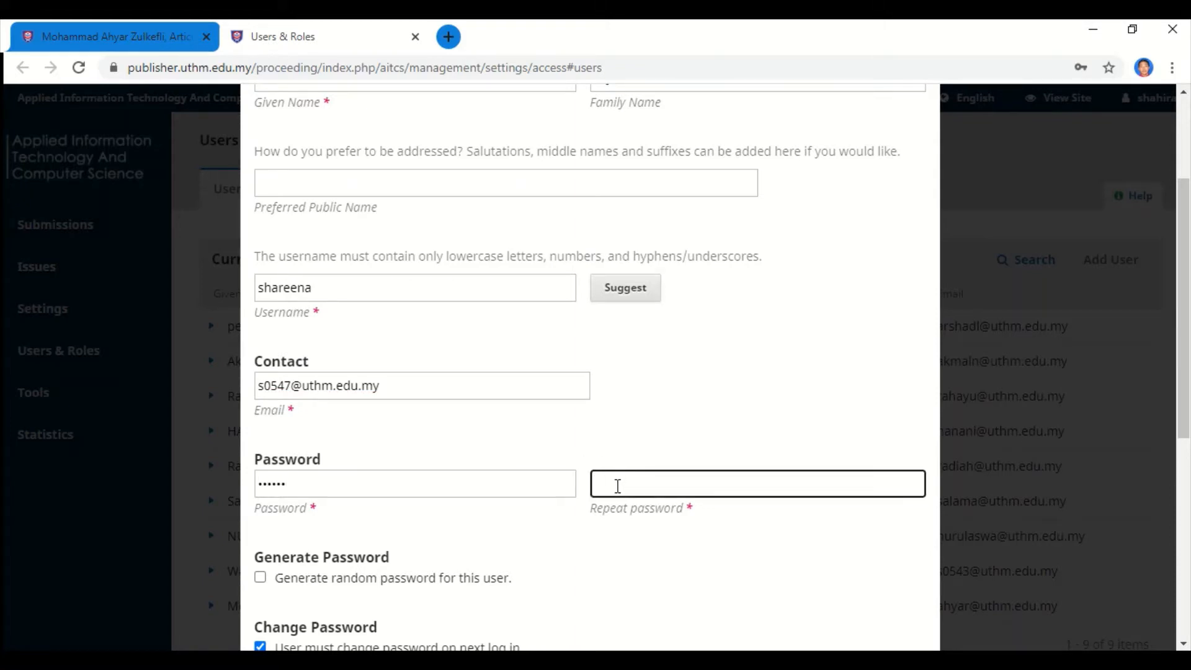
pyautogui.write('••••••')
pyautogui.scroll(-4, 618, 486)
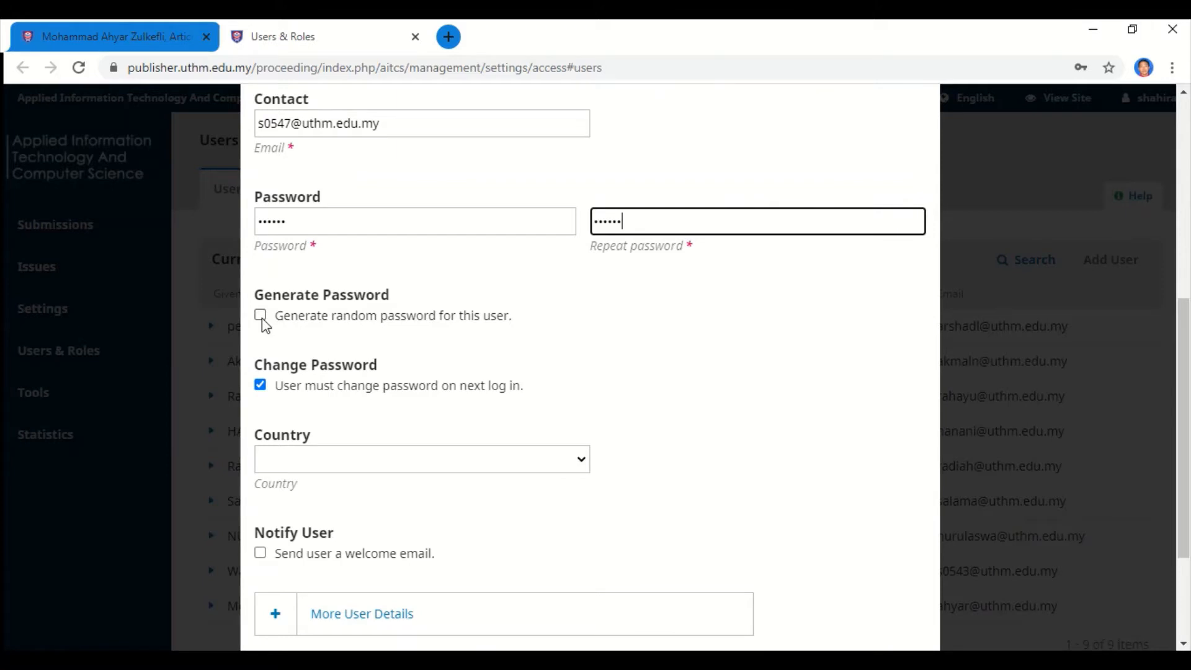
pyautogui.scroll(-1, 296, 369)
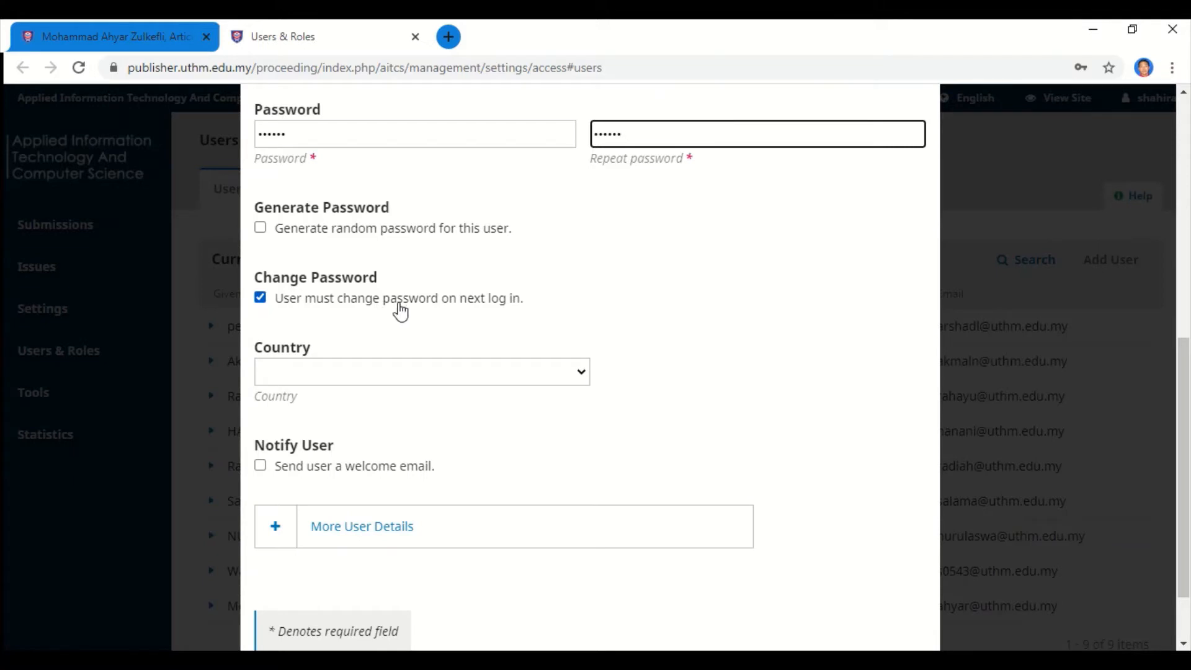
# Set the user's country to Malaysia and enable the welcome email.
pyautogui.click(511, 375)
pyautogui.scroll(-20, 471, 244)
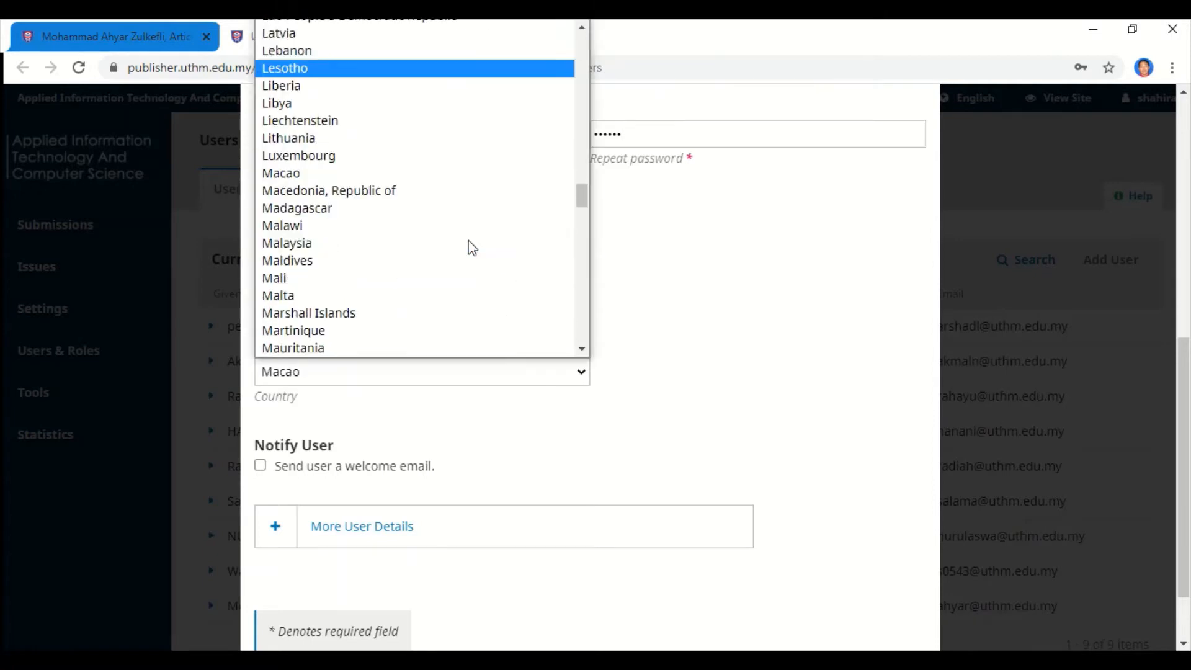
pyautogui.click(412, 245)
pyautogui.scroll(-2, 672, 348)
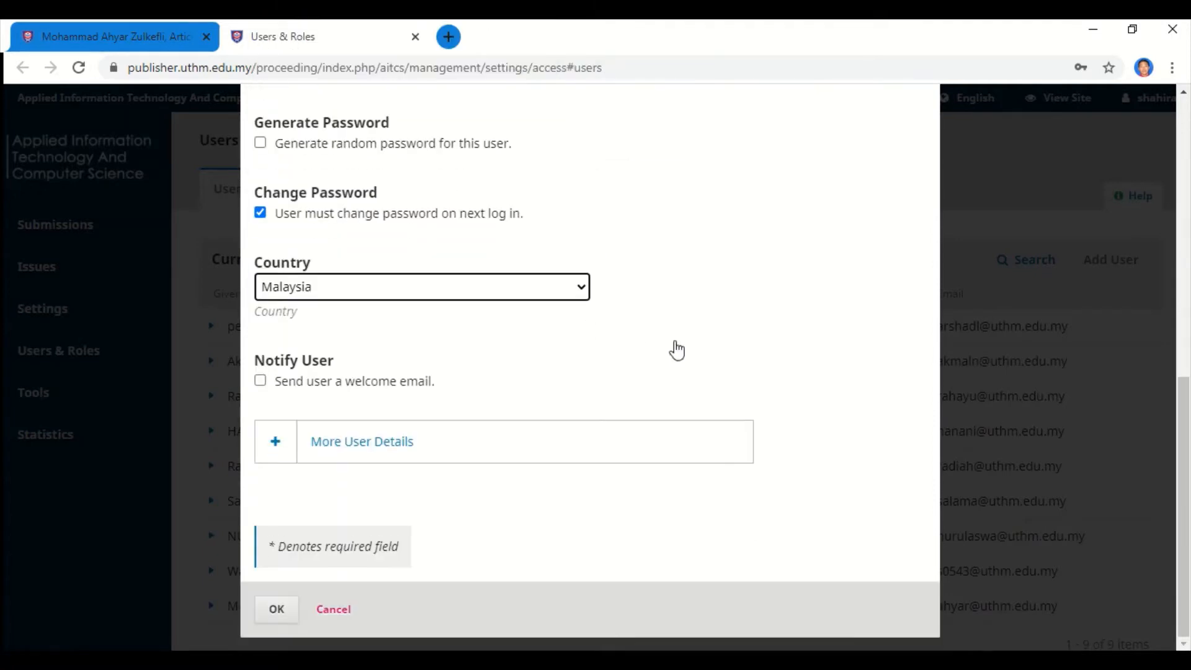
pyautogui.click(260, 383)
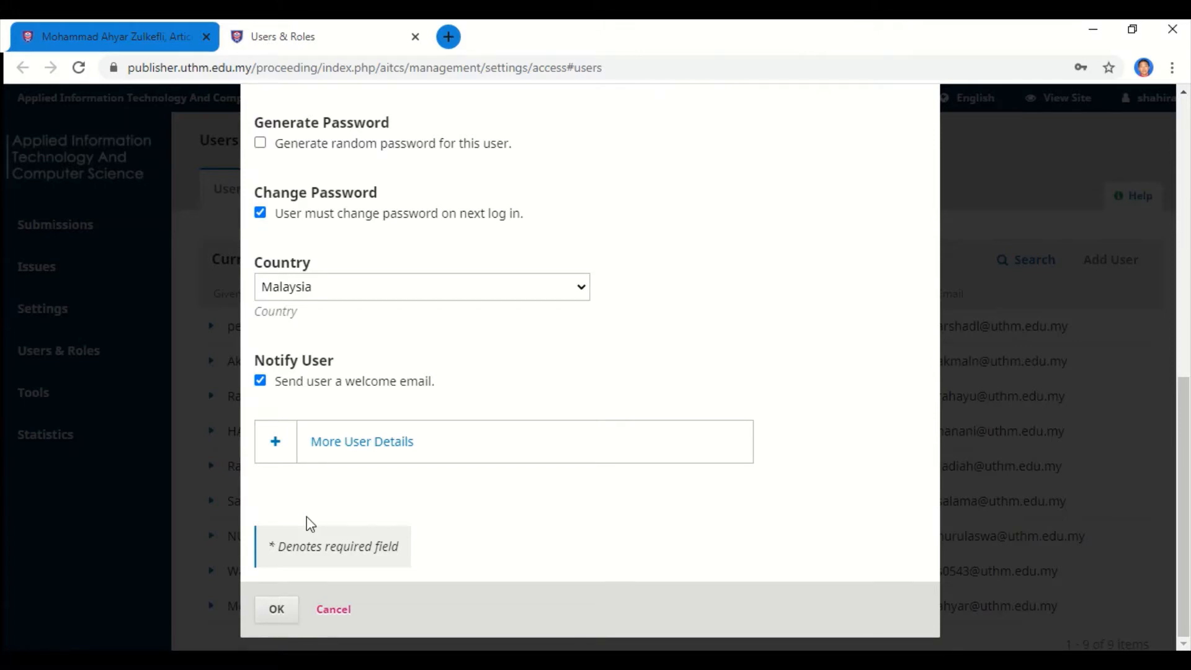
# Create the account, save it with the Journal editor role, and return to the article workflow.
pyautogui.click(273, 611)
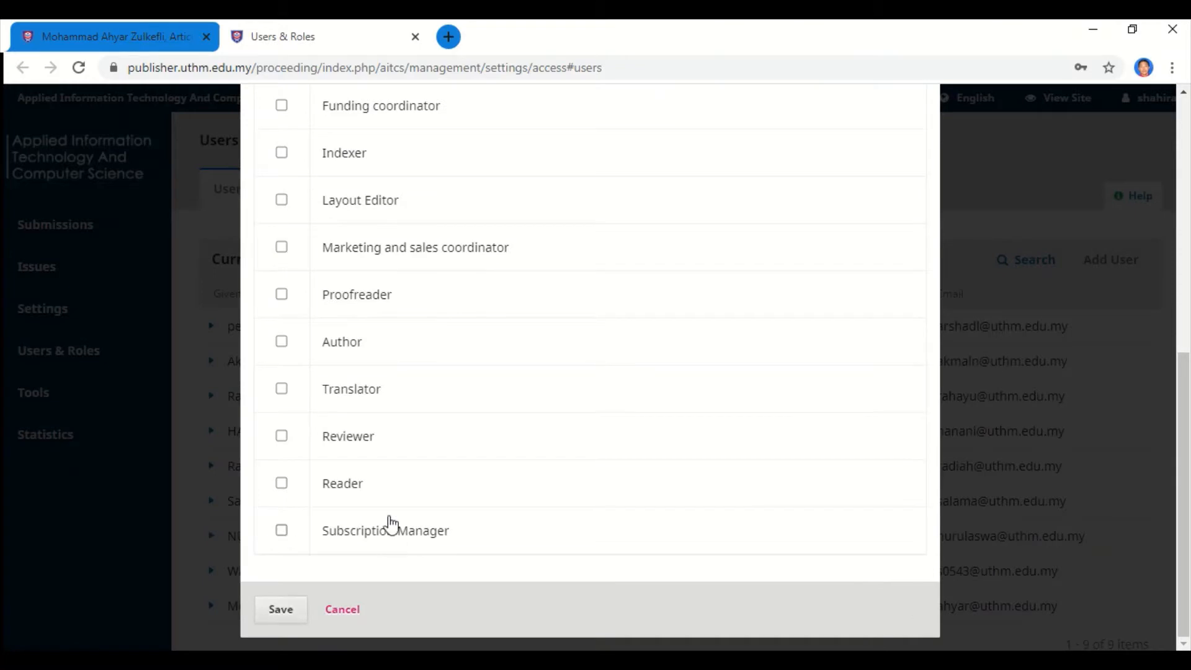
pyautogui.scroll(7, 391, 508)
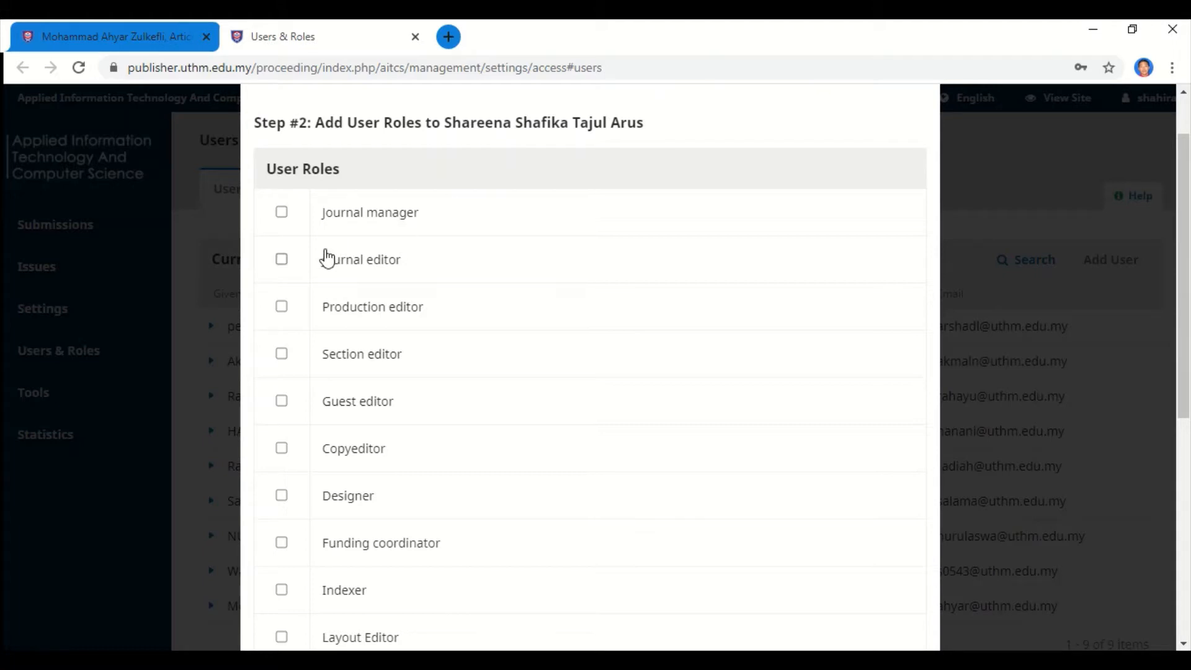
pyautogui.click(280, 264)
pyautogui.scroll(-7, 404, 327)
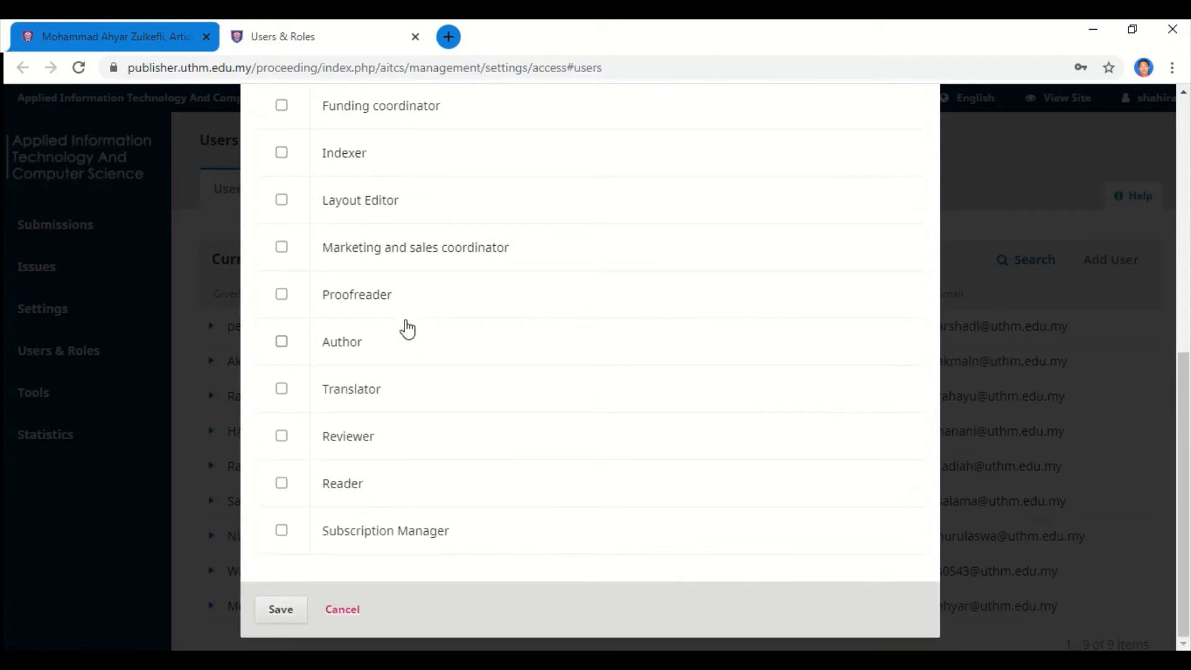
pyautogui.click(280, 613)
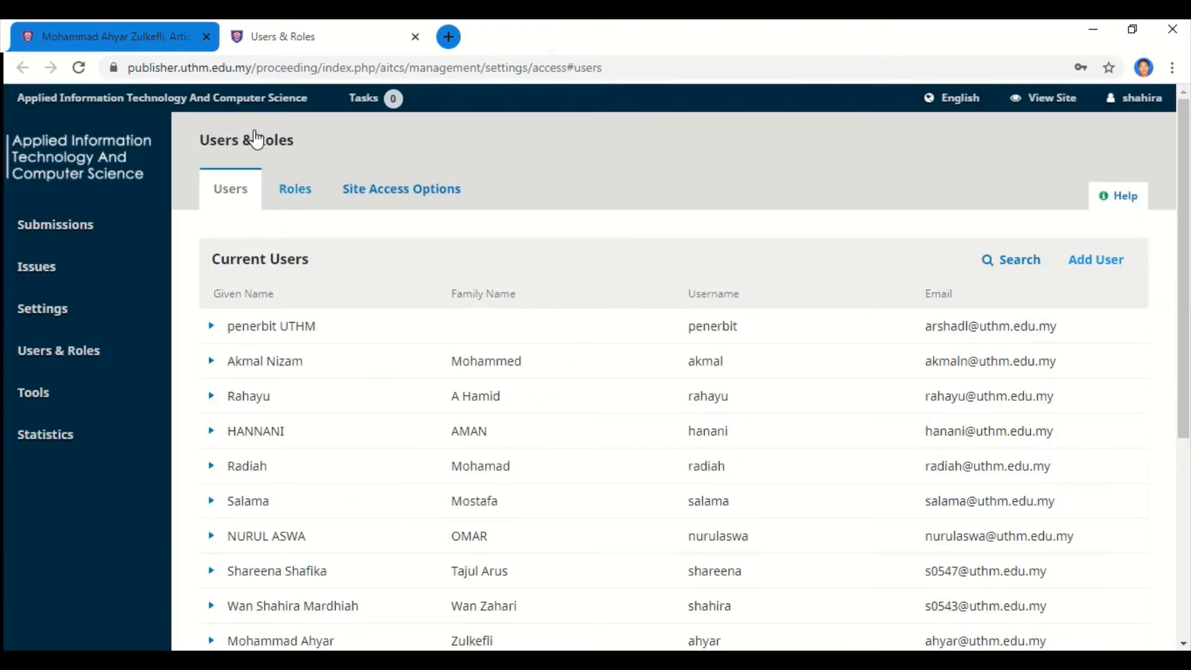
pyautogui.click(115, 37)
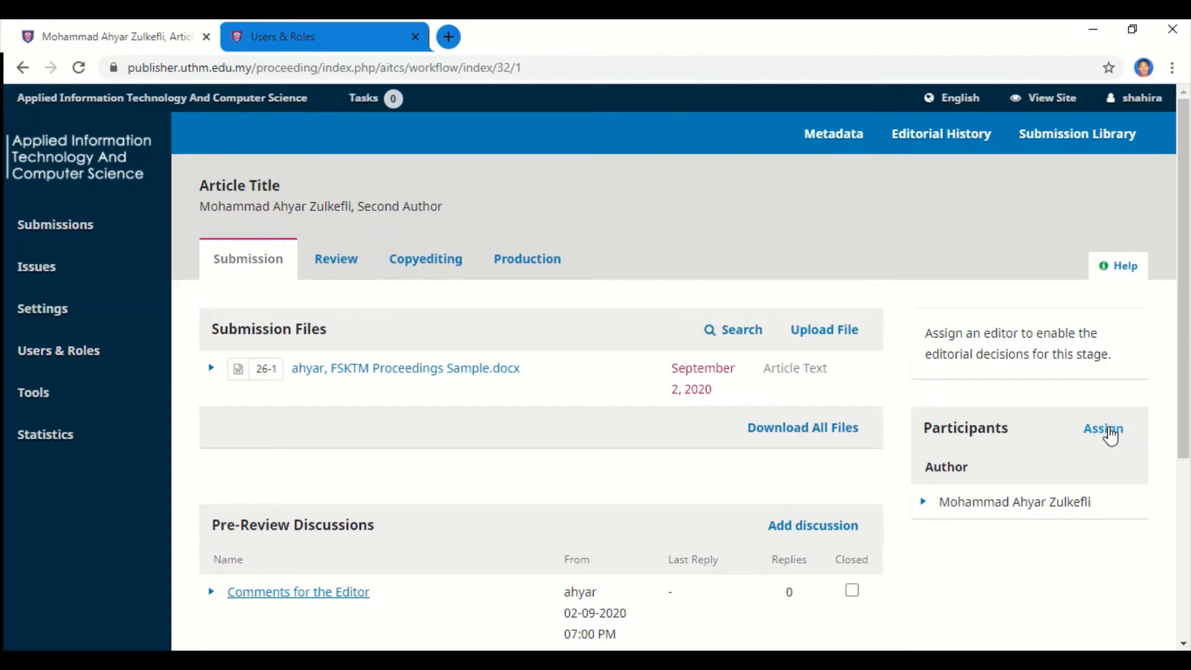
# Start a participant assignment and select the new journal editor.
pyautogui.click(1111, 436)
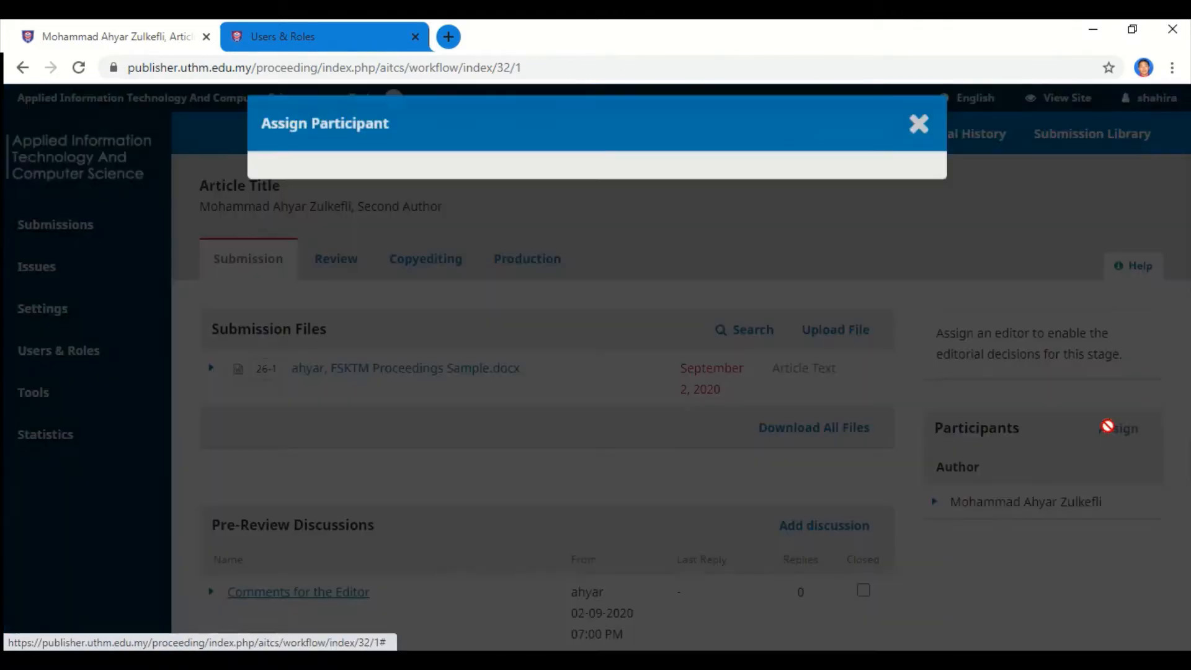
pyautogui.scroll(-1, 870, 406)
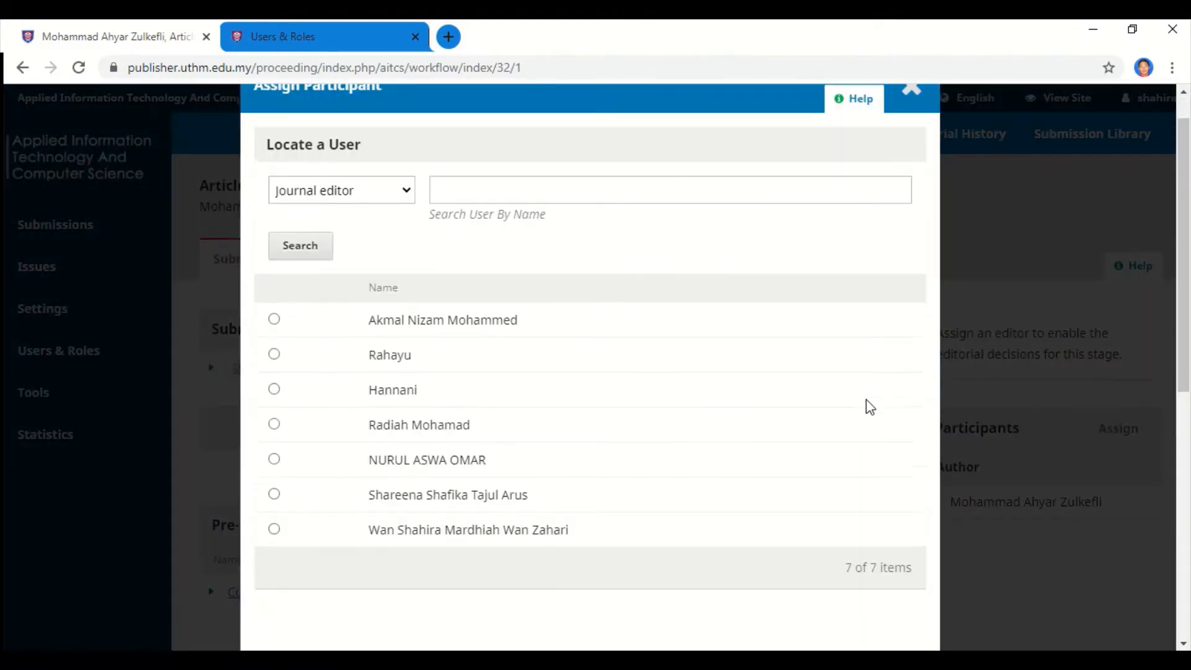
pyautogui.scroll(1, 870, 406)
pyautogui.scroll(-1, 870, 406)
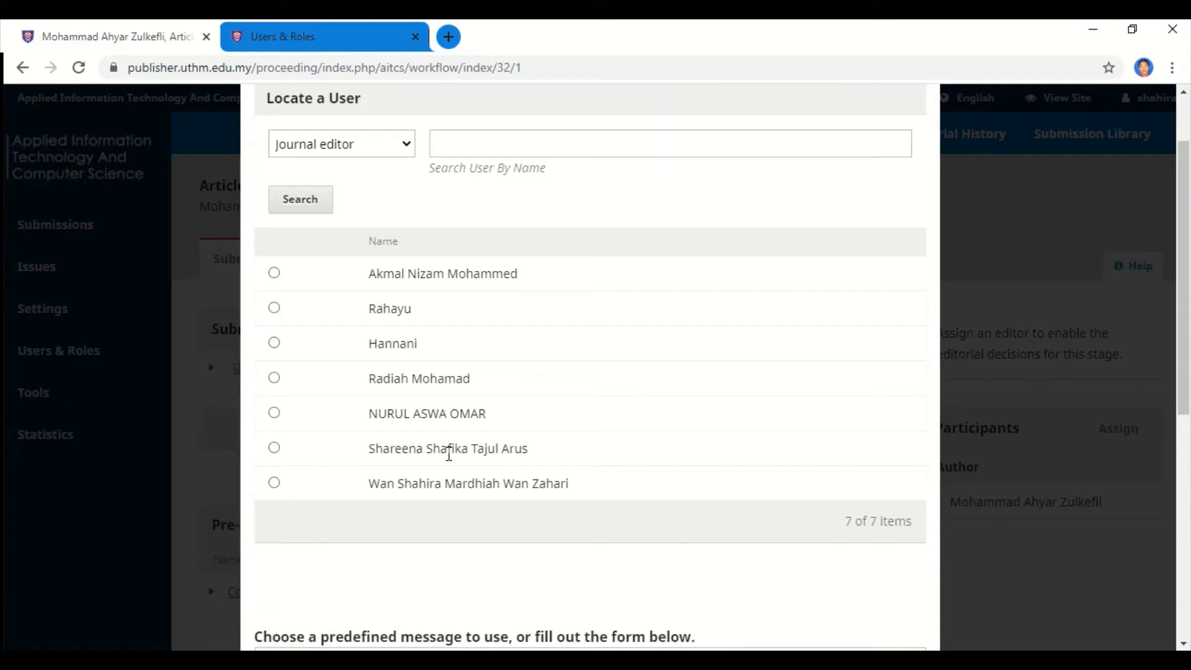
pyautogui.click(275, 447)
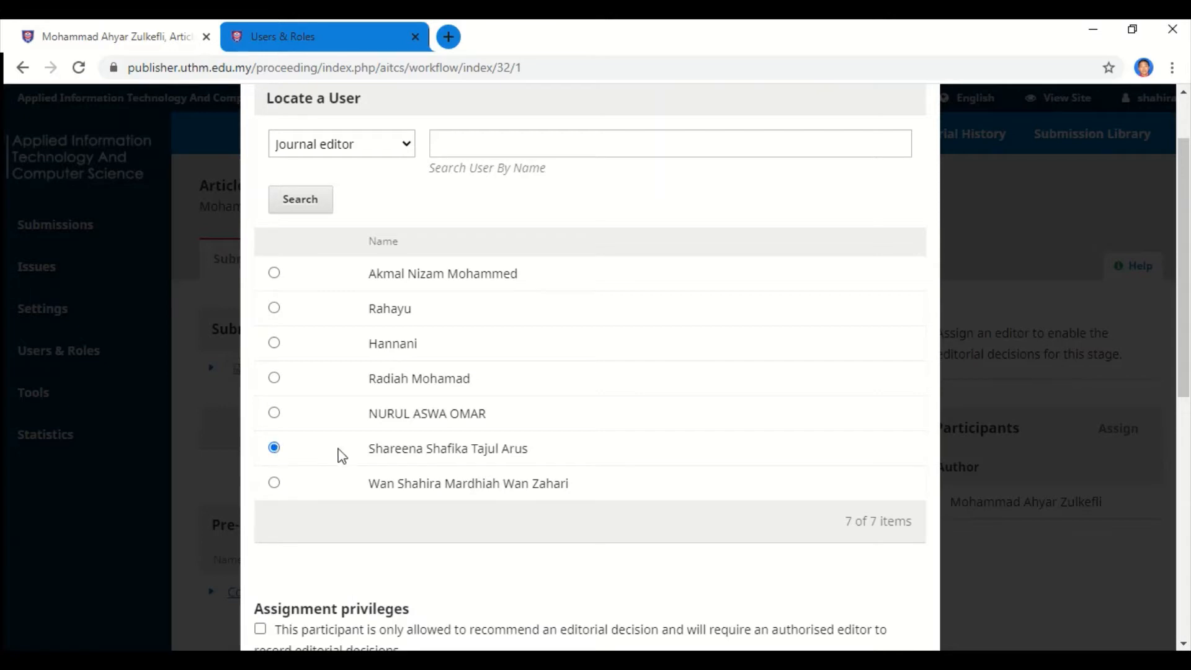
pyautogui.scroll(-1, 430, 446)
pyautogui.scroll(-4, 430, 447)
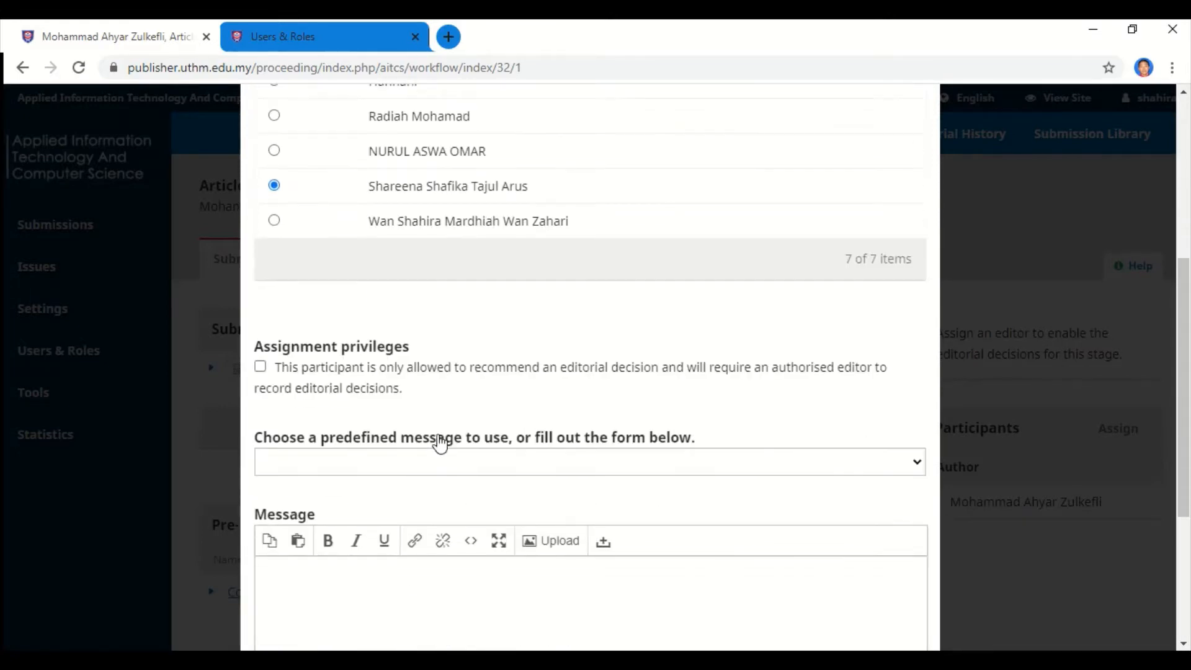
pyautogui.scroll(-1, 440, 444)
pyautogui.scroll(1, 441, 444)
# Apply the '[aitcs] Editorial Assignment' message and confirm the assignment.
pyautogui.click(725, 463)
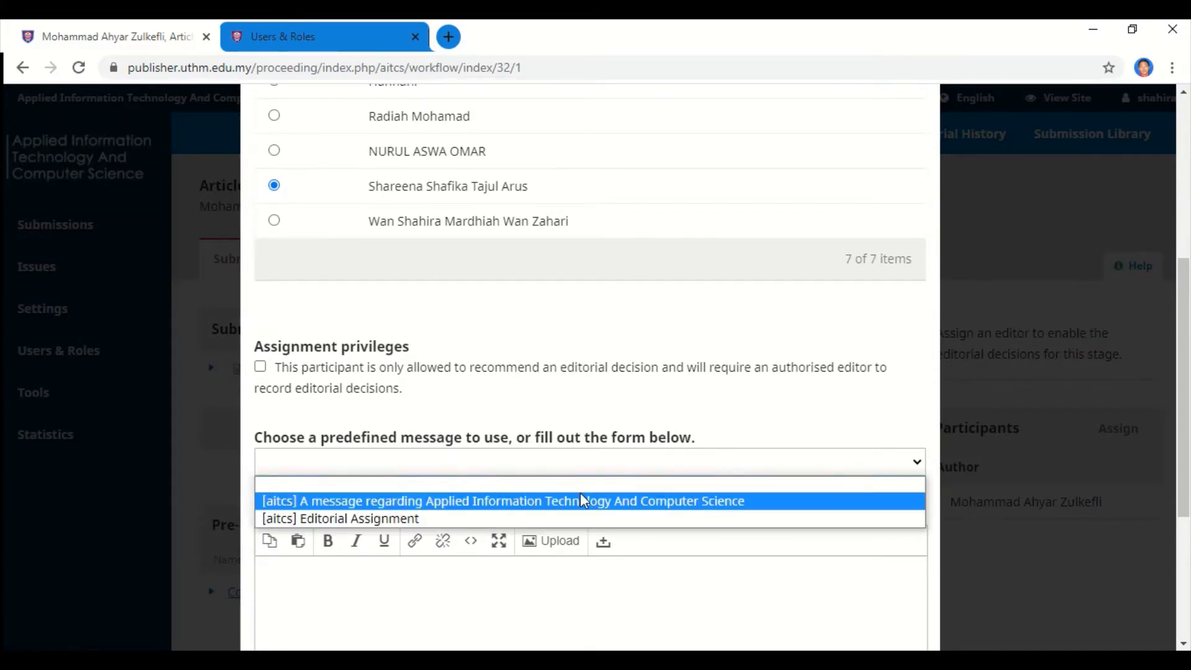
pyautogui.click(429, 522)
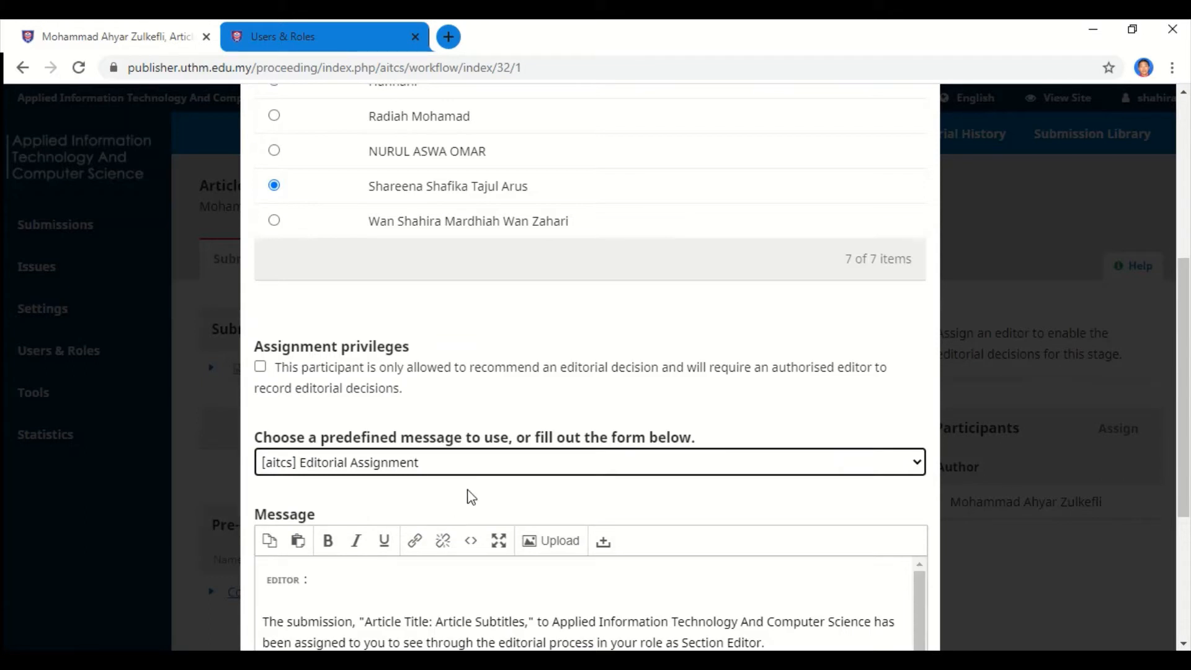
pyautogui.scroll(-2, 471, 496)
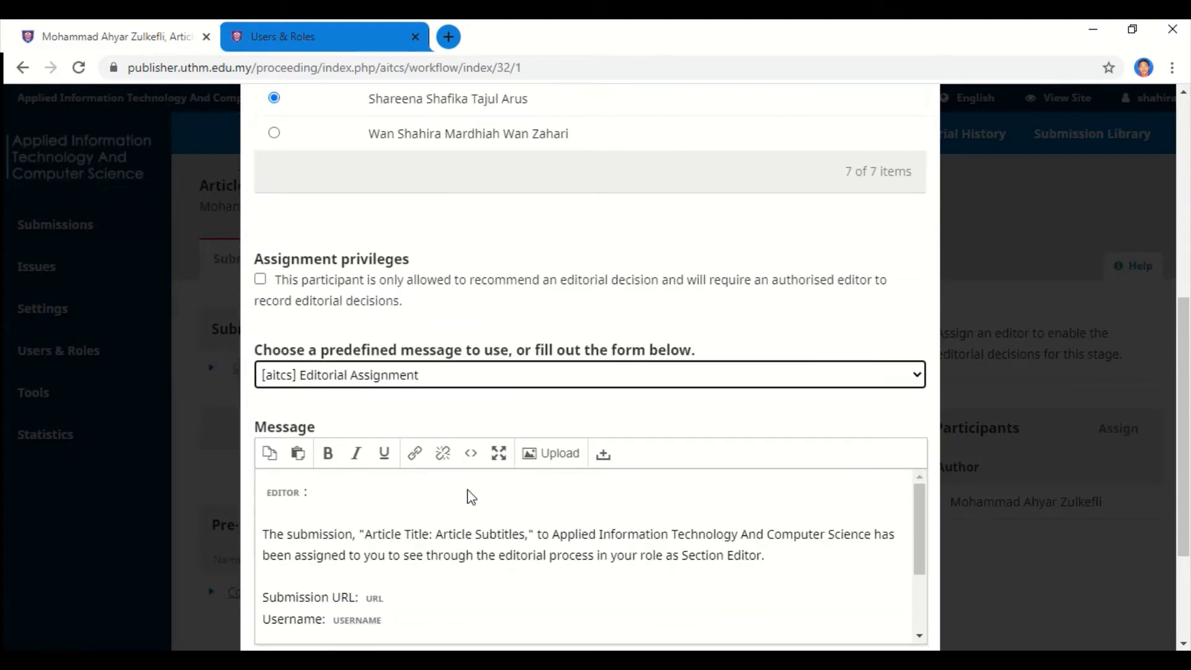
pyautogui.scroll(-2, 471, 490)
pyautogui.scroll(-3, 484, 487)
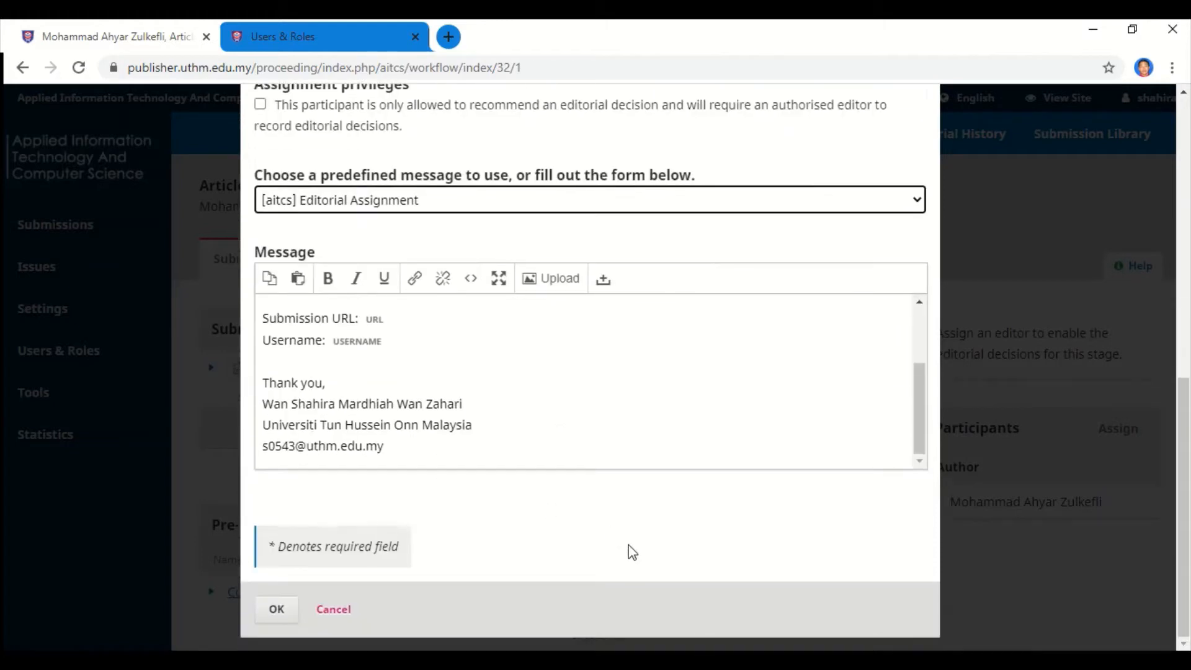
pyautogui.click(287, 610)
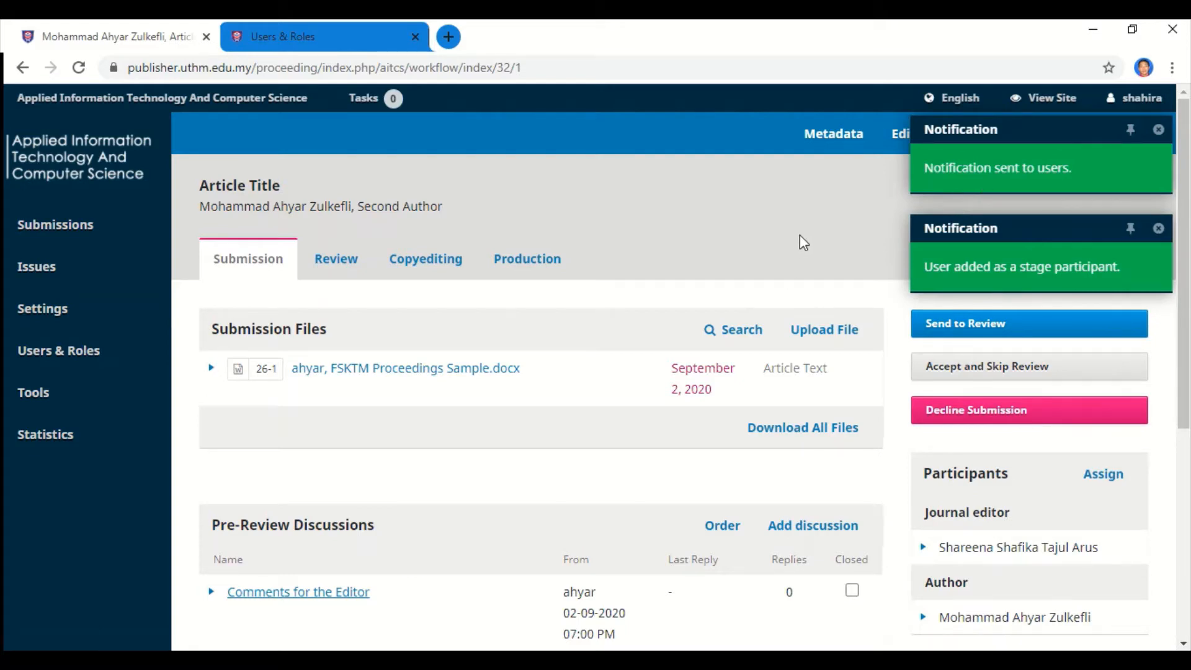
# Check the Participants panel lists both the author and the new journal editor.
pyautogui.scroll(-1, 728, 337)
pyautogui.scroll(1, 727, 337)
pyautogui.scroll(-1, 727, 336)
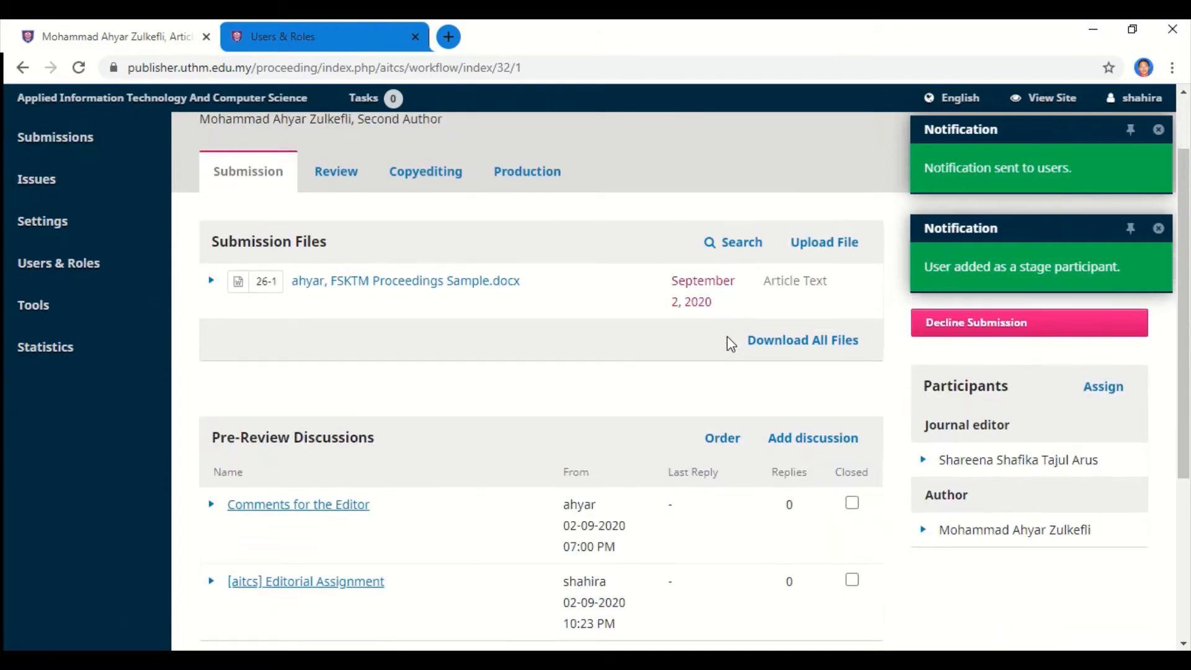
pyautogui.scroll(1, 727, 337)
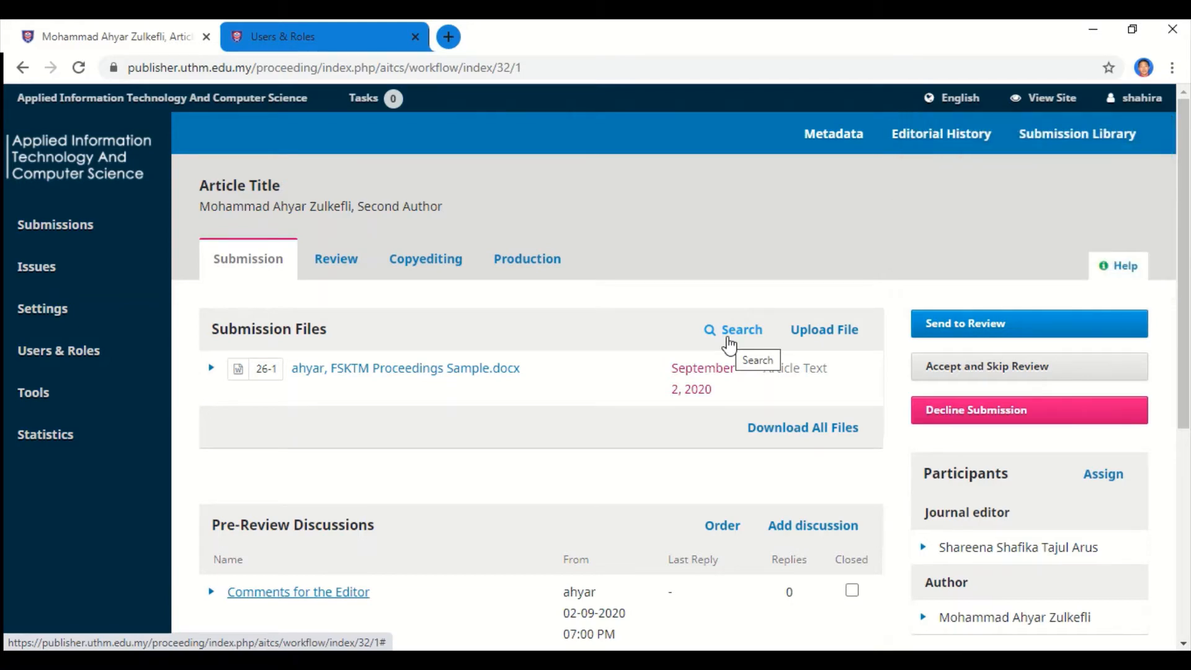
pyautogui.scroll(-1, 717, 382)
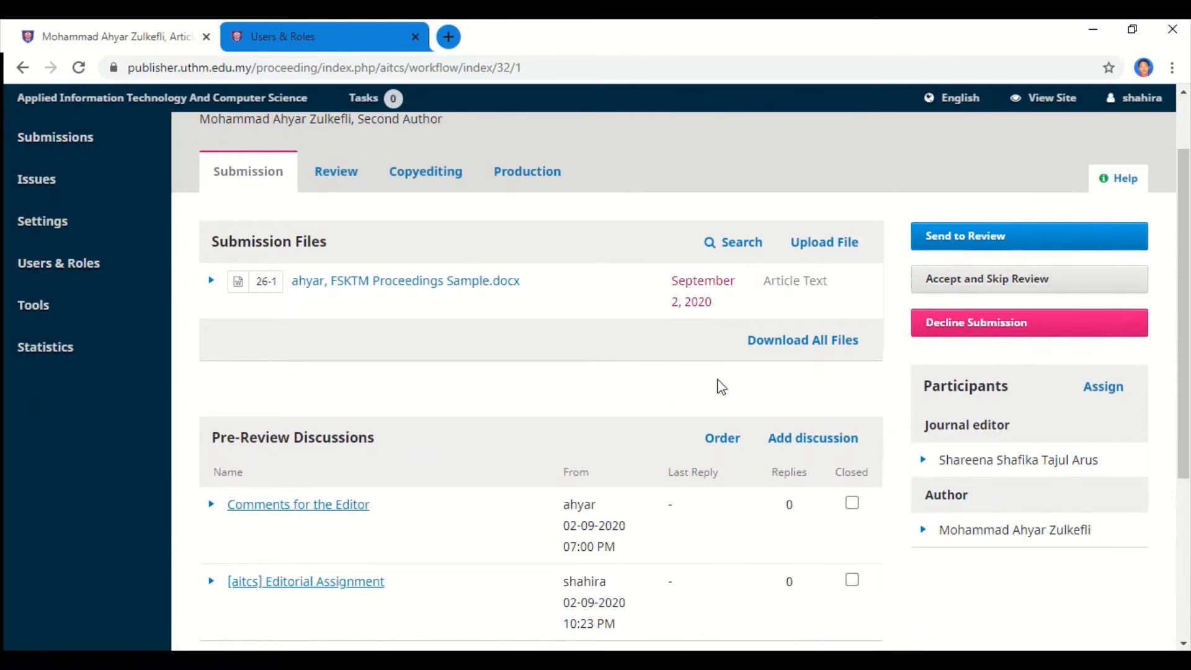
pyautogui.scroll(-1, 719, 386)
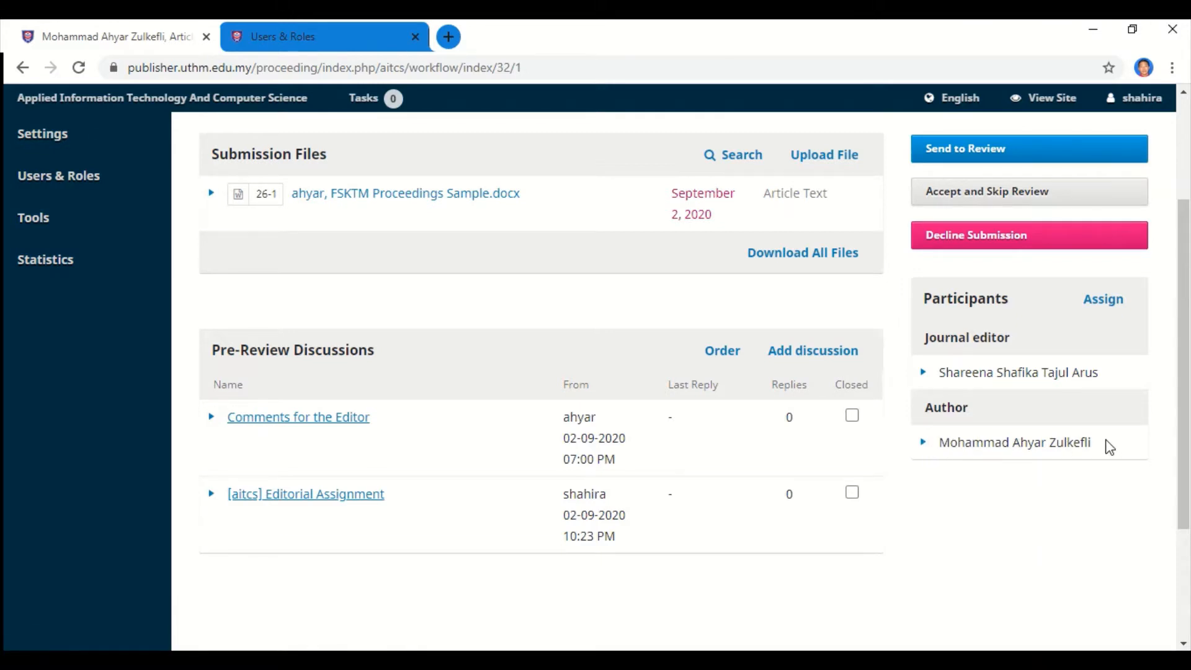
pyautogui.moveTo(1110, 447); pyautogui.dragTo(927, 443)
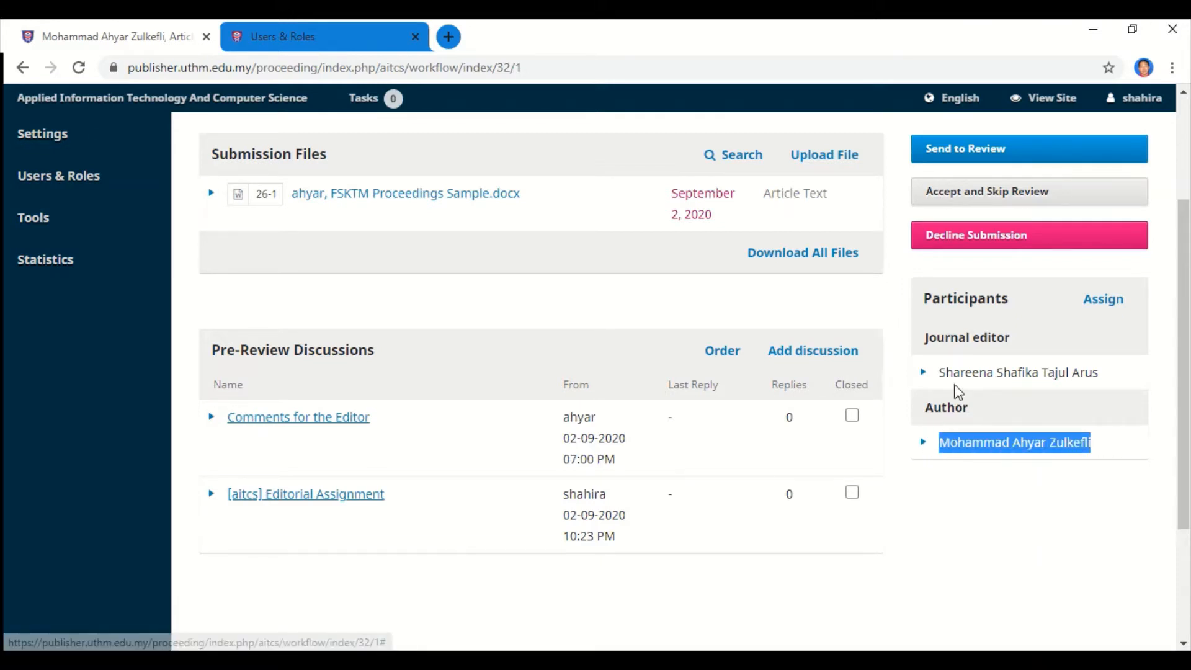
pyautogui.moveTo(1110, 376); pyautogui.dragTo(937, 388)
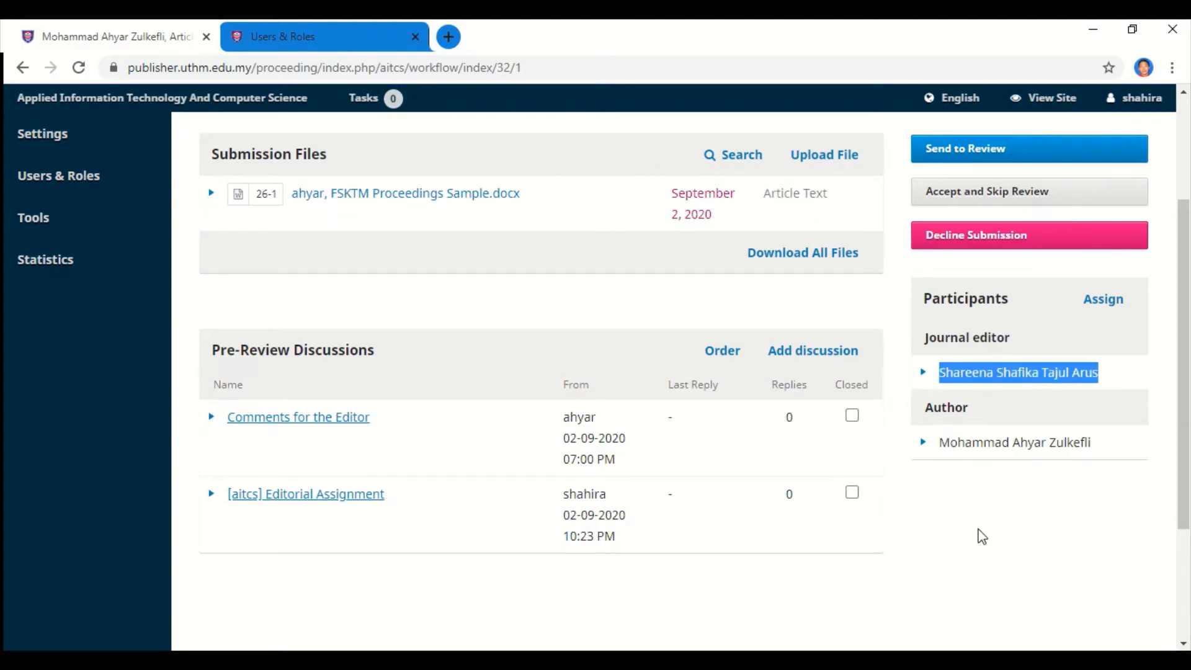
pyautogui.click(982, 539)
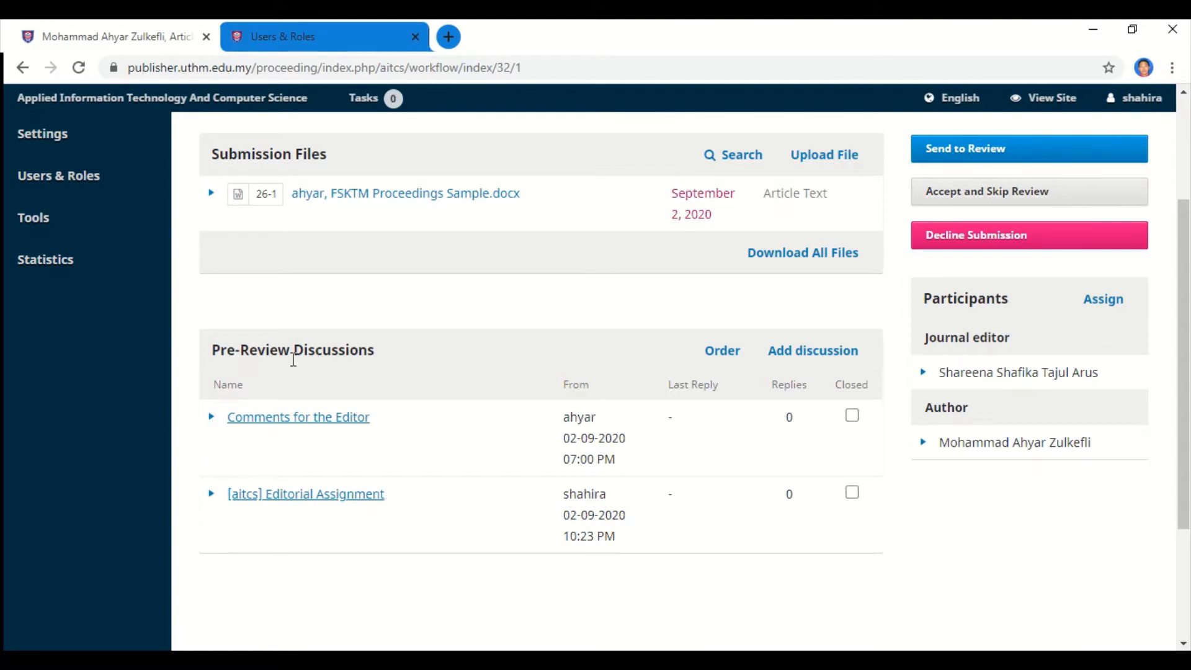
# Read the Comments for the Editor discussion note, then close it.
pyautogui.click(212, 418)
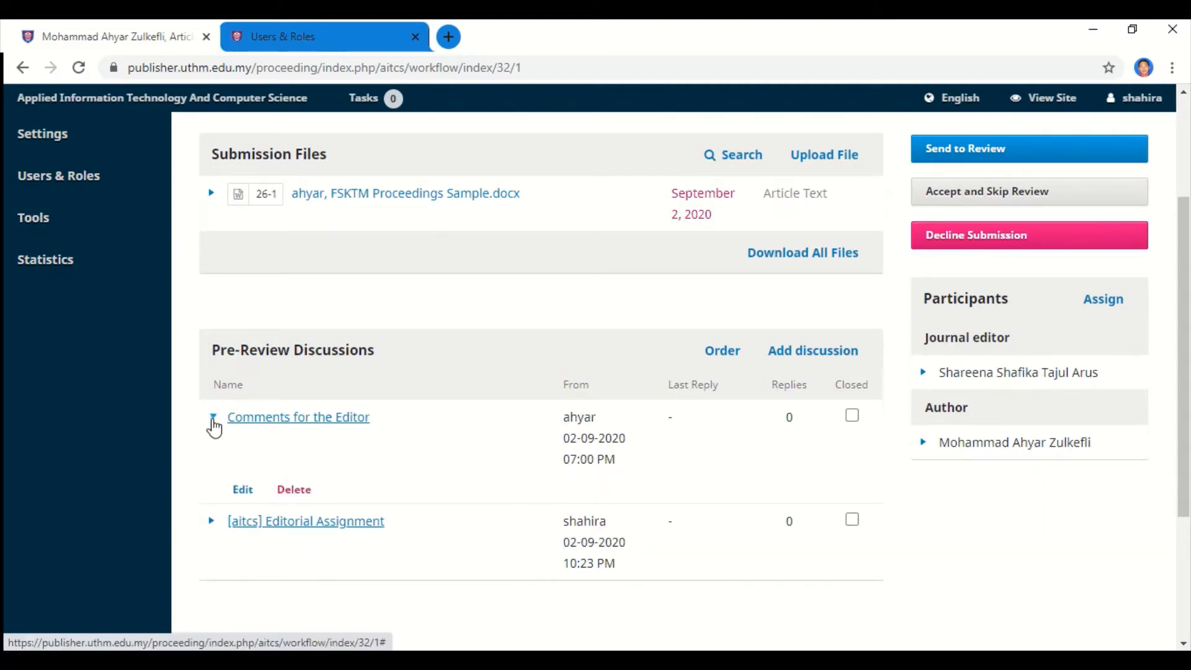
pyautogui.click(248, 419)
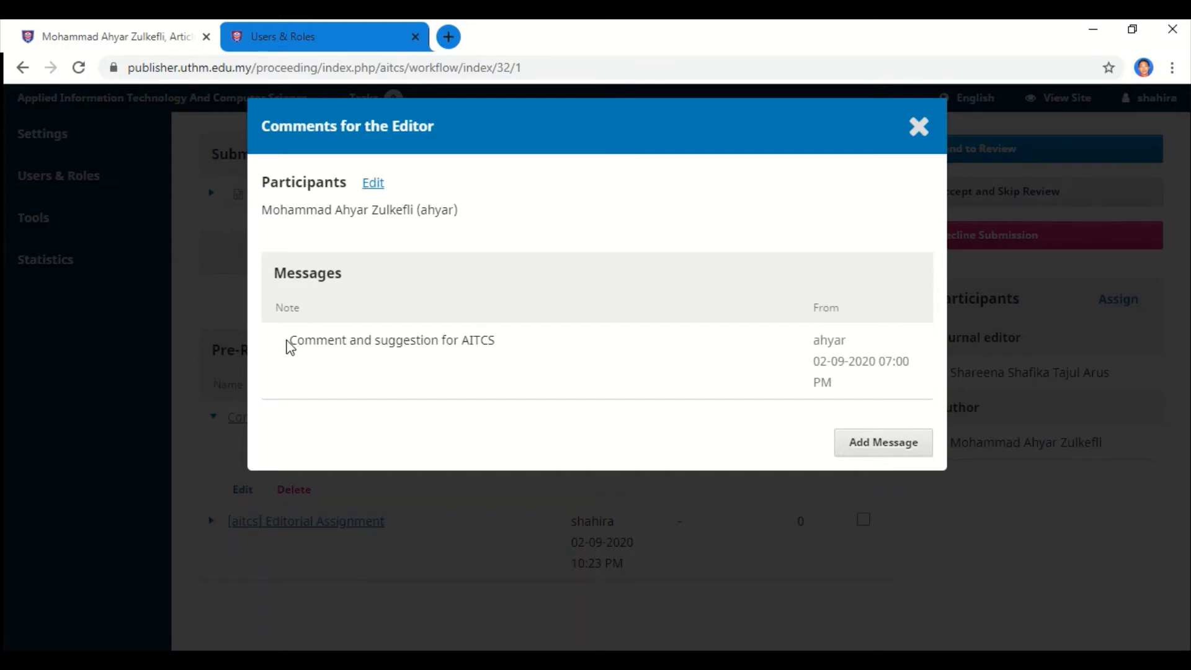
pyautogui.moveTo(288, 342); pyautogui.dragTo(507, 362)
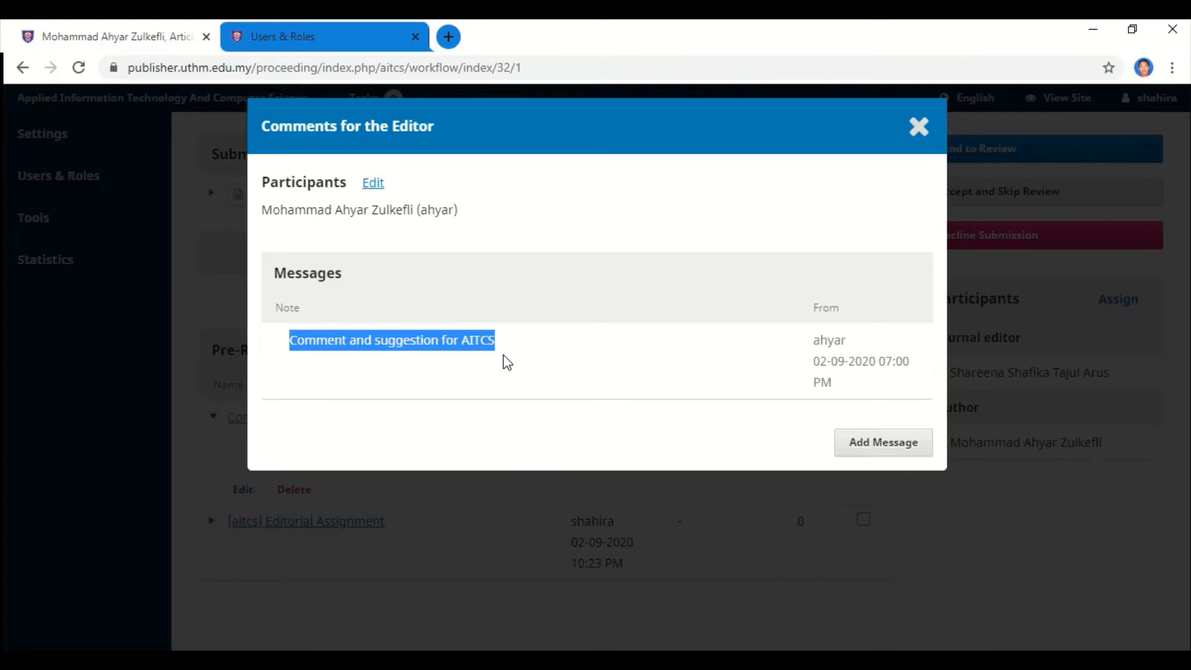
pyautogui.click(514, 351)
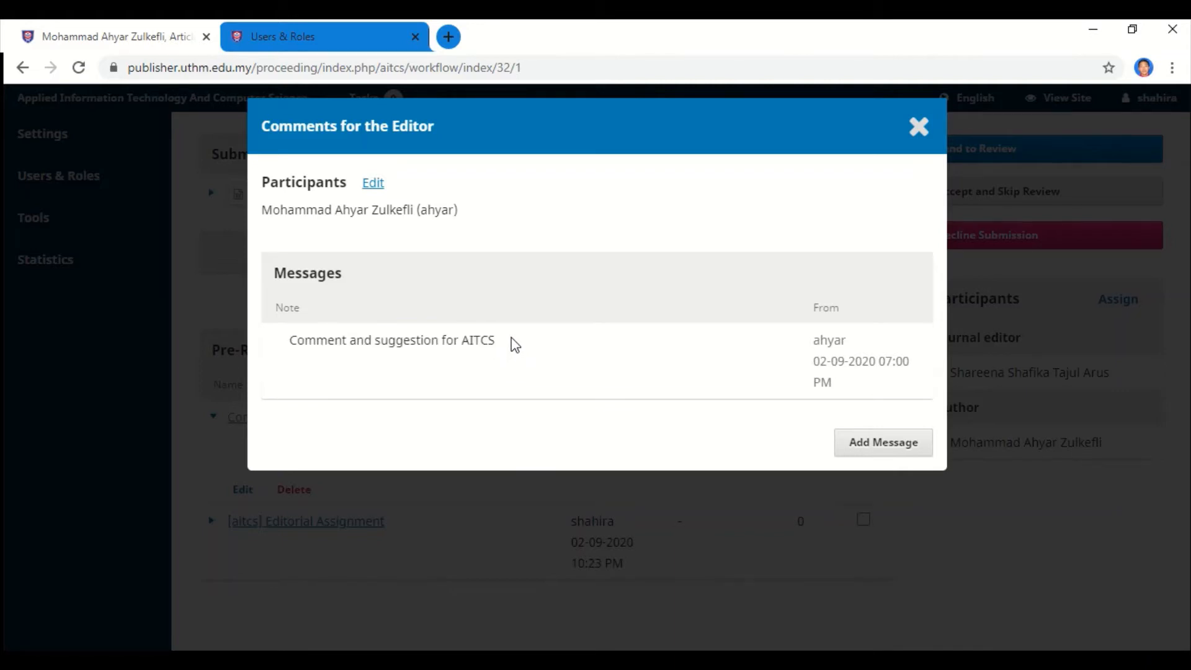
pyautogui.moveTo(513, 343); pyautogui.dragTo(279, 346)
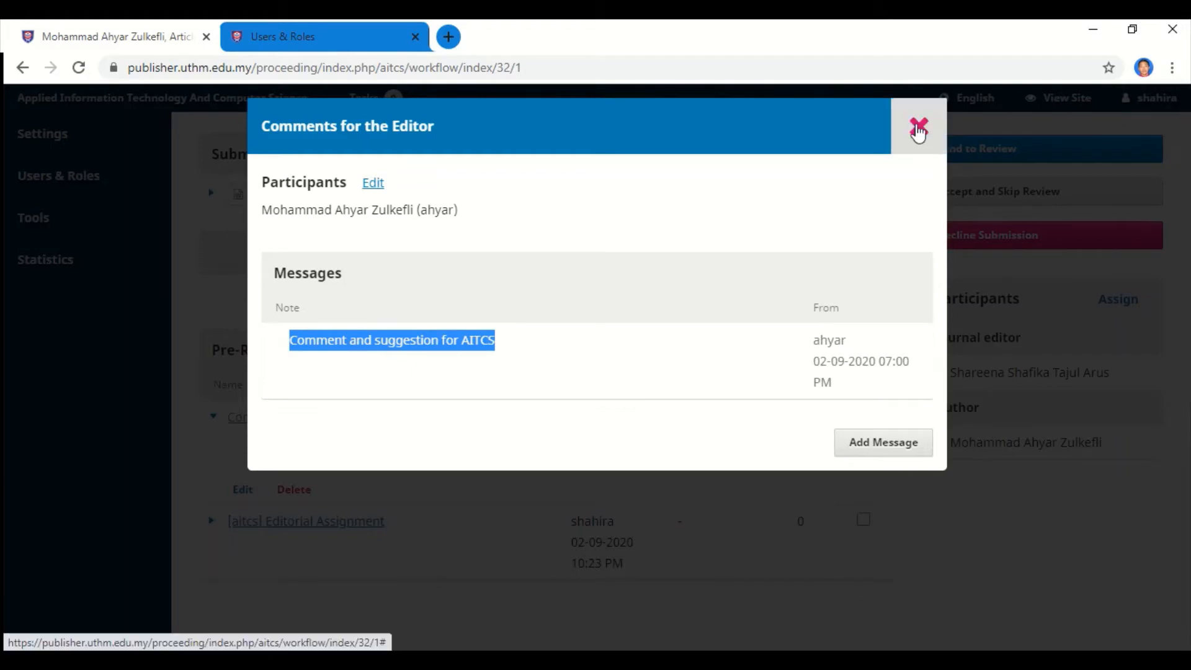
pyautogui.click(918, 126)
# Read the Editorial Assignment discussion, close it, and scroll back to the top.
pyautogui.scroll(-1, 515, 408)
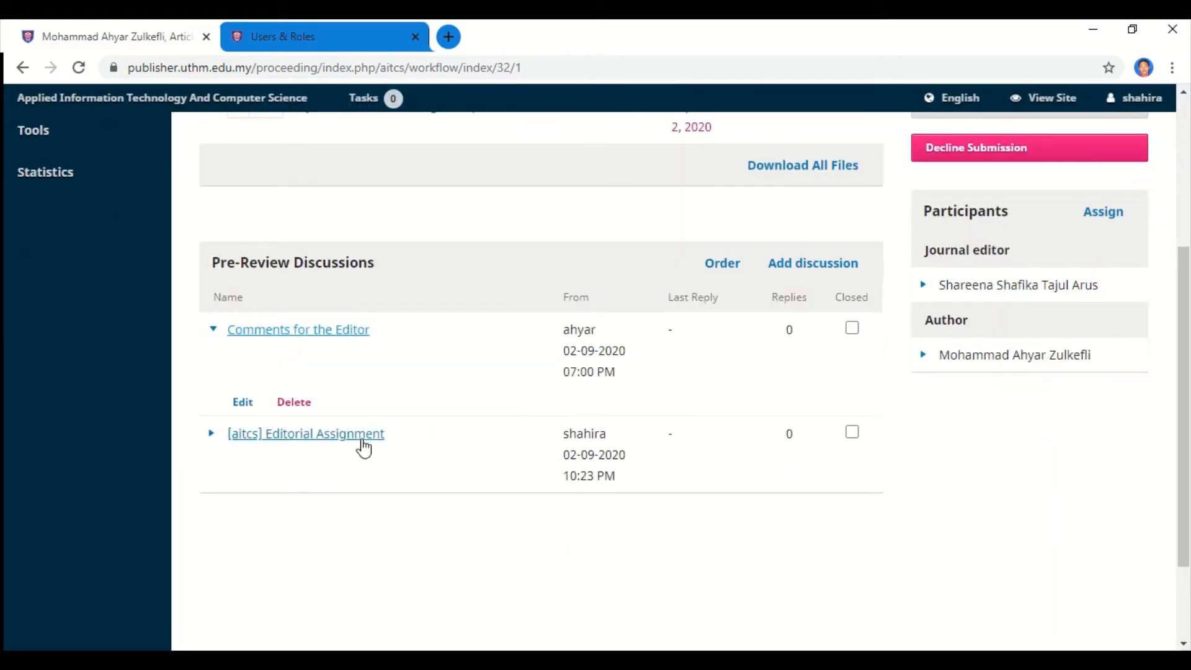
pyautogui.click(329, 437)
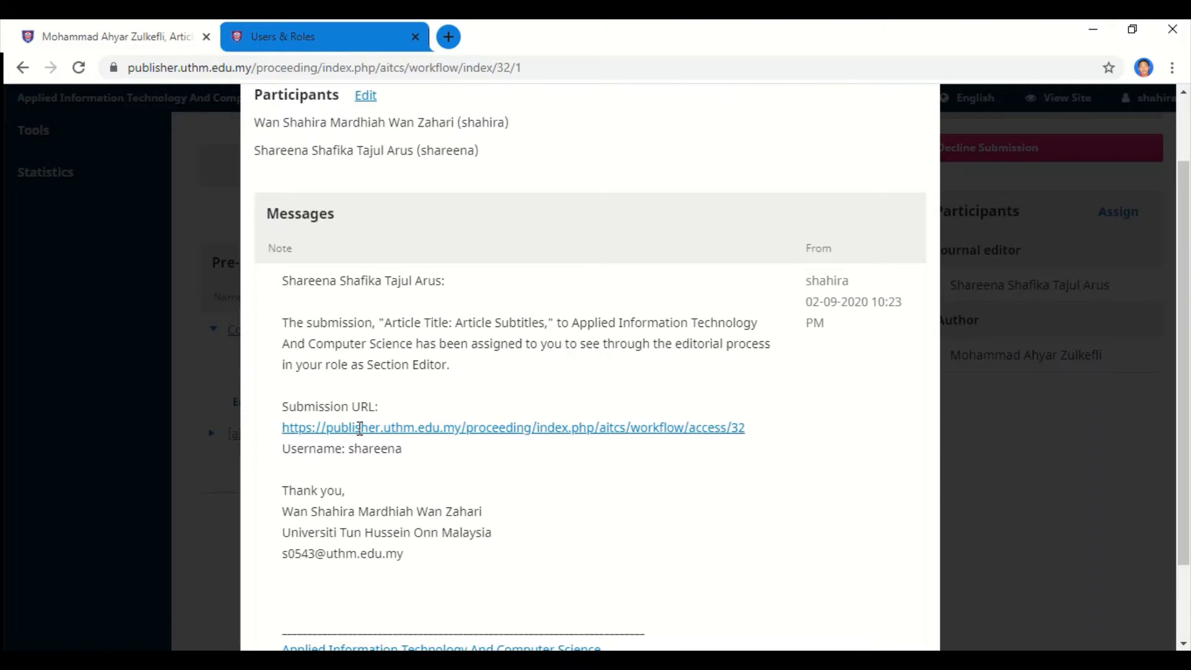
pyautogui.scroll(2, 360, 428)
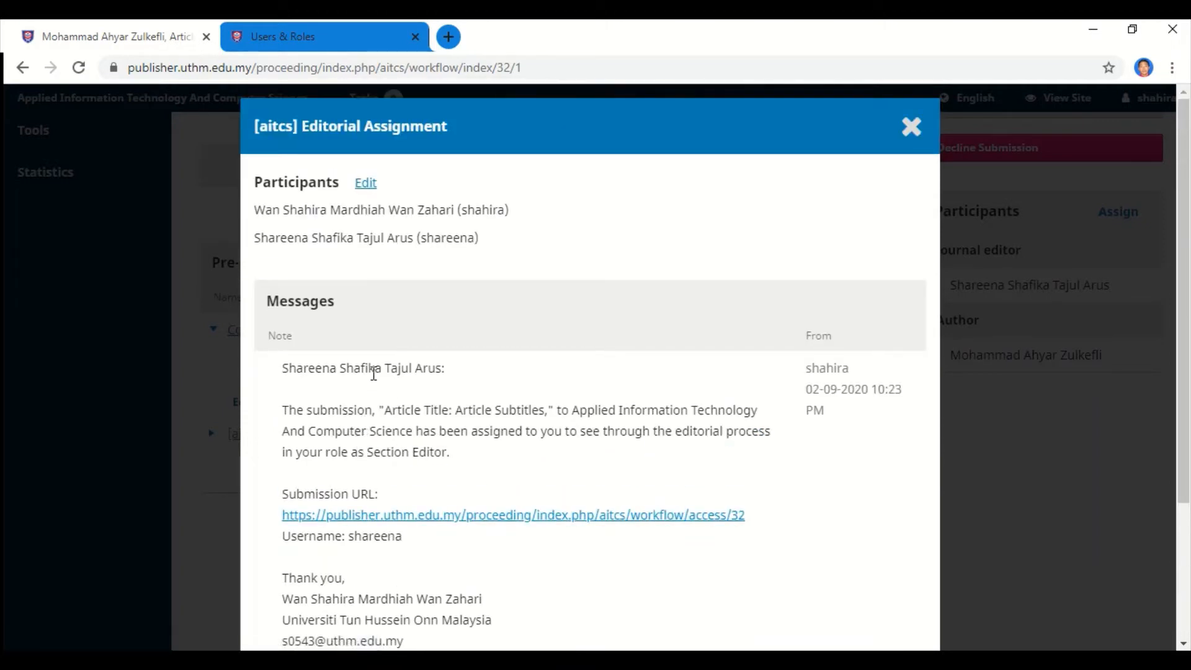
pyautogui.scroll(-2, 374, 373)
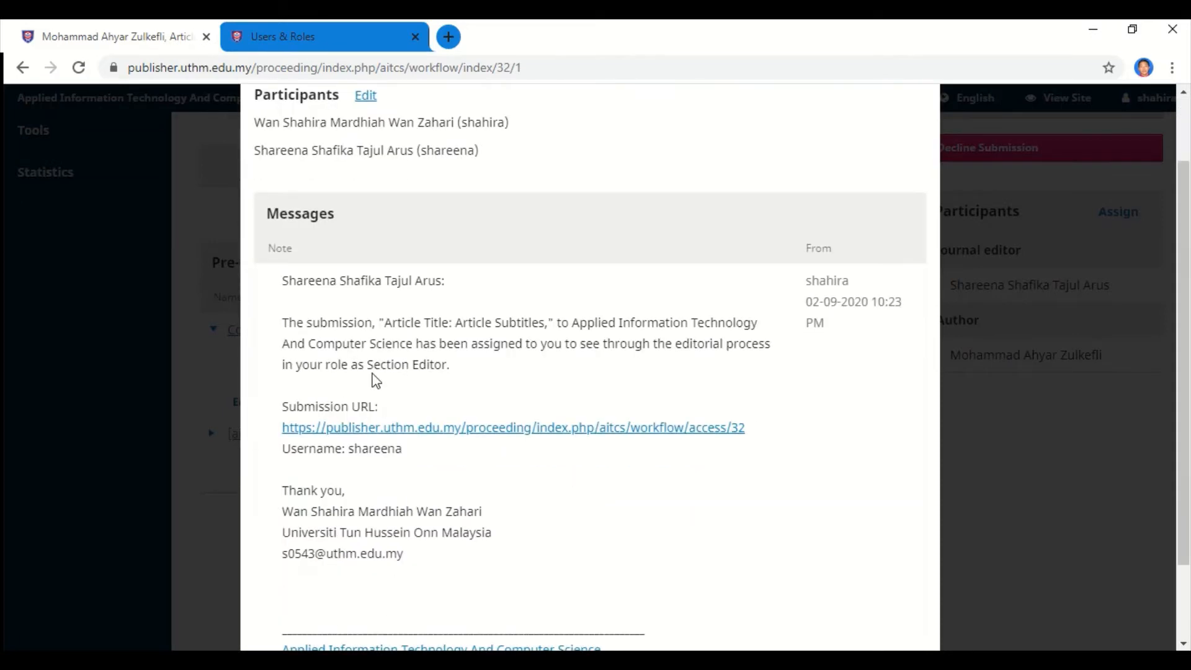
pyautogui.scroll(2, 374, 378)
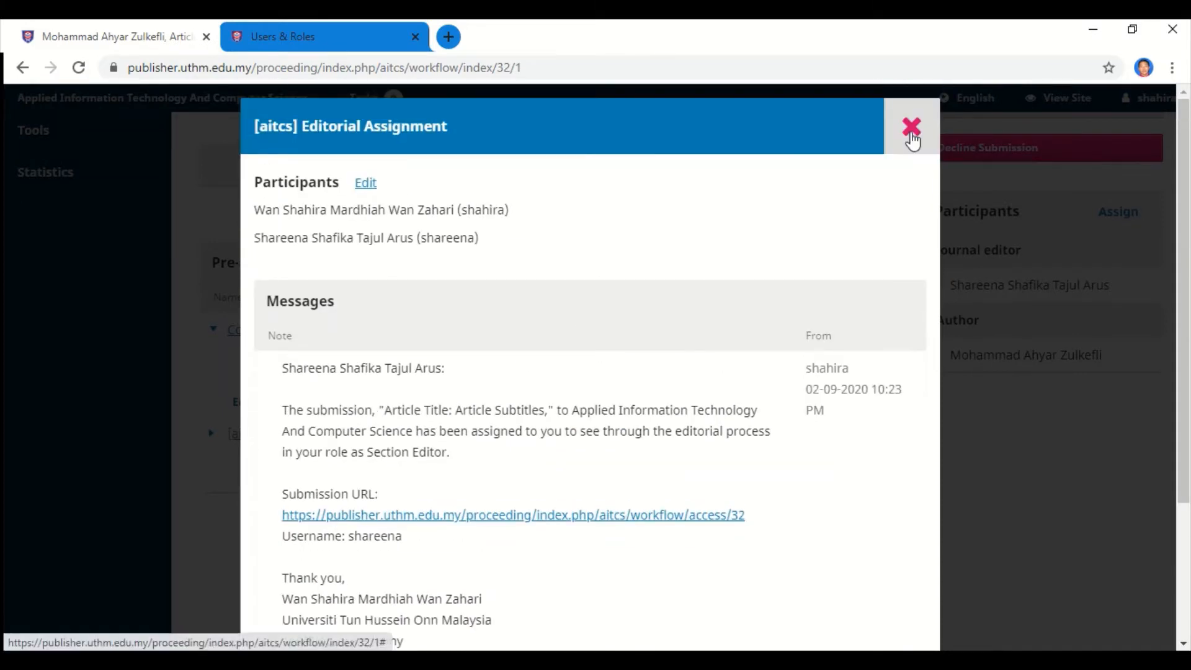
pyautogui.click(910, 126)
pyautogui.scroll(5, 656, 385)
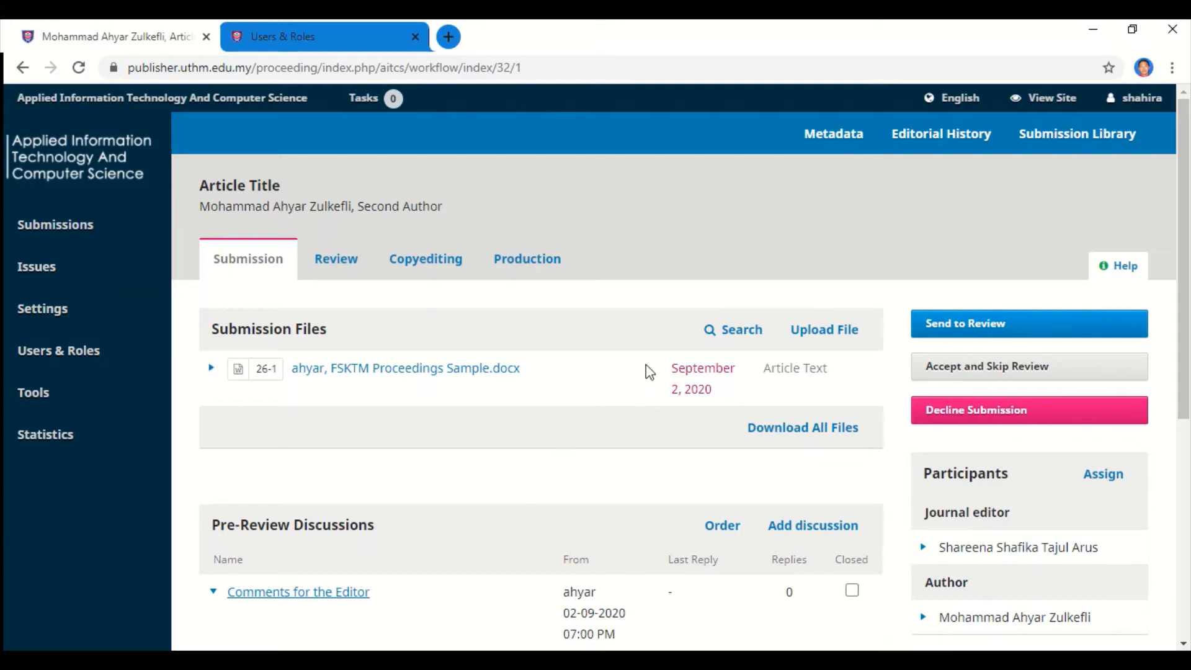
# Log out and log back in with the new editor's username and password.
pyautogui.moveTo(1113, 98)
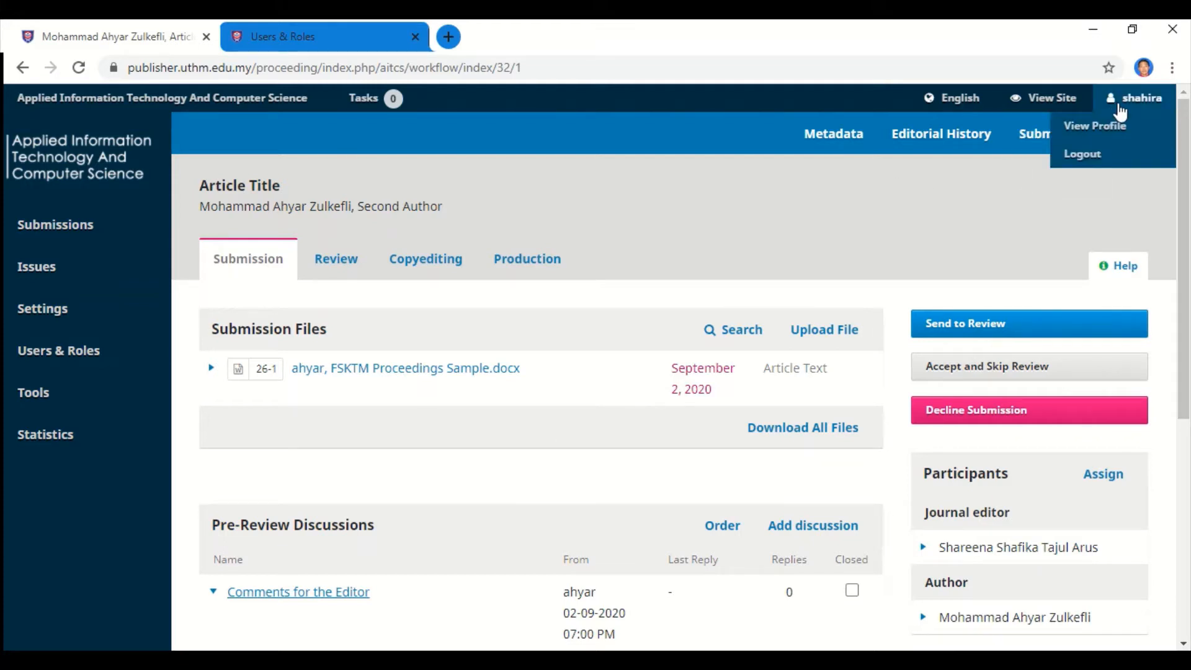
pyautogui.click(1085, 158)
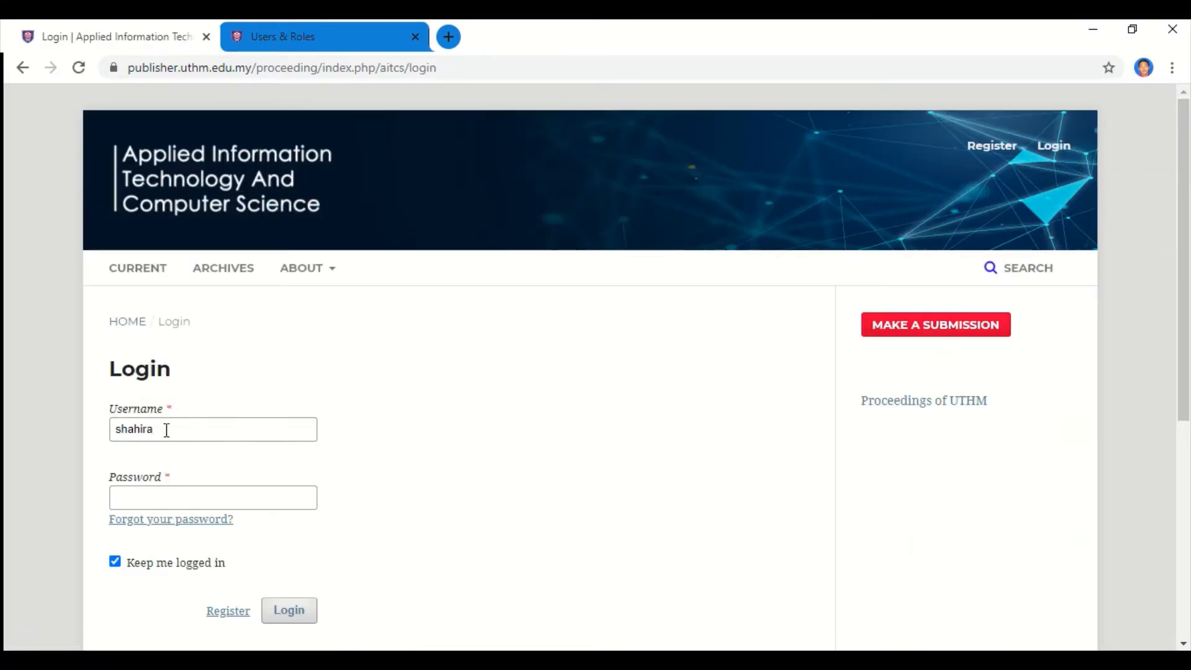
pyautogui.moveTo(165, 428); pyautogui.dragTo(116, 429)
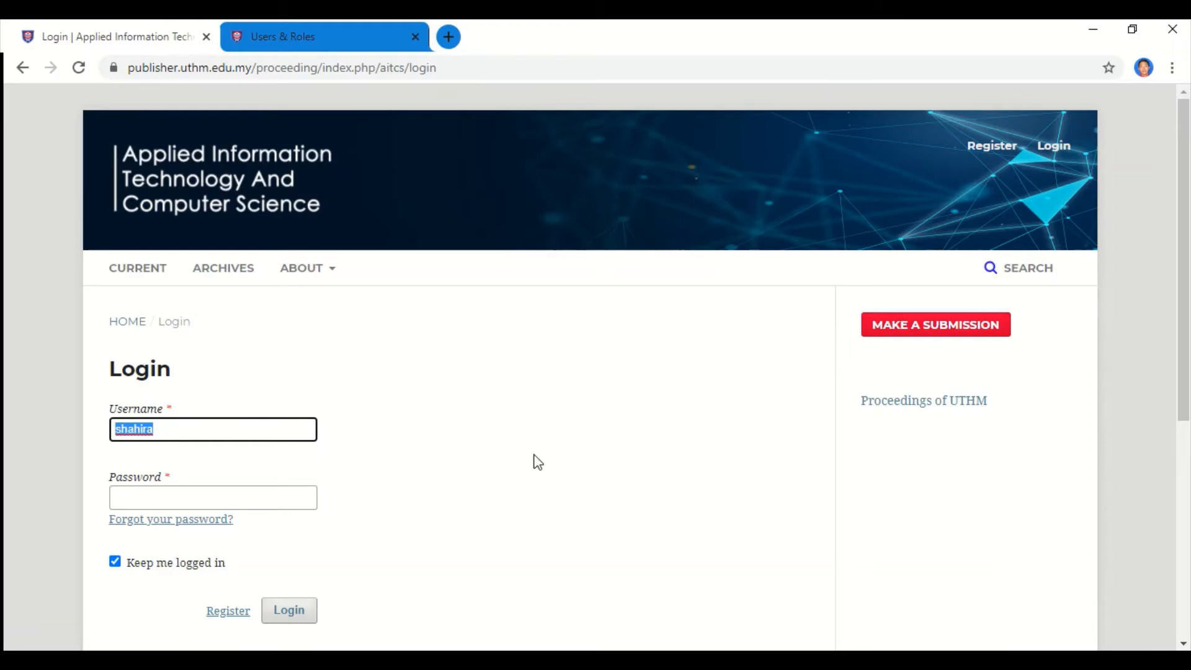
pyautogui.write('ahreena')
pyautogui.press('BackSpace')
pyautogui.press('BackSpace')
pyautogui.press('BackSpace')
pyautogui.press('BackSpace')
pyautogui.press('BackSpace')
pyautogui.press('BackSpace')
pyautogui.press('BackSpace')
pyautogui.write('shareena')
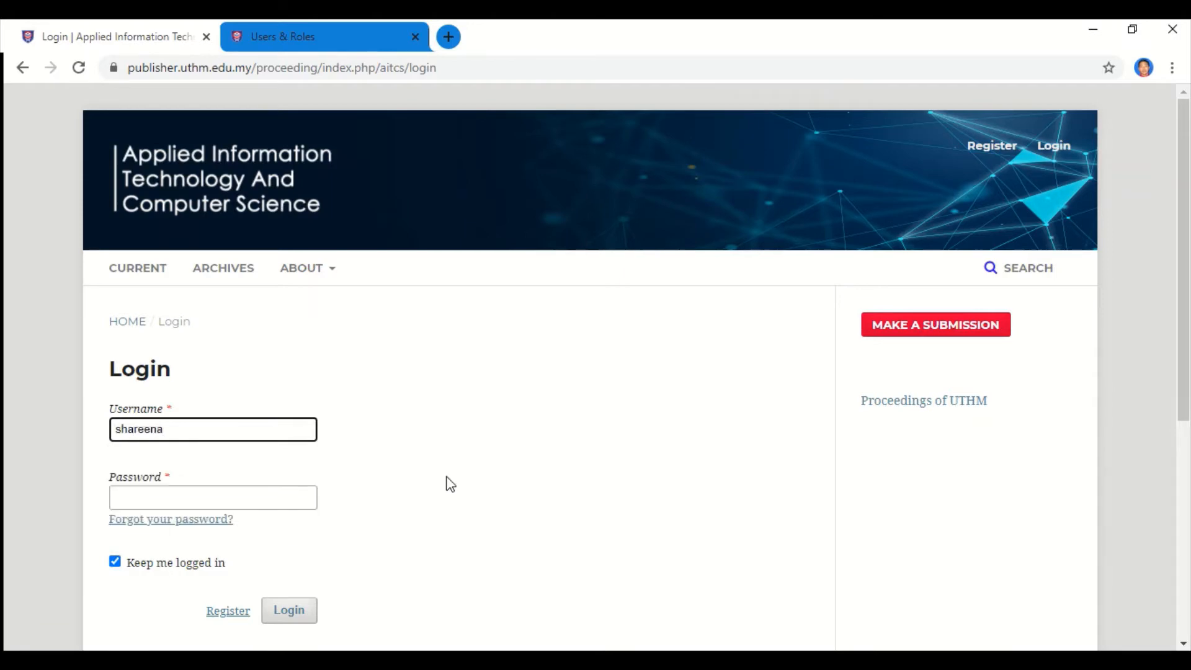
pyautogui.click(314, 496)
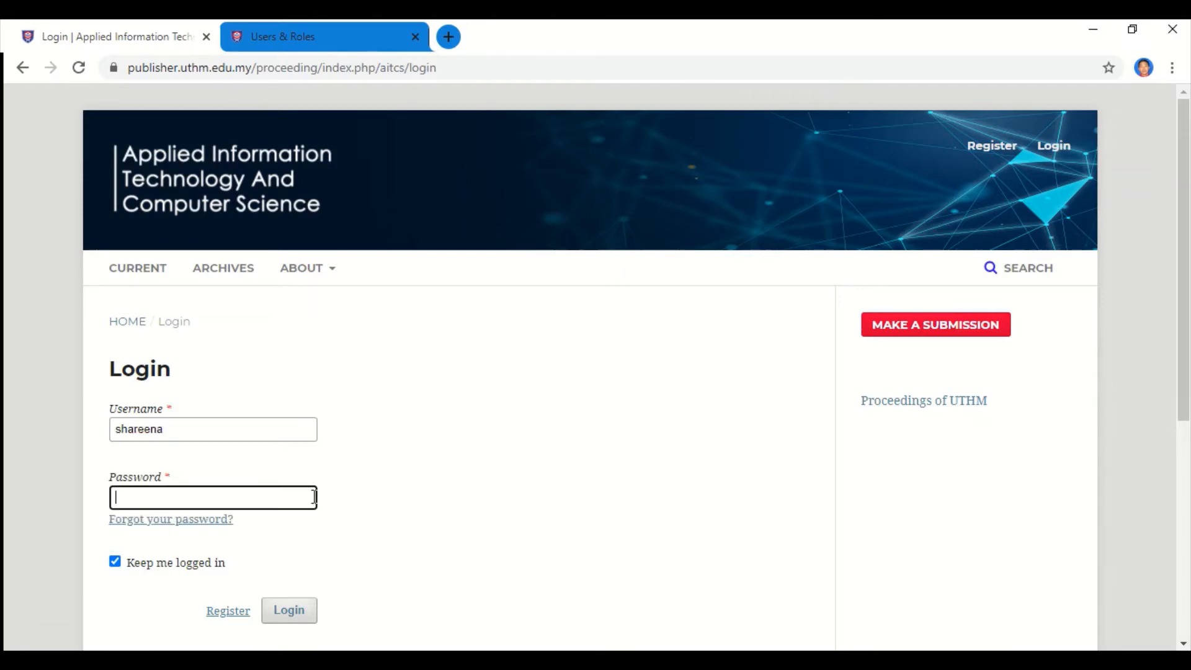
pyautogui.write('******')
pyautogui.click(305, 611)
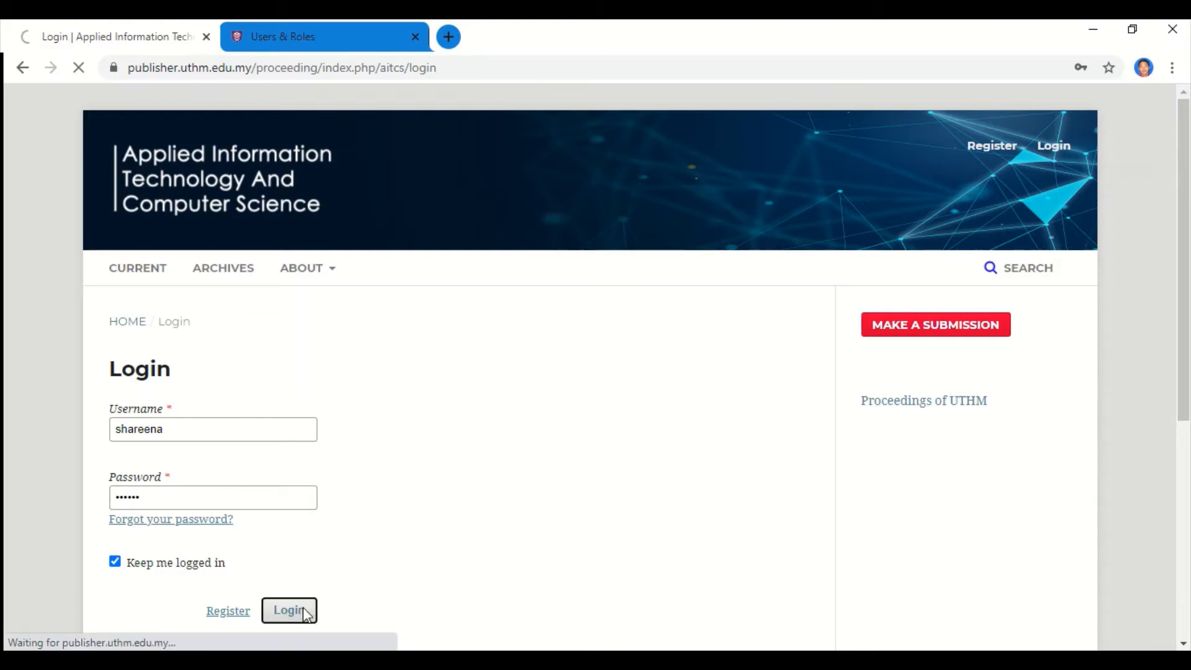
pyautogui.scroll(-1, 322, 292)
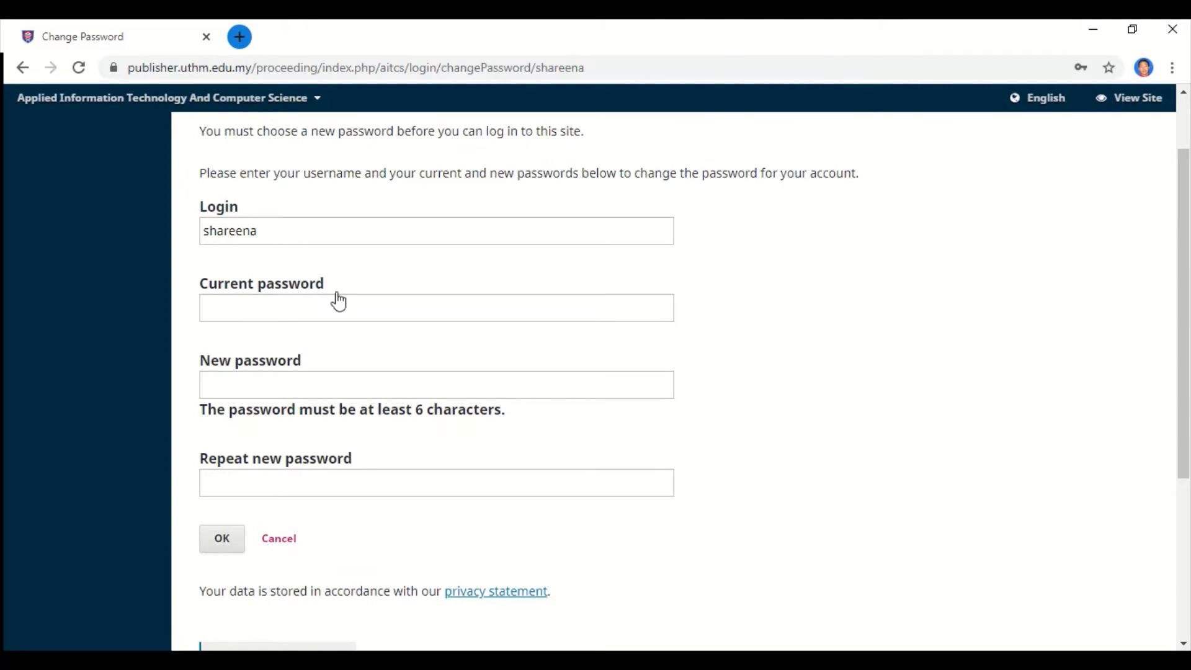
# Enter the current password and a new password twice, then submit the Change Password form.
pyautogui.scroll(1, 335, 303)
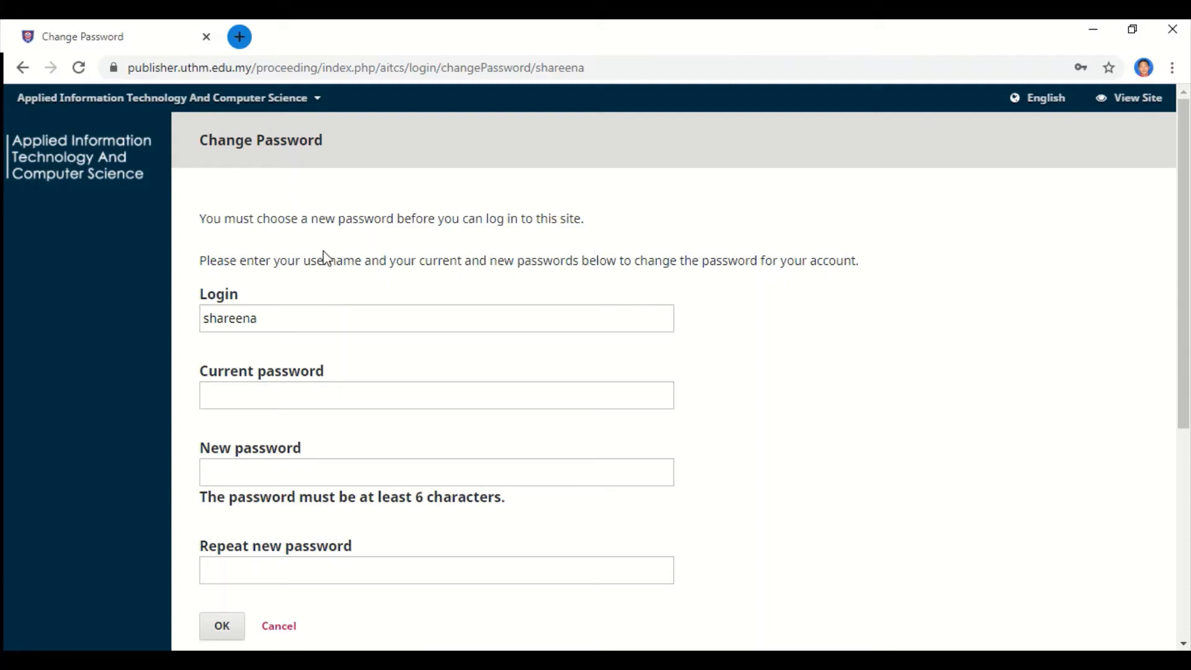
pyautogui.scroll(-2, 327, 257)
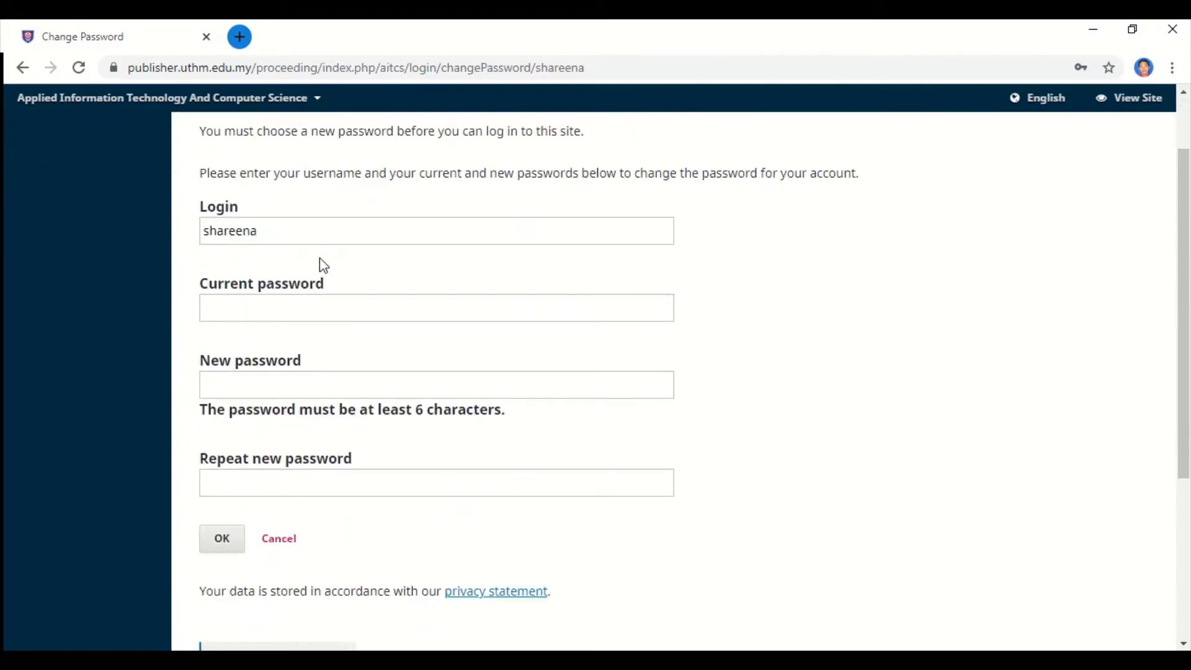
pyautogui.scroll(2, 344, 284)
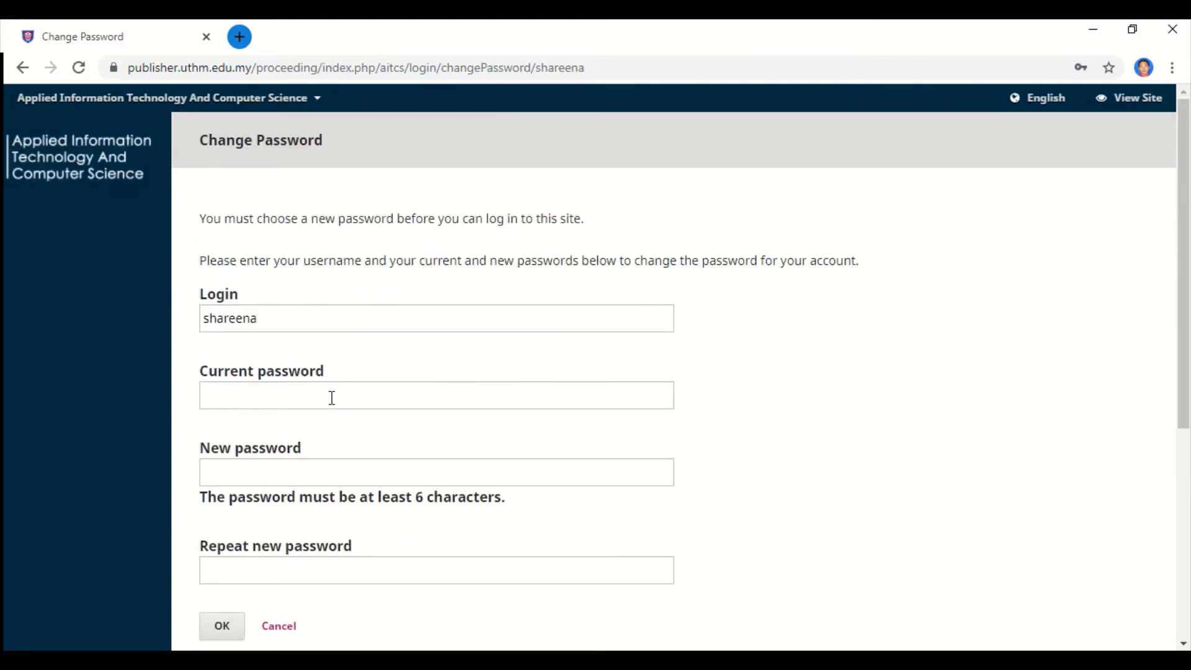
pyautogui.click(332, 399)
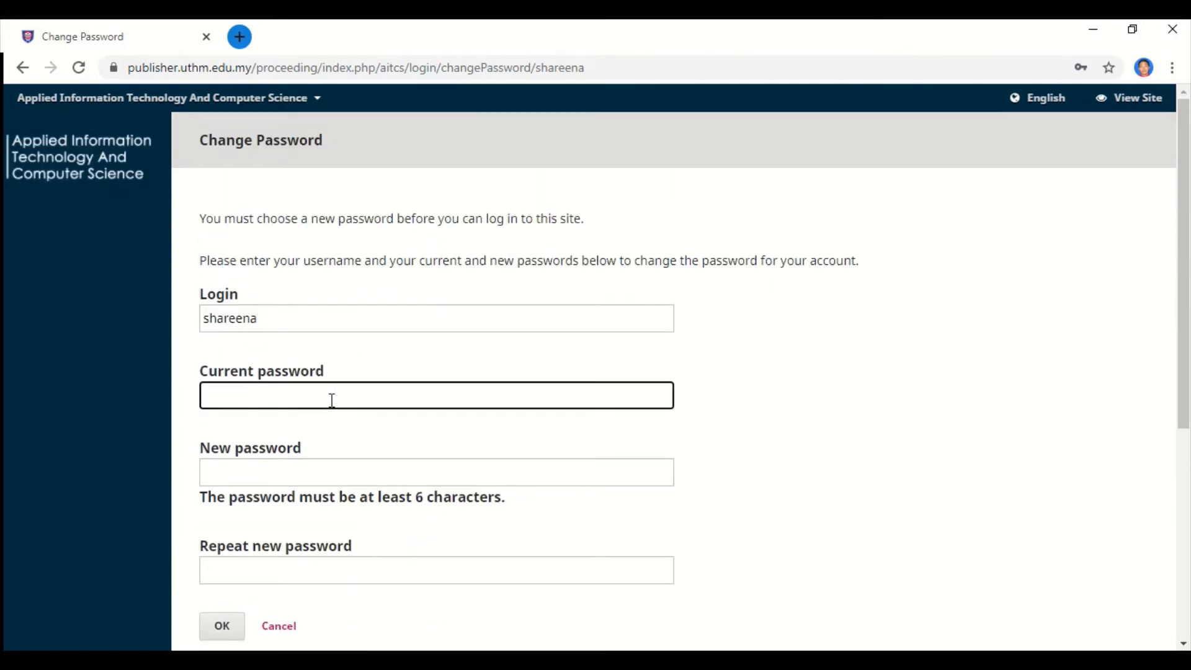
pyautogui.write('••••••')
pyautogui.click(340, 471)
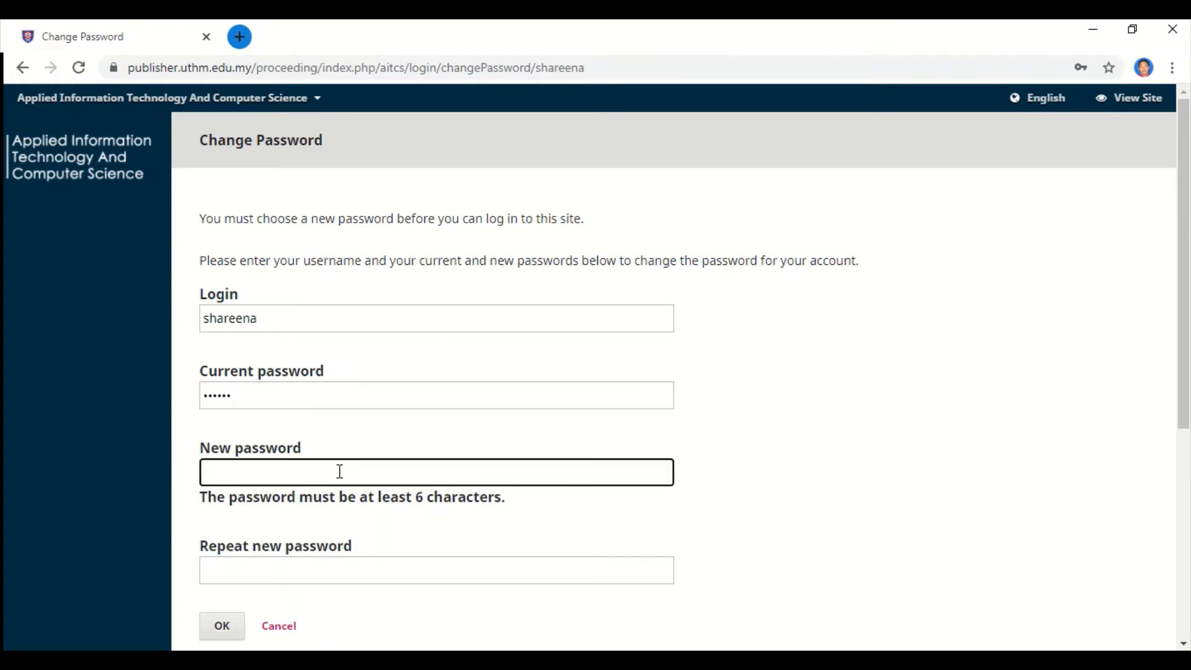
pyautogui.write('••')
pyautogui.write('**')
pyautogui.scroll(-1, 351, 505)
pyautogui.click(366, 487)
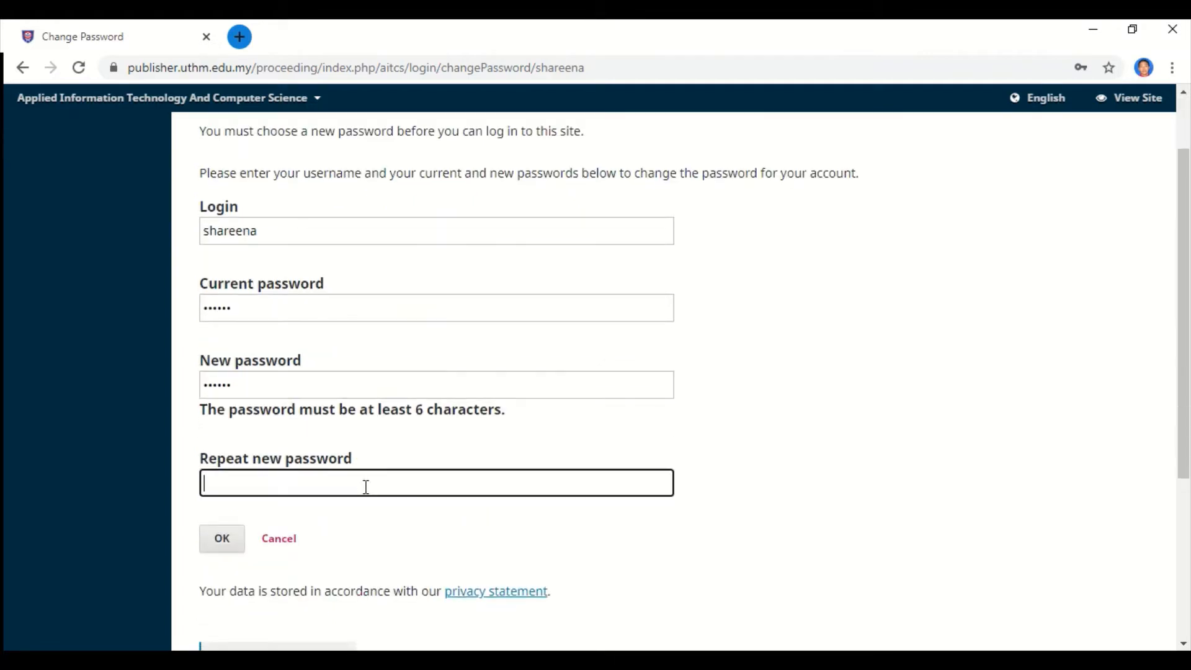
pyautogui.write('******')
pyautogui.click(243, 549)
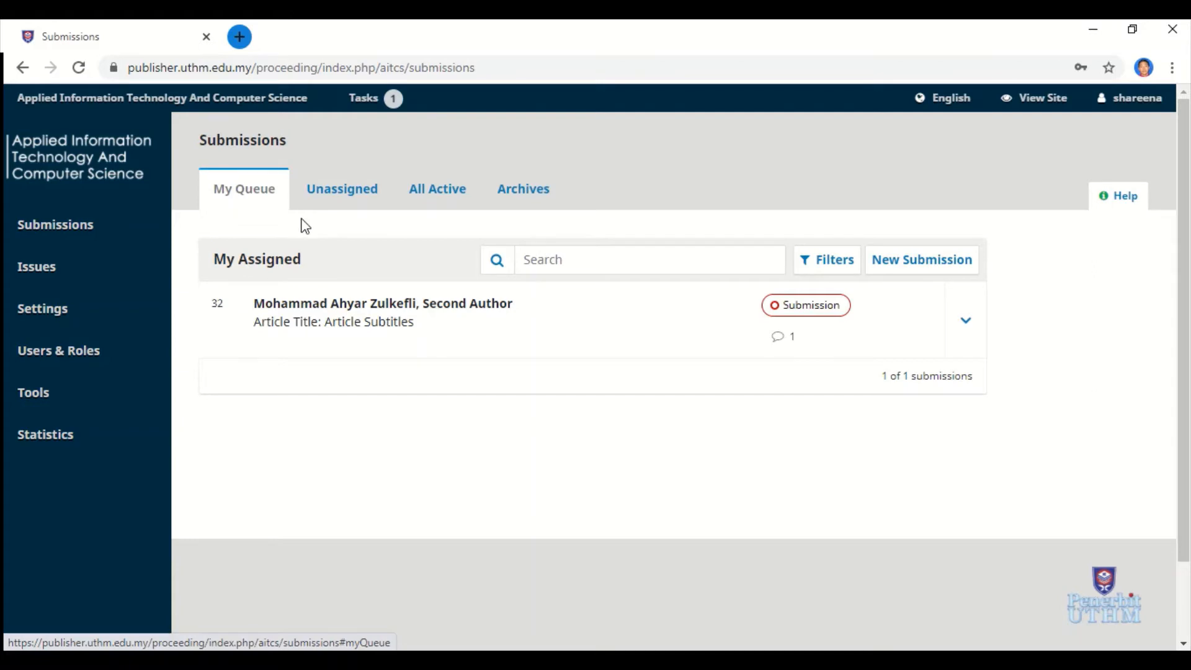
# Open the assigned Article Title submission from My Queue, then minimize the browser.
pyautogui.click(362, 318)
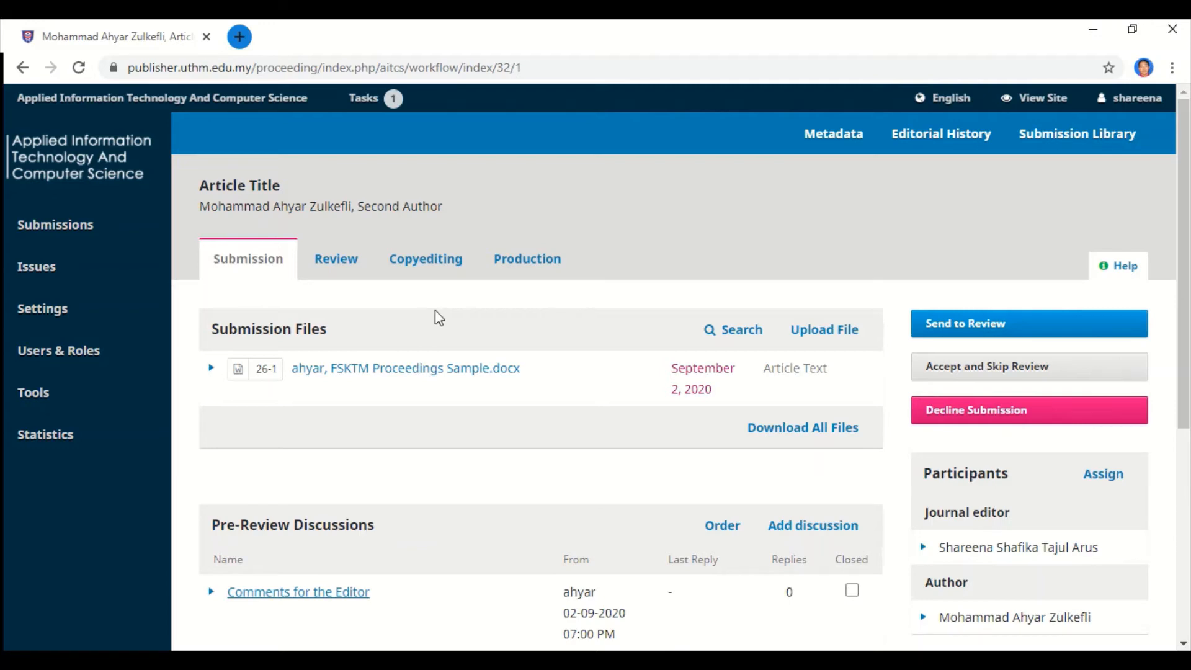
pyautogui.click(1092, 31)
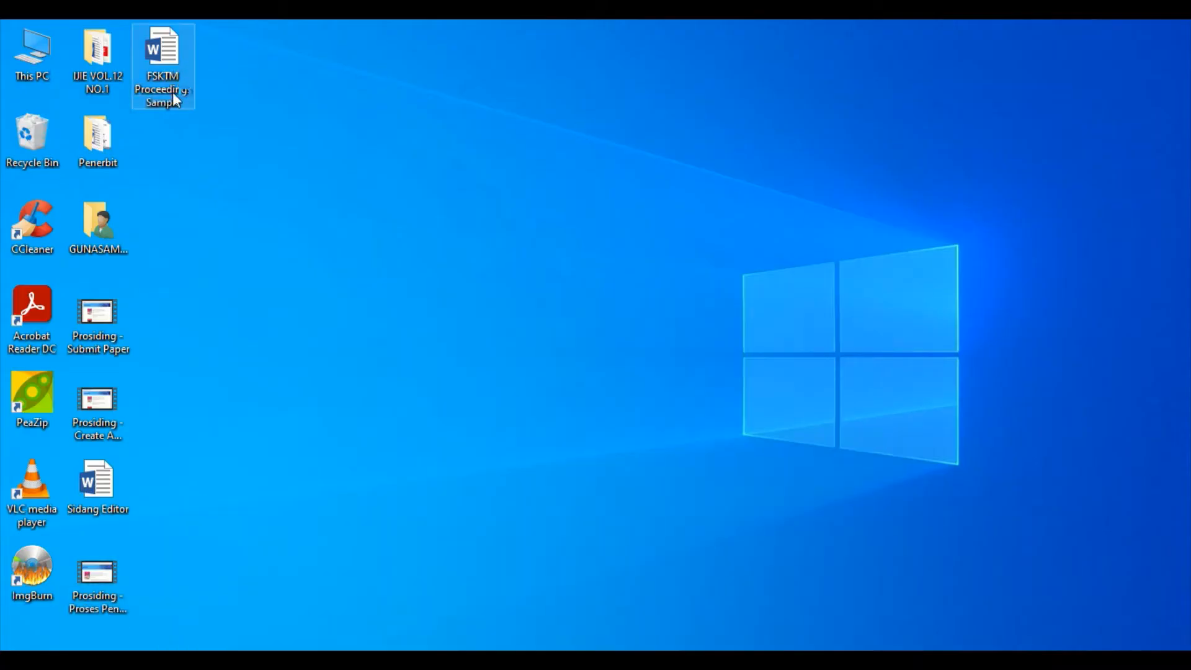
# Open the FSKTM Proceedings Sample Word file from the desktop.
pyautogui.doubleClick(173, 92)
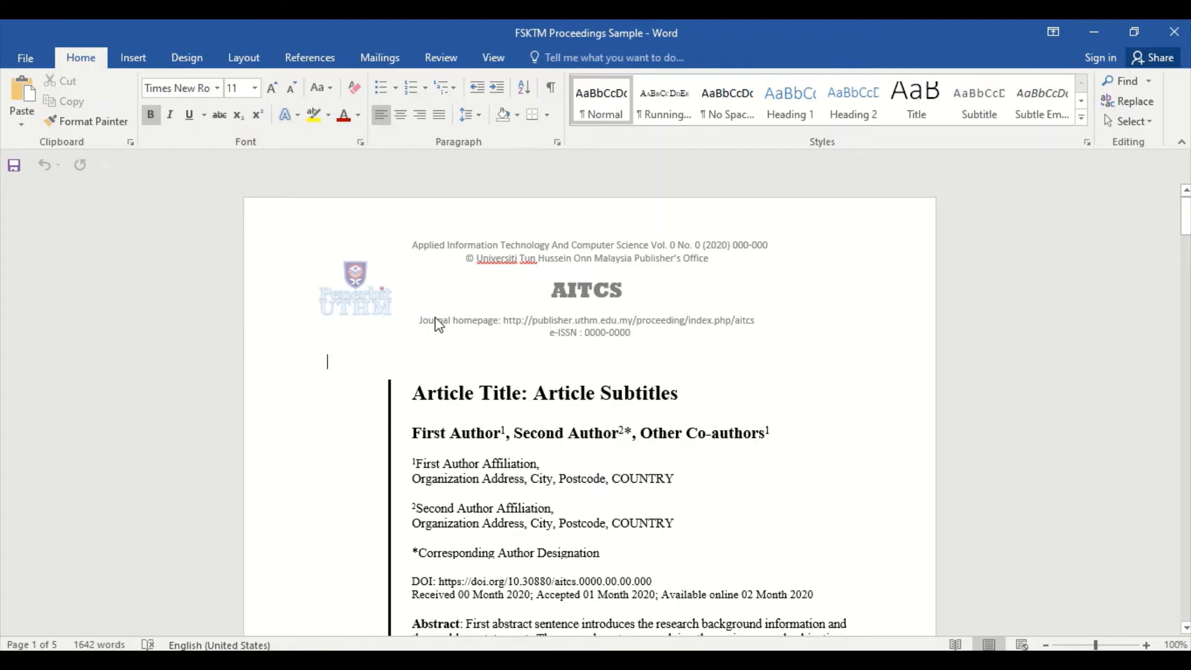
# Delete the article's title and author block.
pyautogui.scroll(-3, 453, 292)
pyautogui.click(499, 267)
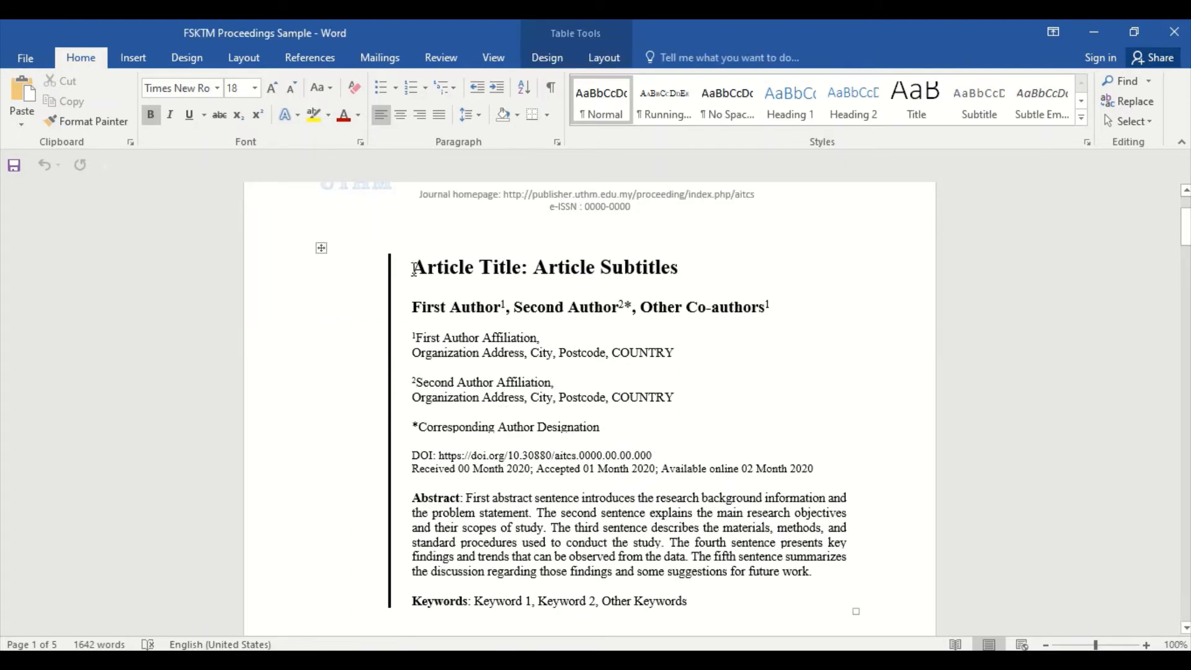
pyautogui.moveTo(413, 270); pyautogui.dragTo(816, 414)
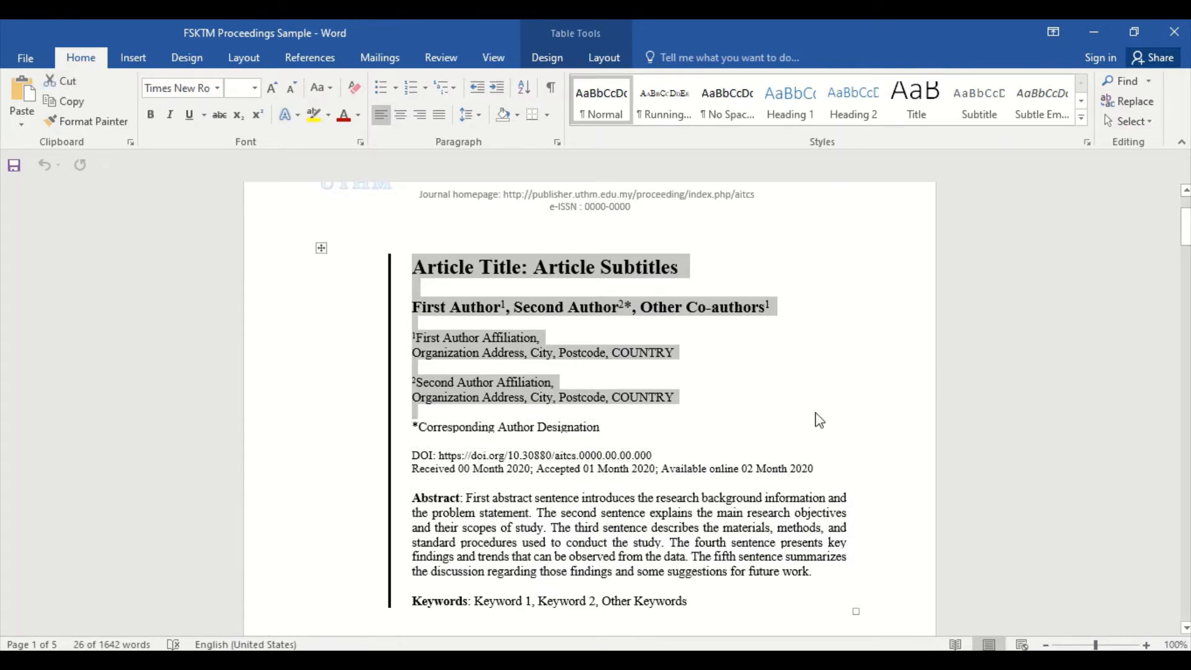
pyautogui.press('Delete')
# Delete the 'Author 1 et al., … p. 1-5' odd-page header line and check the pages.
pyautogui.scroll(-1, 456, 415)
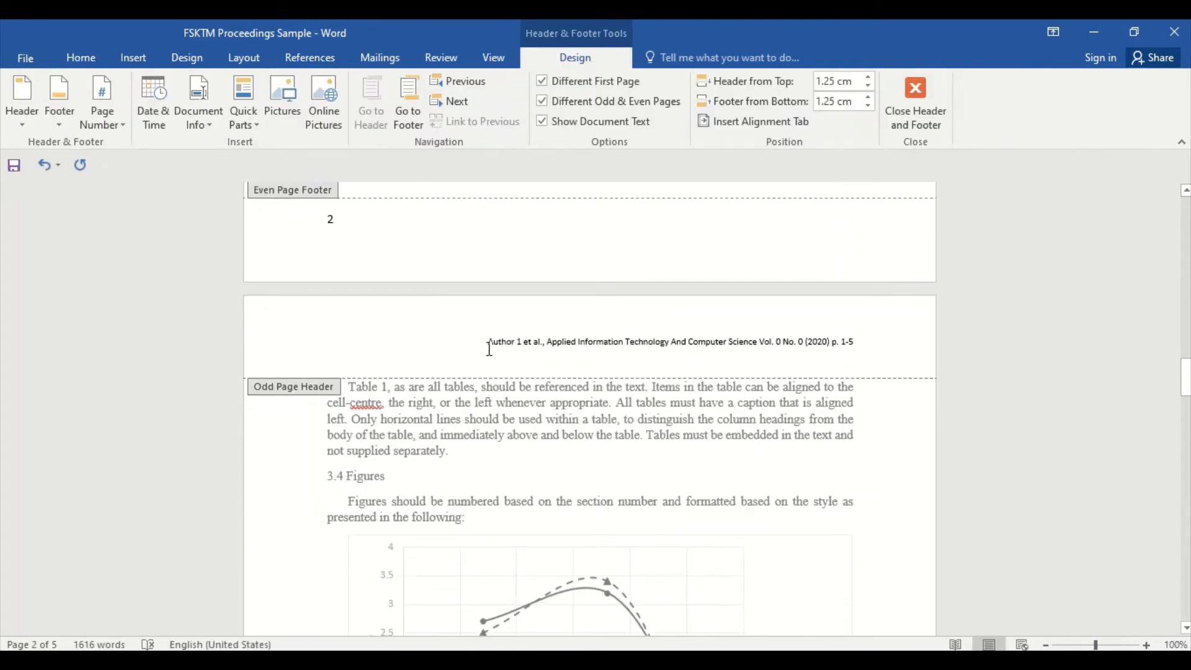
pyautogui.moveTo(503, 343); pyautogui.dragTo(696, 360)
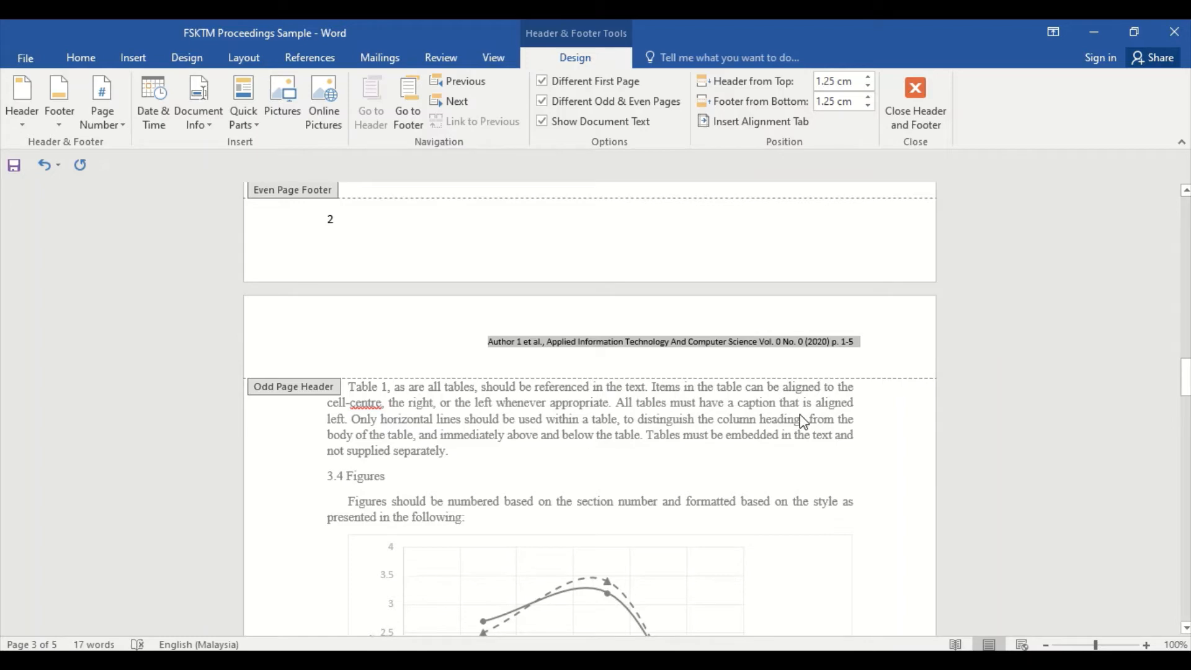
pyautogui.press('Delete')
pyautogui.scroll(-10, 757, 453)
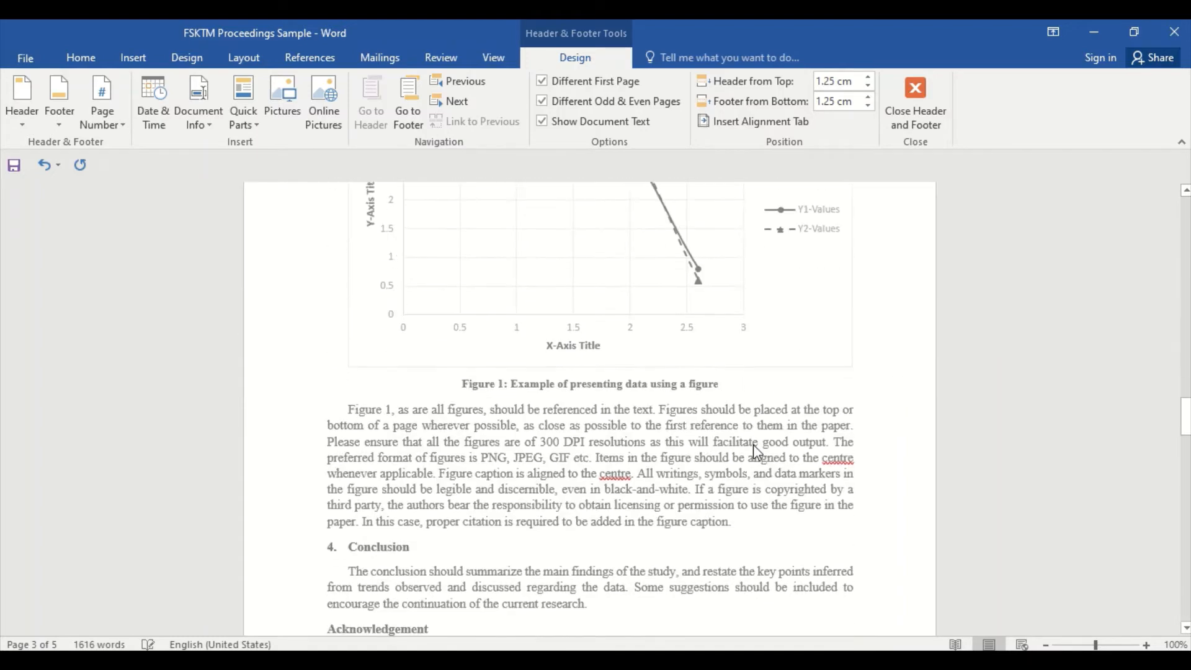
pyautogui.scroll(-12, 753, 459)
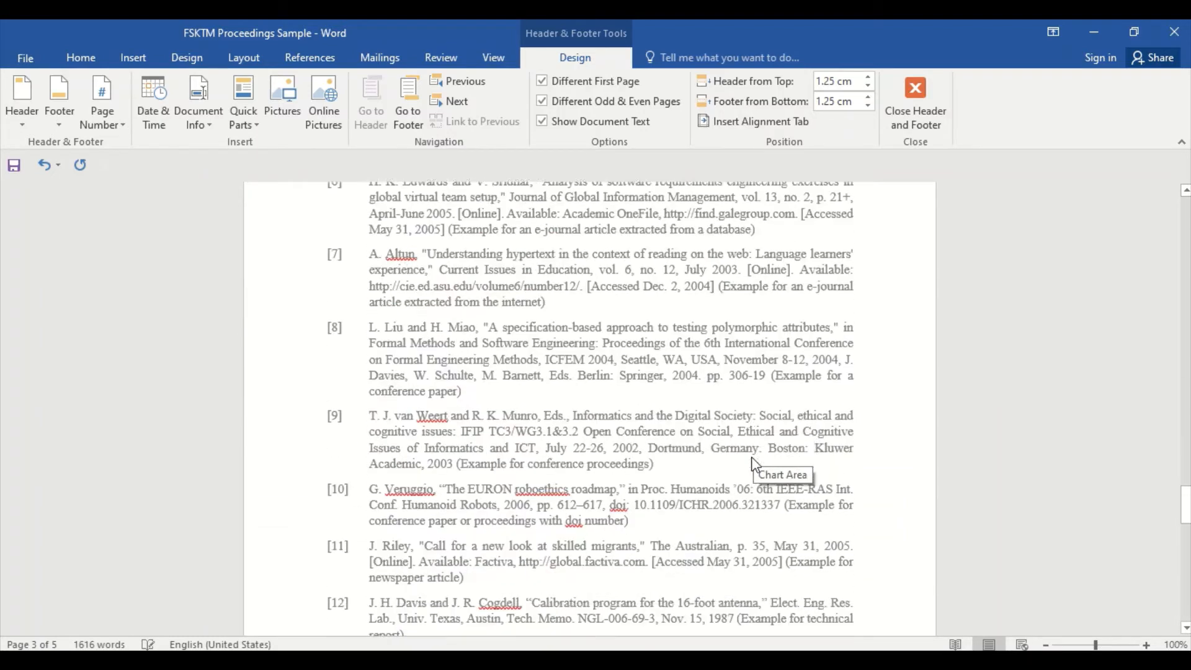
pyautogui.scroll(-8, 753, 462)
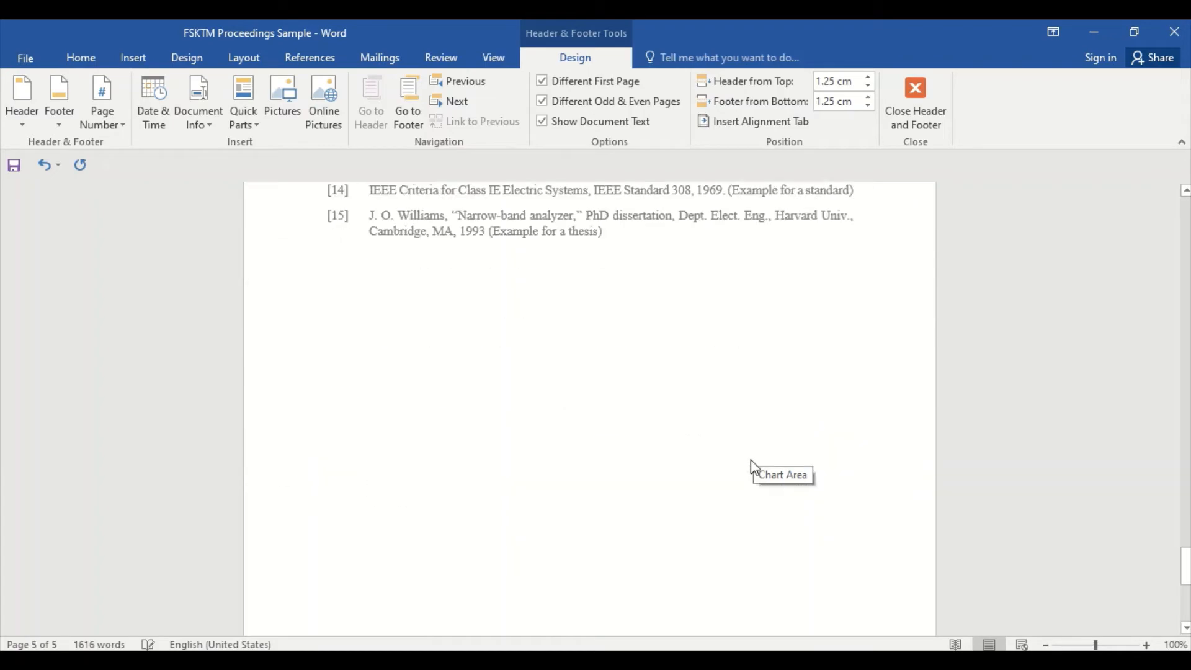
pyautogui.scroll(9, 752, 465)
pyautogui.scroll(20, 750, 460)
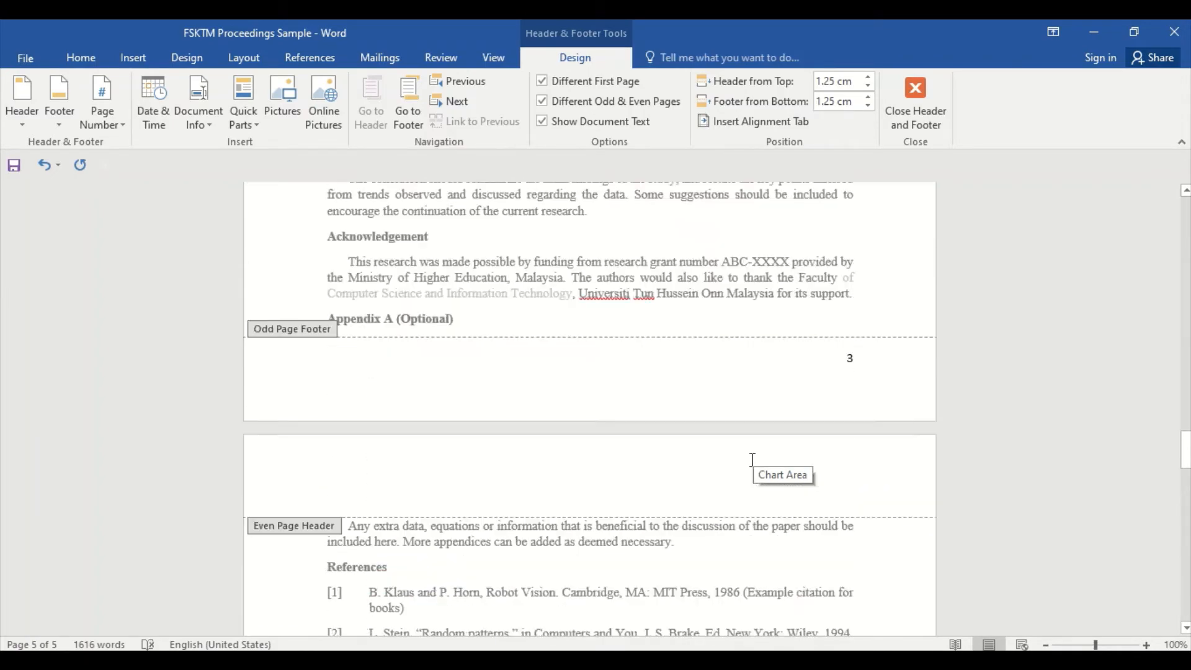
pyautogui.scroll(18, 701, 424)
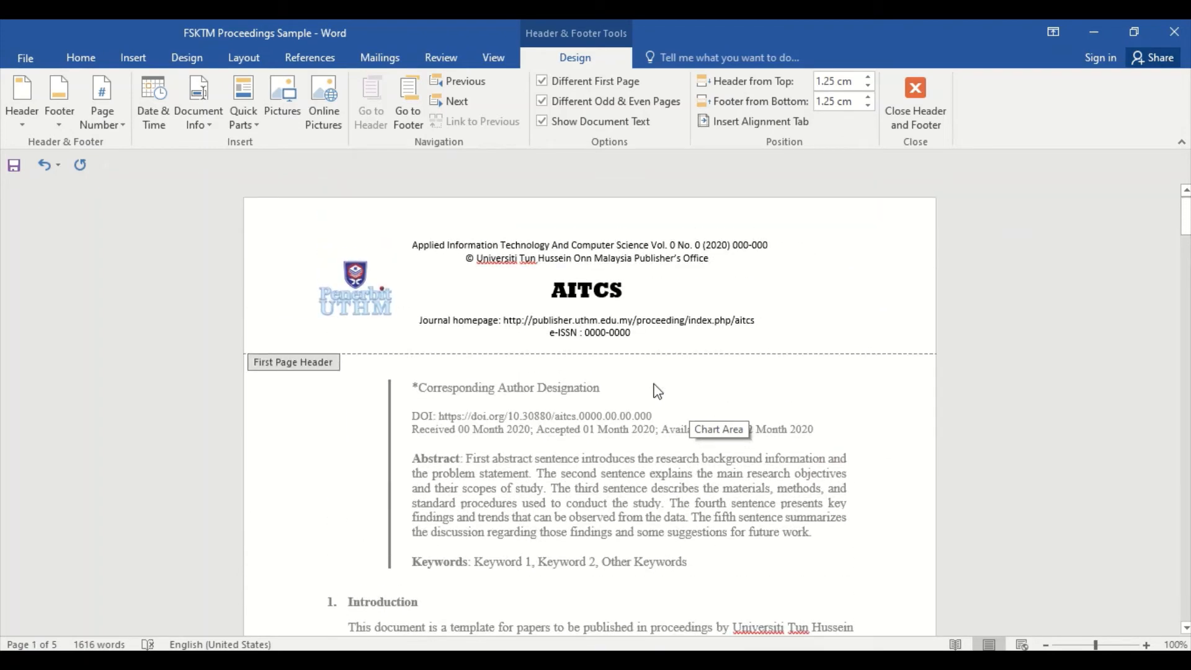
# Save a copy to the Desktop as 'FSKTM Proceedings Sample - Review' and close Word.
pyautogui.click(19, 60)
pyautogui.click(39, 230)
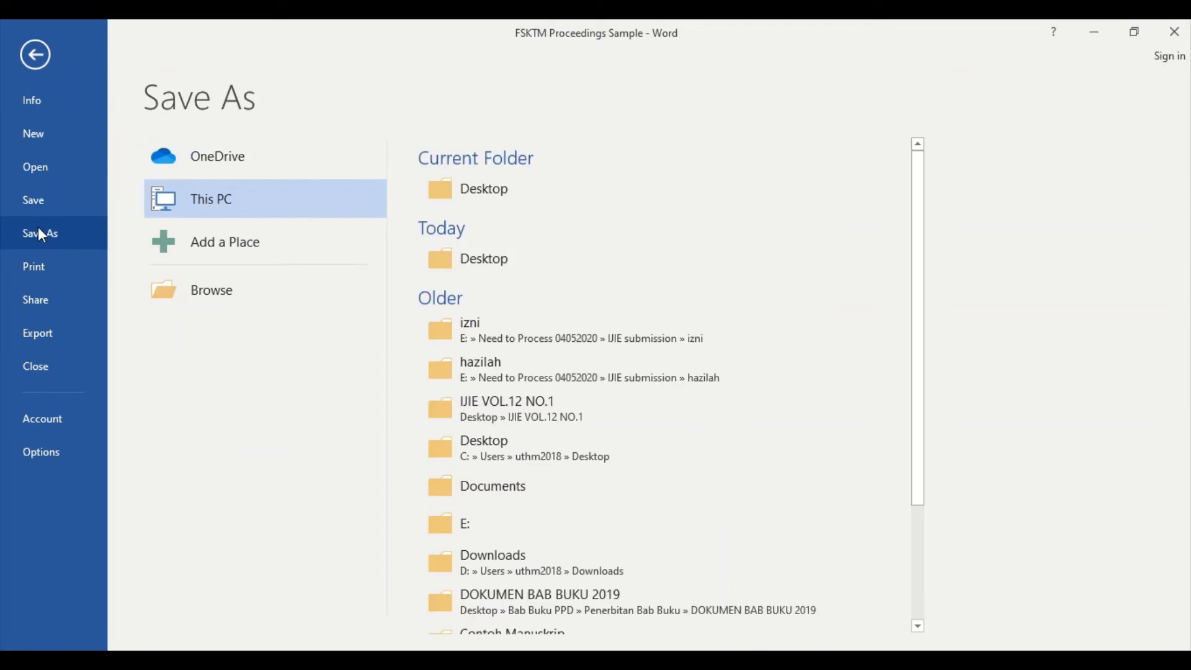
pyautogui.click(520, 190)
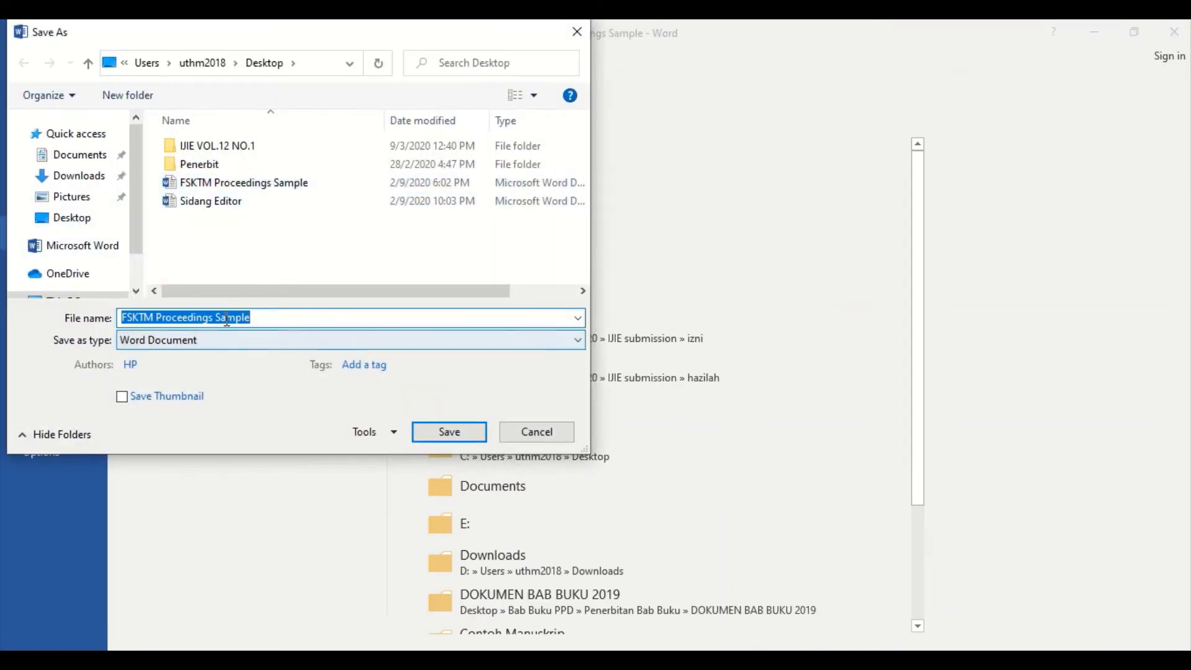
pyautogui.click(269, 319)
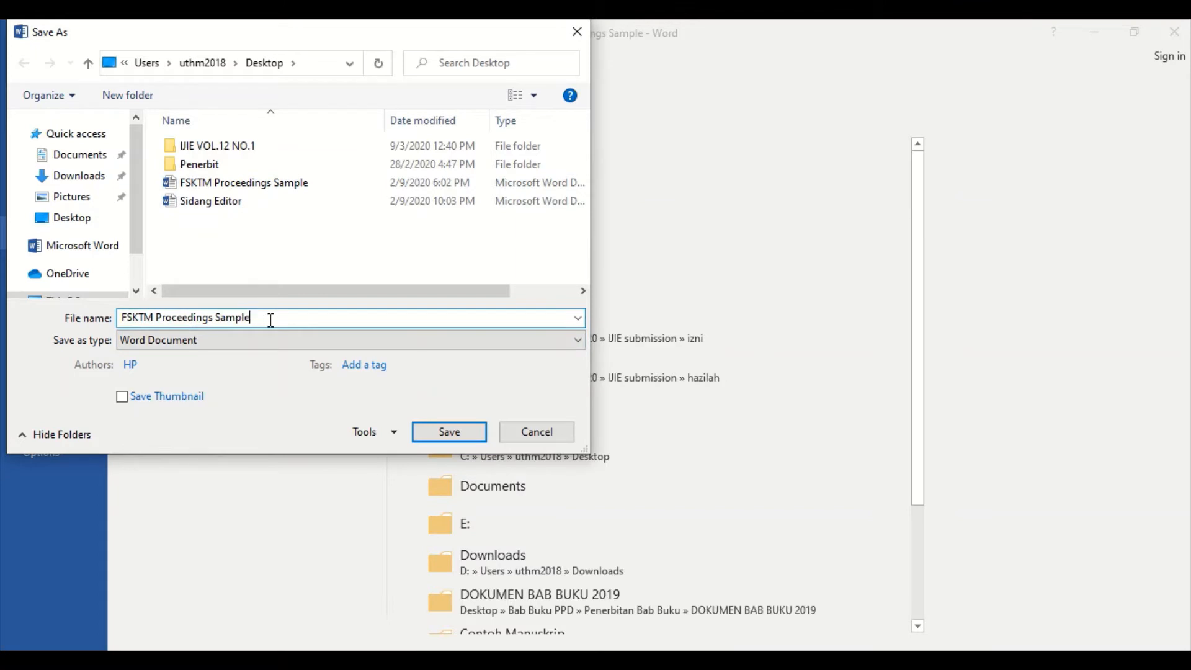
pyautogui.write('- Review')
pyautogui.click(434, 437)
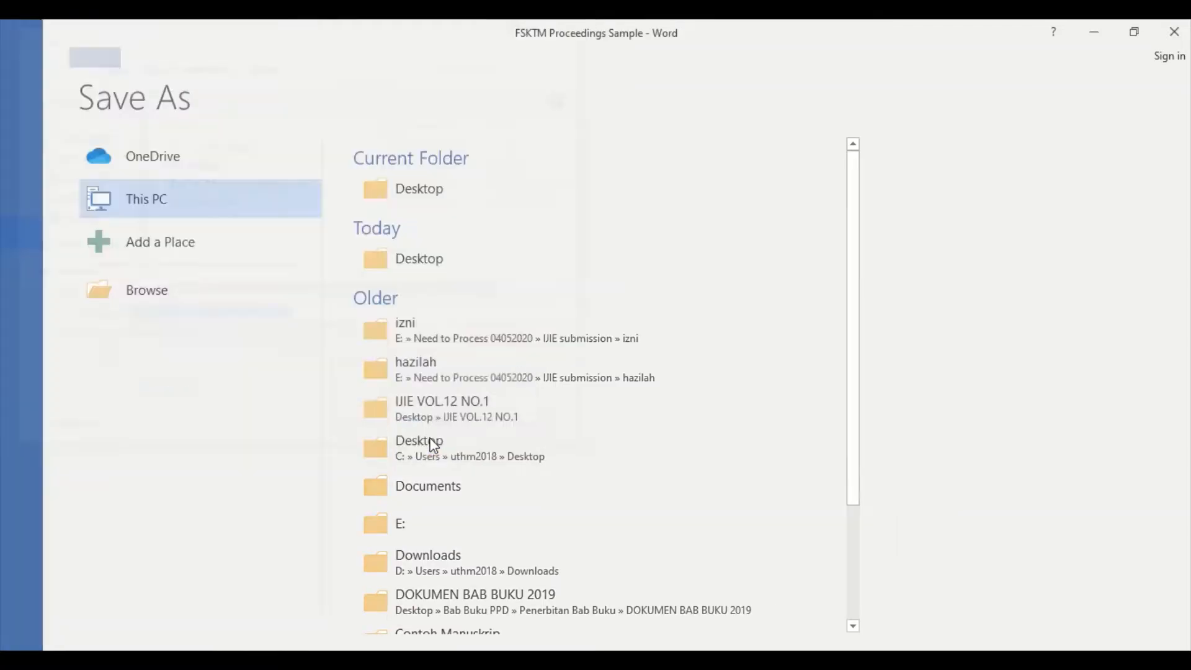
pyautogui.click(1174, 33)
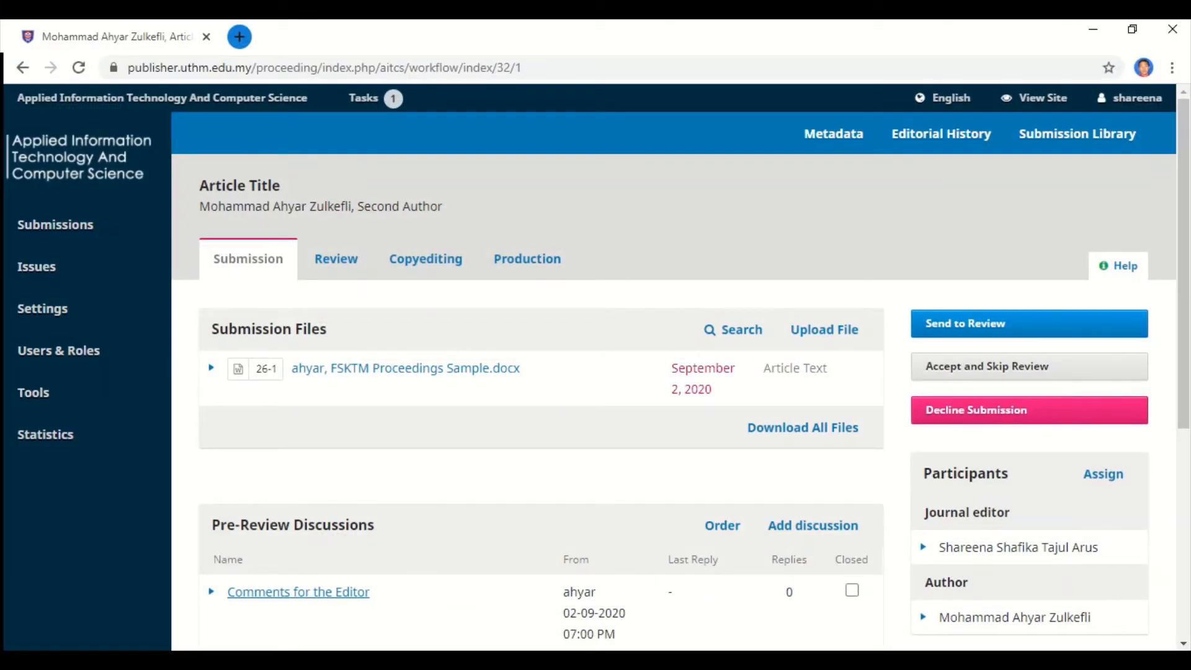
# Start Send to Review and untick the original FSKTM Proceedings Sample.docx file.
pyautogui.scroll(-1, 595, 547)
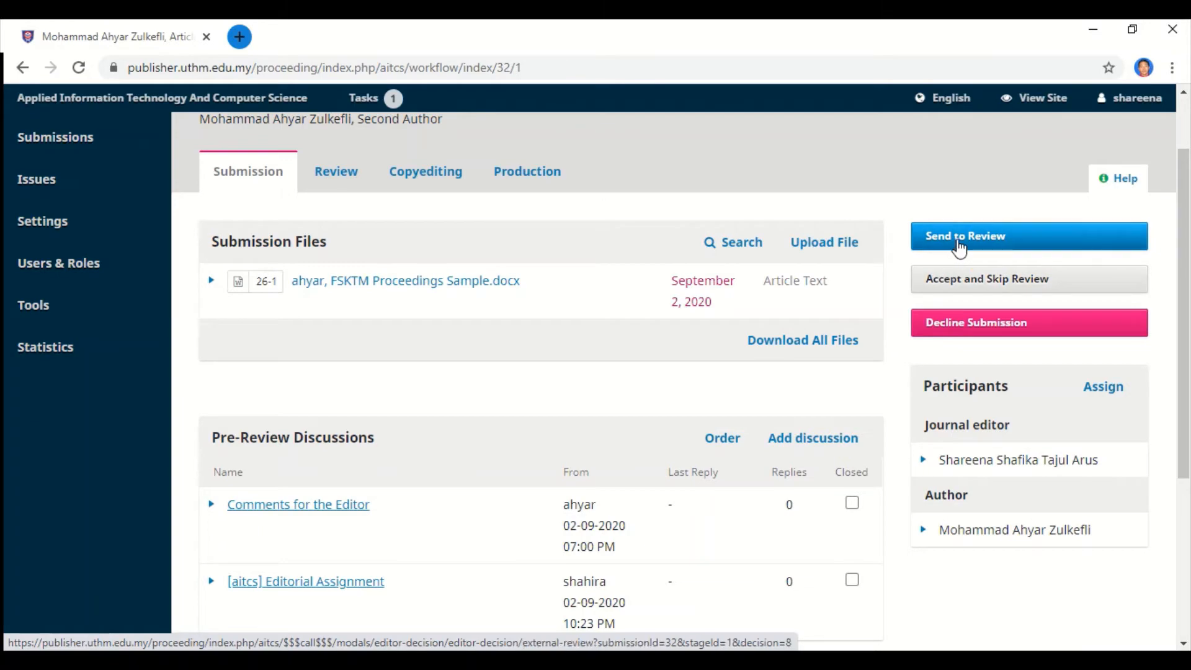
pyautogui.click(959, 247)
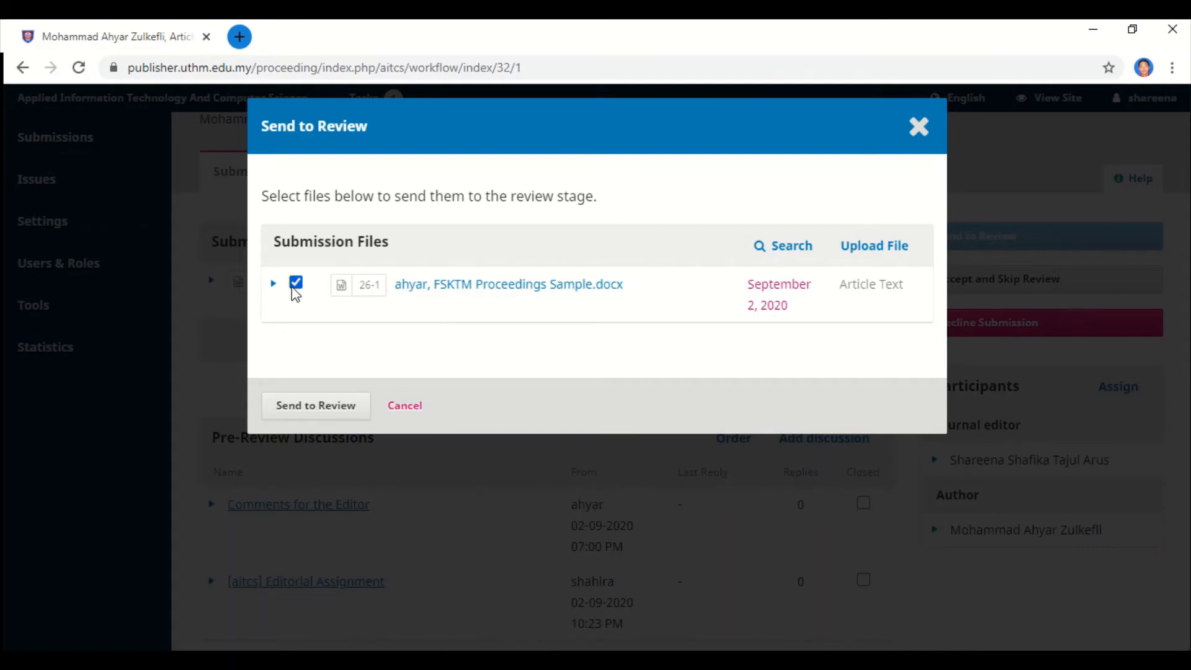
pyautogui.click(295, 287)
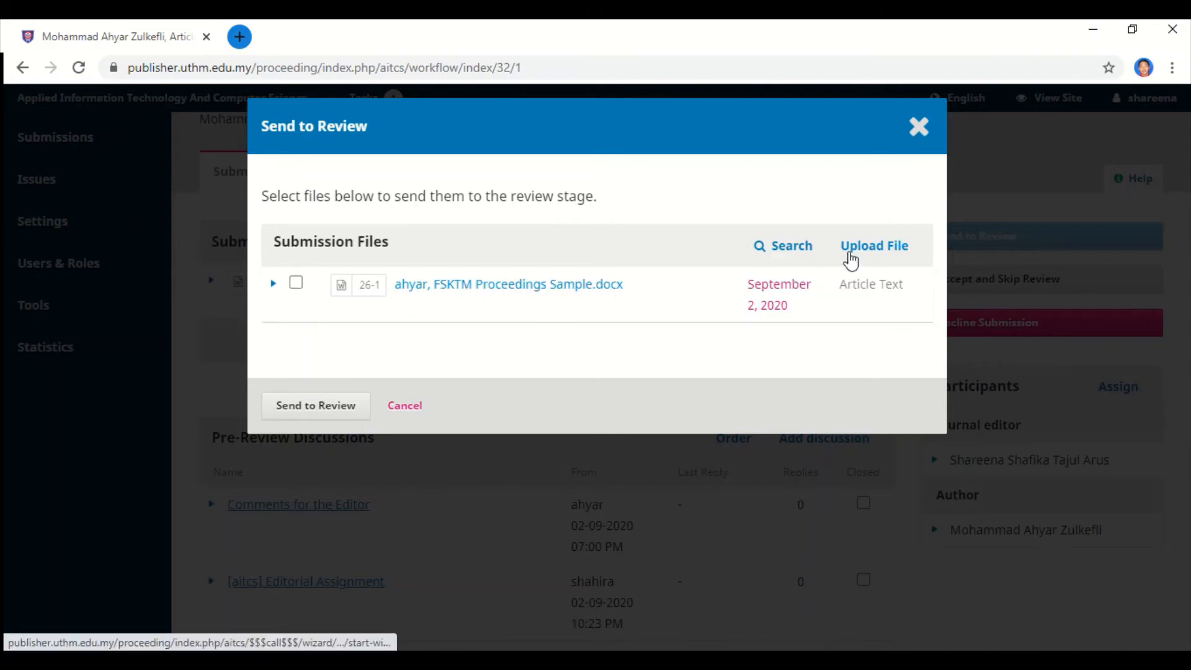
# Upload 'FSKTM Proceedings Sample - Review.docx' as Article Text, marked as not a revision.
pyautogui.click(871, 248)
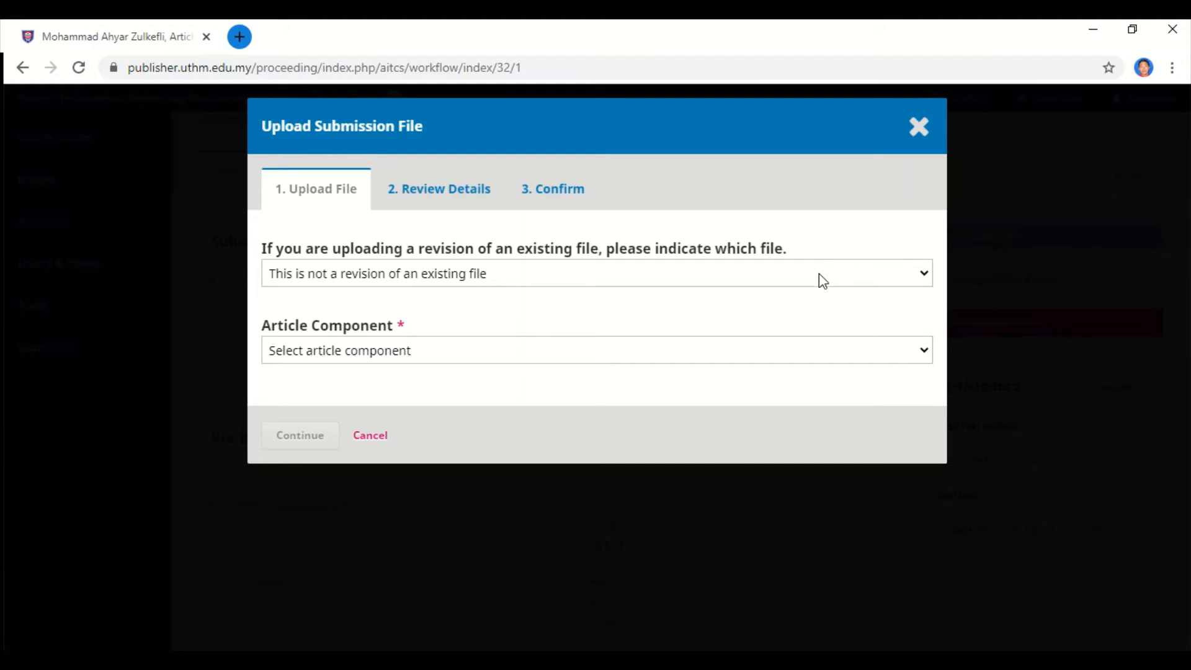
pyautogui.click(623, 360)
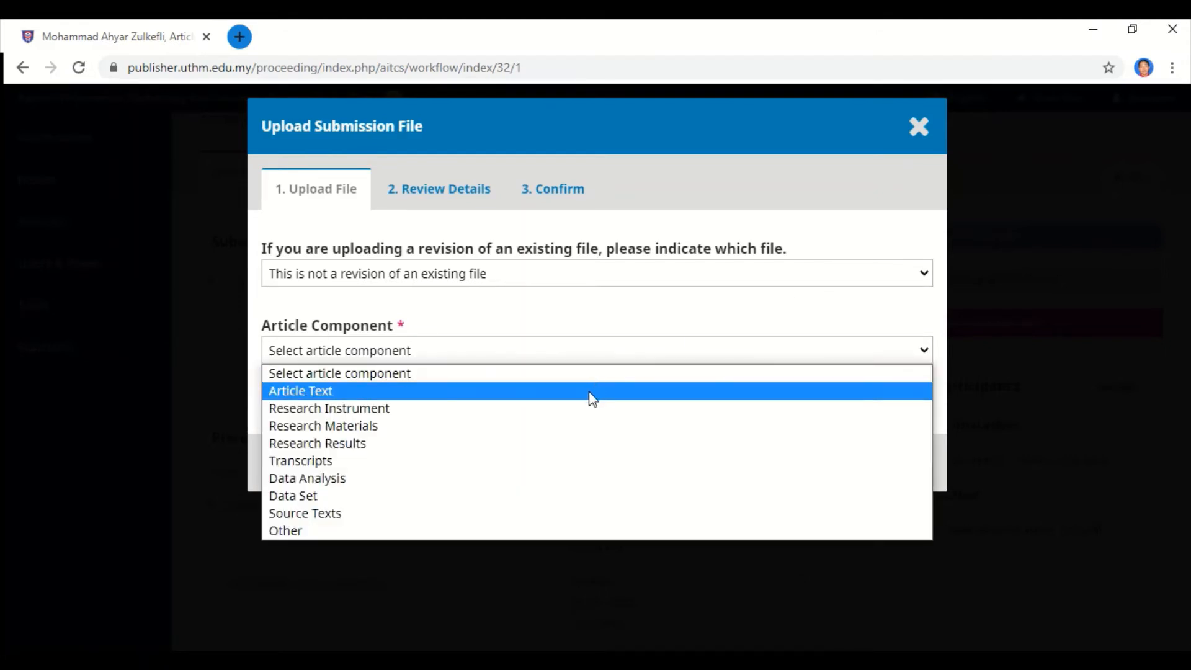
pyautogui.click(592, 398)
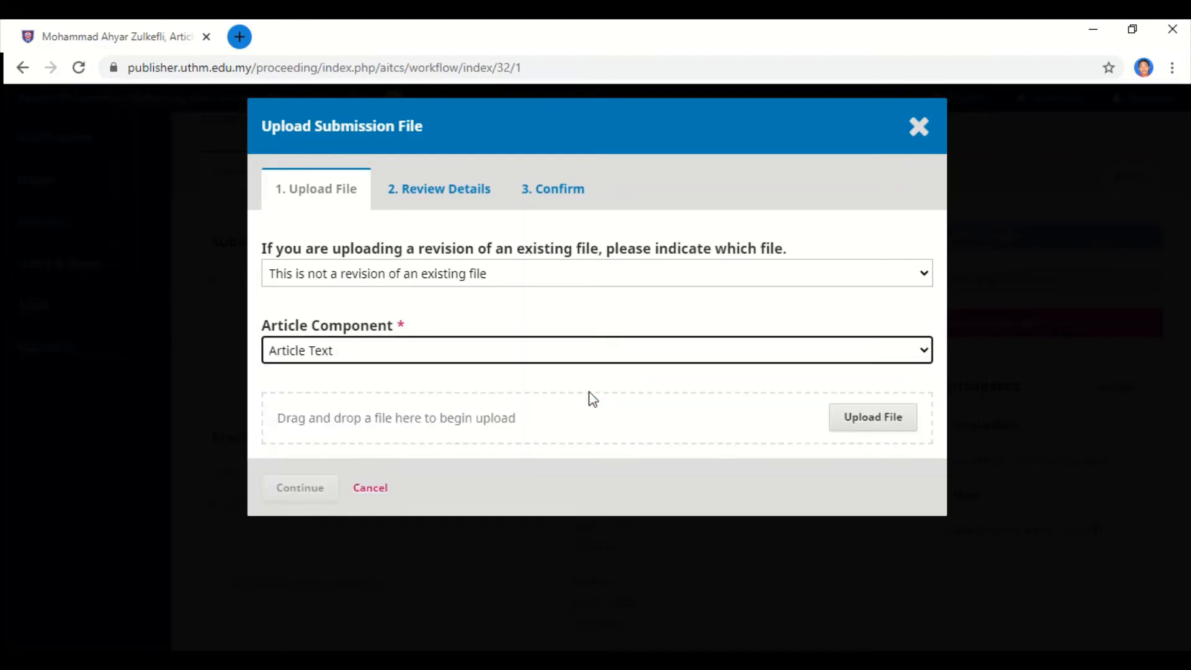
pyautogui.click(857, 425)
pyautogui.click(858, 427)
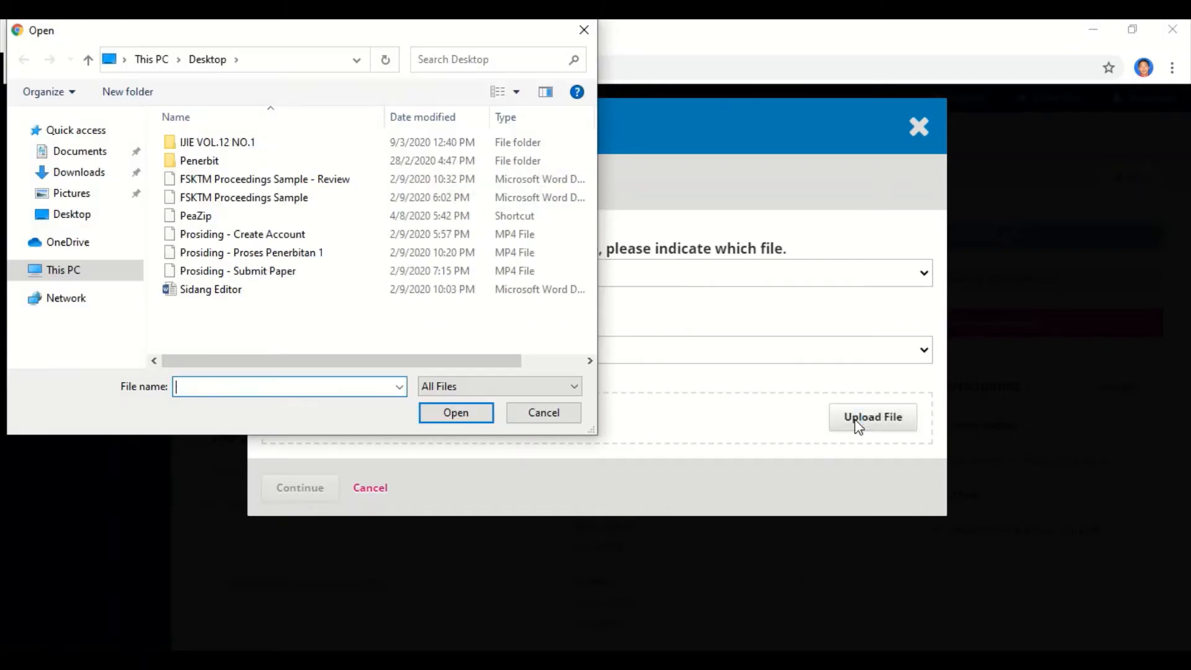
pyautogui.doubleClick(300, 179)
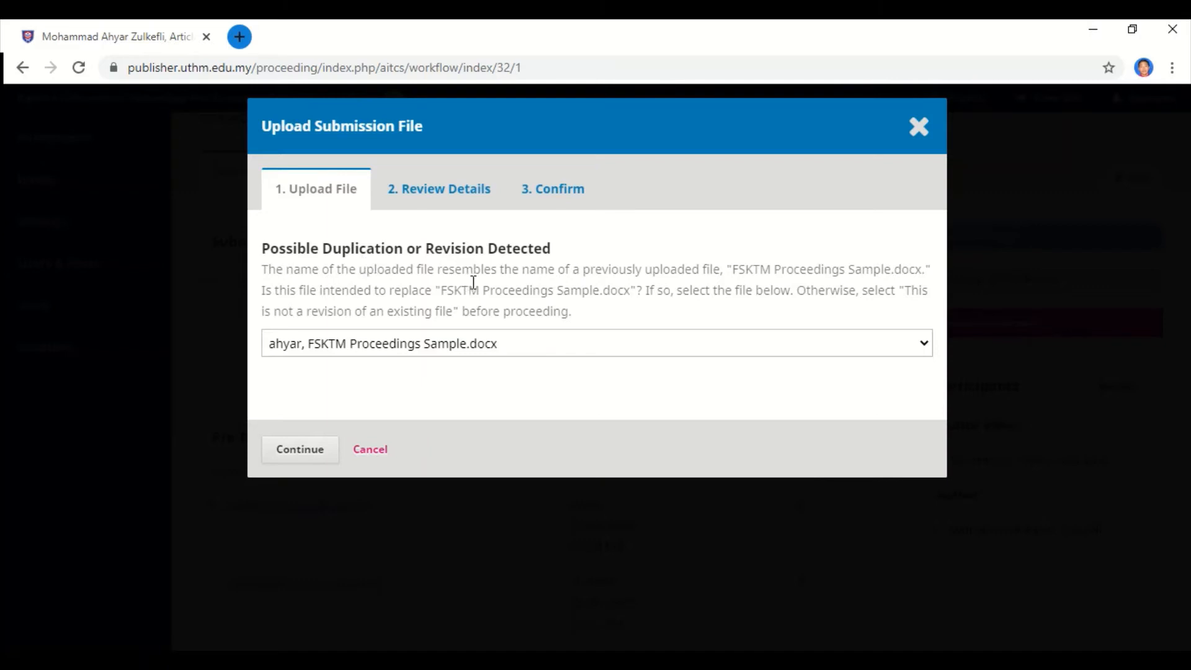
pyautogui.click(575, 350)
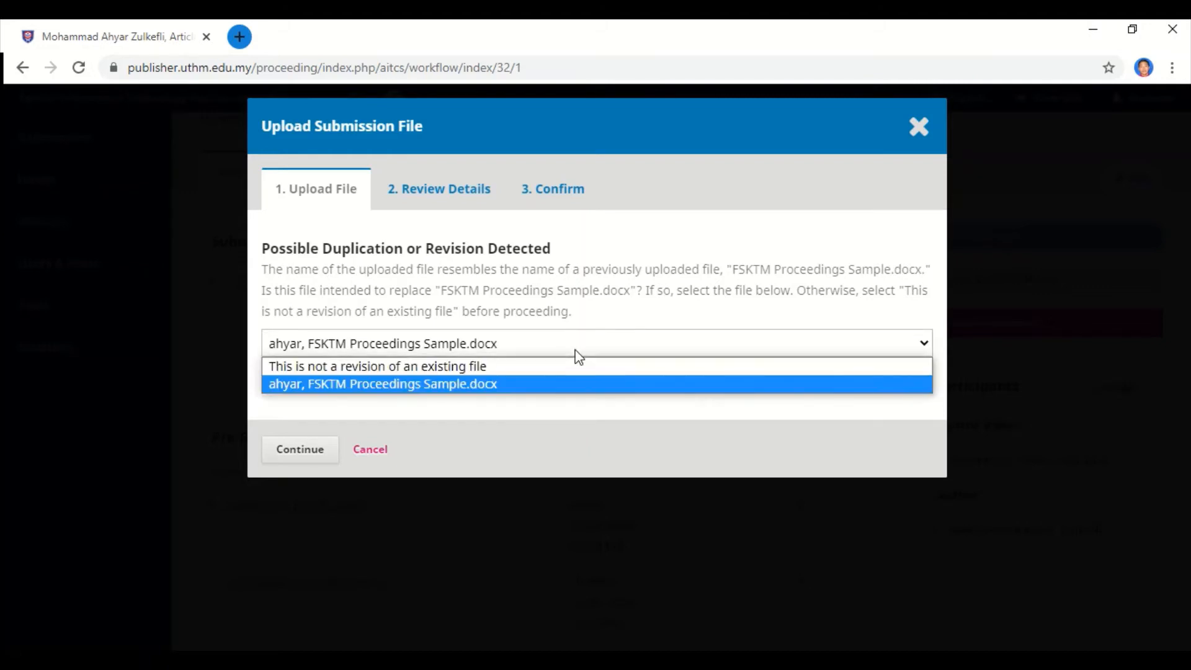
pyautogui.click(502, 367)
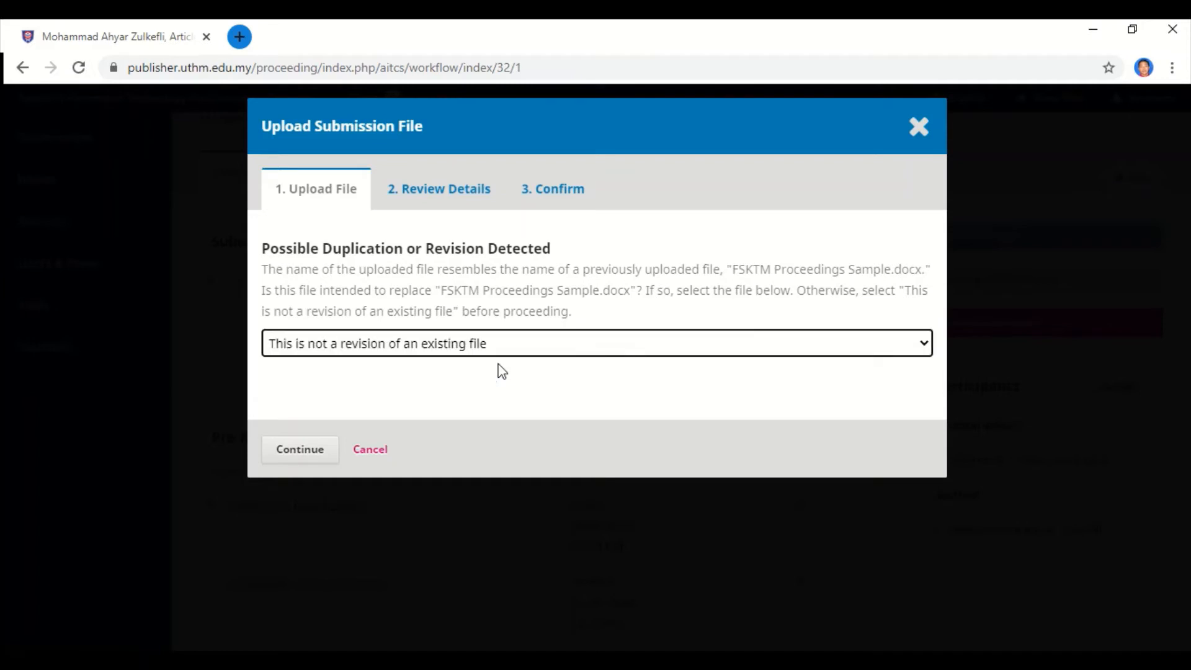
pyautogui.click(290, 455)
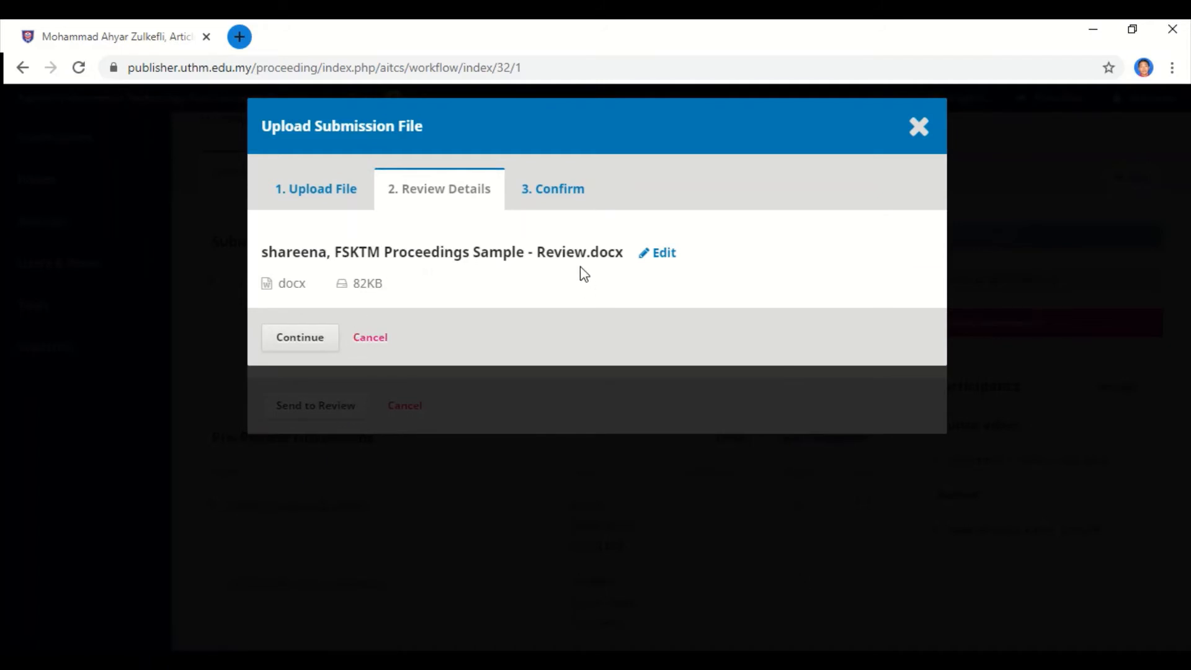
pyautogui.click(307, 344)
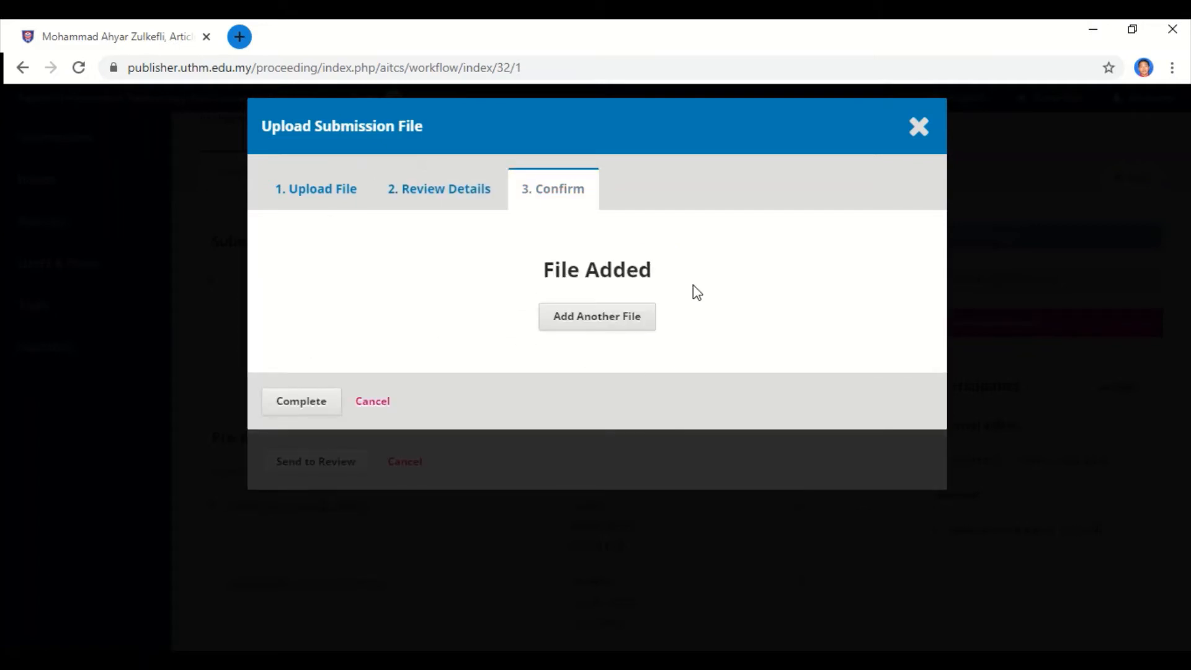
pyautogui.click(311, 404)
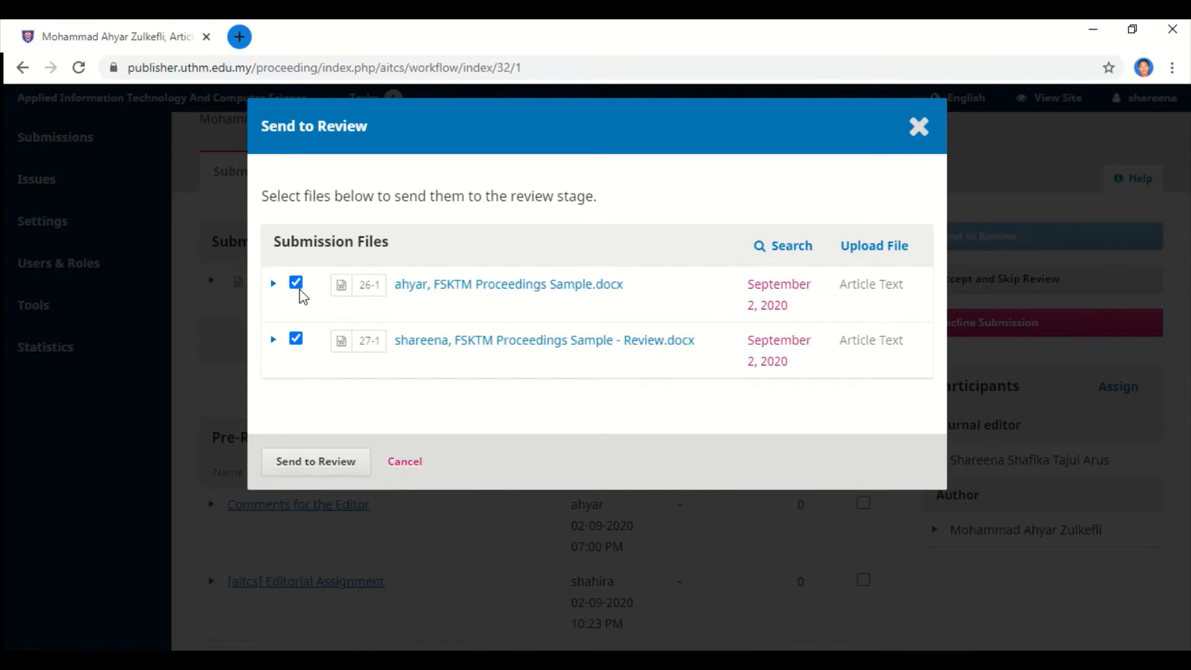
# Send only the Review copy to review, excluding the original file, and leave the page.
pyautogui.click(297, 285)
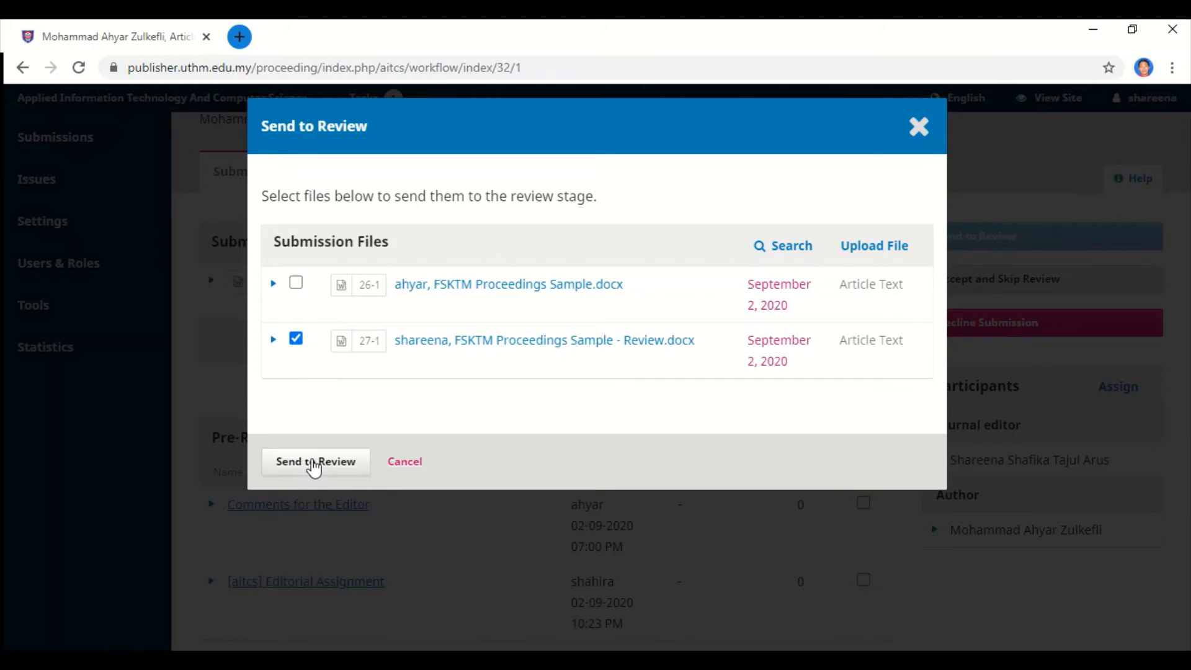
pyautogui.click(314, 464)
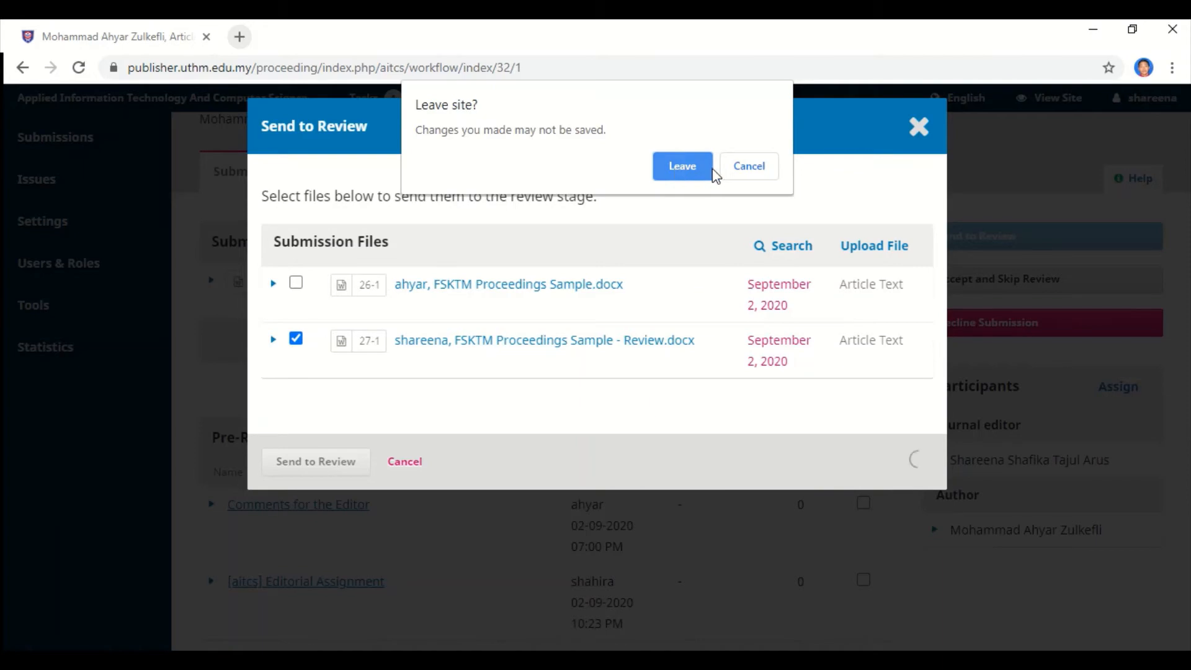
pyautogui.click(744, 172)
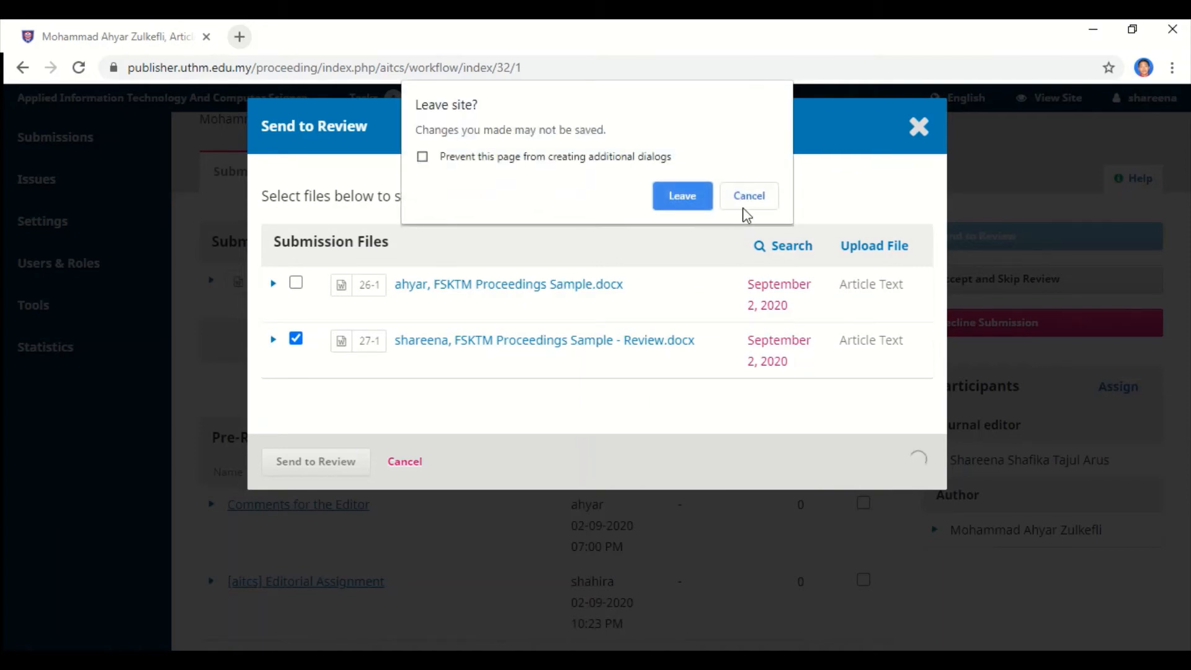
pyautogui.click(746, 202)
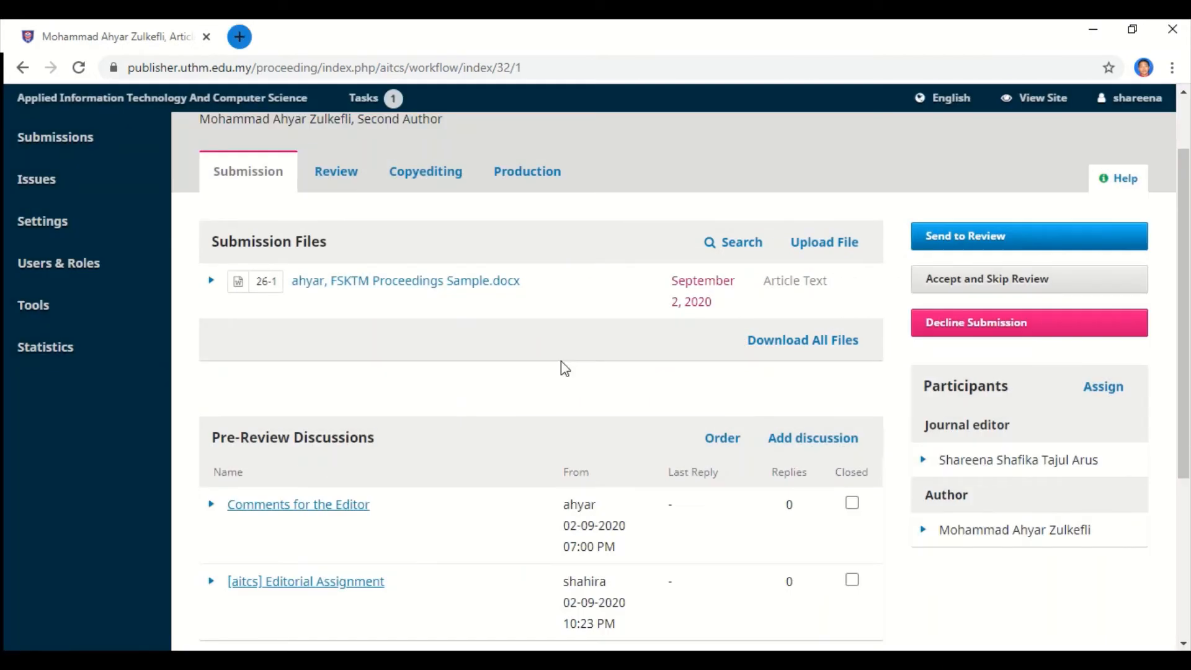
pyautogui.click(966, 240)
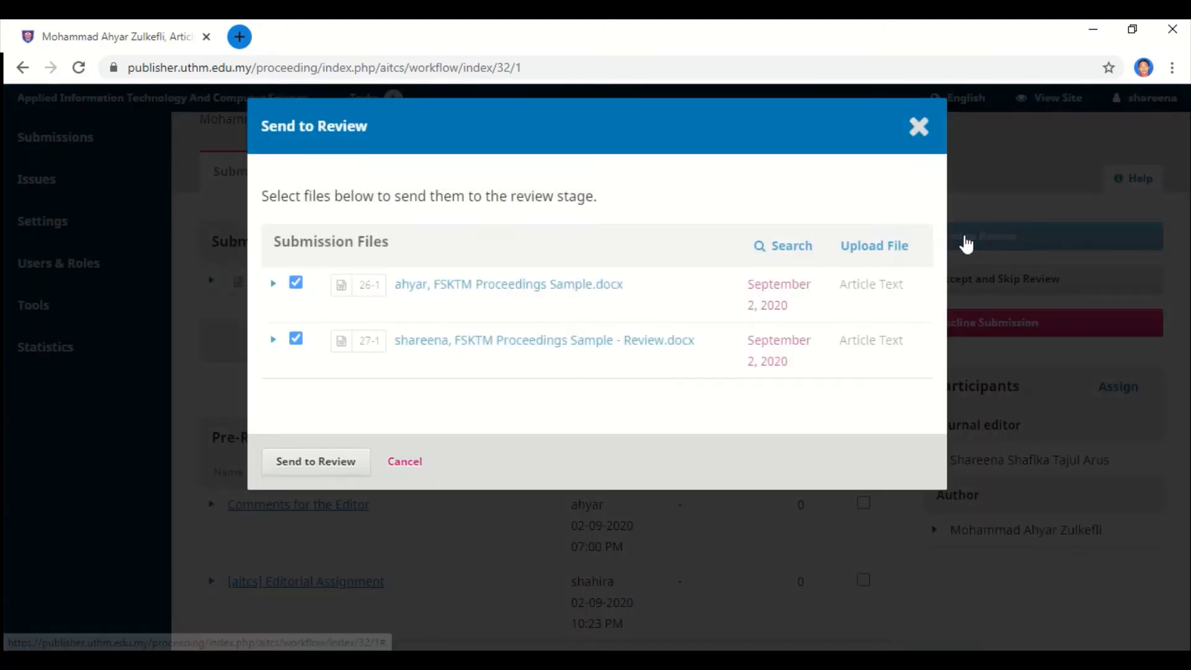
pyautogui.click(296, 283)
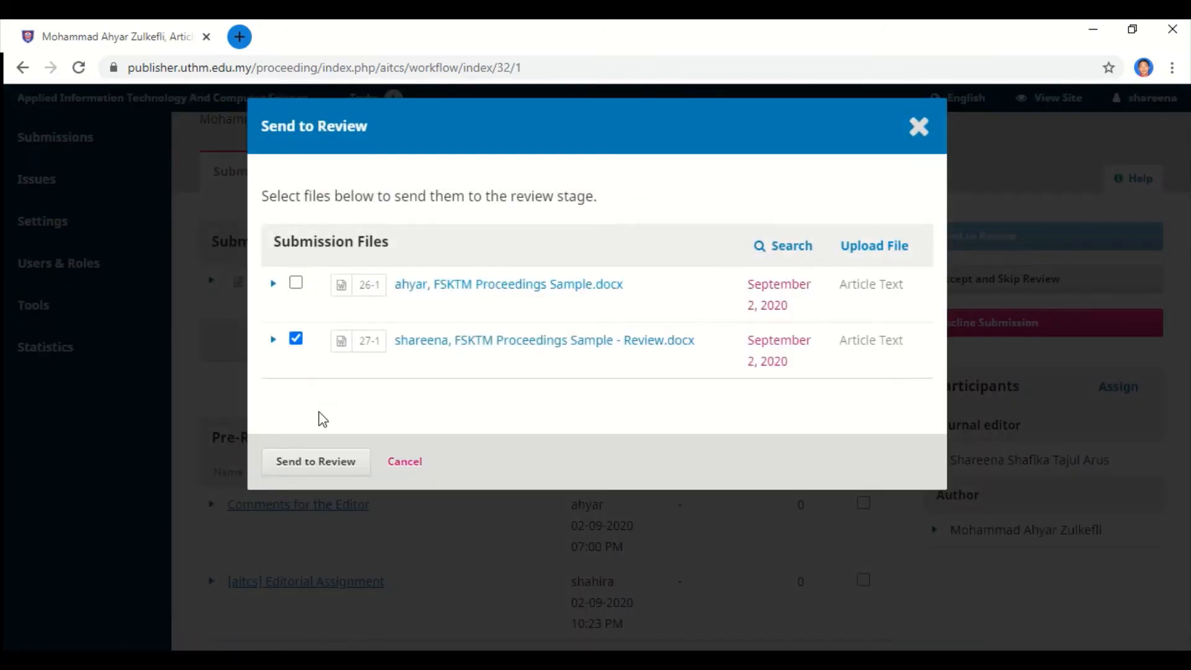
pyautogui.click(311, 462)
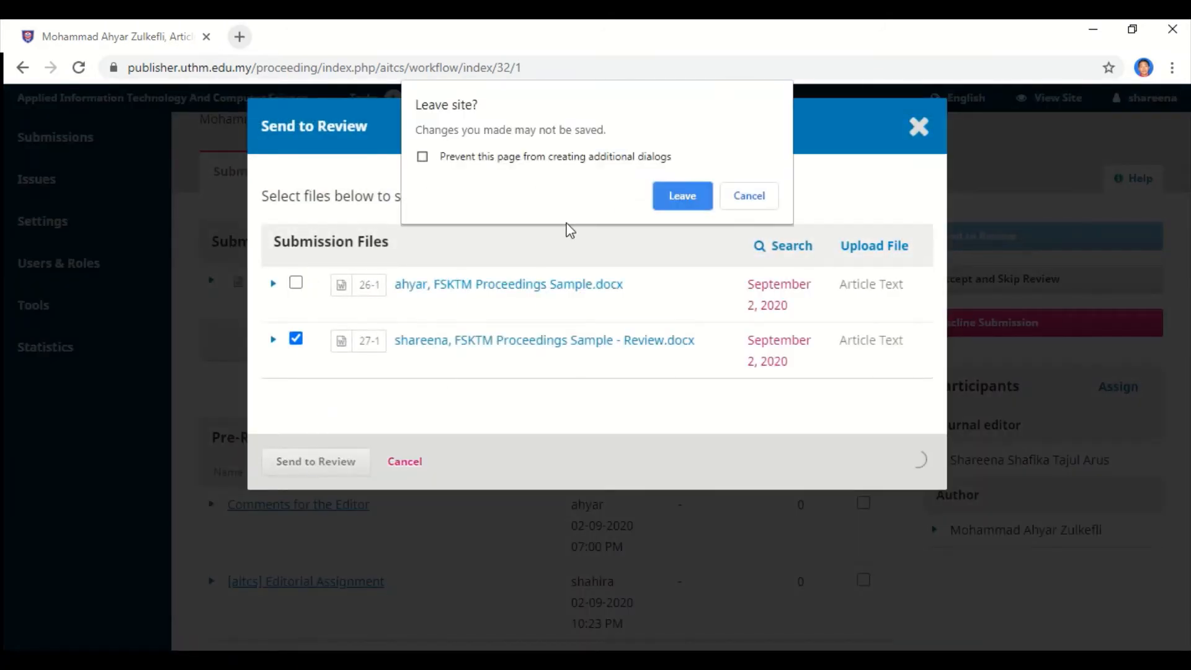
pyautogui.click(704, 199)
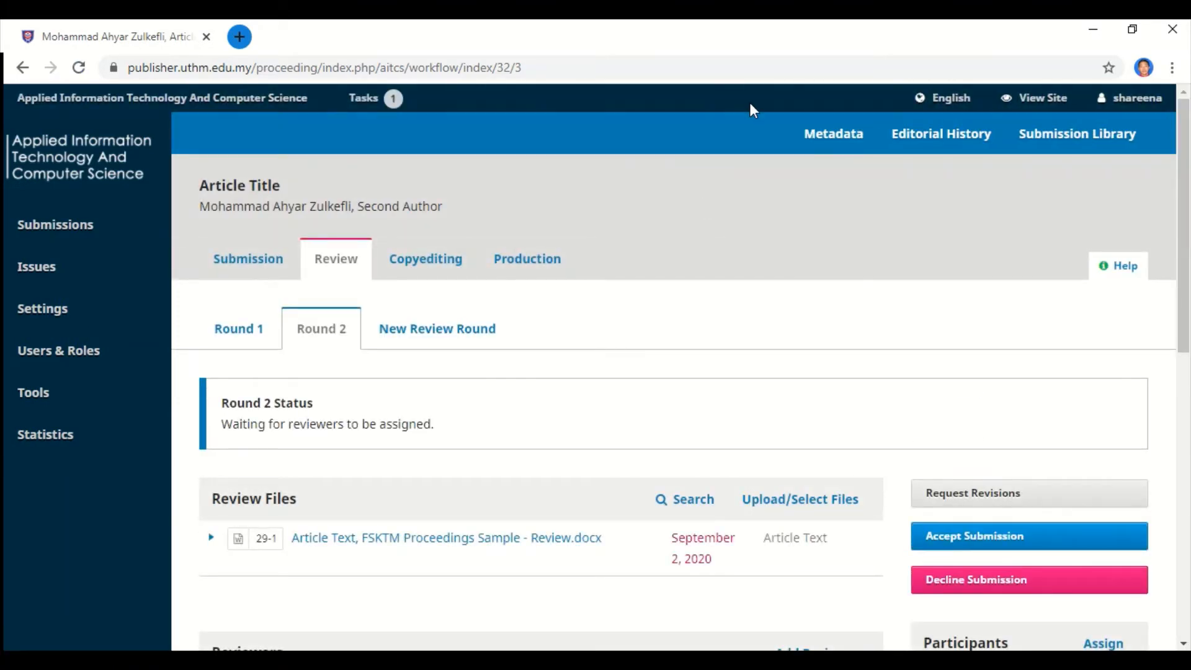
# Open Review Round 1 and look over its review file.
pyautogui.scroll(-3, 407, 285)
pyautogui.scroll(3, 390, 266)
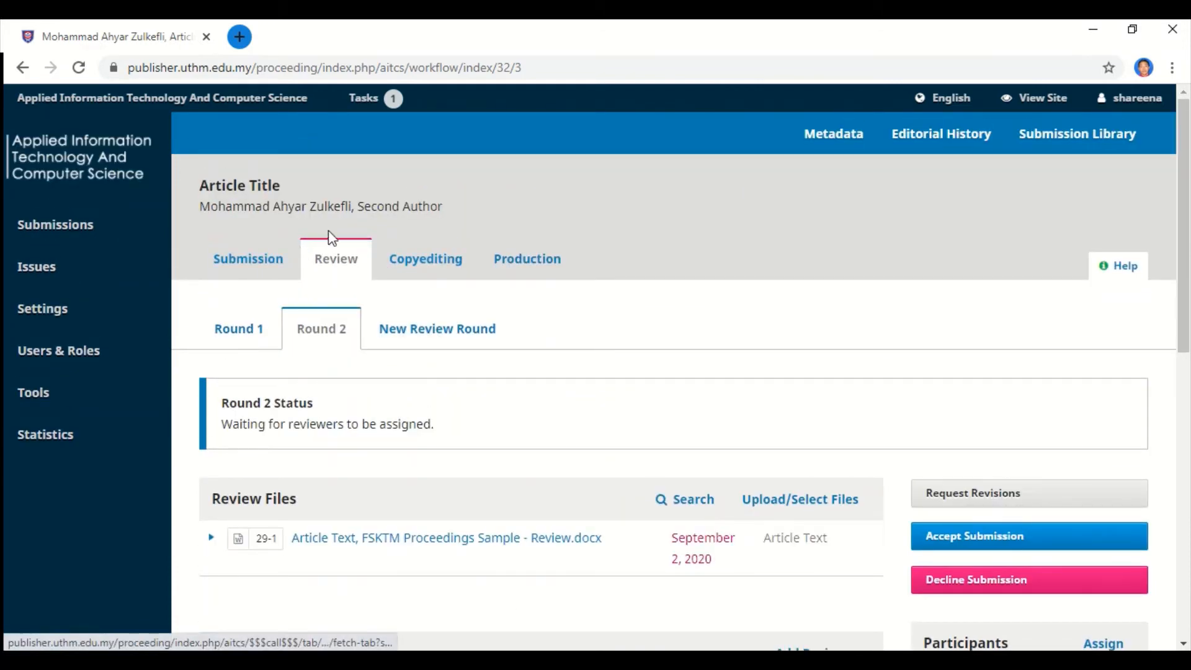
pyautogui.click(257, 346)
pyautogui.scroll(-4, 293, 351)
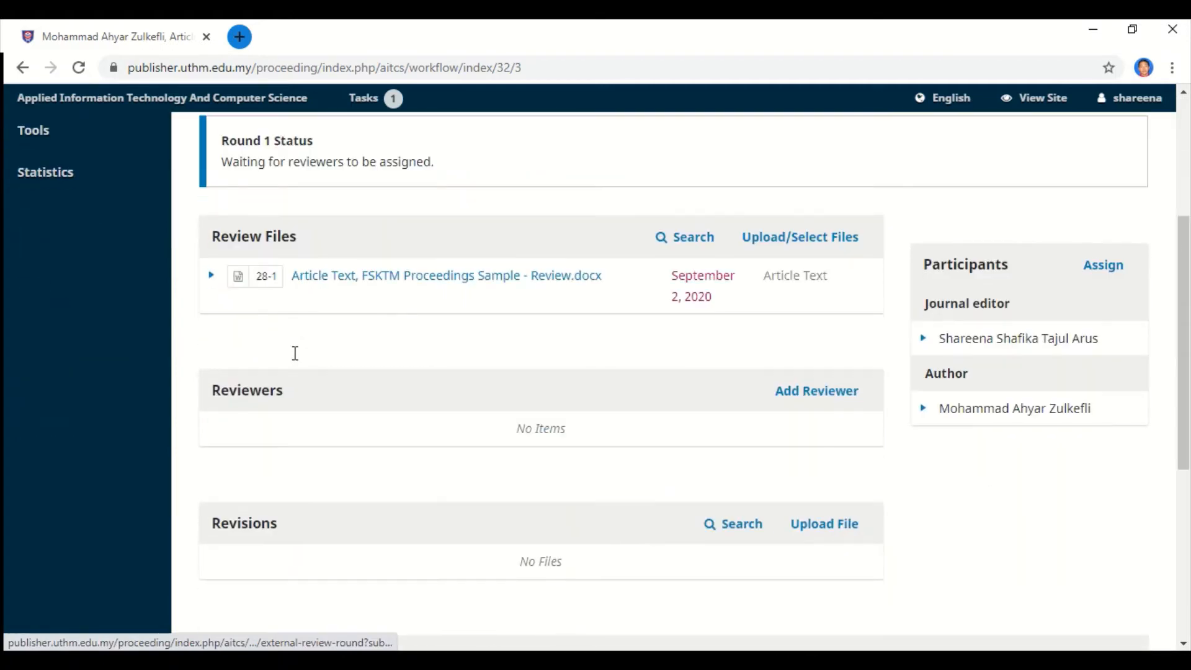
pyautogui.scroll(1, 298, 361)
pyautogui.scroll(2, 298, 361)
pyautogui.scroll(-1, 298, 361)
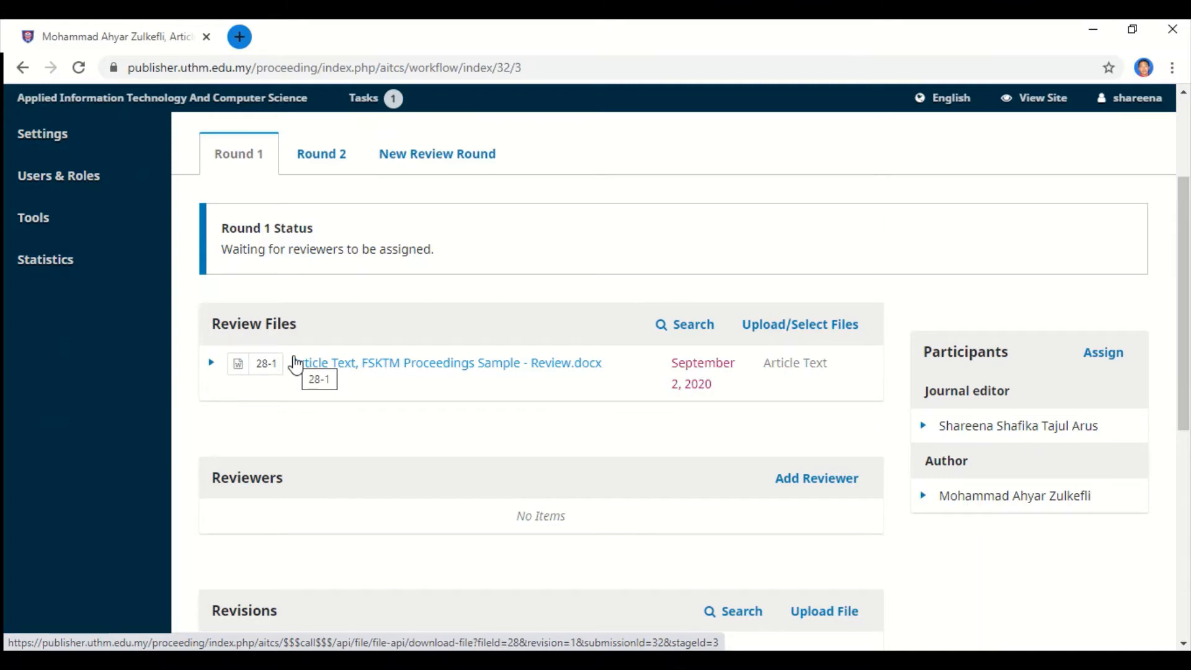
# Switch to Review Round 2 and scroll through its contents.
pyautogui.click(338, 163)
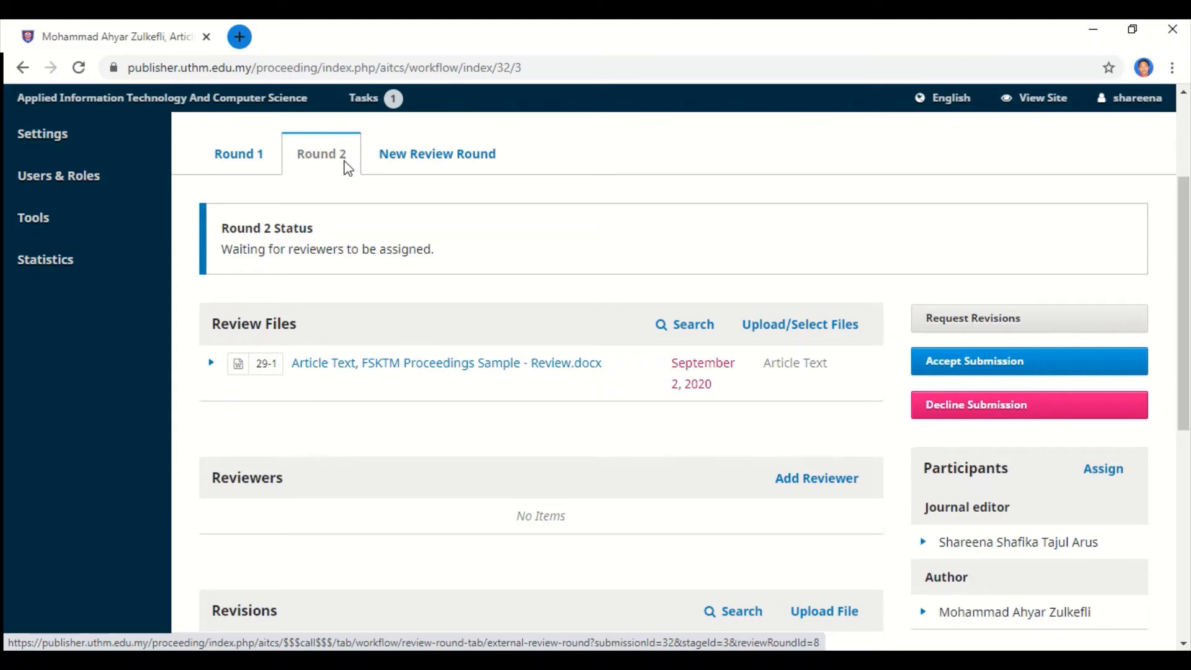
pyautogui.scroll(-4, 345, 191)
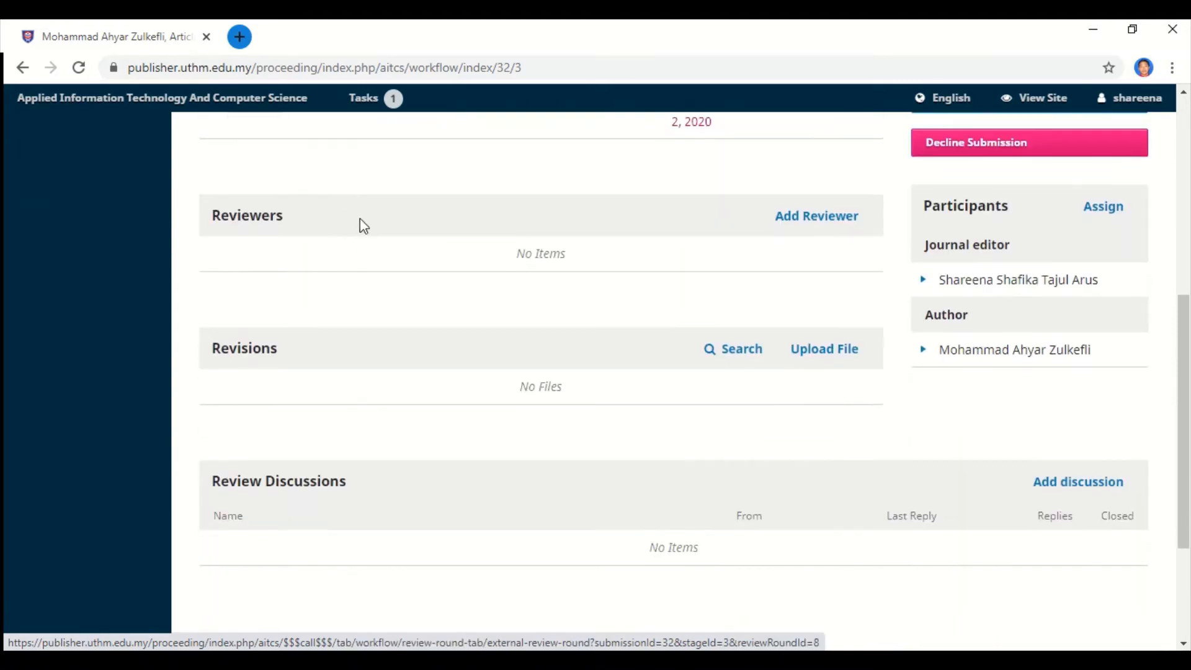
pyautogui.scroll(-3, 365, 267)
pyautogui.scroll(7, 365, 266)
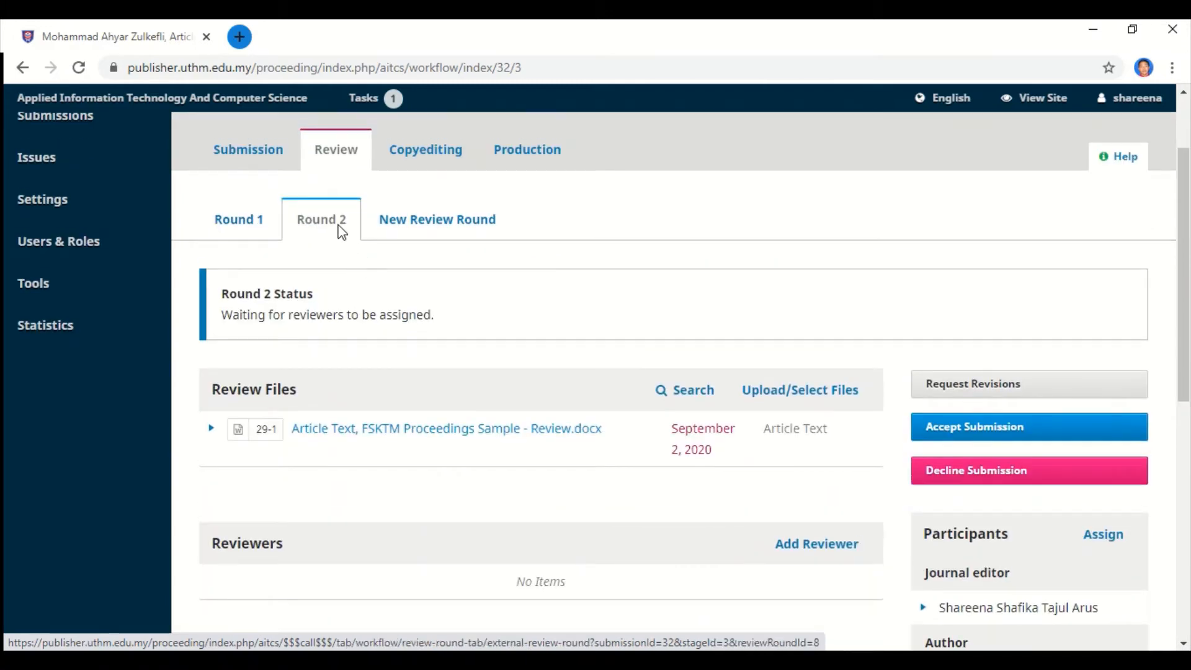
# Return to Round 1 and scroll down to its empty Reviewers panel.
pyautogui.click(271, 227)
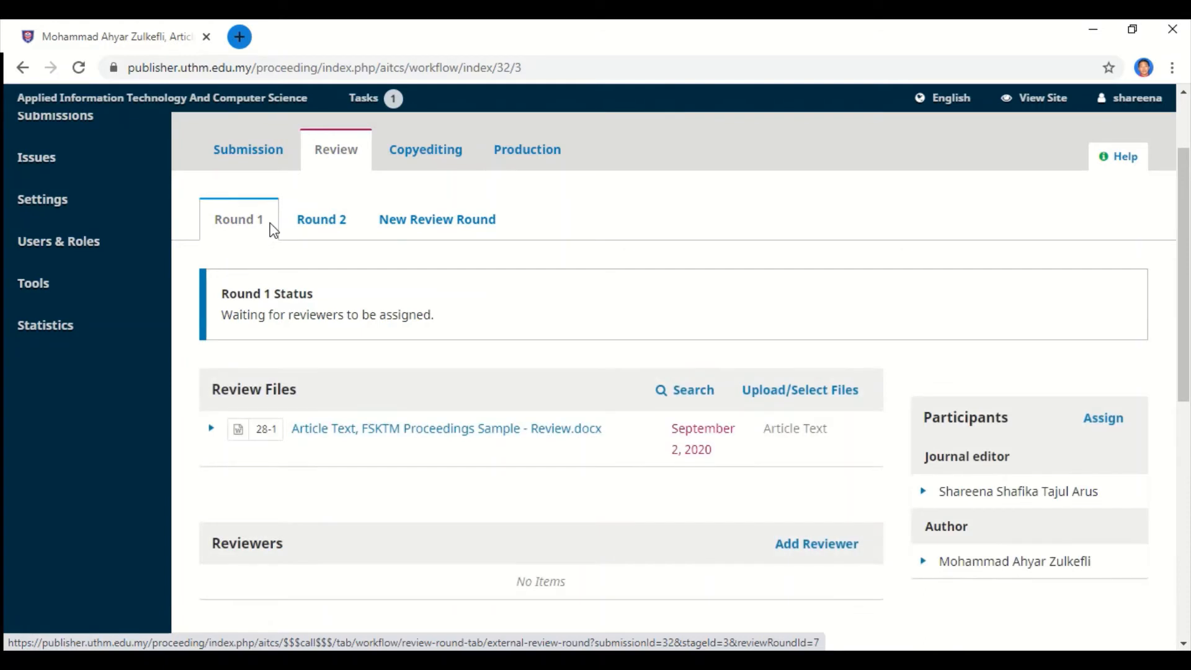
pyautogui.scroll(-1, 393, 308)
pyautogui.scroll(-1, 394, 305)
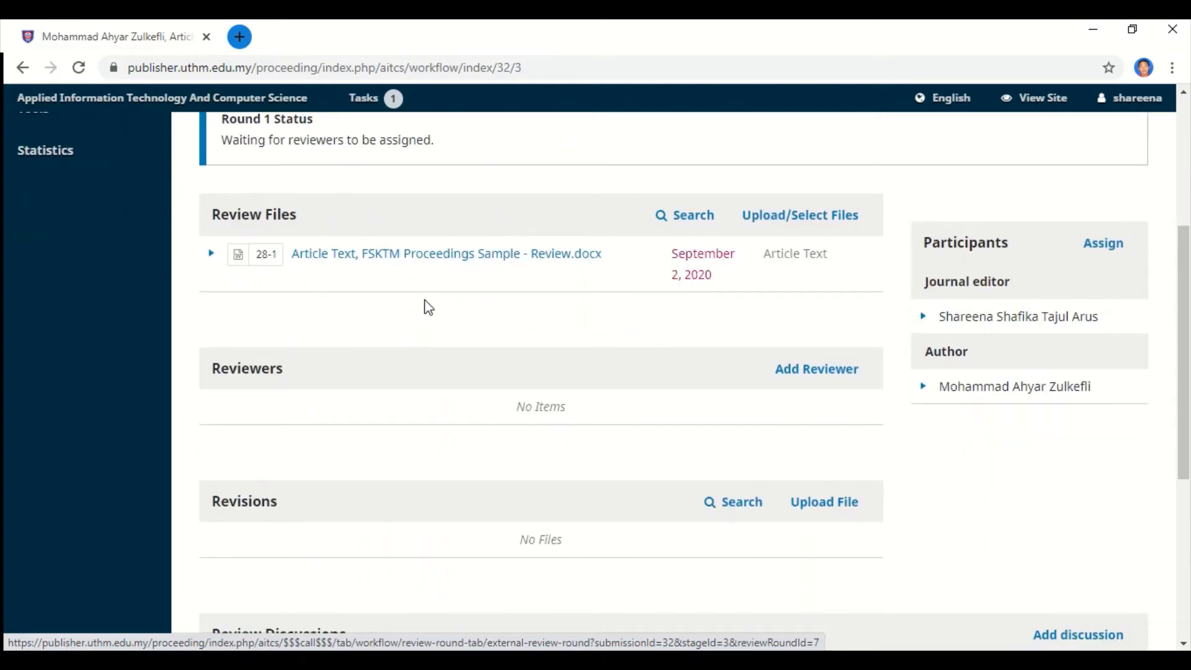
pyautogui.scroll(2, 428, 307)
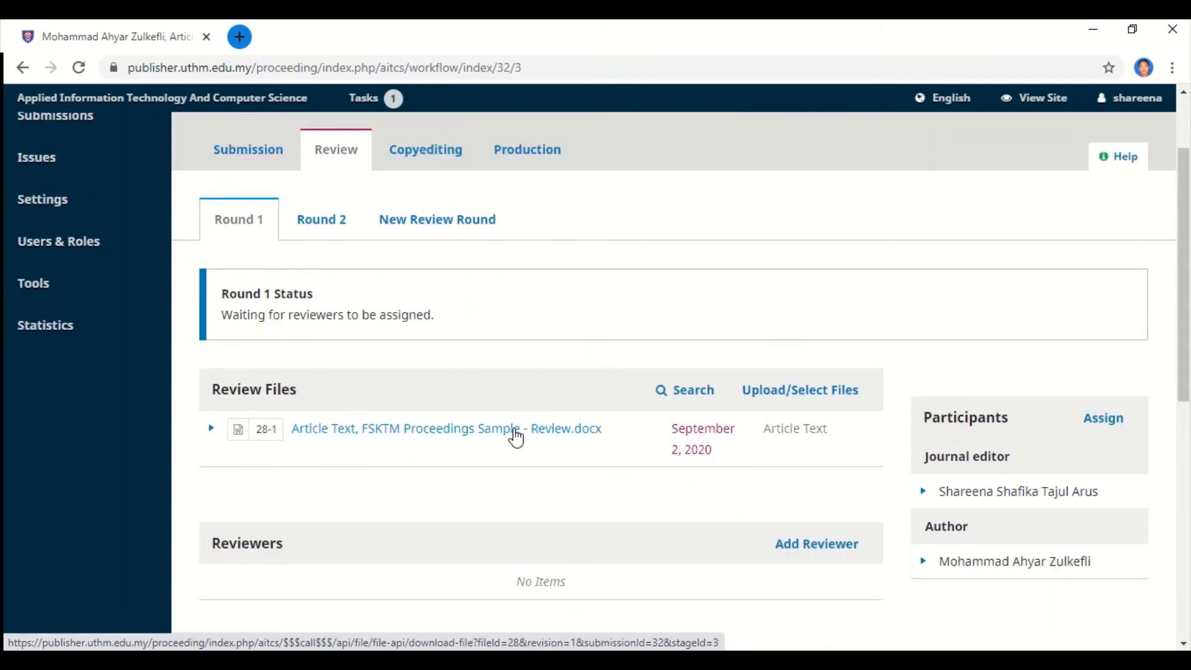
pyautogui.scroll(-4, 518, 438)
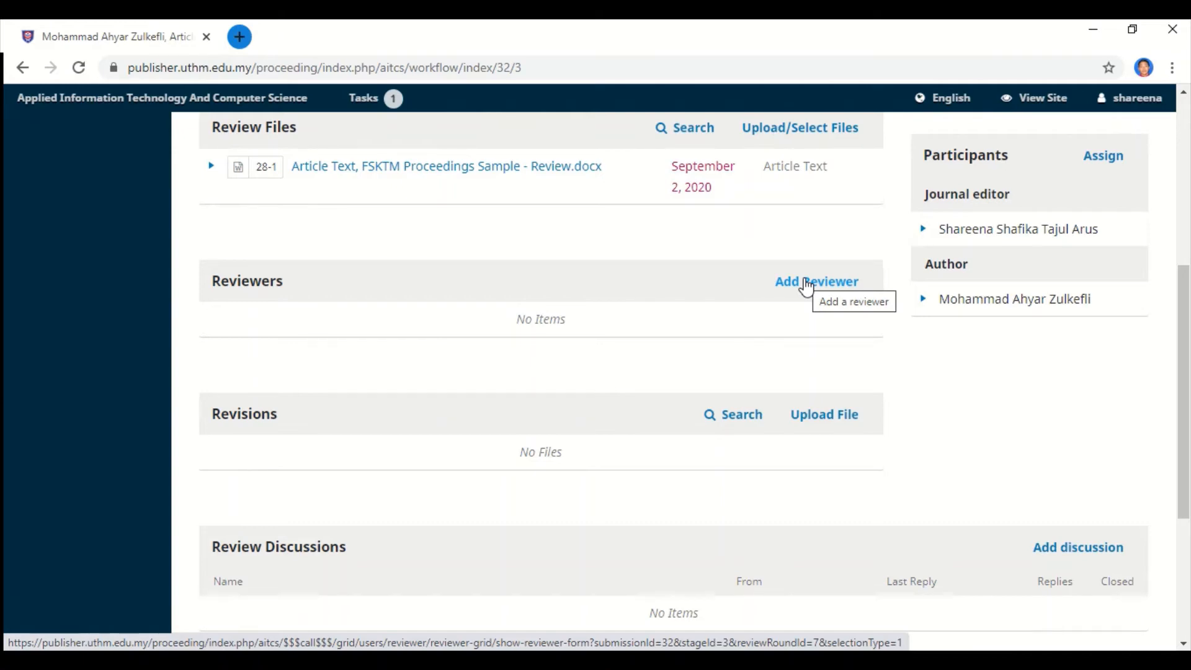
# Open the Add Reviewer dialog for Round 1 and scan the reviewer list.
pyautogui.click(806, 287)
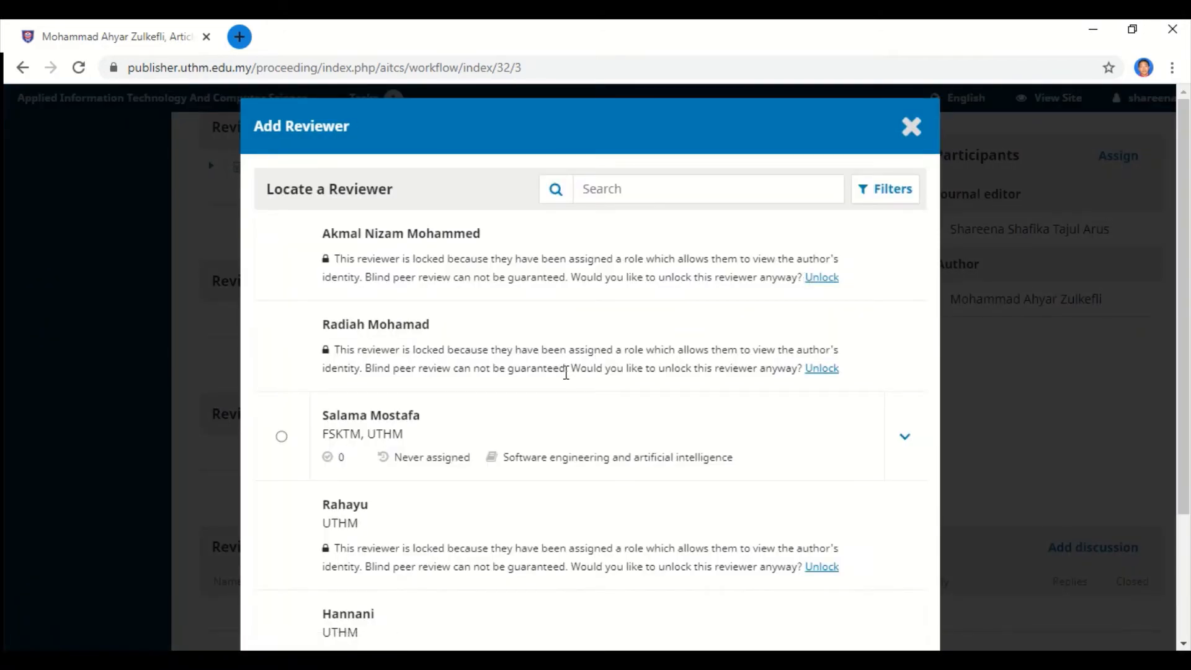
pyautogui.scroll(-3, 566, 372)
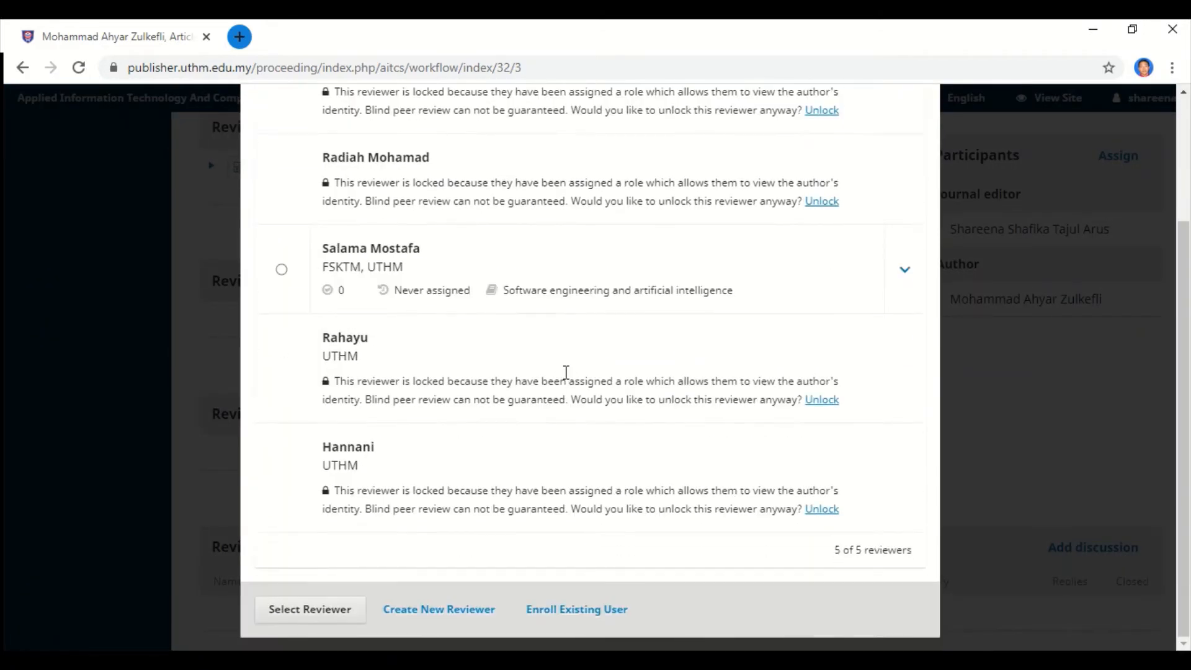
pyautogui.scroll(3, 567, 372)
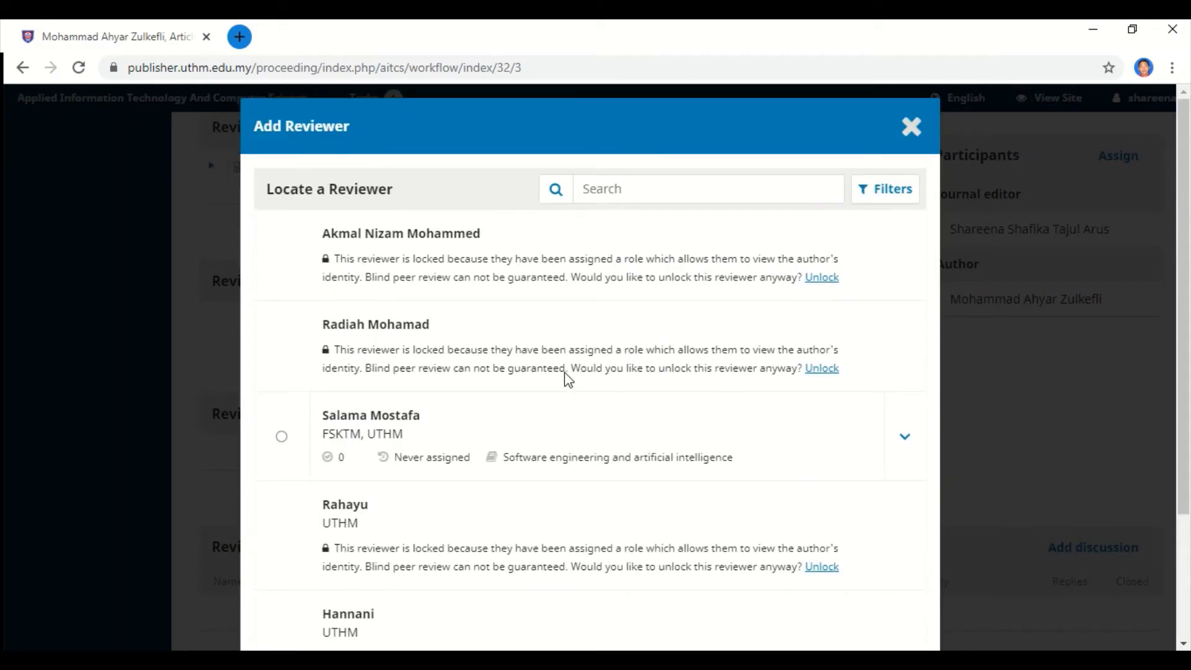
pyautogui.scroll(-3, 567, 374)
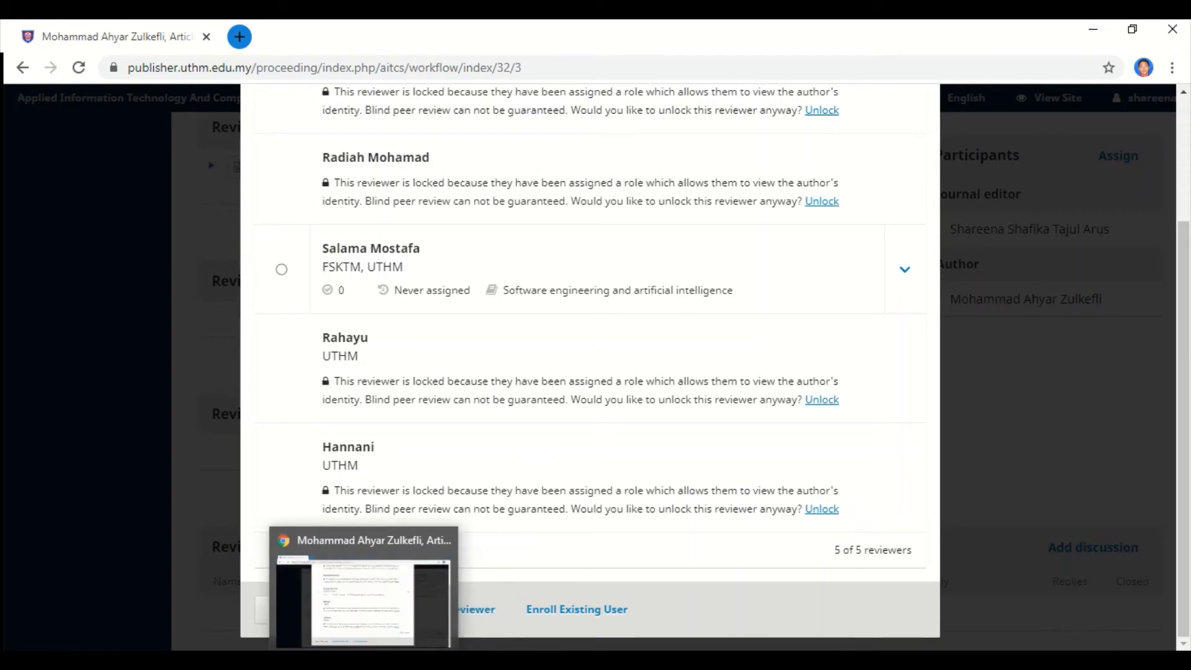
# Check the editorial team contacts in Word, then choose Enroll Existing User.
pyautogui.click(405, 660)
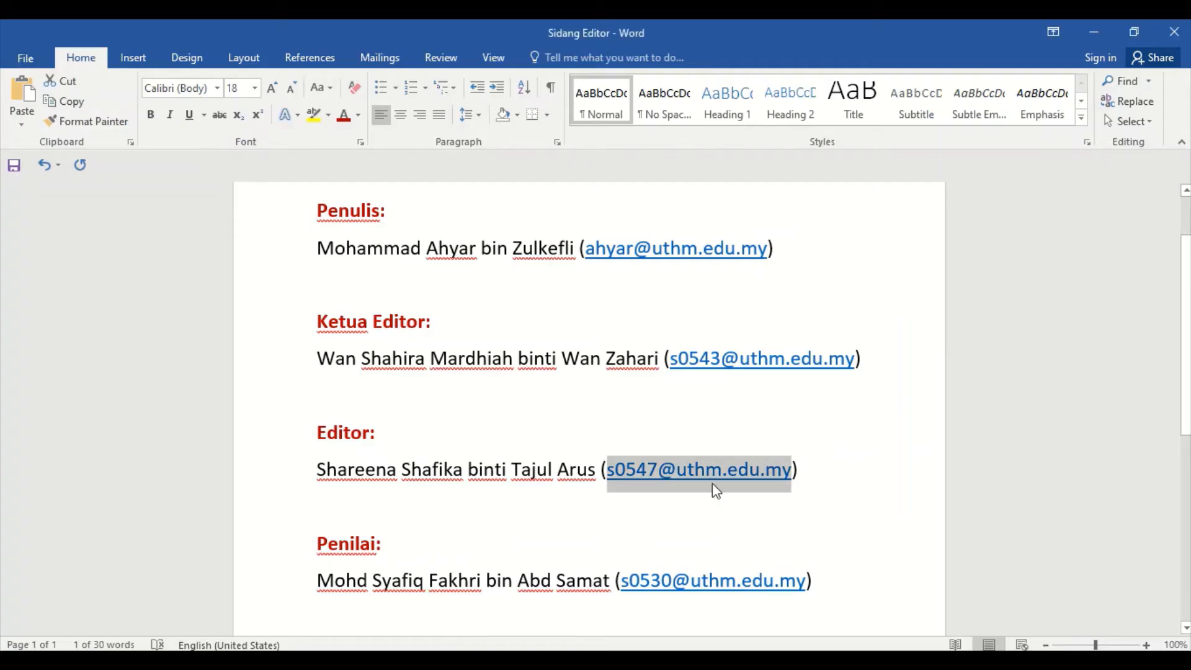
pyautogui.click(733, 406)
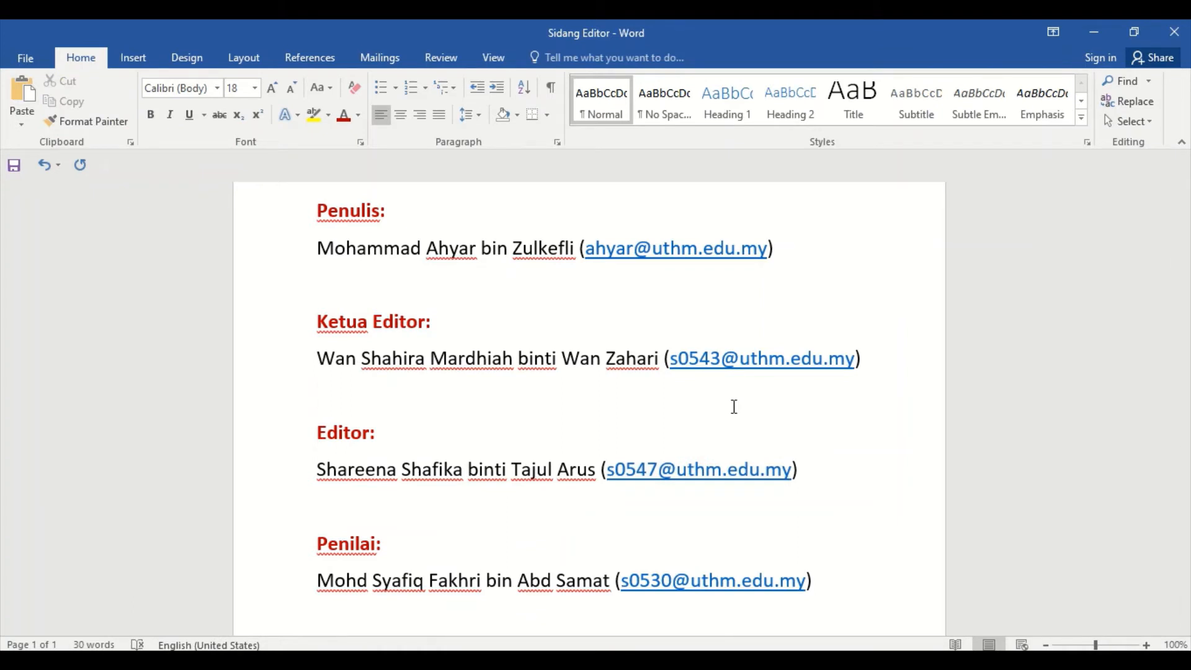
pyautogui.click(425, 660)
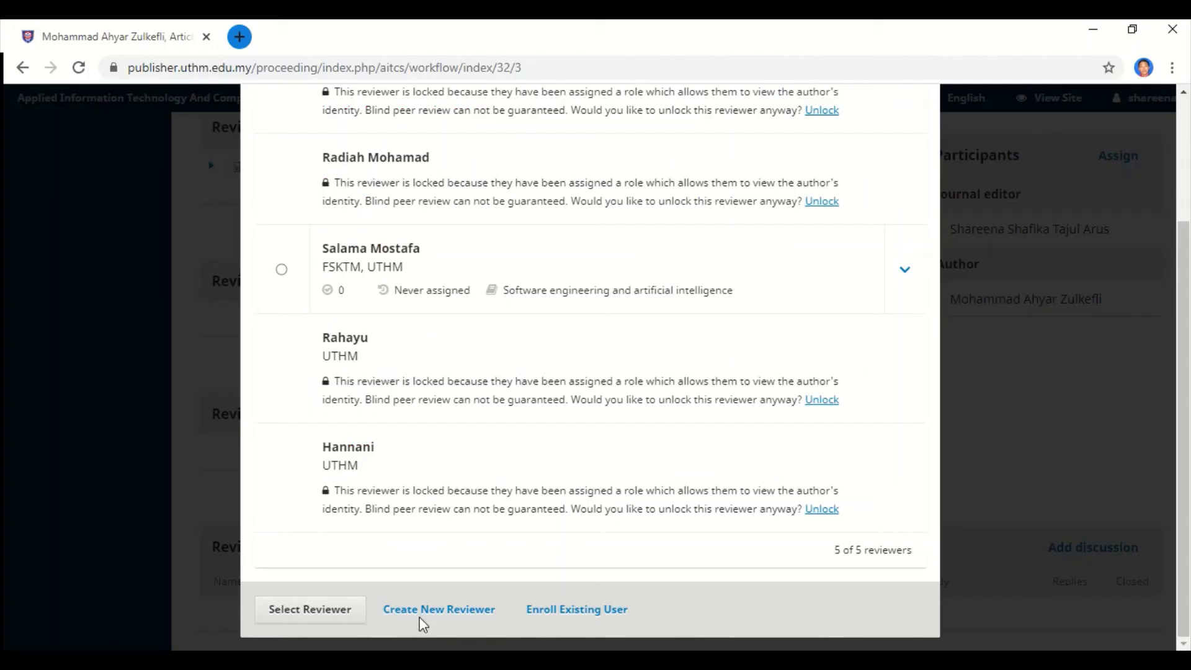
pyautogui.scroll(3, 465, 540)
pyautogui.scroll(-1, 476, 529)
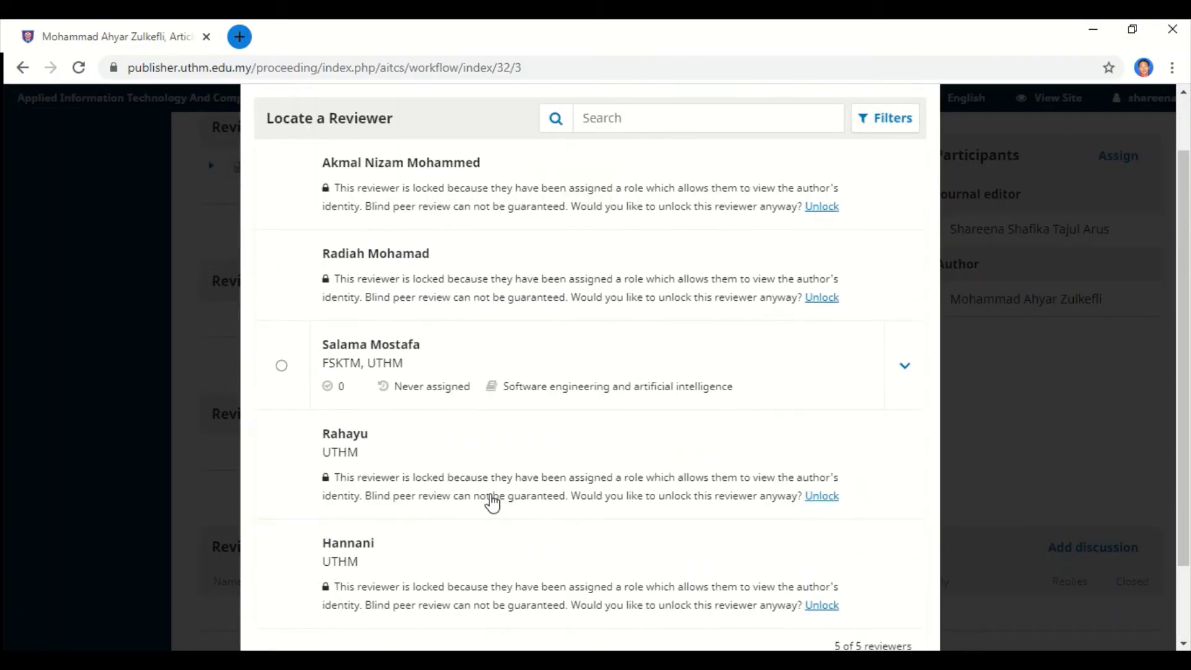
pyautogui.scroll(-2, 493, 503)
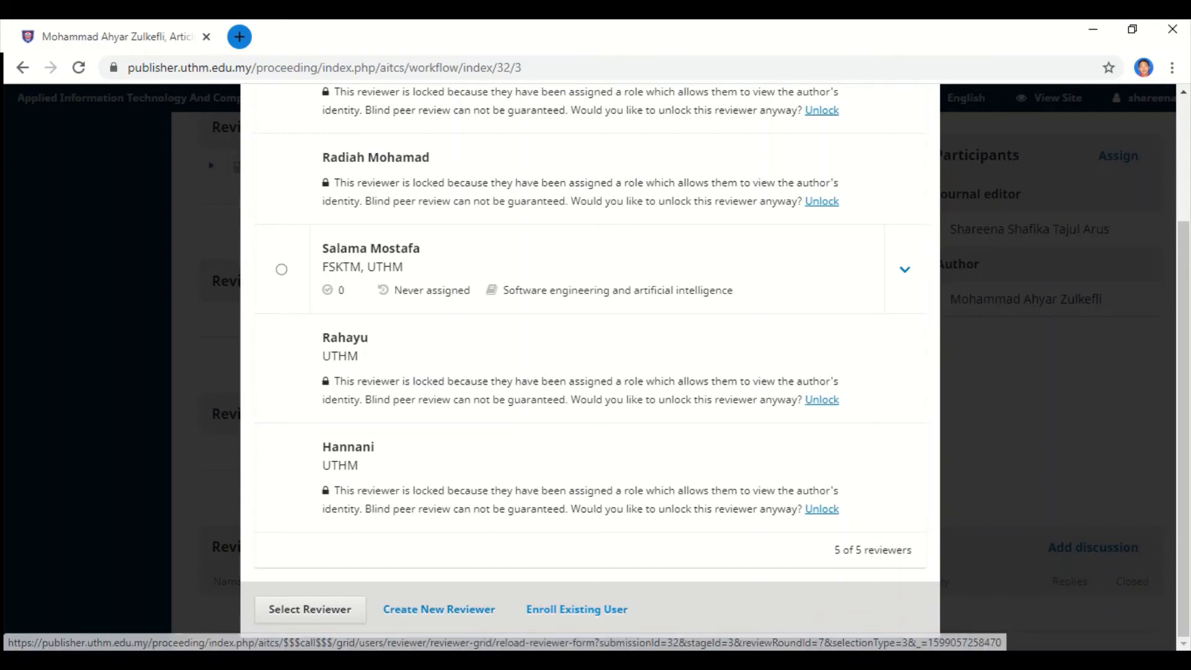
pyautogui.click(400, 661)
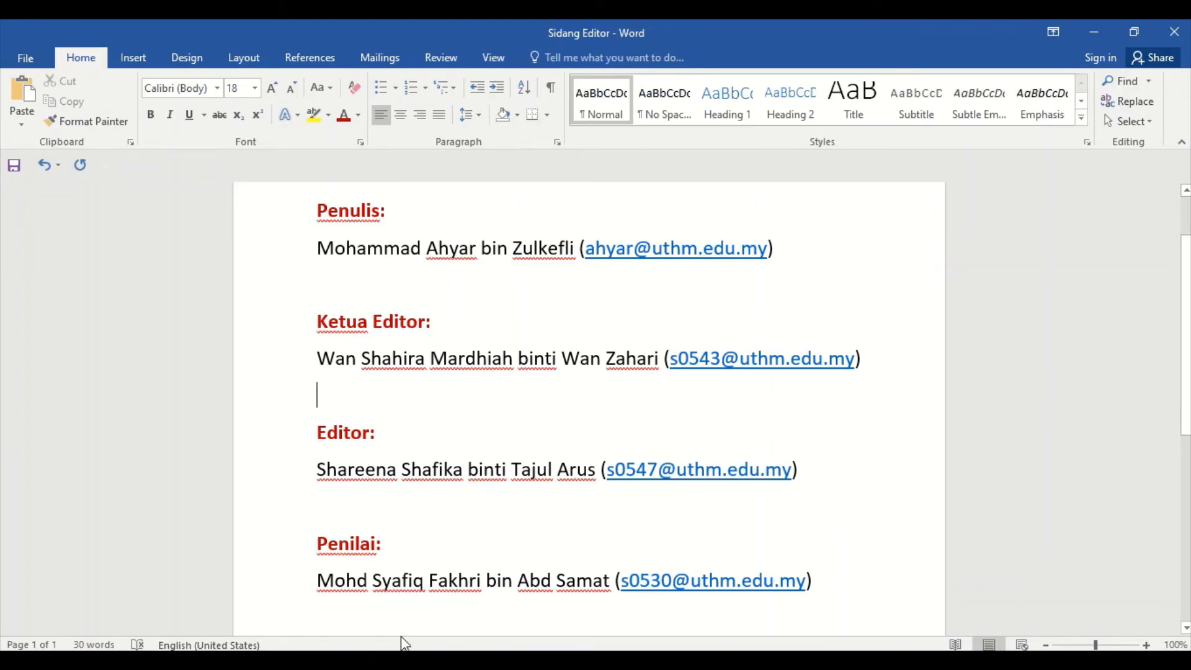
pyautogui.click(400, 661)
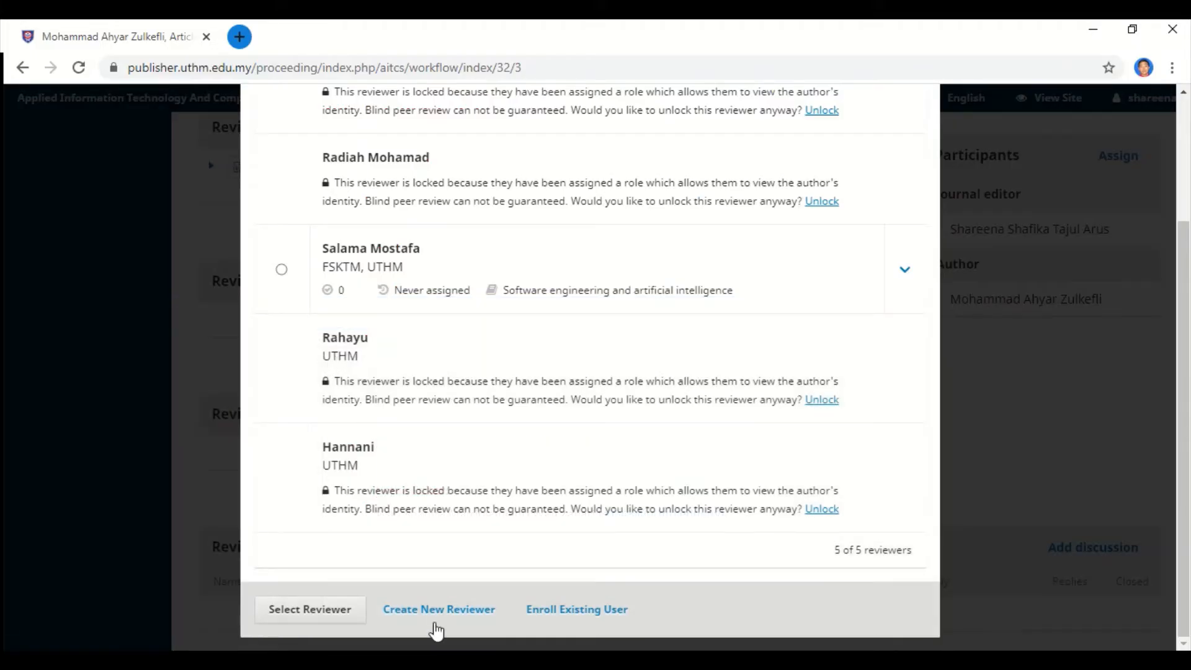
pyautogui.click(569, 611)
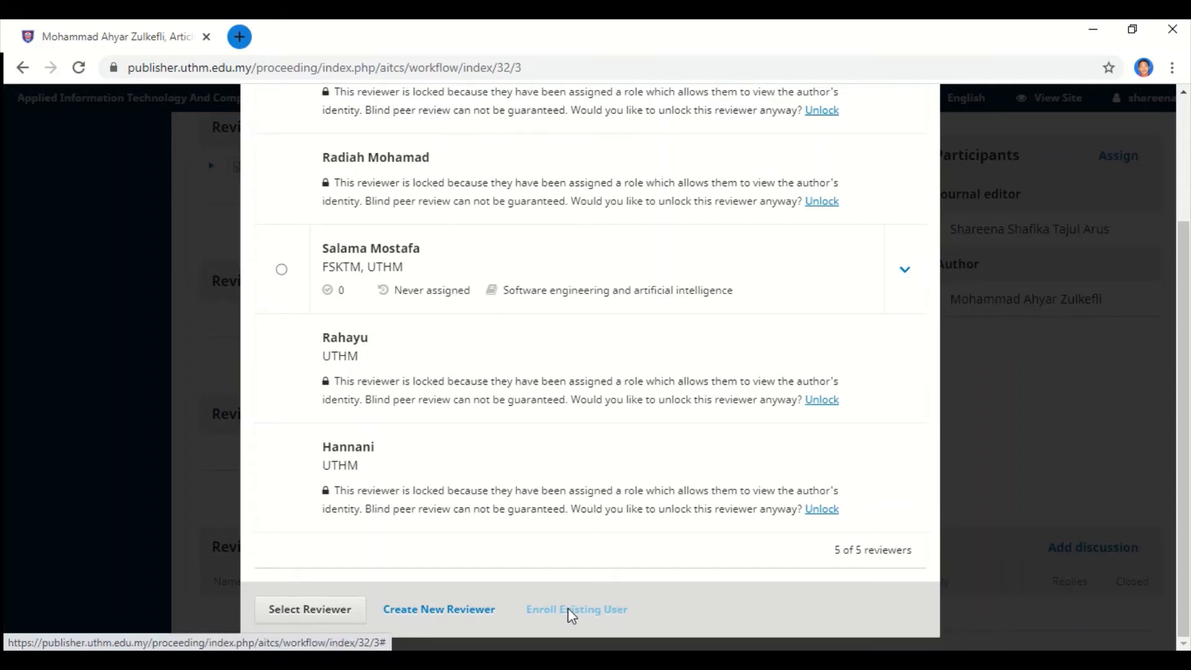
# Keep the Reviewer user group and search for a user by name, clearing the unmatched search.
pyautogui.scroll(3, 566, 521)
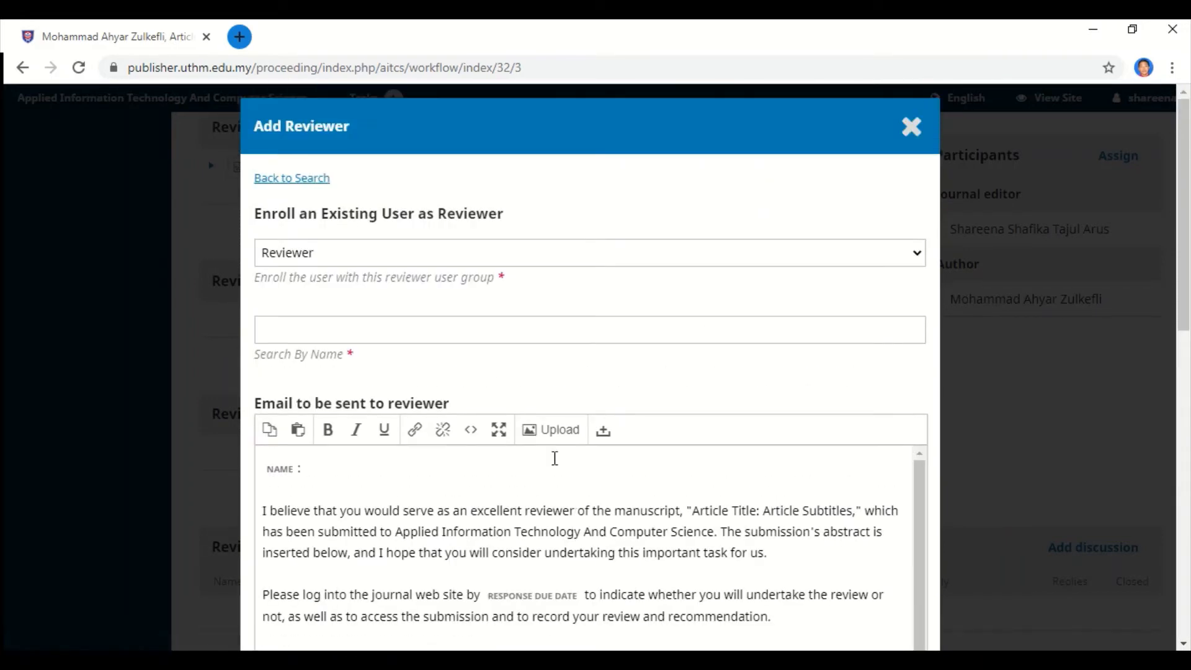
pyautogui.click(552, 252)
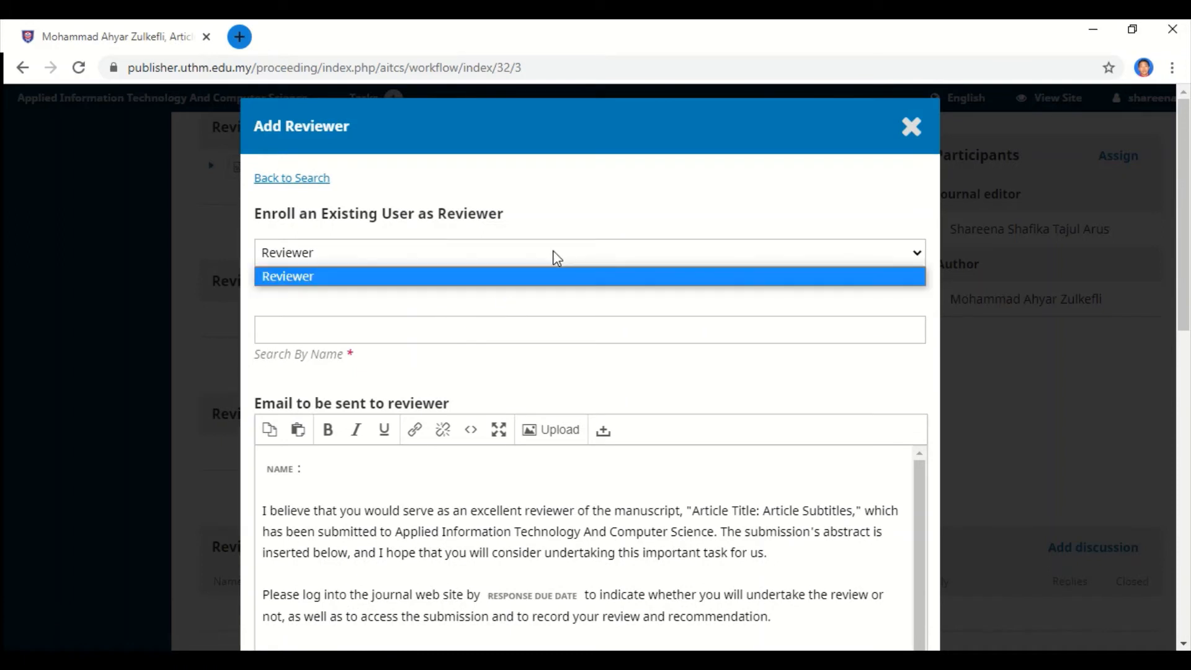
pyautogui.click(570, 306)
pyautogui.click(561, 334)
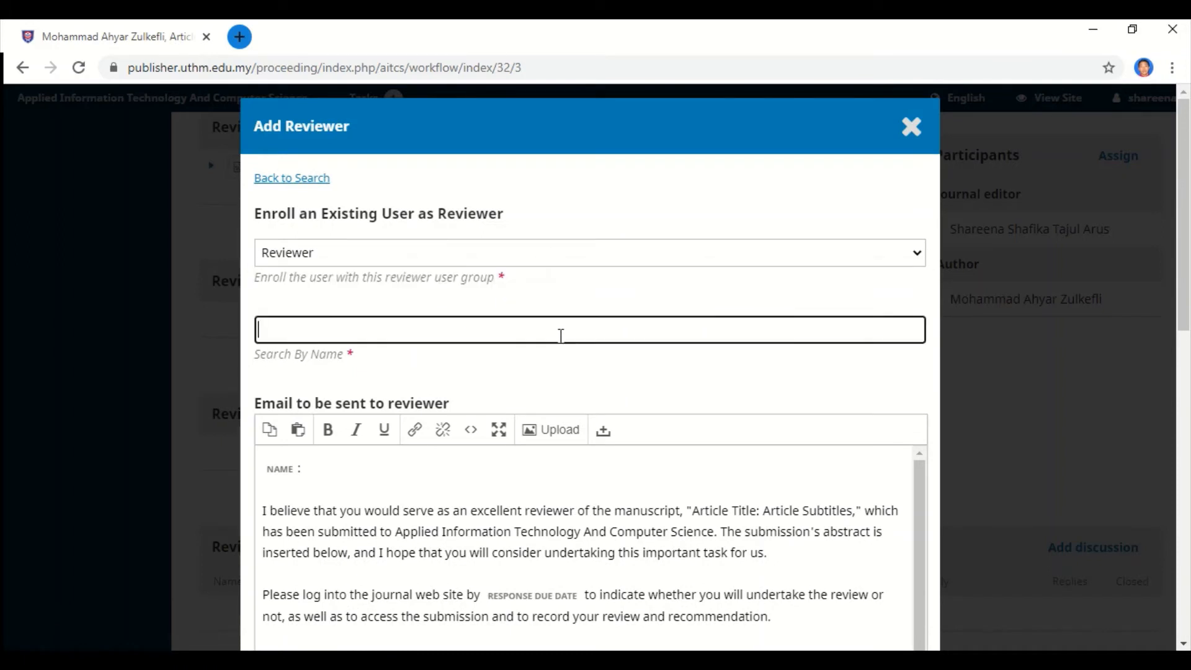
pyautogui.write('akhri')
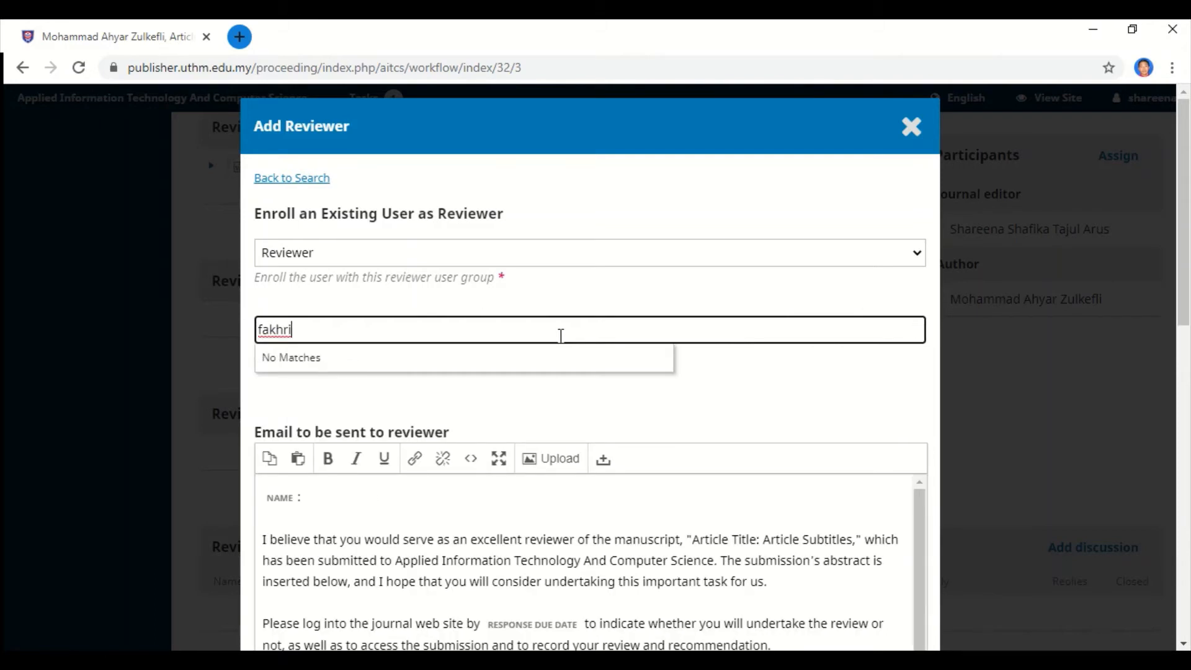
pyautogui.press('BackSpace')
pyautogui.press('BackSpace')
pyautogui.press('BackSpace')
pyautogui.press('BackSpace')
pyautogui.press('BackSpace')
pyautogui.press('BackSpace')
# Go back to the reviewer search and scroll through all five reviewers.
pyautogui.scroll(-10, 560, 335)
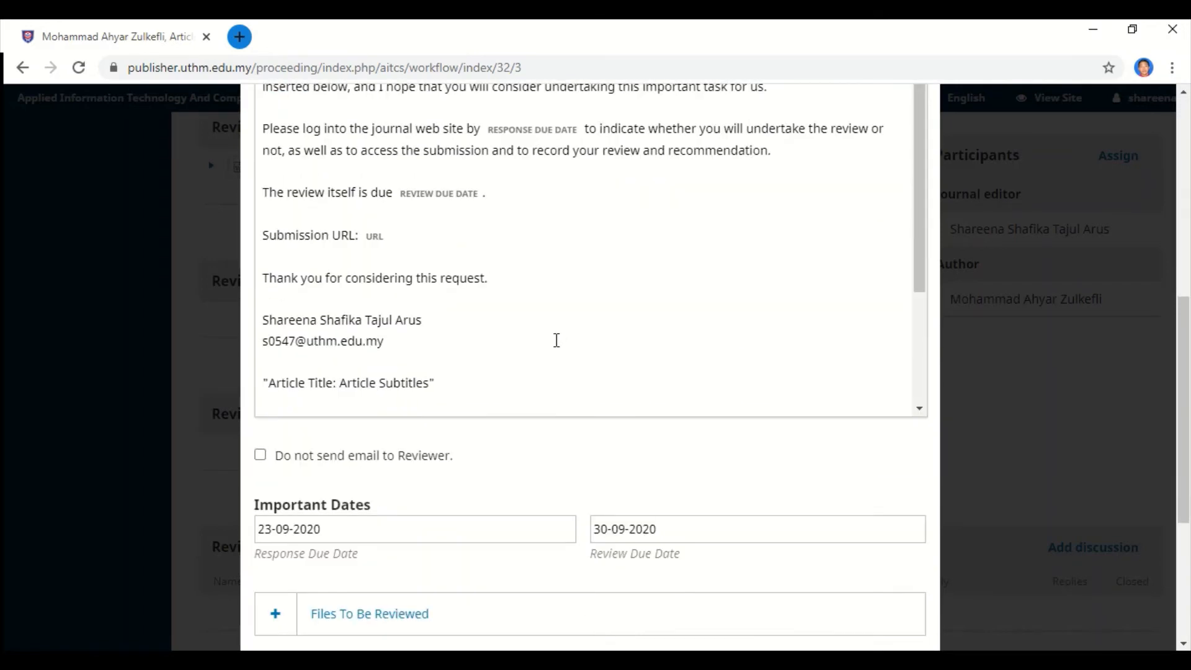
pyautogui.scroll(-2, 554, 349)
pyautogui.scroll(12, 555, 349)
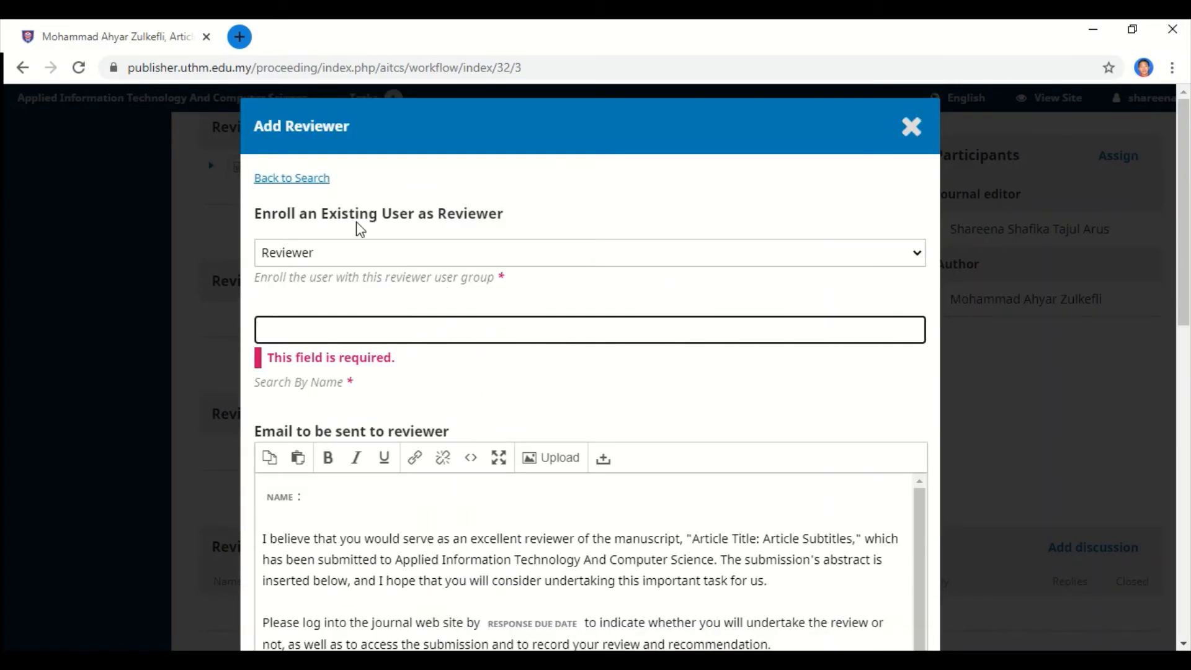
pyautogui.click(301, 178)
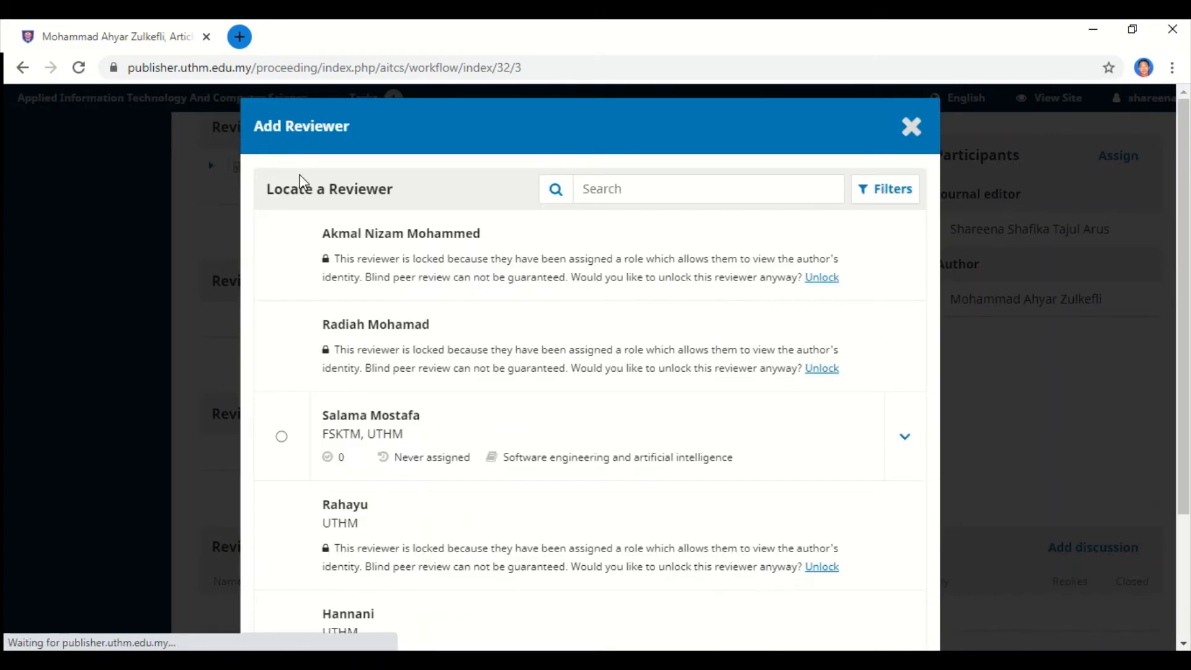
pyautogui.scroll(-5, 465, 329)
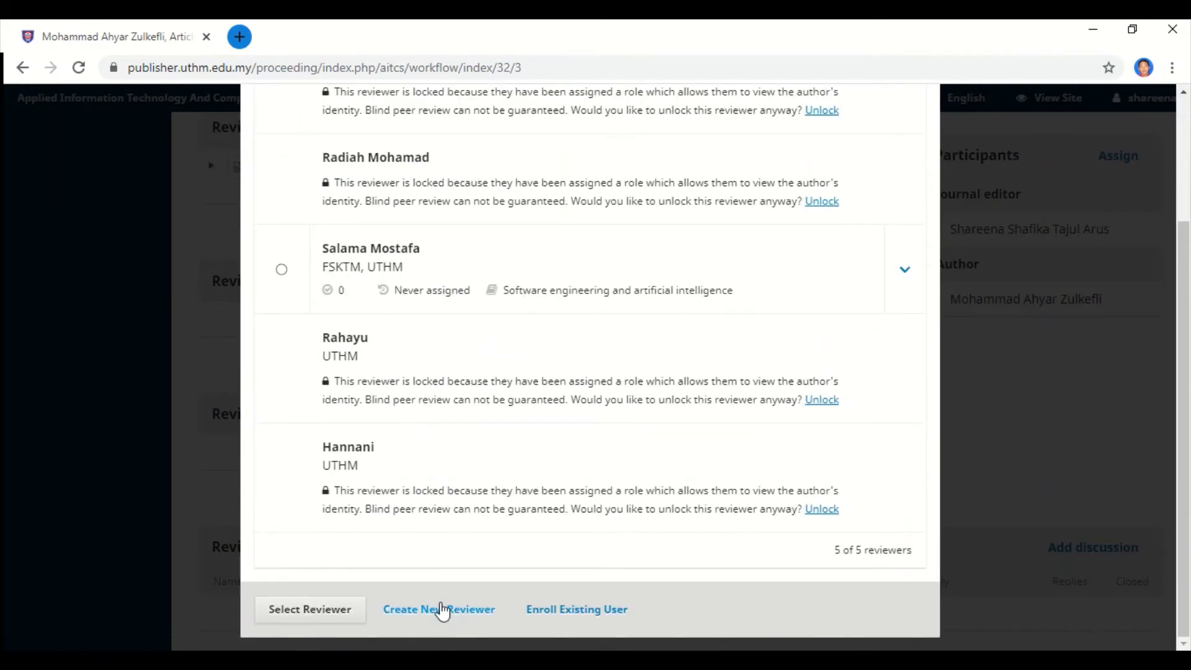
# Open the new-reviewer form and enter the reviewer's given name and family name.
pyautogui.click(440, 609)
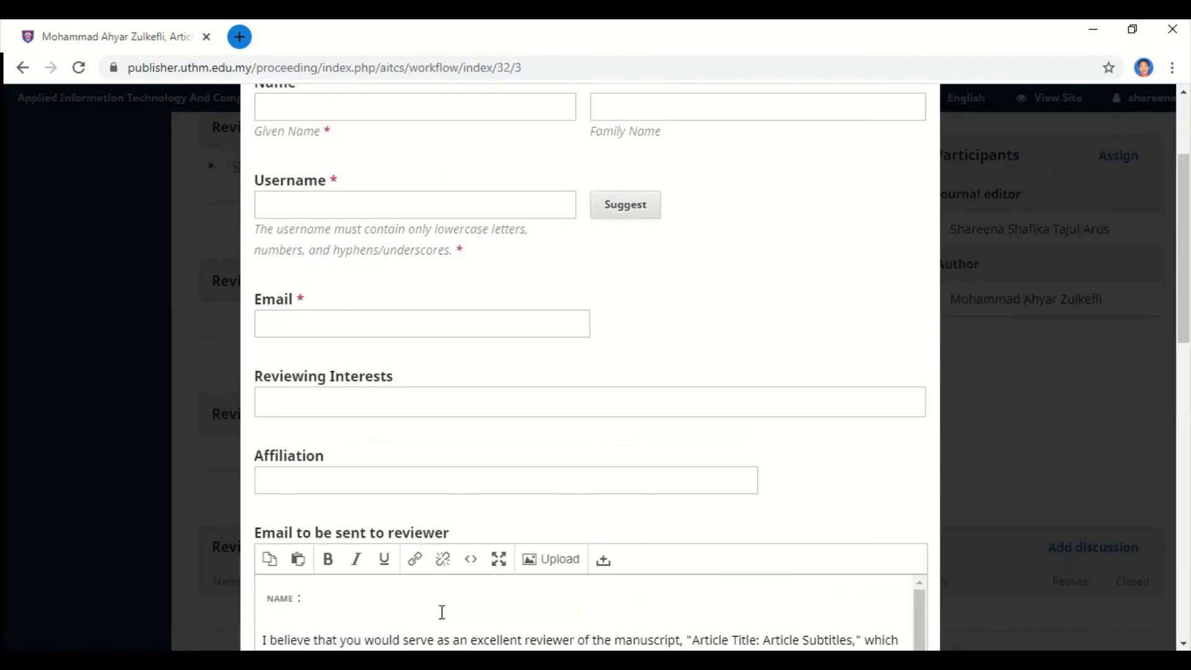
pyautogui.scroll(3, 683, 481)
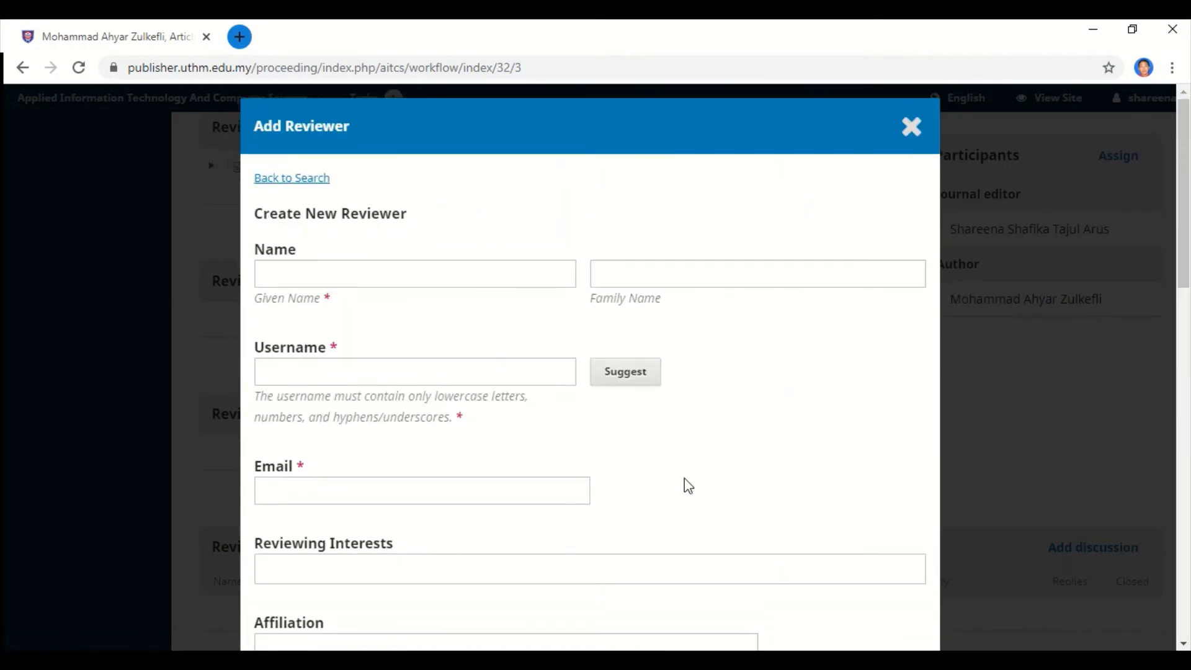
pyautogui.click(363, 278)
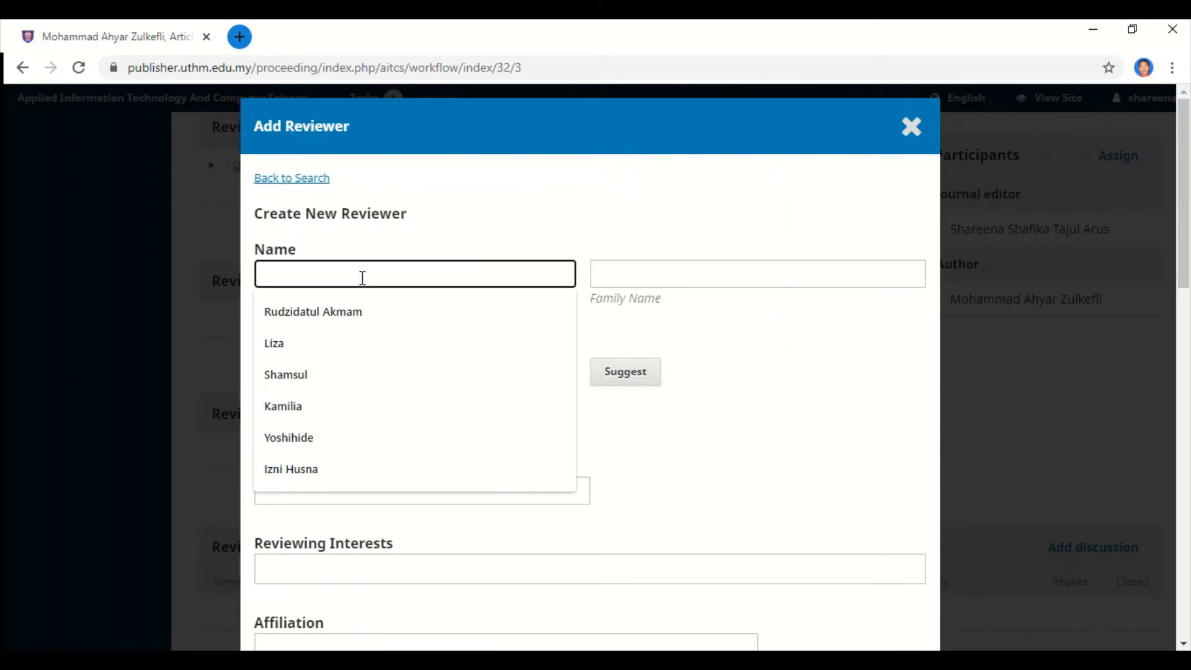
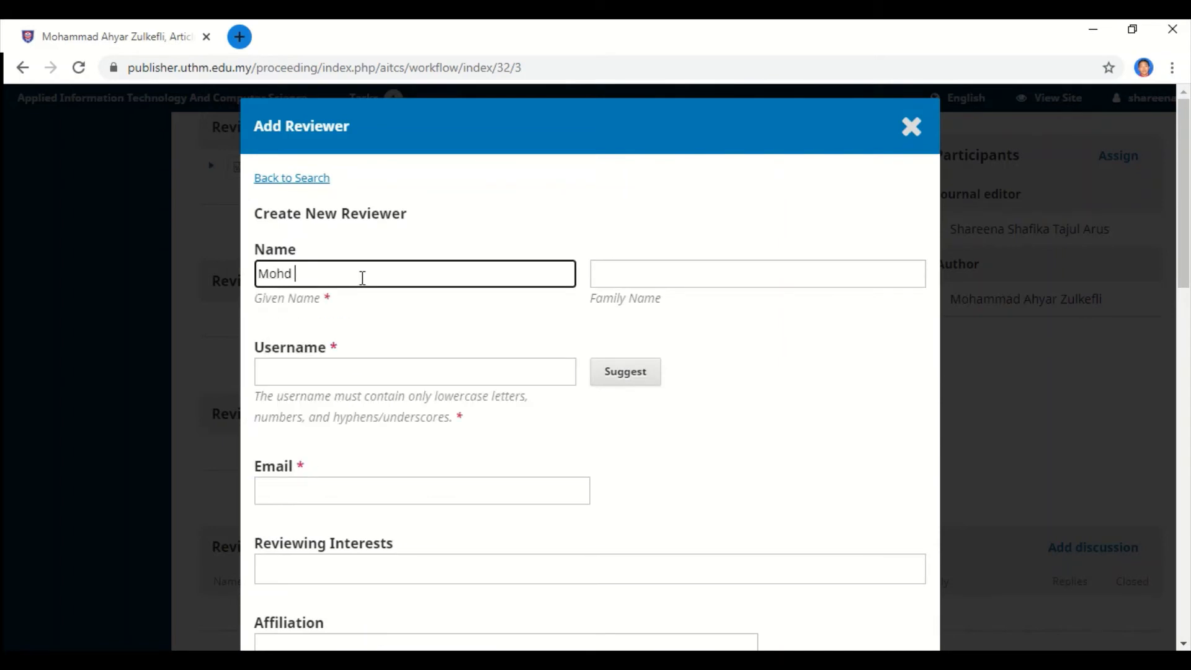
pyautogui.click(404, 660)
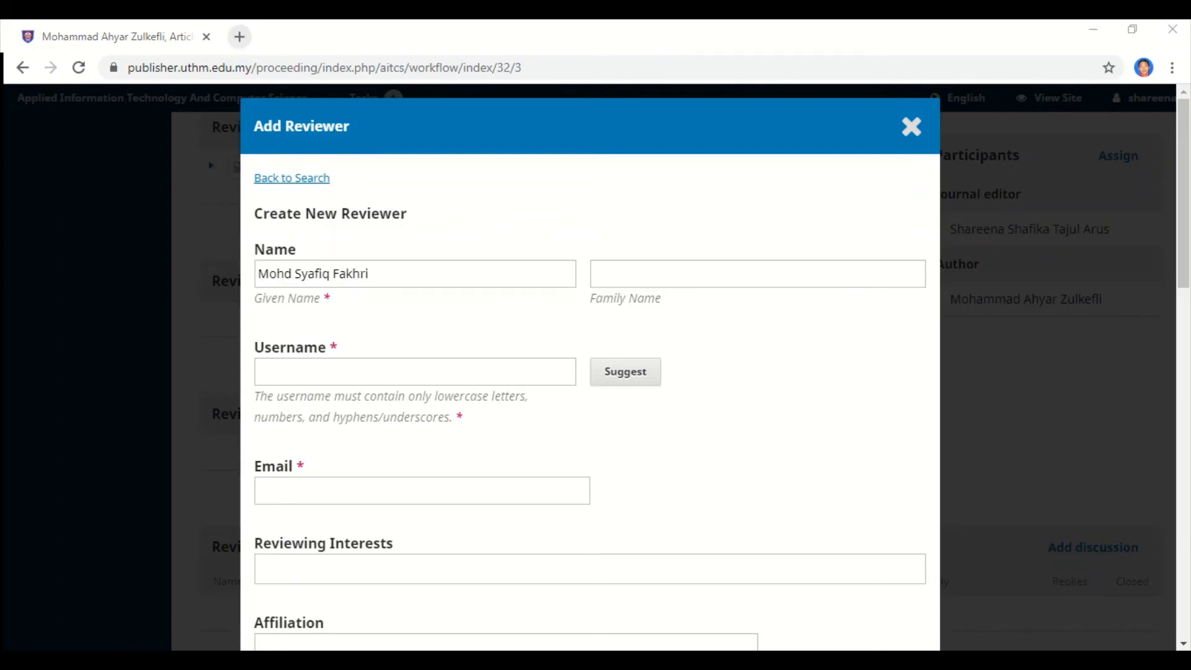
pyautogui.hotkey('alt', 'Tab')
pyautogui.click(674, 272)
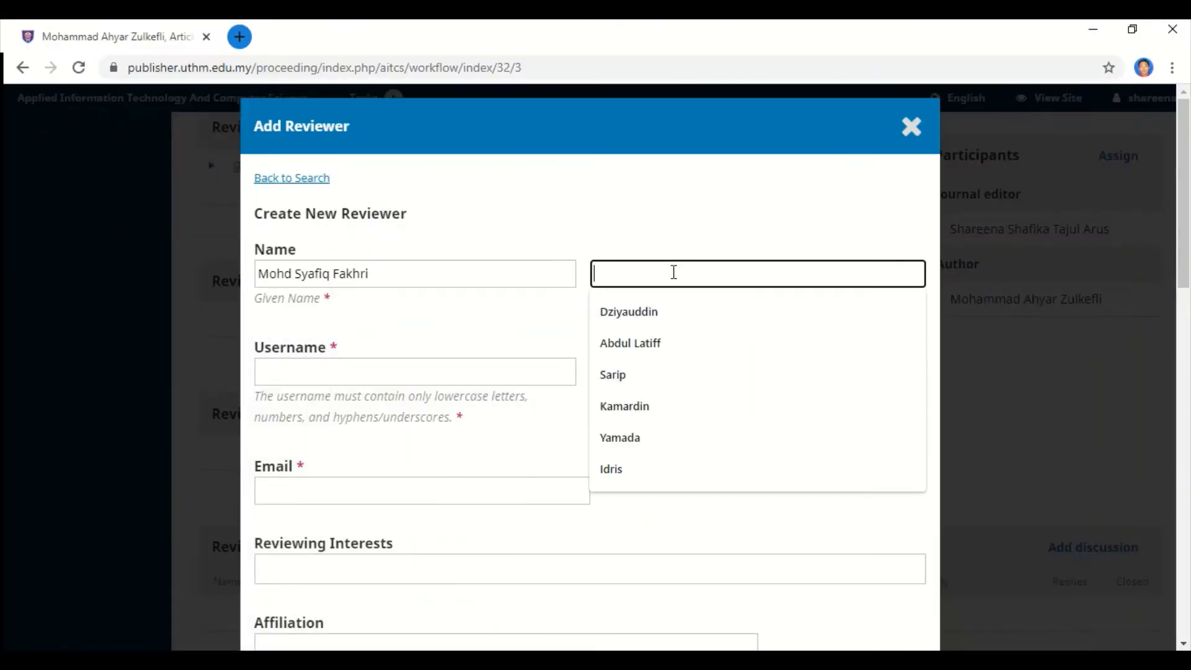
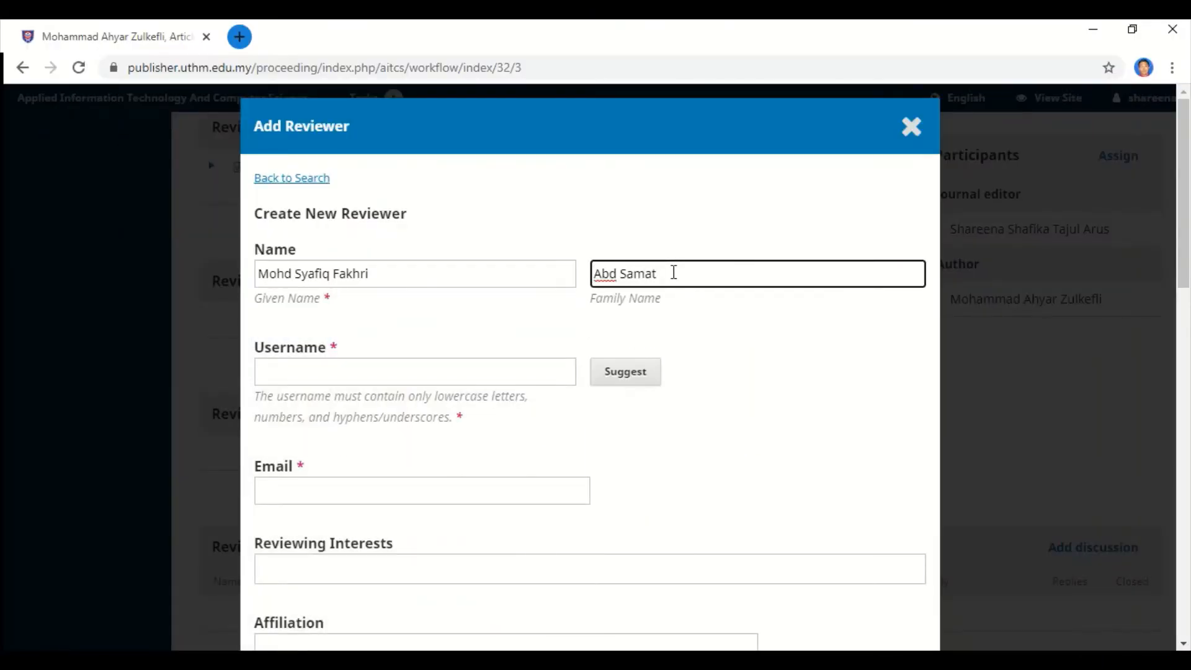
# Enter the reviewer's username and paste their e-mail address copied from the Word file.
pyautogui.click(516, 380)
pyautogui.write('syaf')
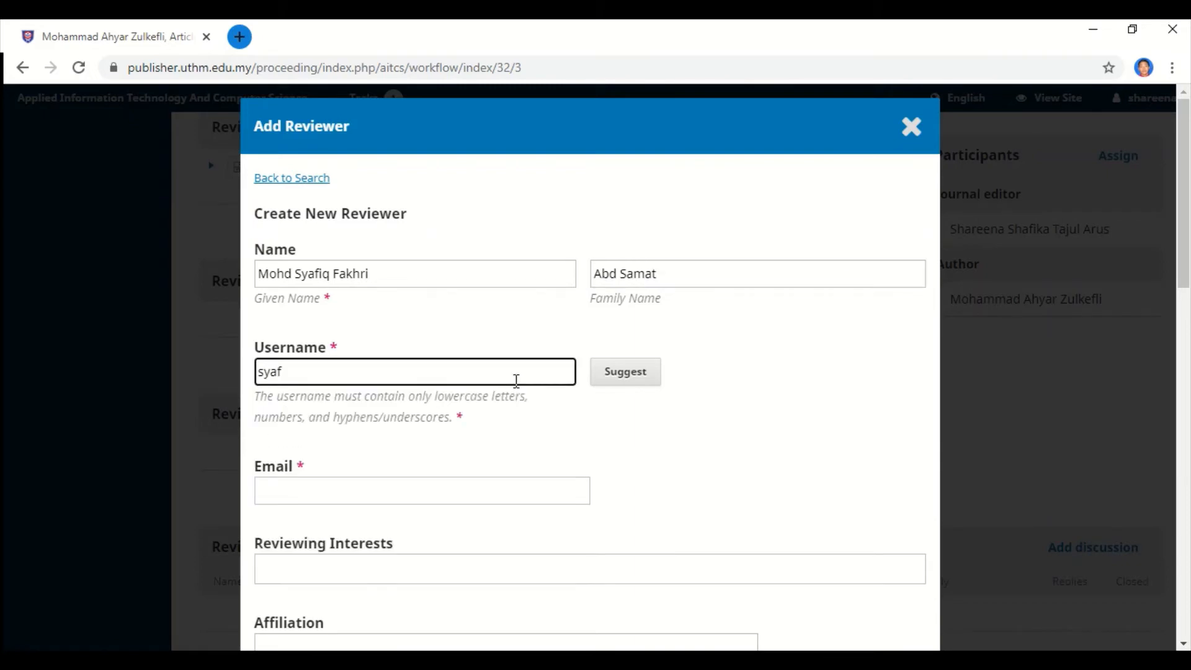
pyautogui.write('iq')
pyautogui.hotkey('ctrl', 'a')
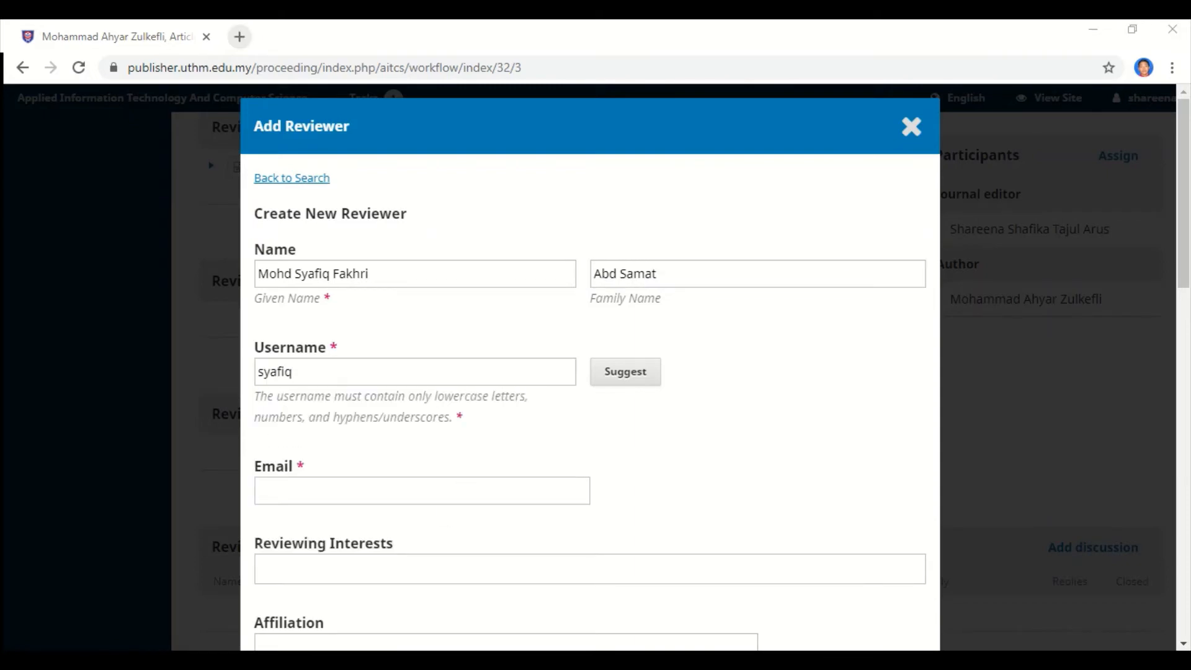
pyautogui.hotkey('alt', 'Tab')
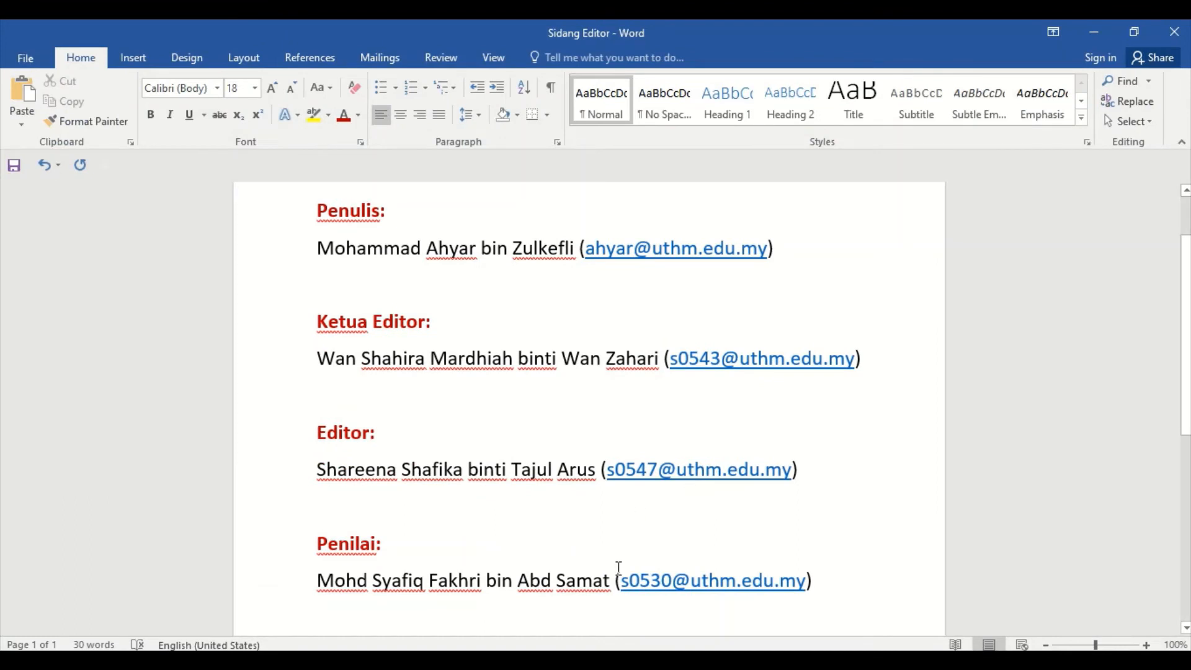
pyautogui.moveTo(619, 567); pyautogui.dragTo(805, 583)
pyautogui.hotkey('ctrl', 'c')
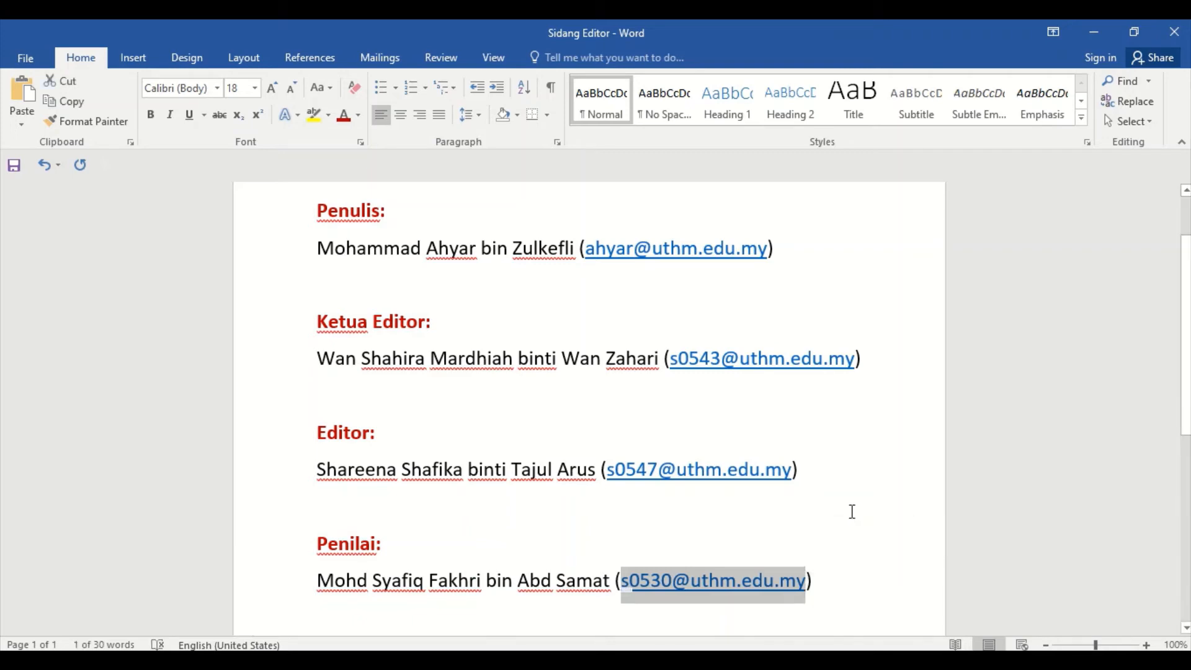
pyautogui.hotkey('alt', 'Tab')
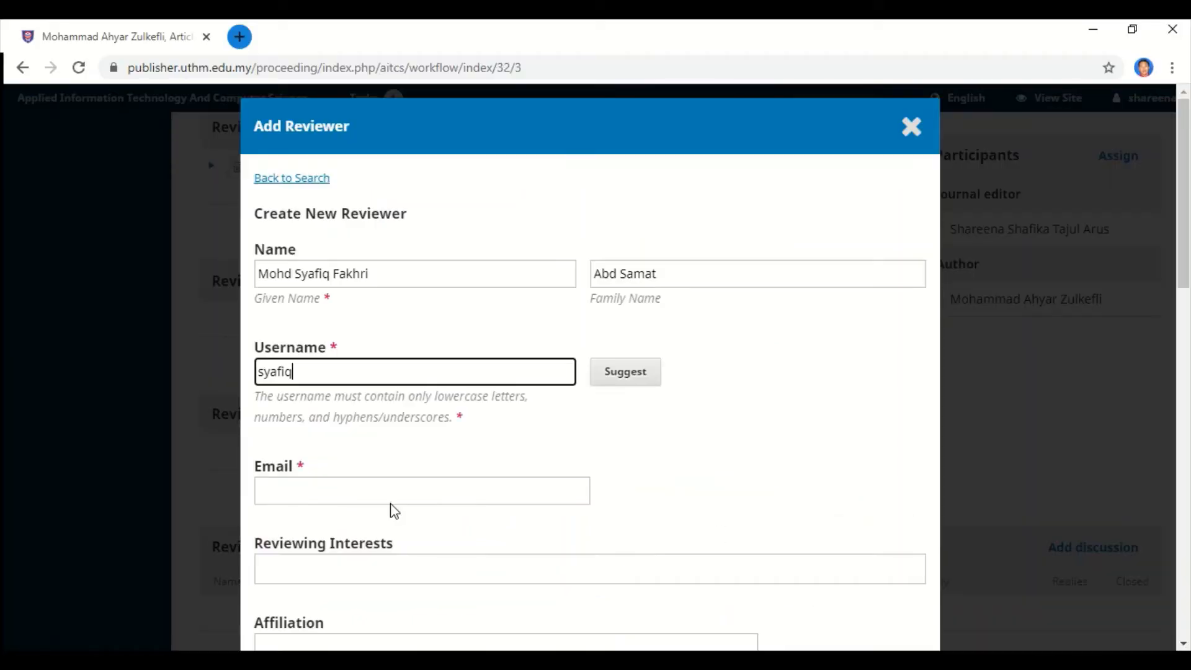
pyautogui.click(352, 494)
pyautogui.hotkey('ctrl', 'v')
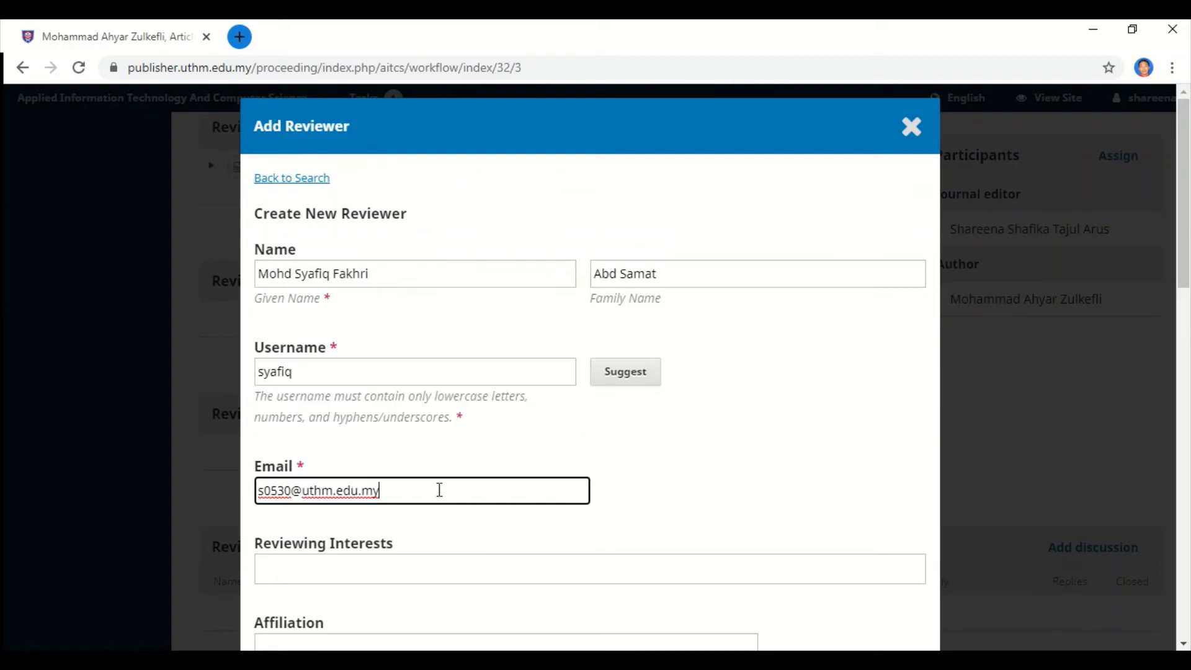
pyautogui.click(625, 494)
pyautogui.scroll(-3, 546, 434)
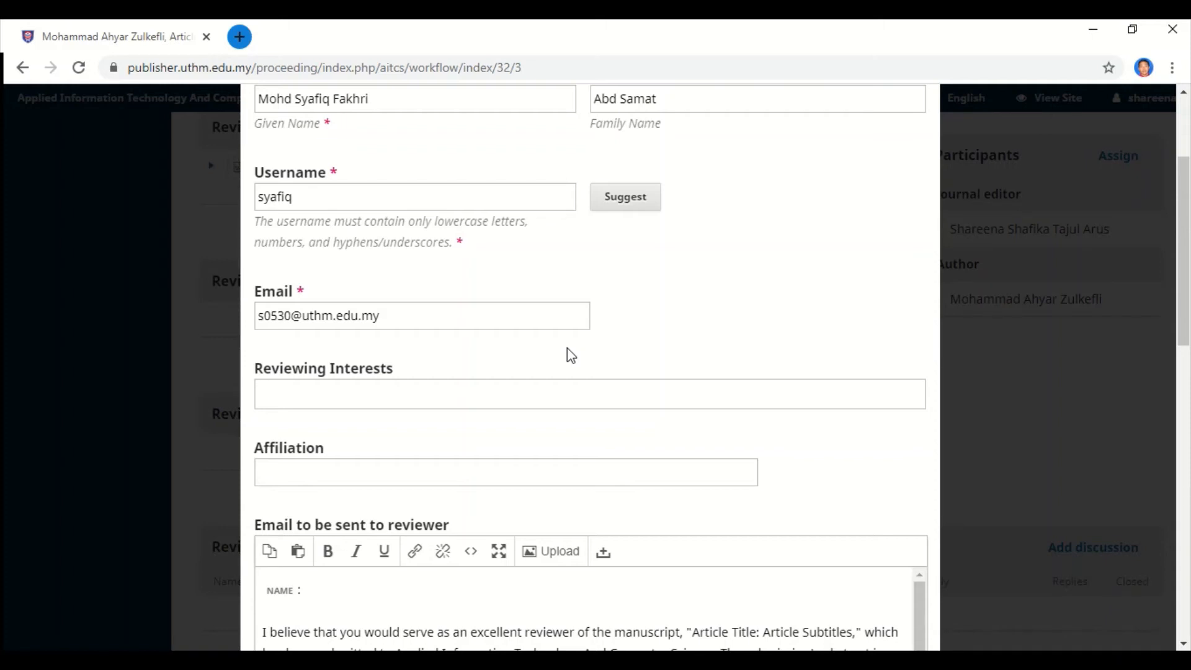
# Pick Universiti Tun Hussein Onn Malaysia from the autofill list as the reviewer's affiliation.
pyautogui.click(464, 478)
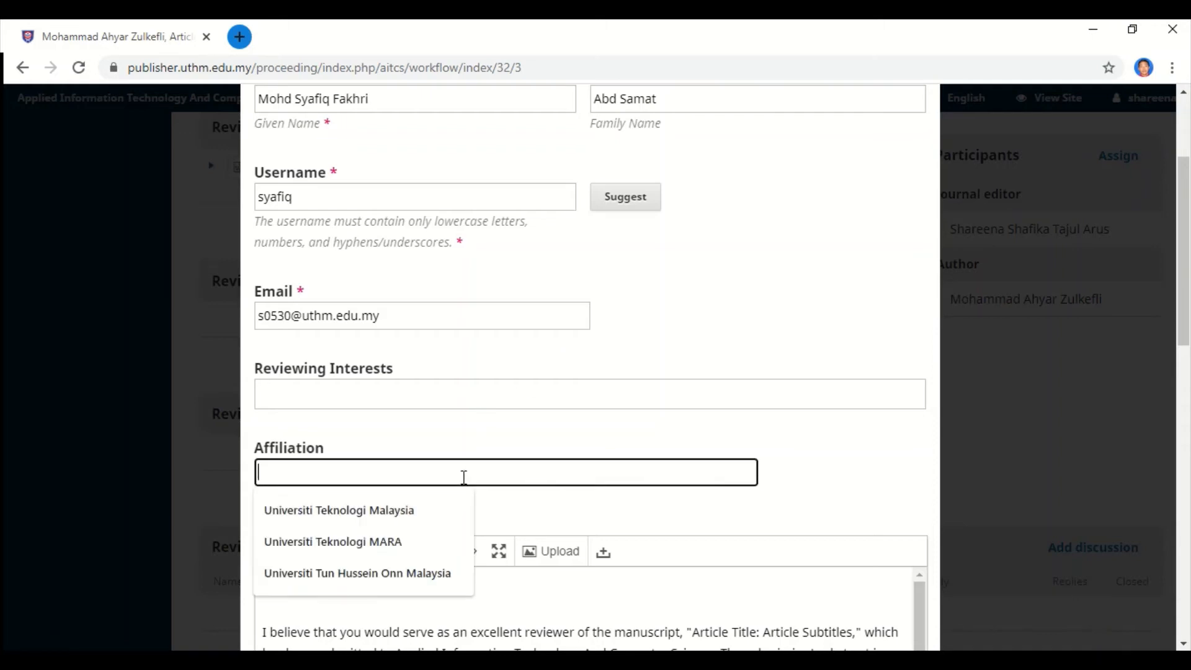
pyautogui.click(399, 579)
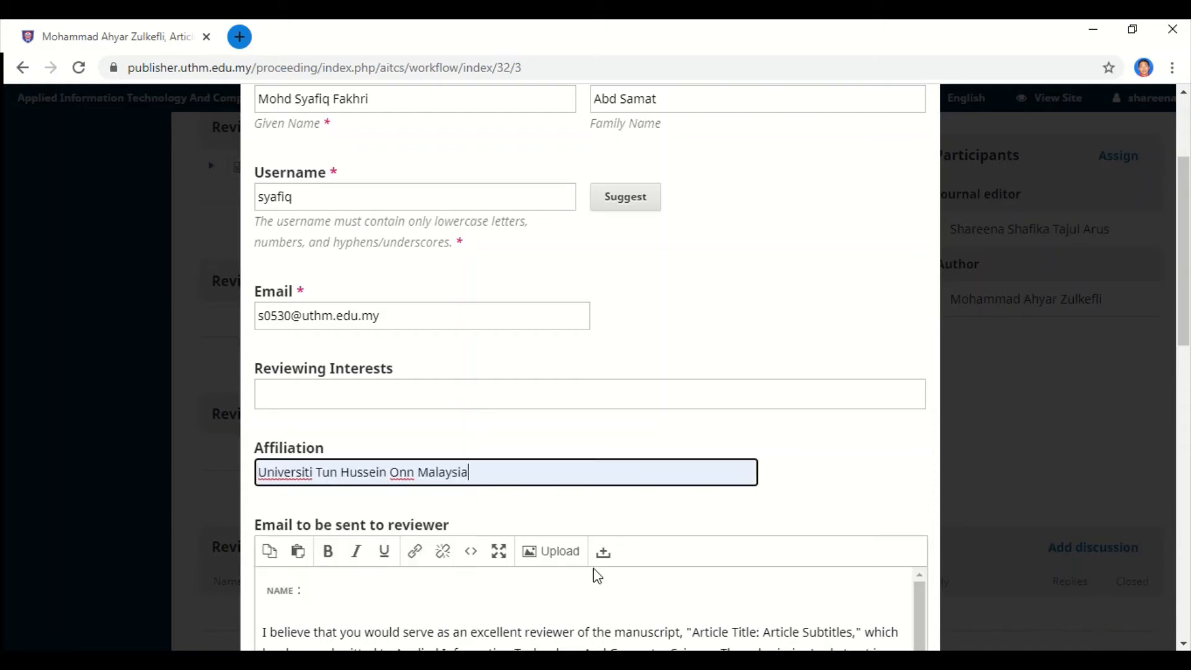
pyautogui.click(668, 523)
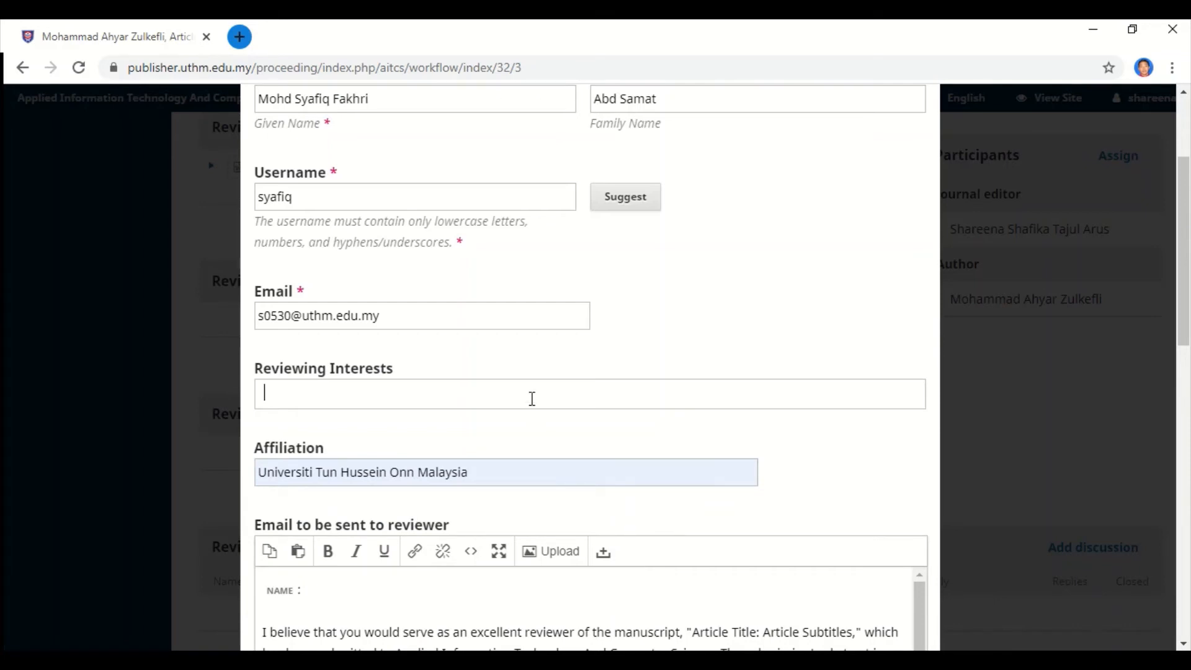
pyautogui.scroll(-8, 532, 398)
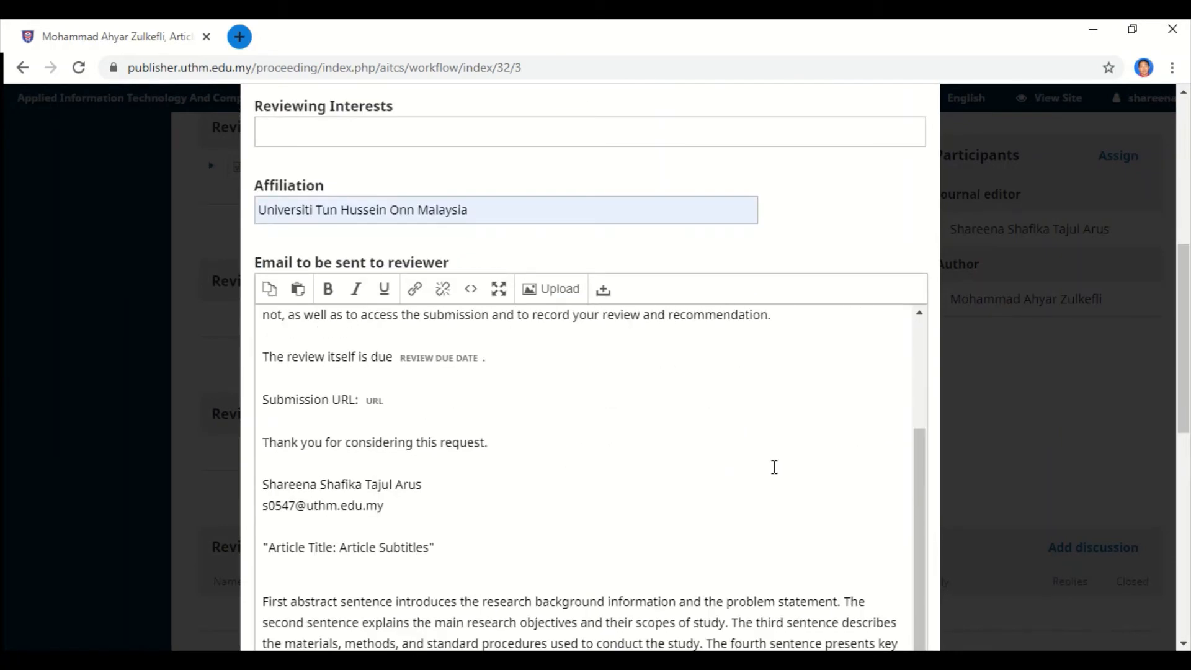
pyautogui.scroll(3, 774, 462)
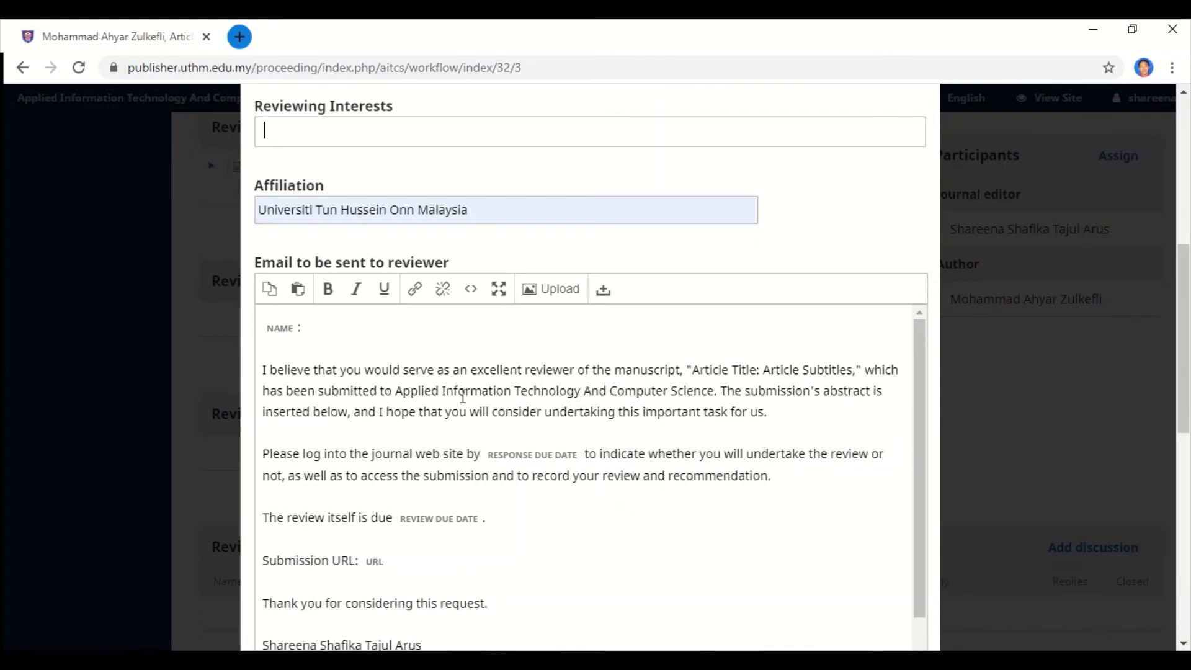
pyautogui.scroll(-5, 492, 459)
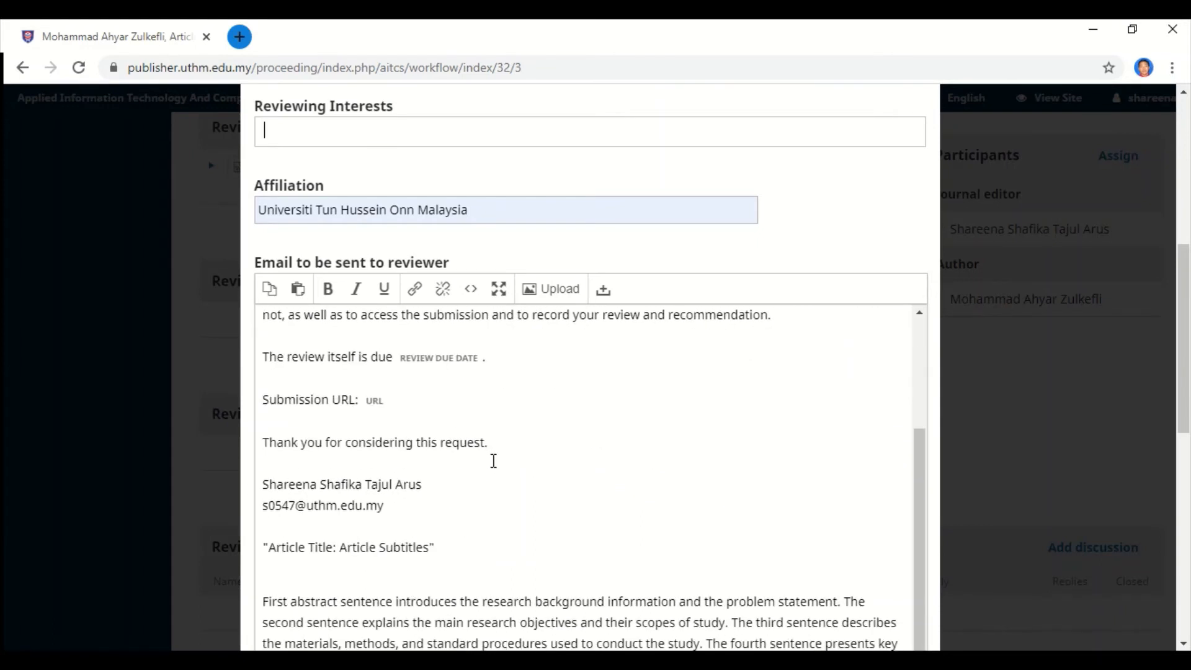
pyautogui.scroll(-5, 525, 501)
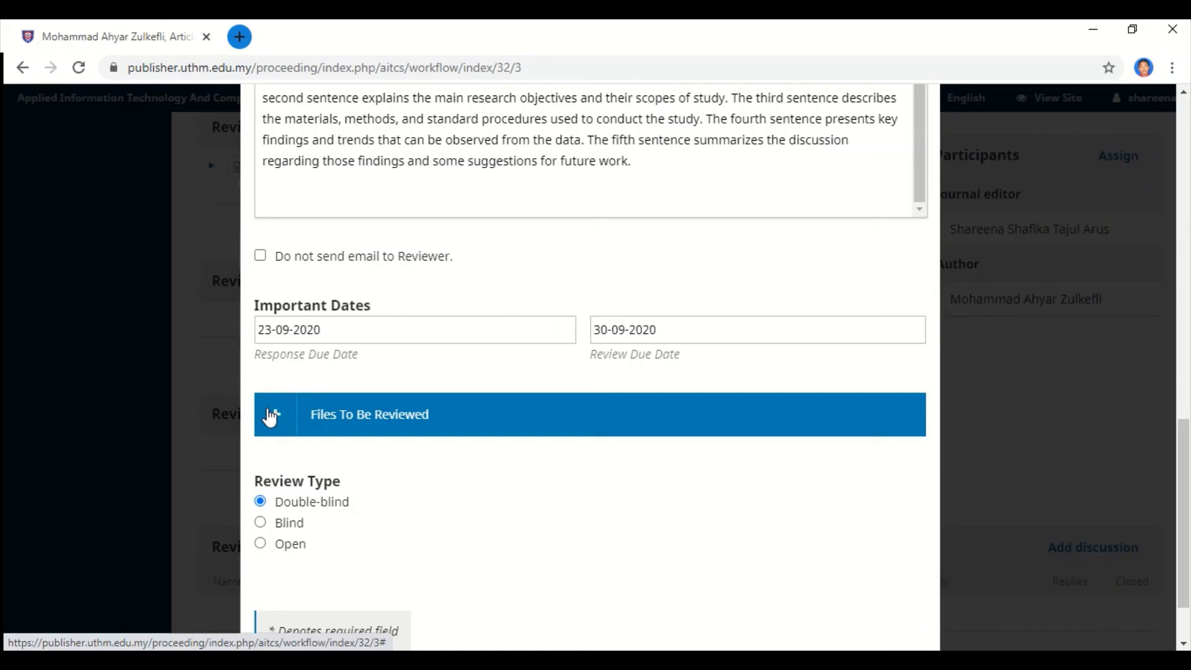
# Show the files selected for review and submit the new reviewer assignment.
pyautogui.click(270, 418)
pyautogui.scroll(-1, 426, 452)
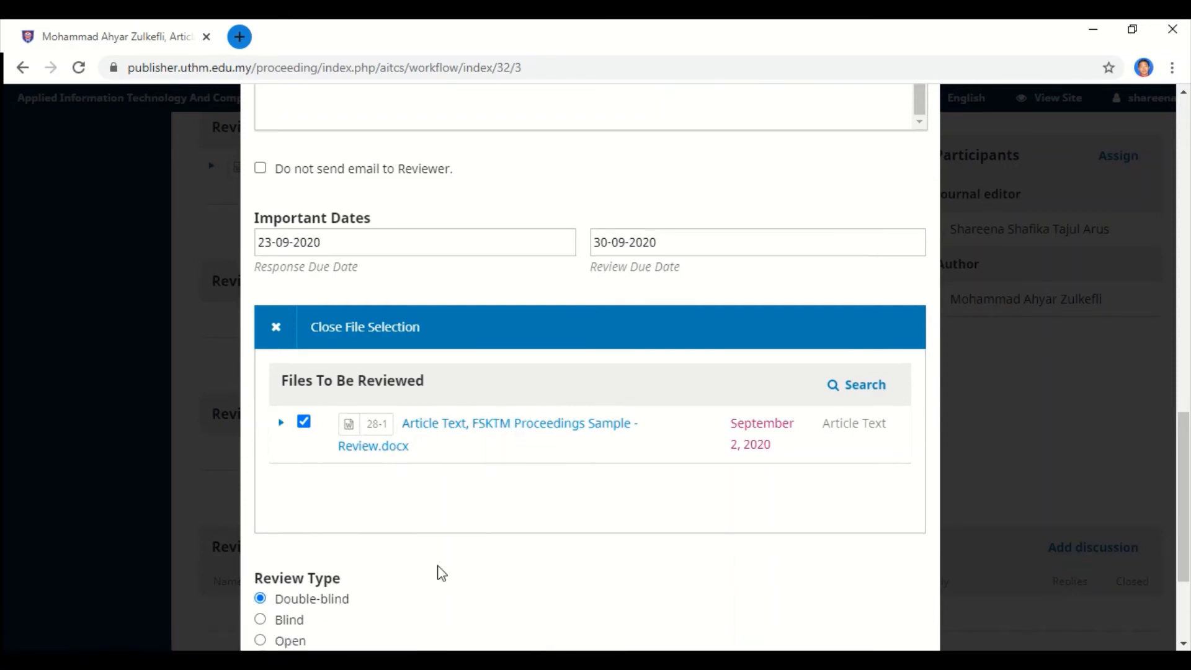
pyautogui.scroll(-3, 442, 573)
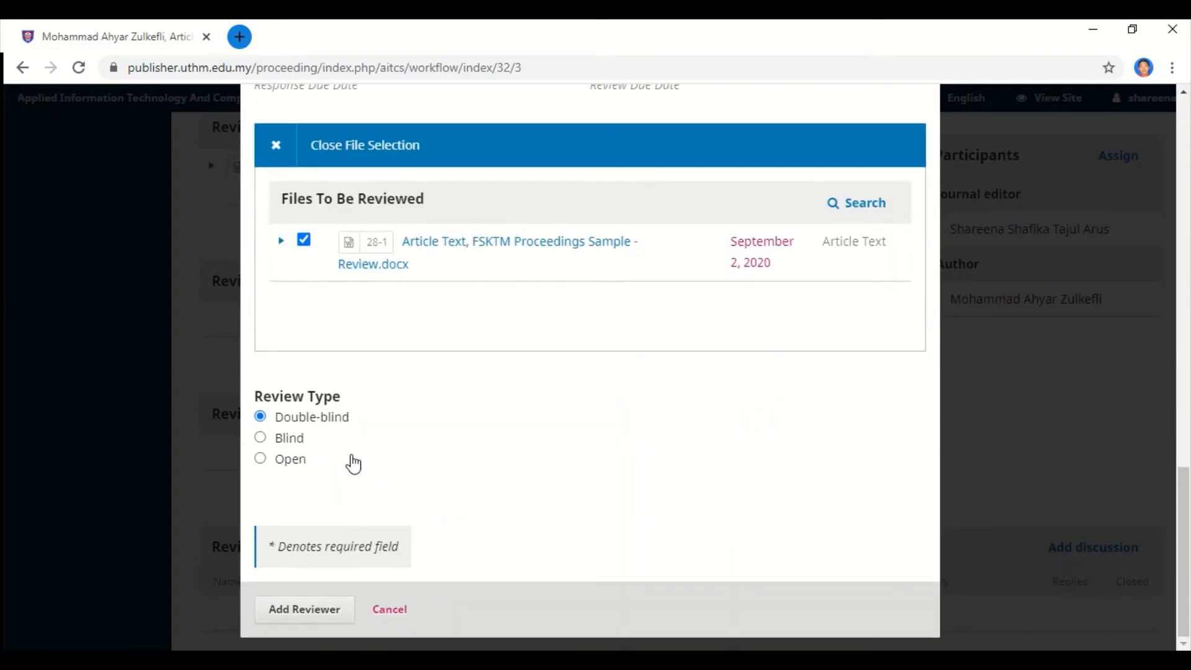
pyautogui.click(317, 610)
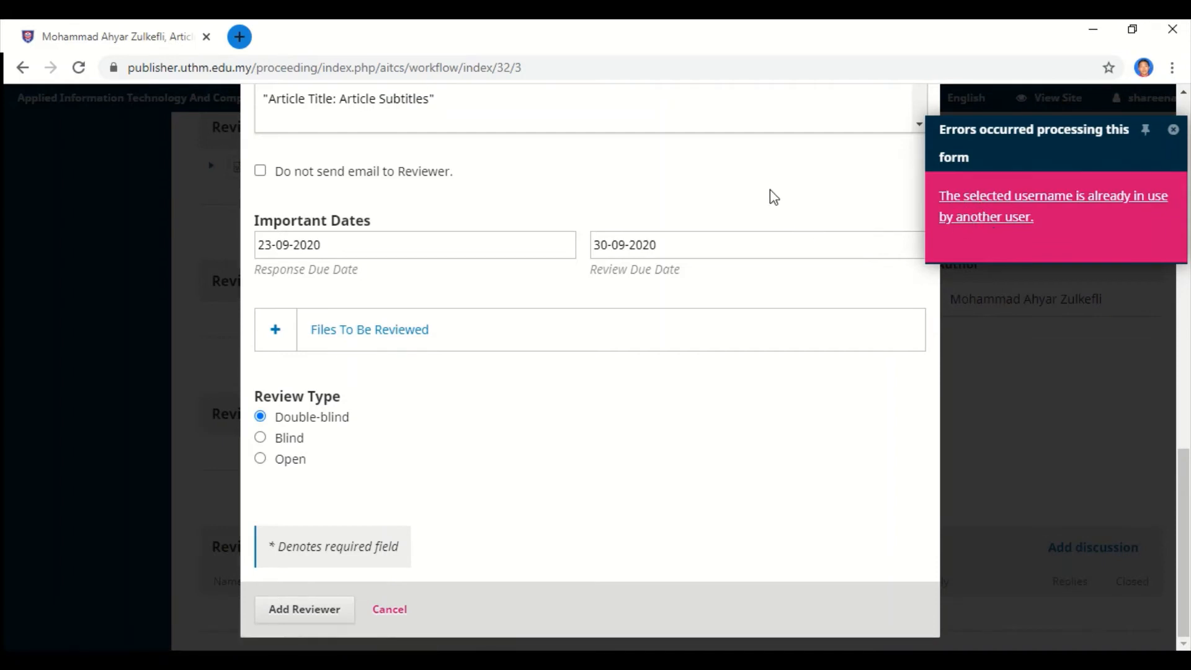
pyautogui.scroll(10, 657, 236)
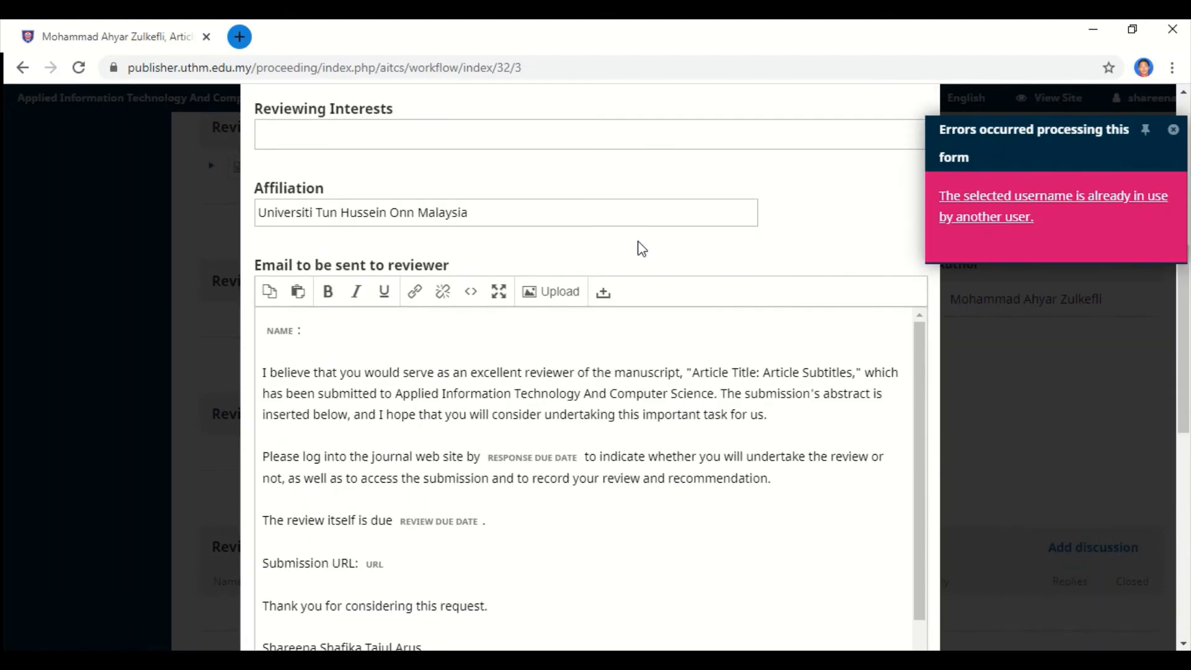
pyautogui.scroll(6, 642, 248)
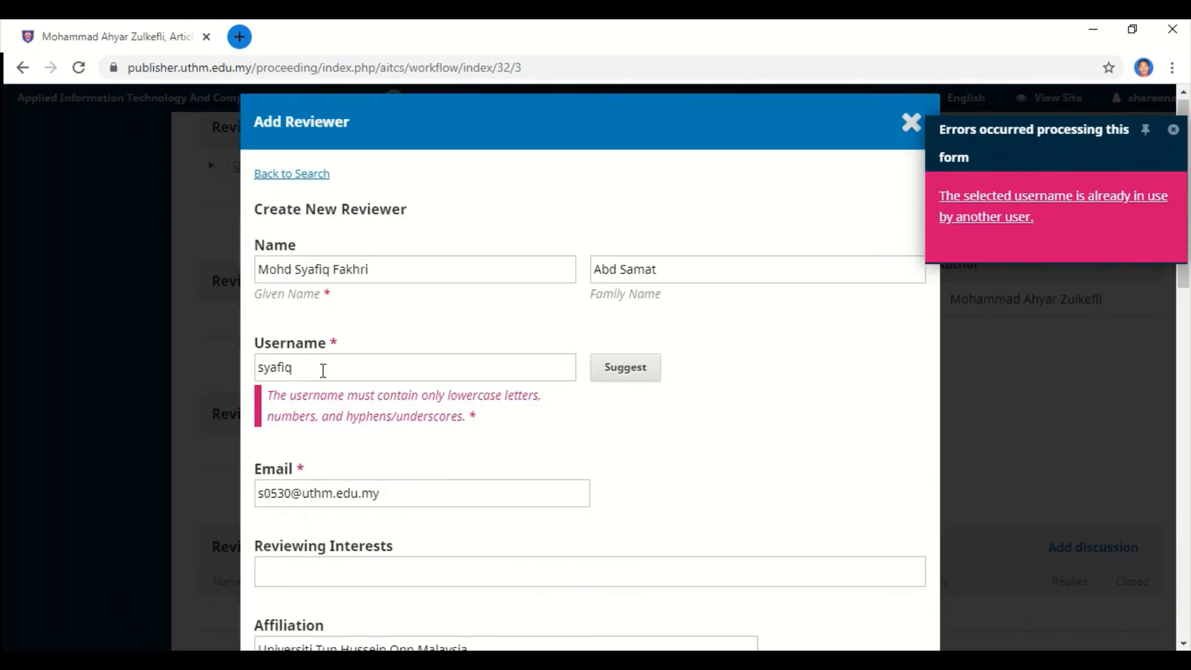
# Replace the already-taken username, keep due dates 23-09-2020 and 30-09-2020, and add the reviewer.
pyautogui.click(323, 370)
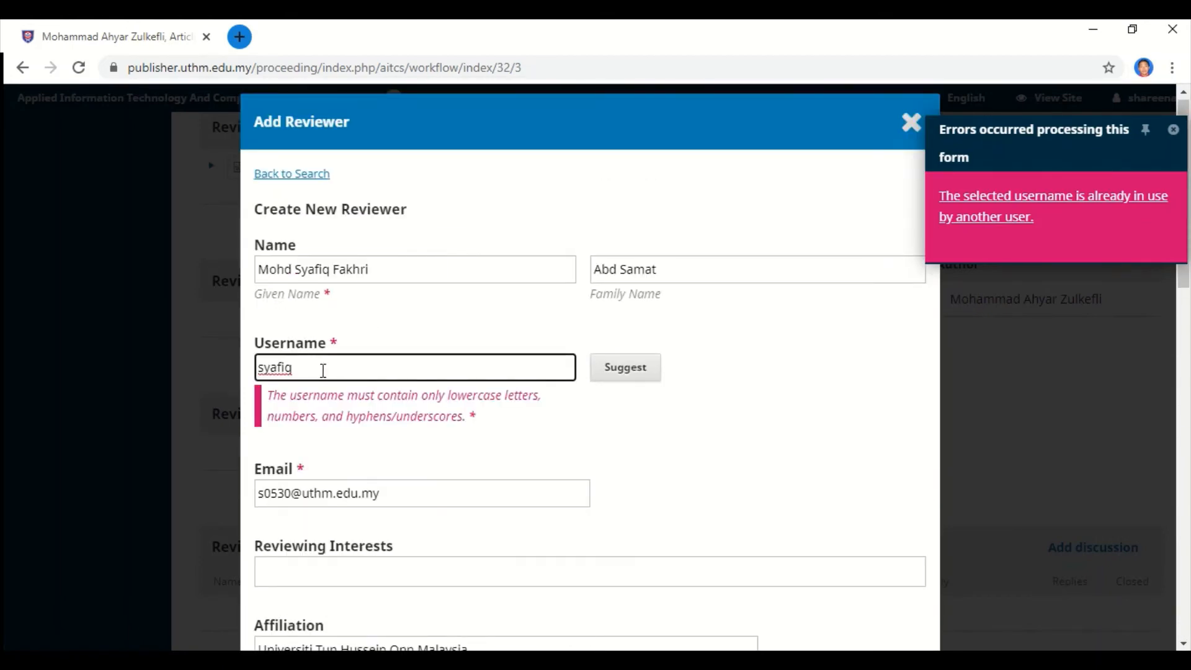
pyautogui.write('fakhri')
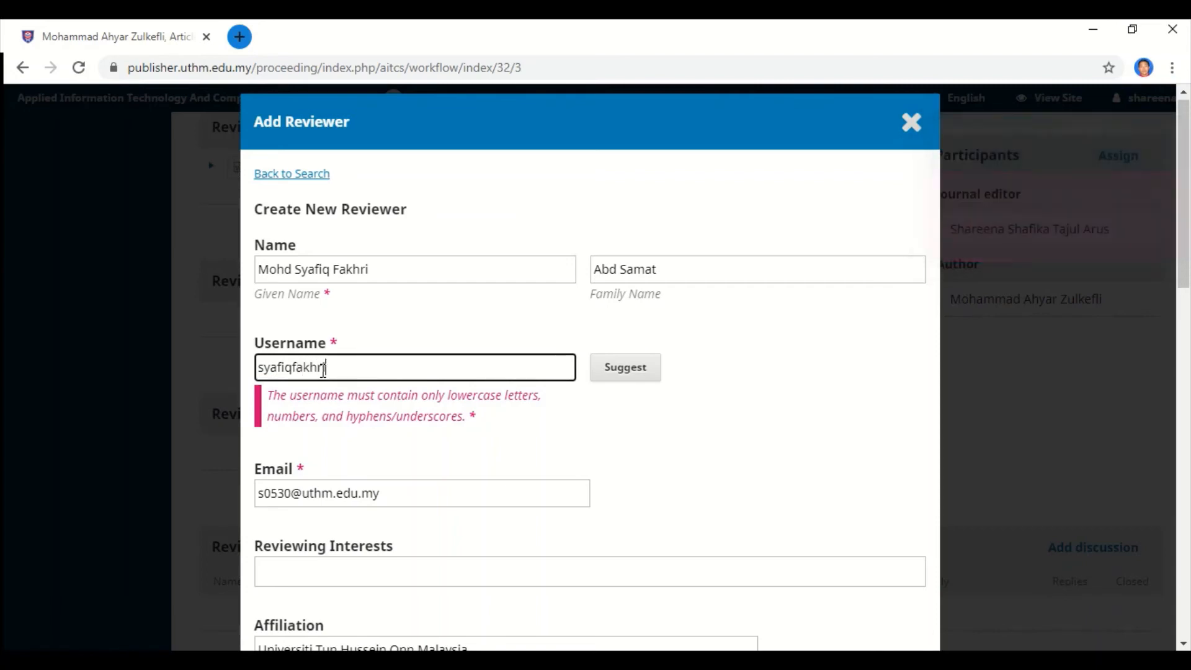
pyautogui.scroll(-15, 540, 381)
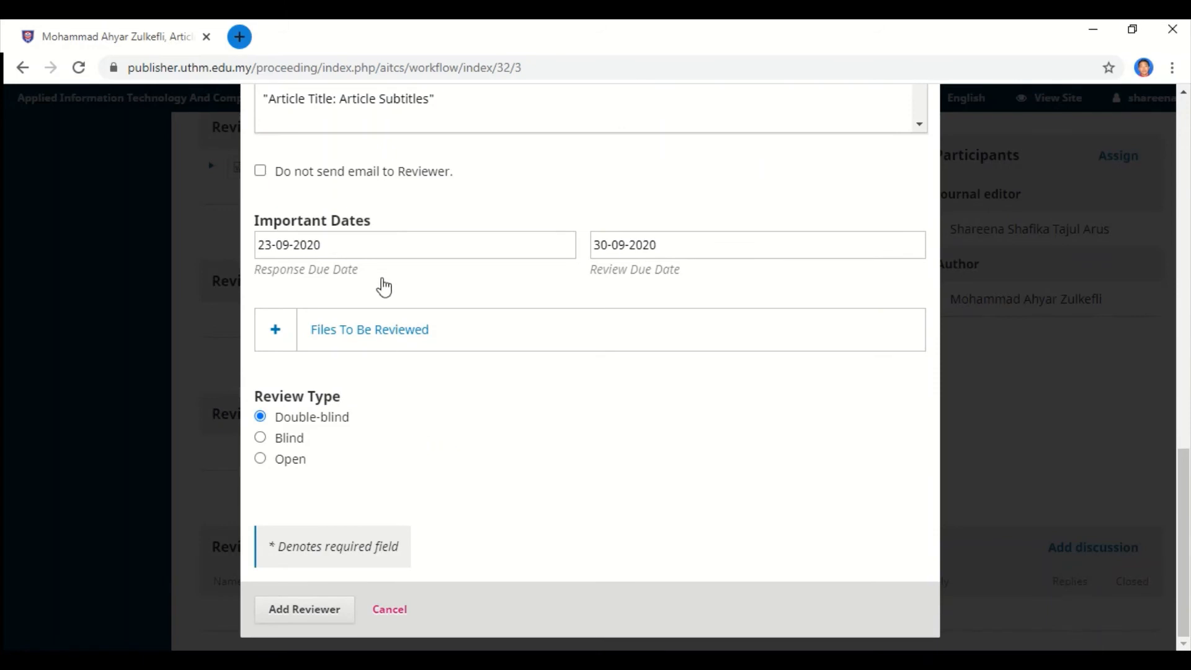
pyautogui.click(382, 251)
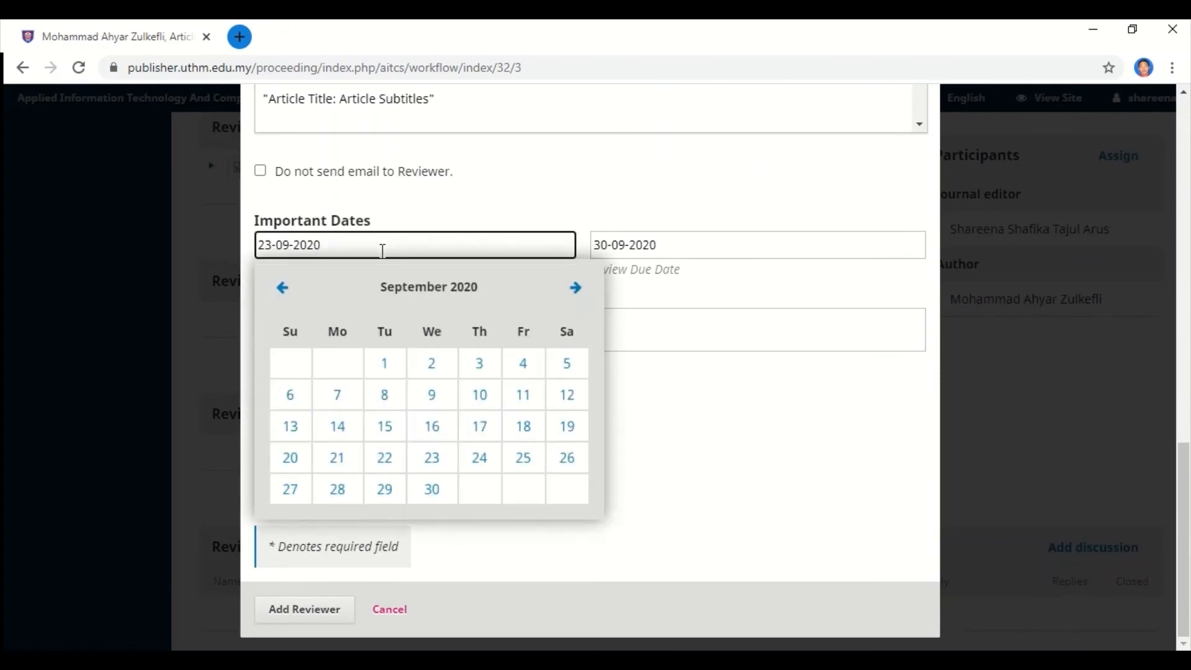
pyautogui.click(720, 247)
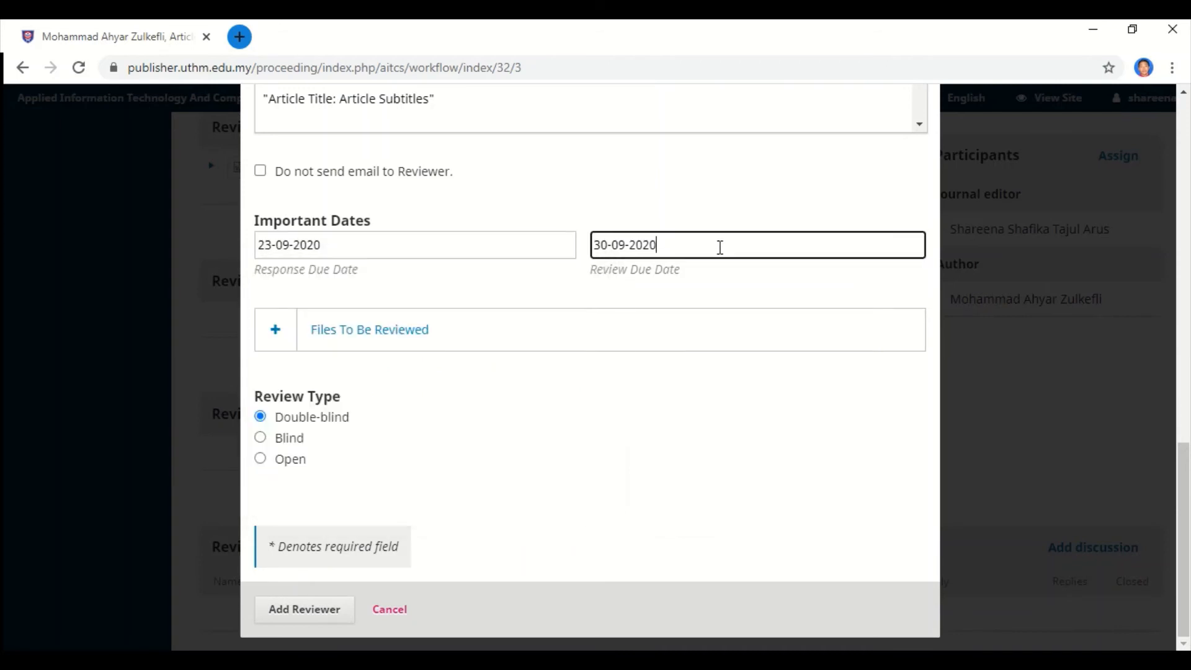
pyautogui.click(507, 392)
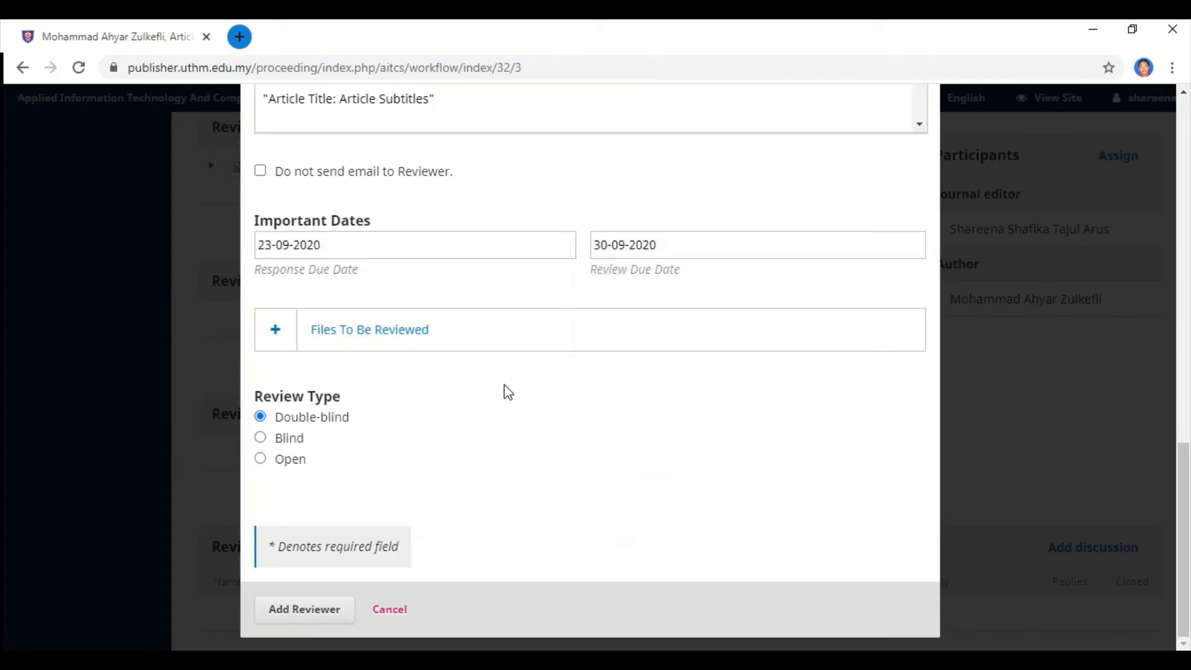
pyautogui.click(319, 607)
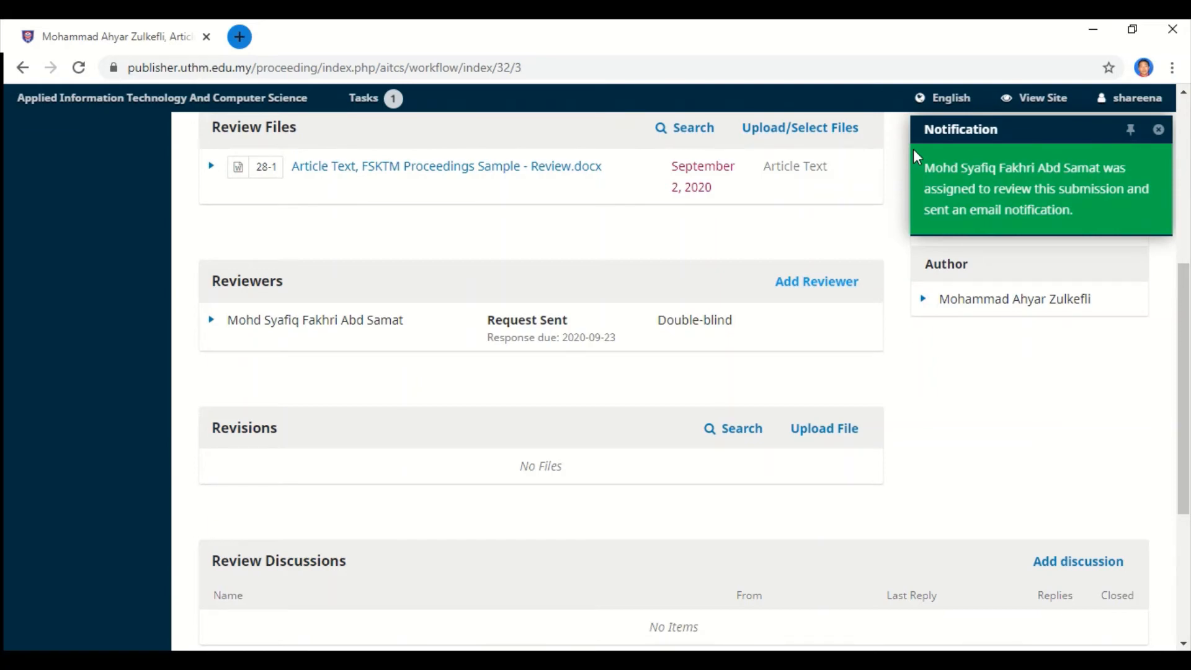
pyautogui.scroll(-3, 822, 277)
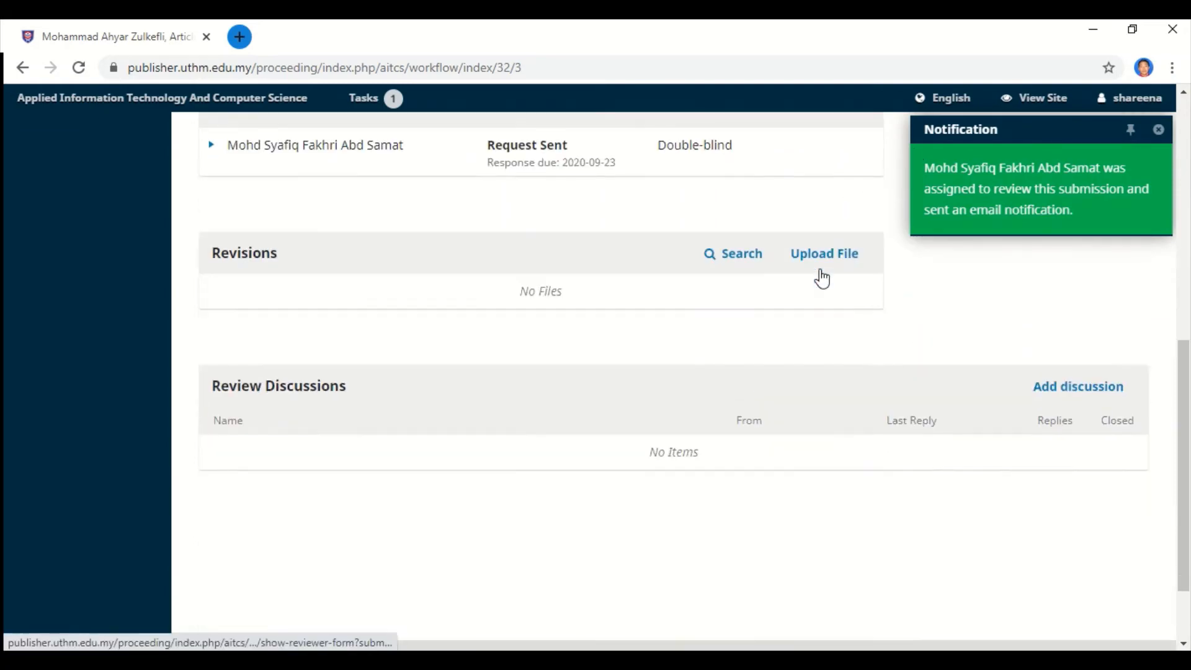
pyautogui.scroll(8, 821, 277)
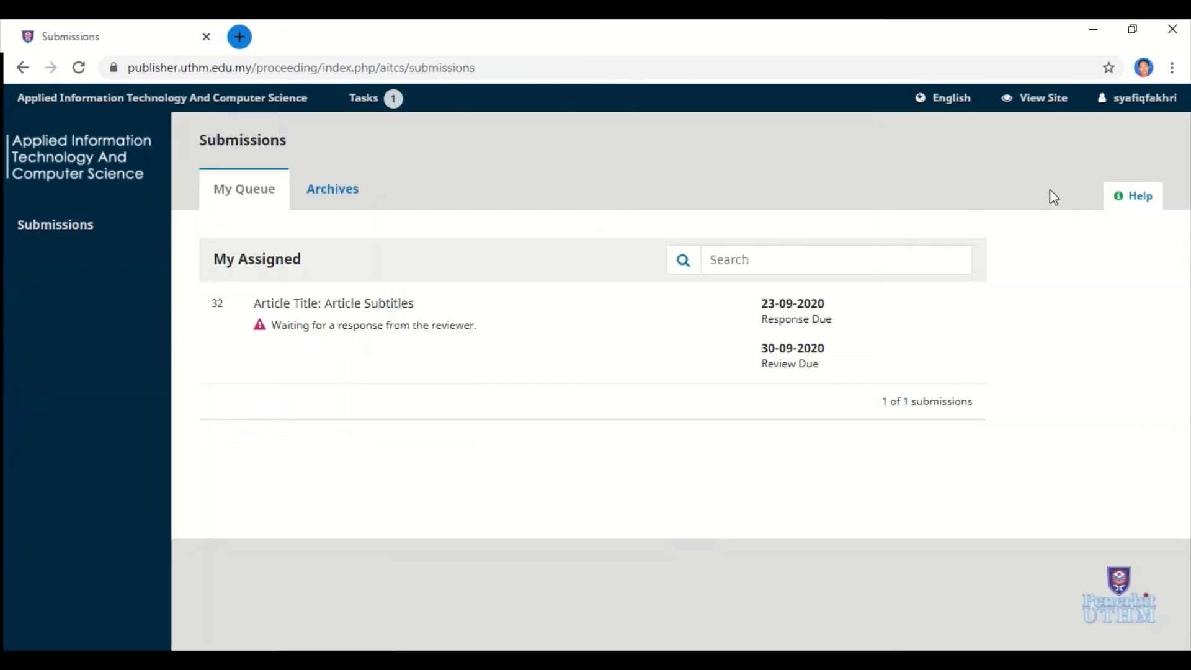
# Sign in as the reviewer and view their queue listing submission 32 awaiting a response.
pyautogui.moveTo(1138, 107)
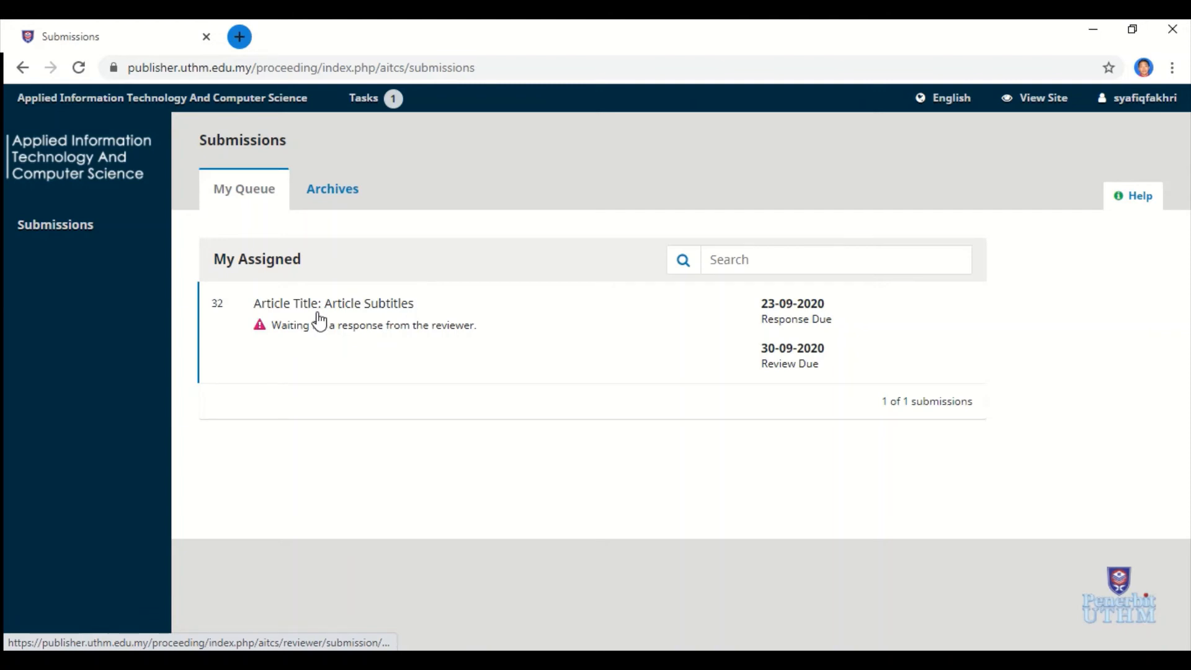
# Open the Article Title review request and scroll through its details.
pyautogui.click(320, 321)
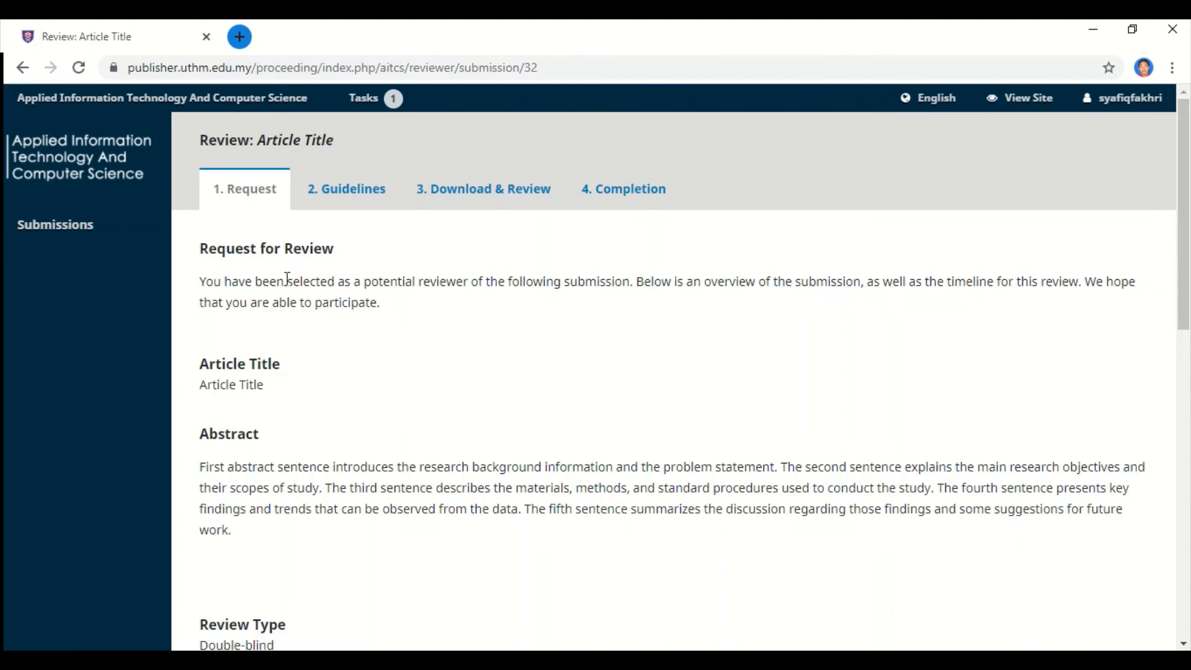
pyautogui.scroll(-3, 288, 278)
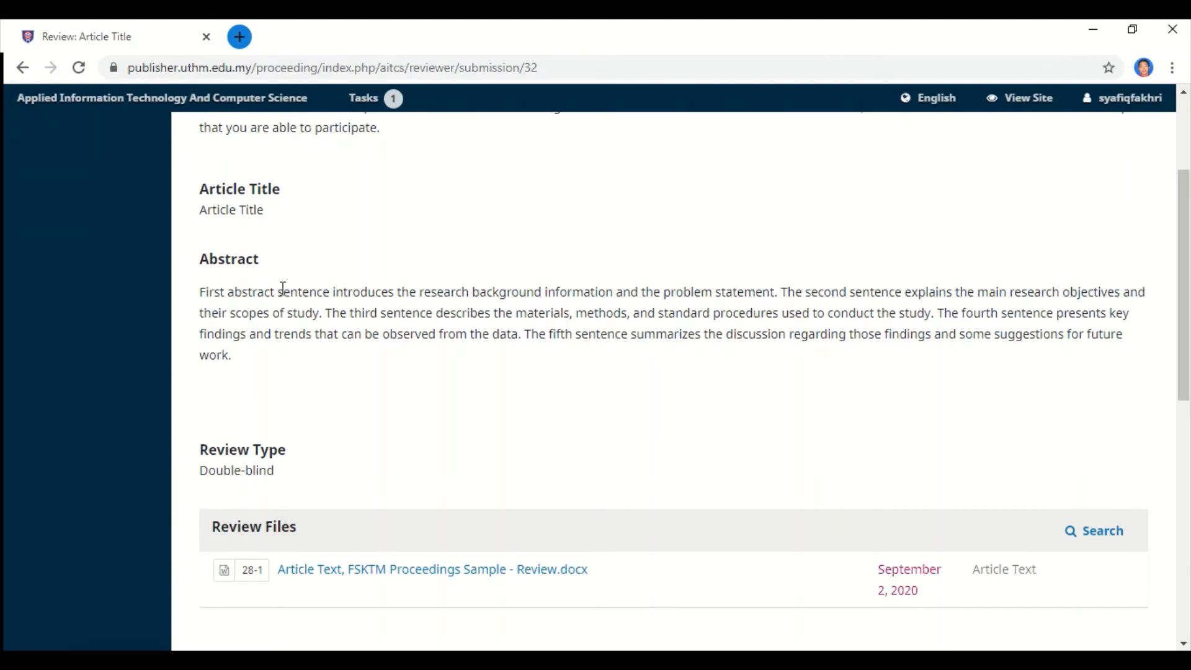
pyautogui.scroll(-3, 283, 288)
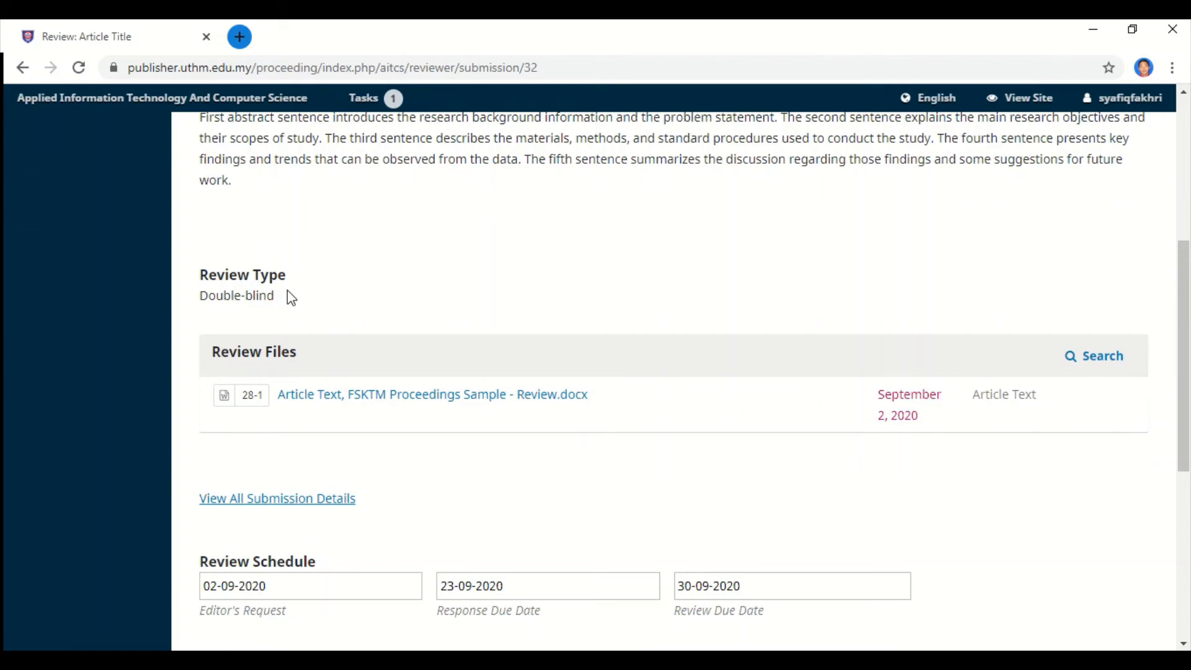
pyautogui.scroll(-2, 293, 300)
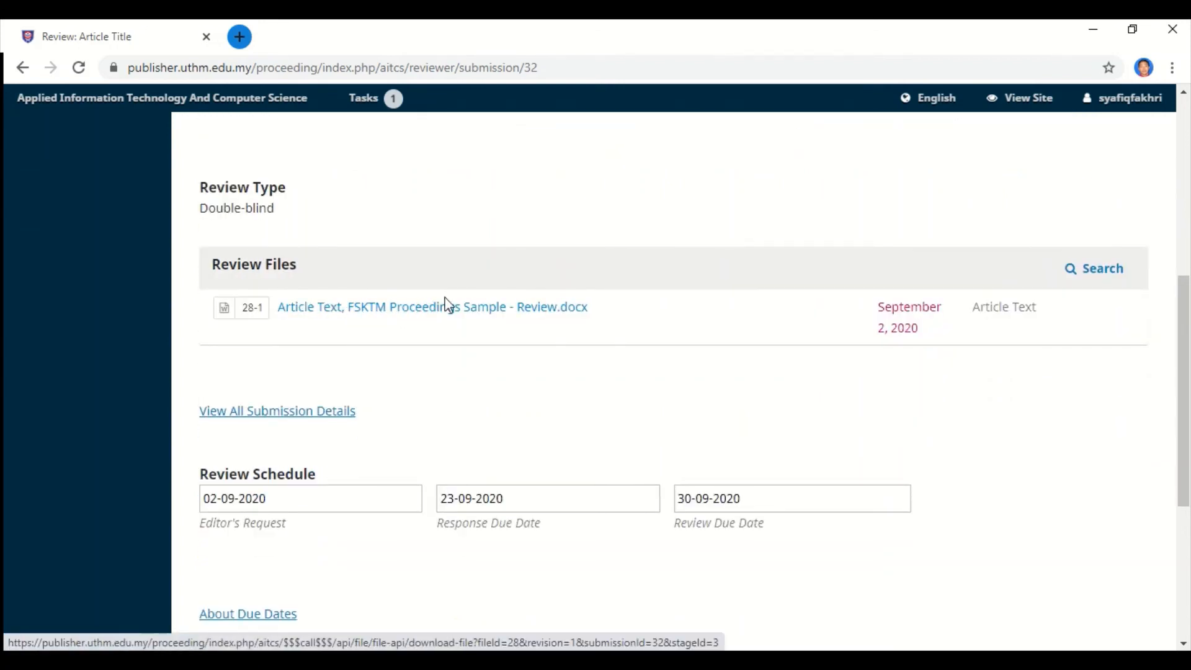
pyautogui.scroll(-4, 514, 286)
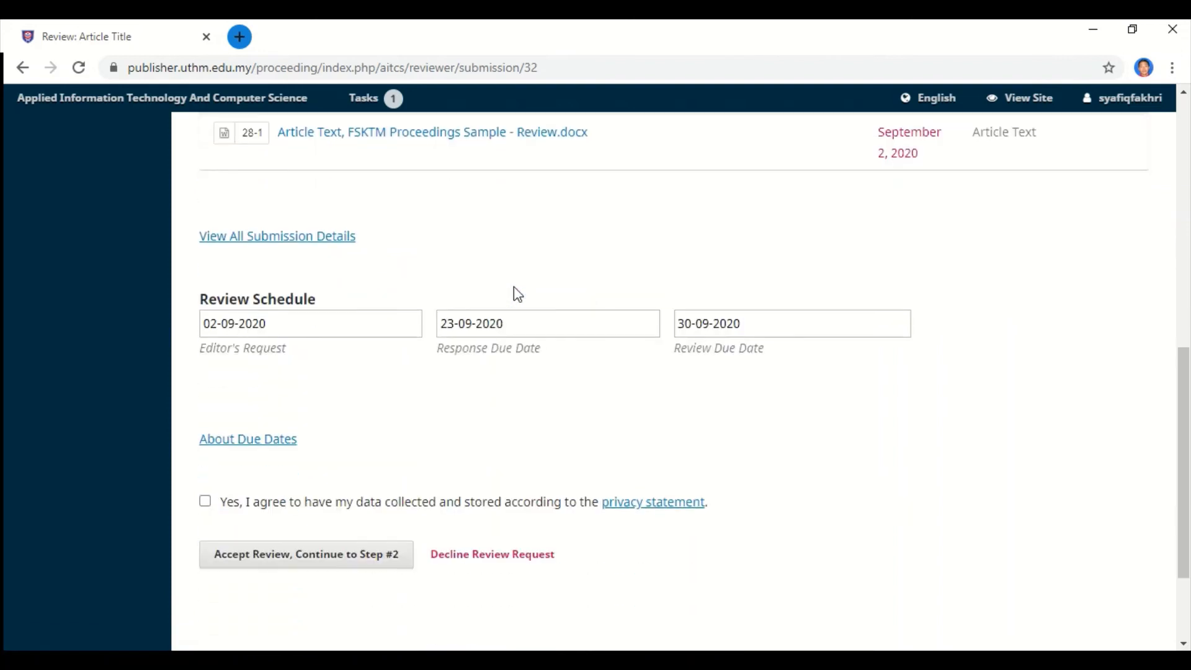
pyautogui.scroll(-2, 514, 287)
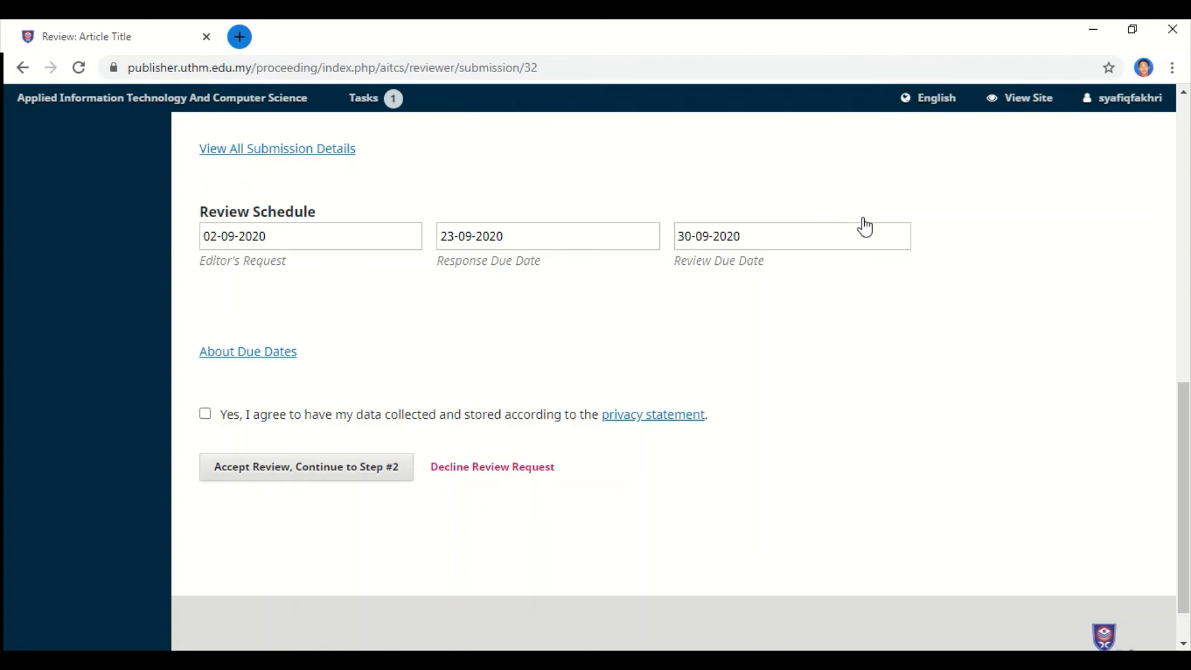
# Leave the review due date unchanged, agree to data collection, and accept the review.
pyautogui.click(844, 234)
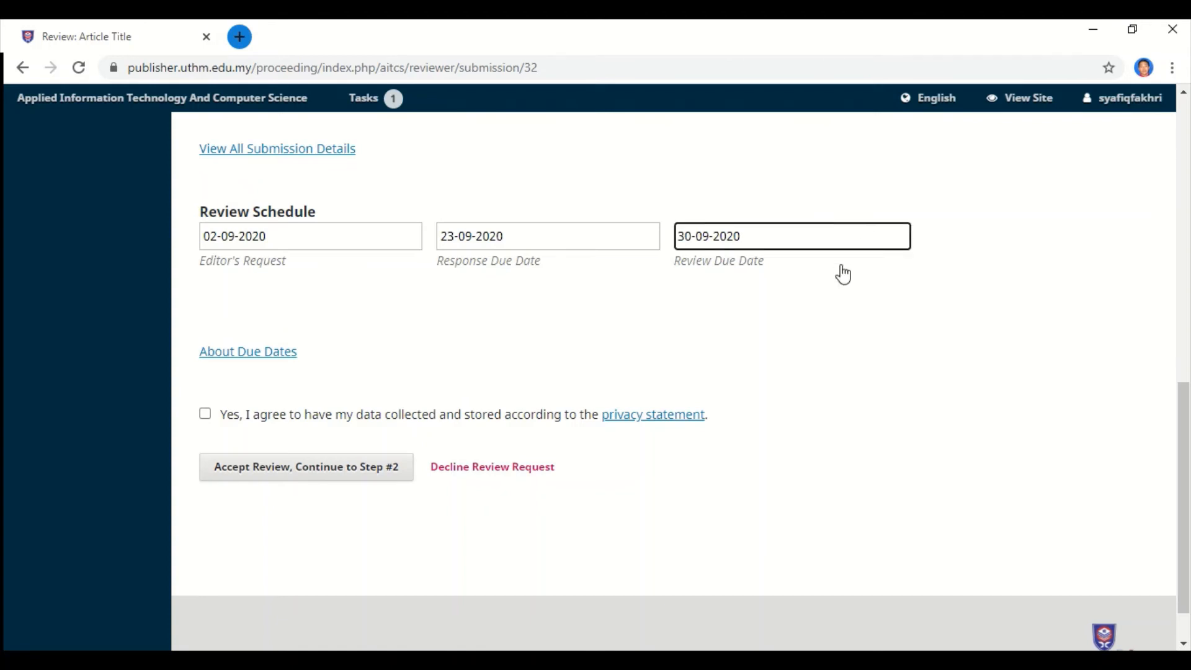
pyautogui.click(664, 306)
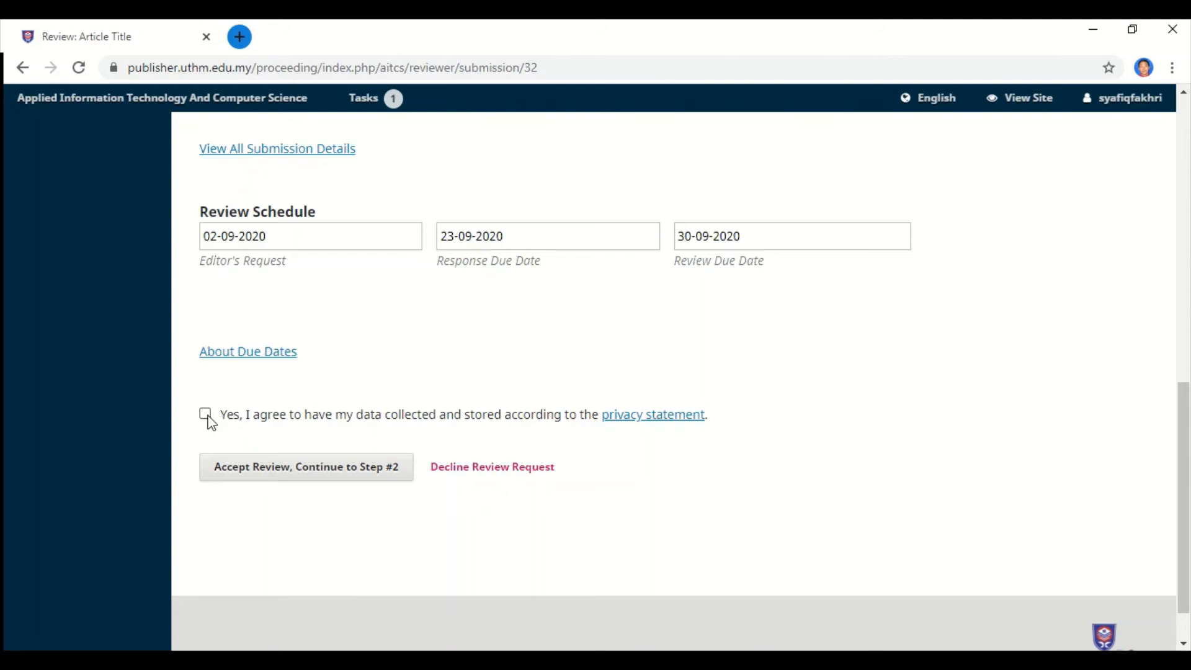
pyautogui.click(207, 416)
pyautogui.scroll(2, 327, 497)
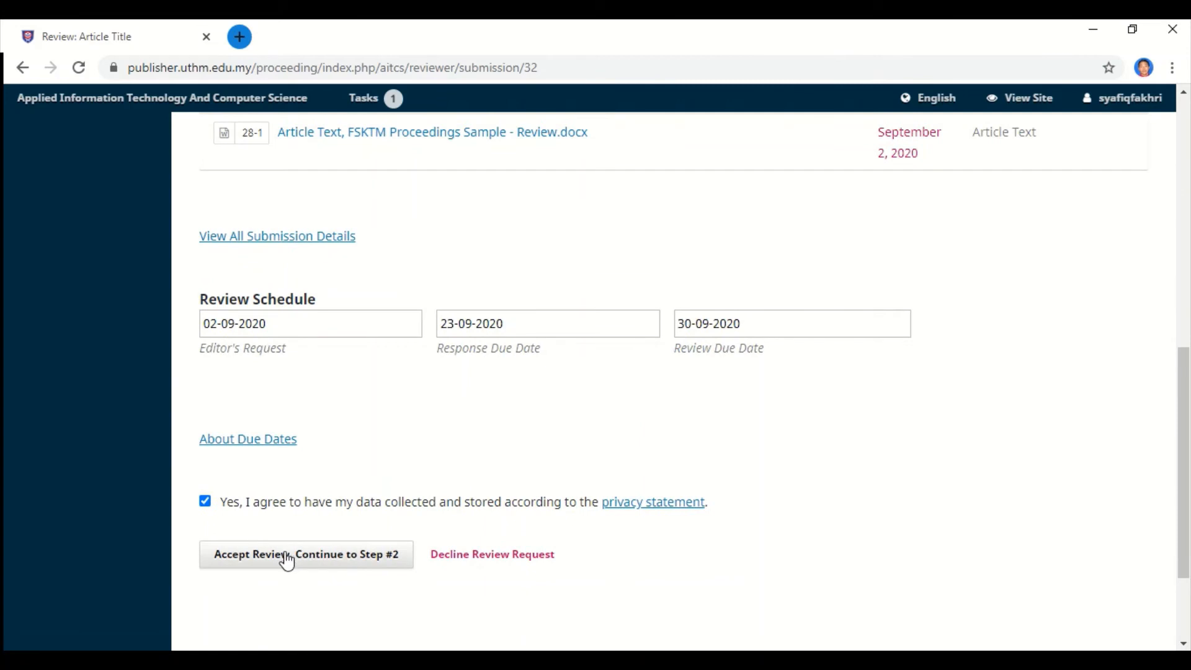
pyautogui.click(287, 561)
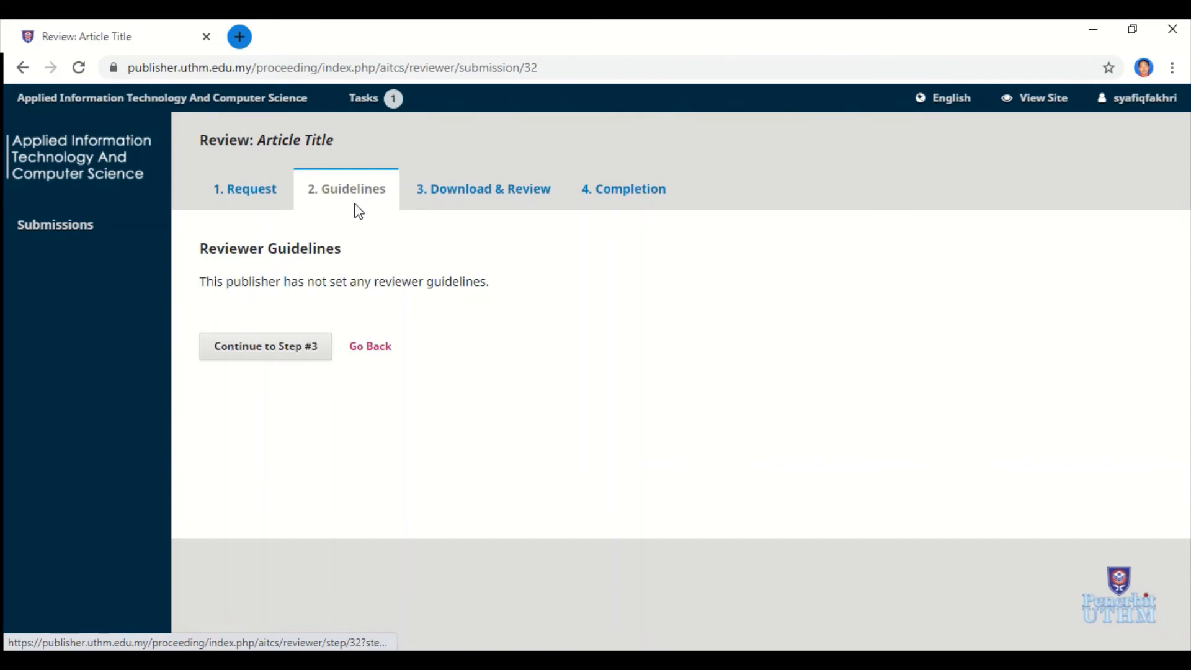
# Continue past the empty Guidelines to step 3, Download & Review, with Review.docx listed.
pyautogui.click(282, 359)
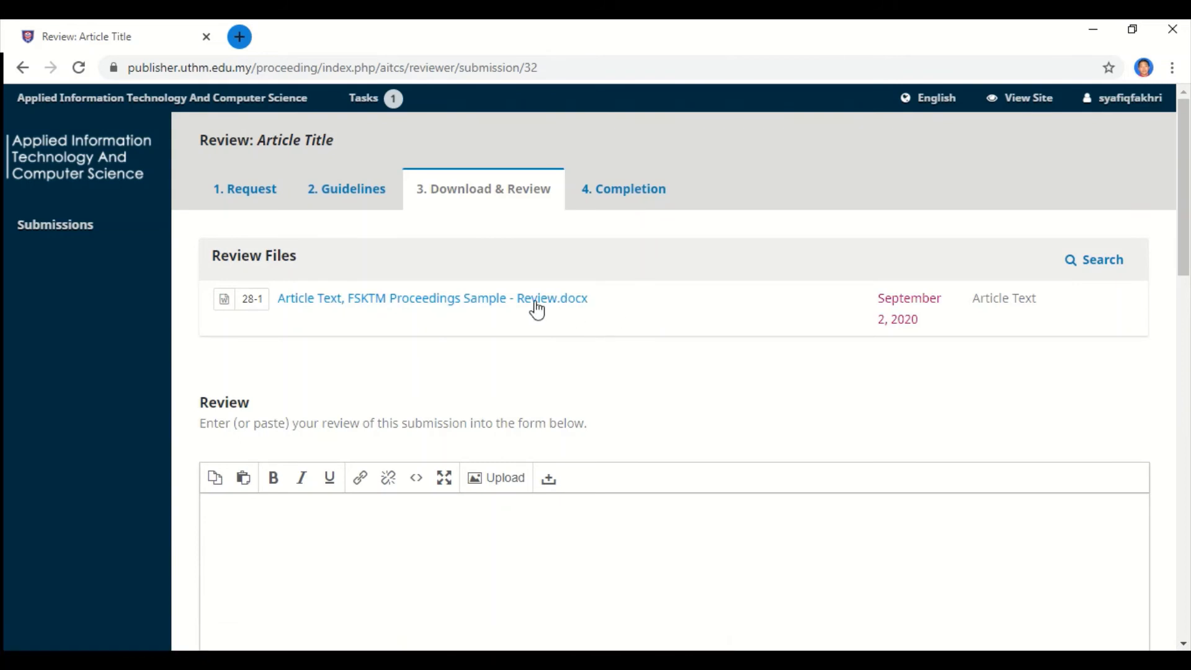
pyautogui.scroll(-4, 537, 310)
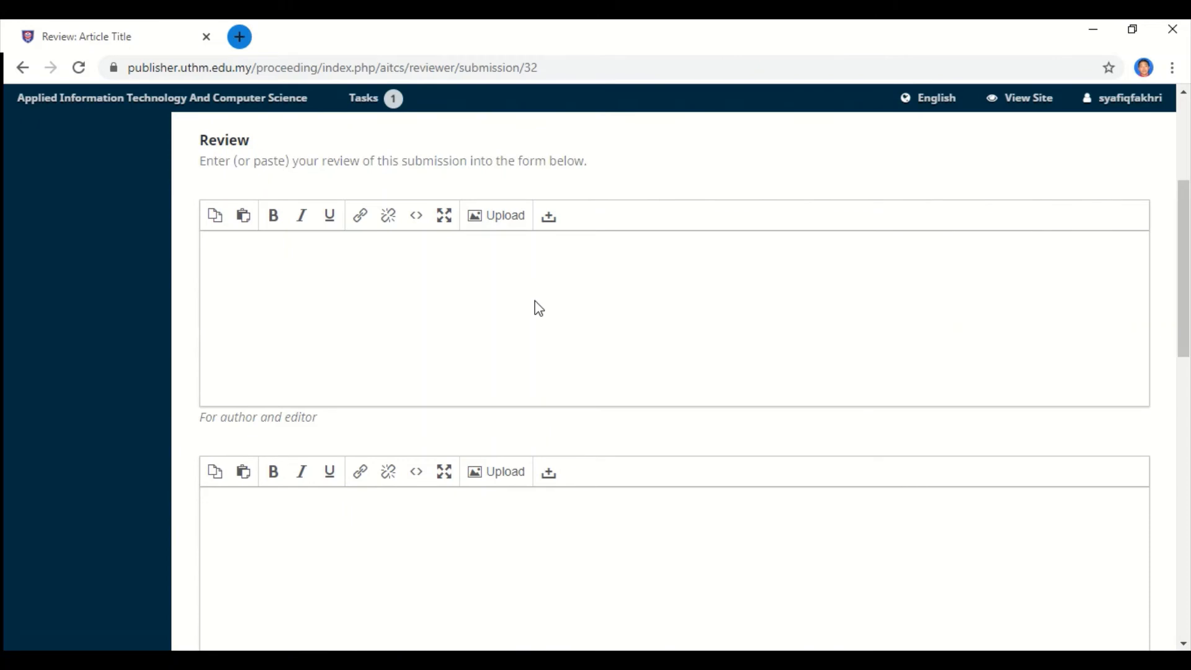
pyautogui.scroll(-3, 539, 308)
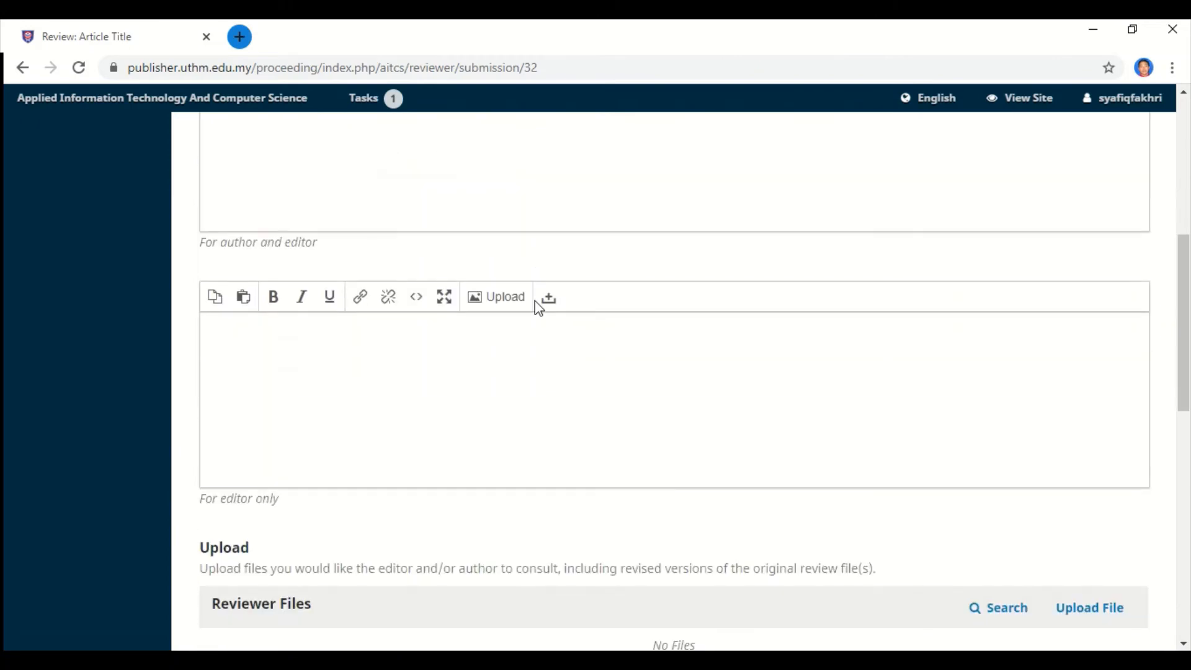
pyautogui.scroll(4, 537, 308)
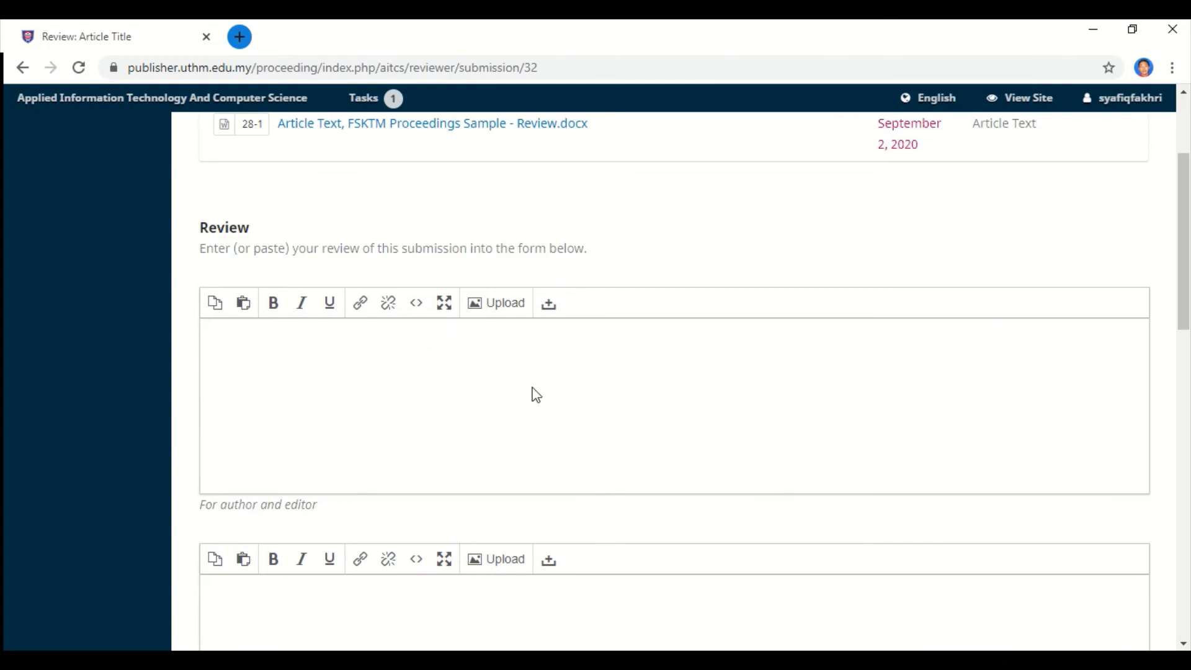
pyautogui.scroll(-1, 534, 394)
pyautogui.scroll(-3, 535, 394)
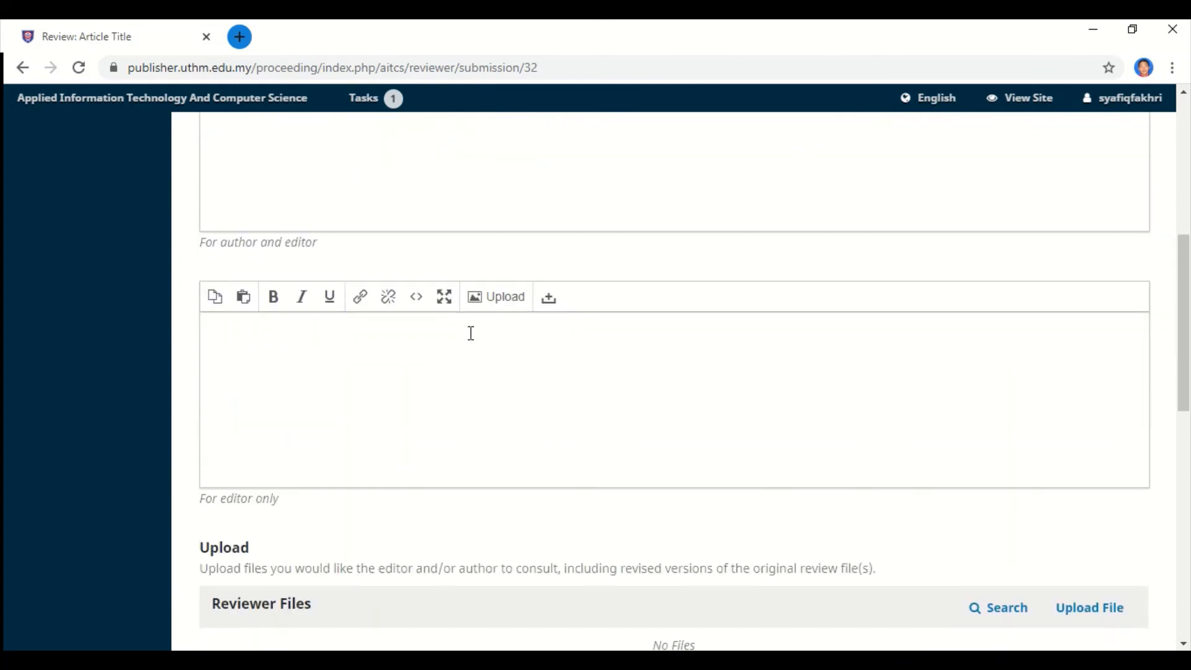
pyautogui.scroll(-1, 486, 331)
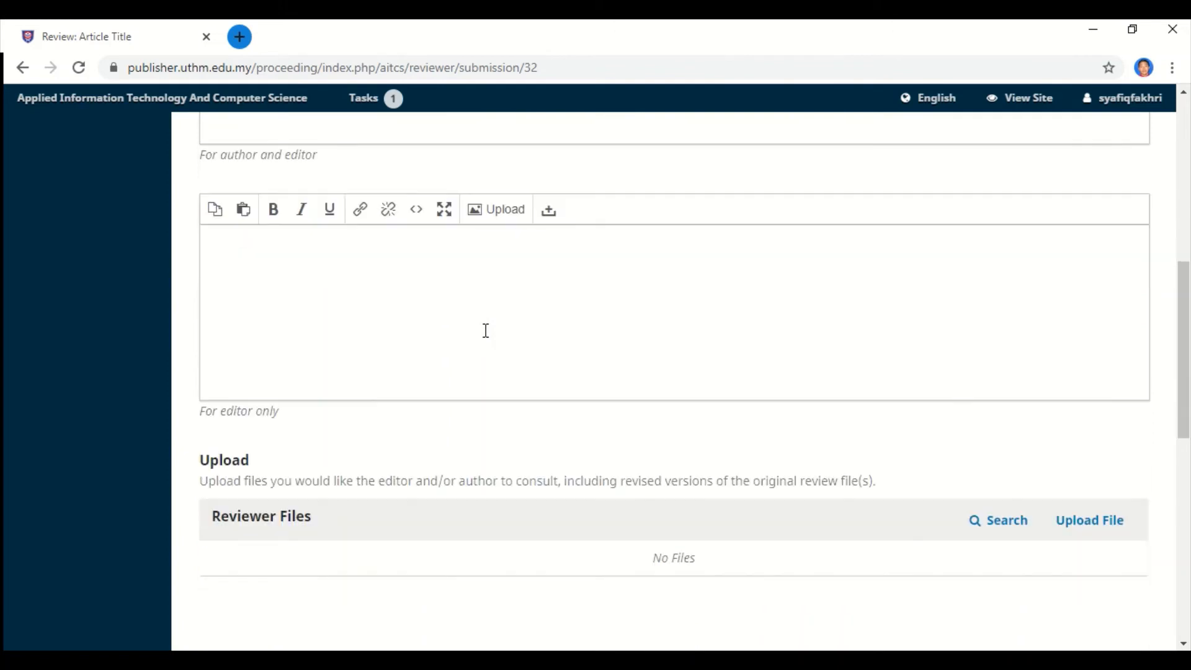
pyautogui.scroll(1, 487, 337)
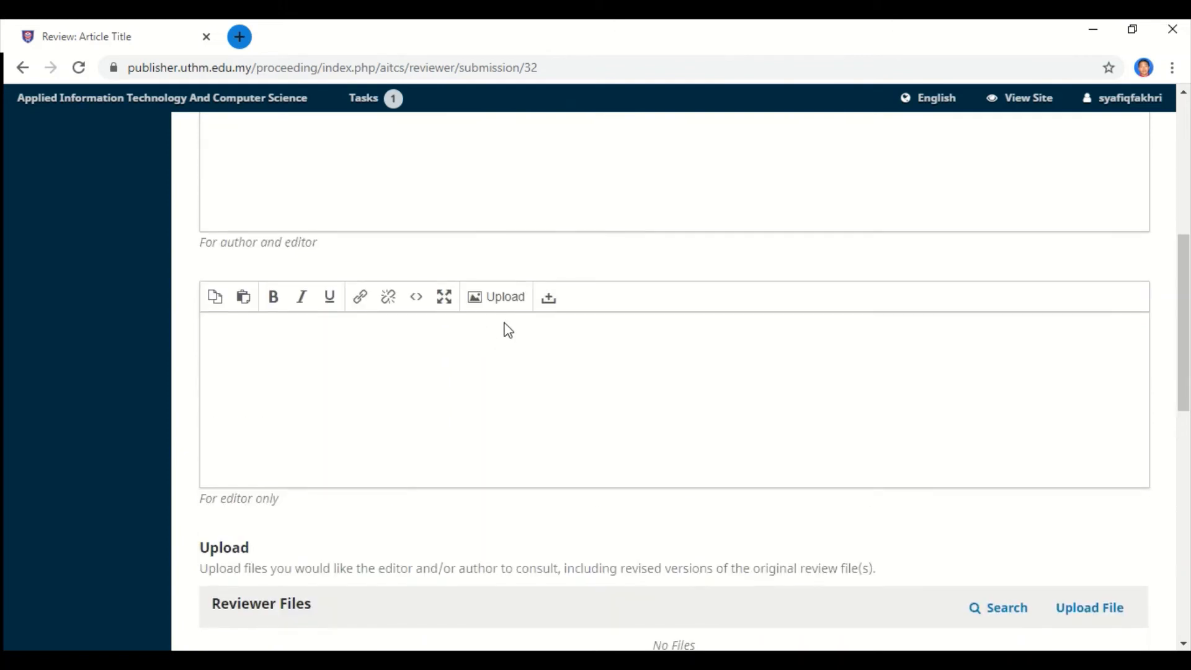
pyautogui.scroll(-3, 598, 353)
pyautogui.scroll(-1, 598, 355)
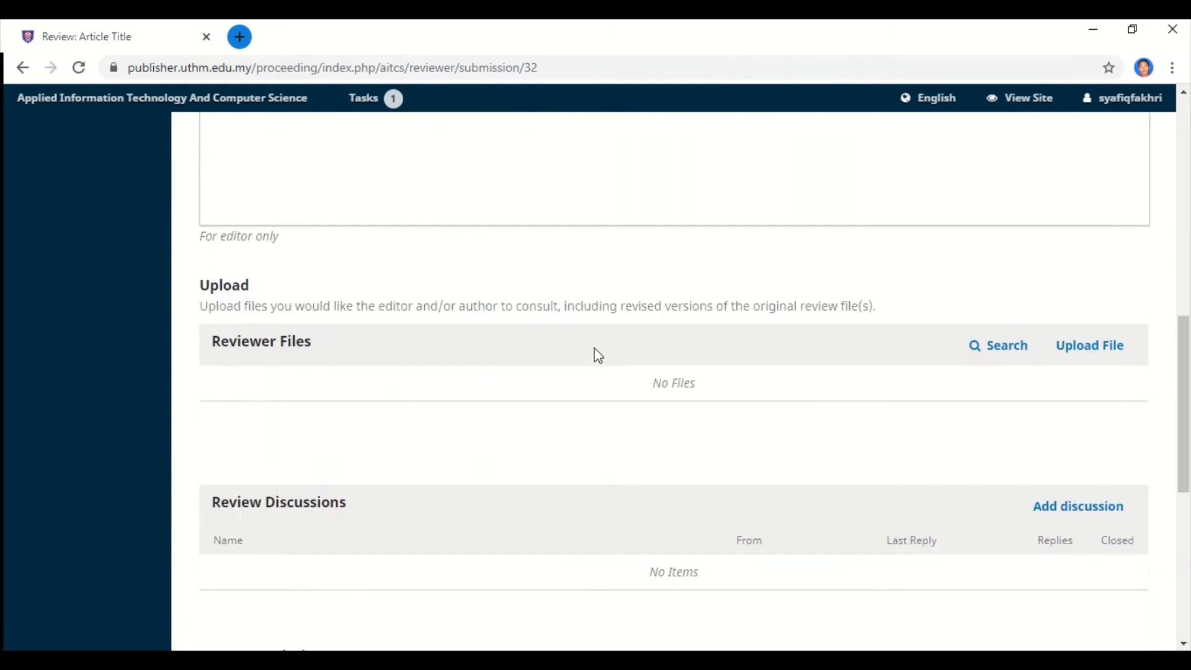
pyautogui.scroll(-1, 598, 355)
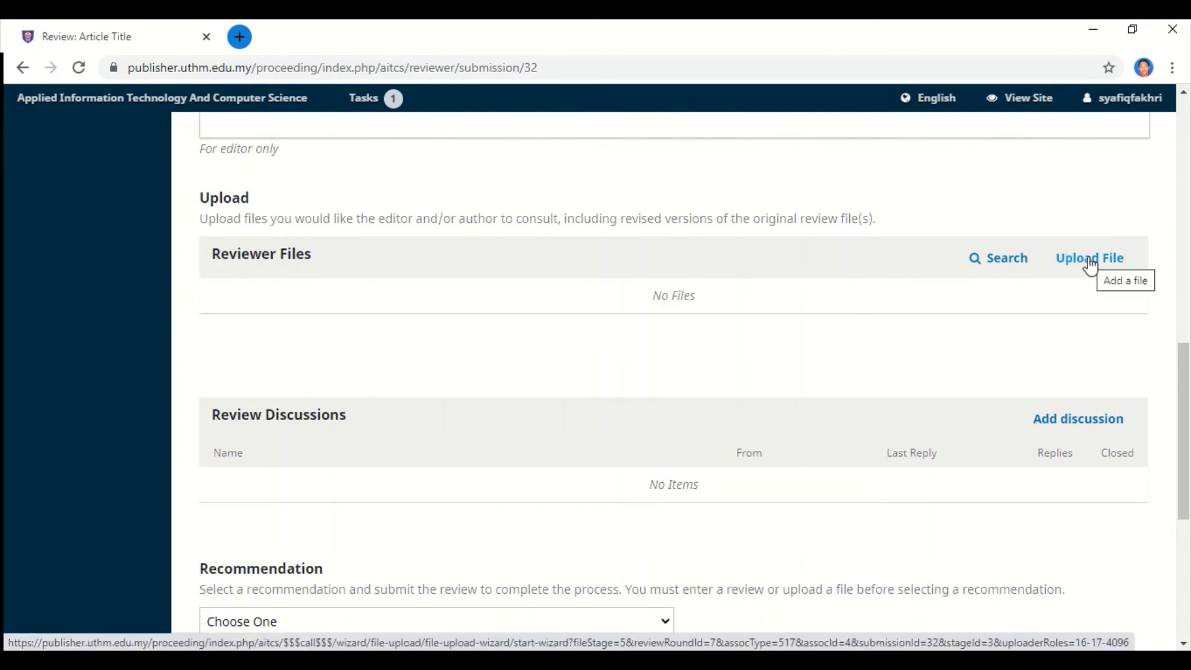
pyautogui.scroll(-1, 299, 333)
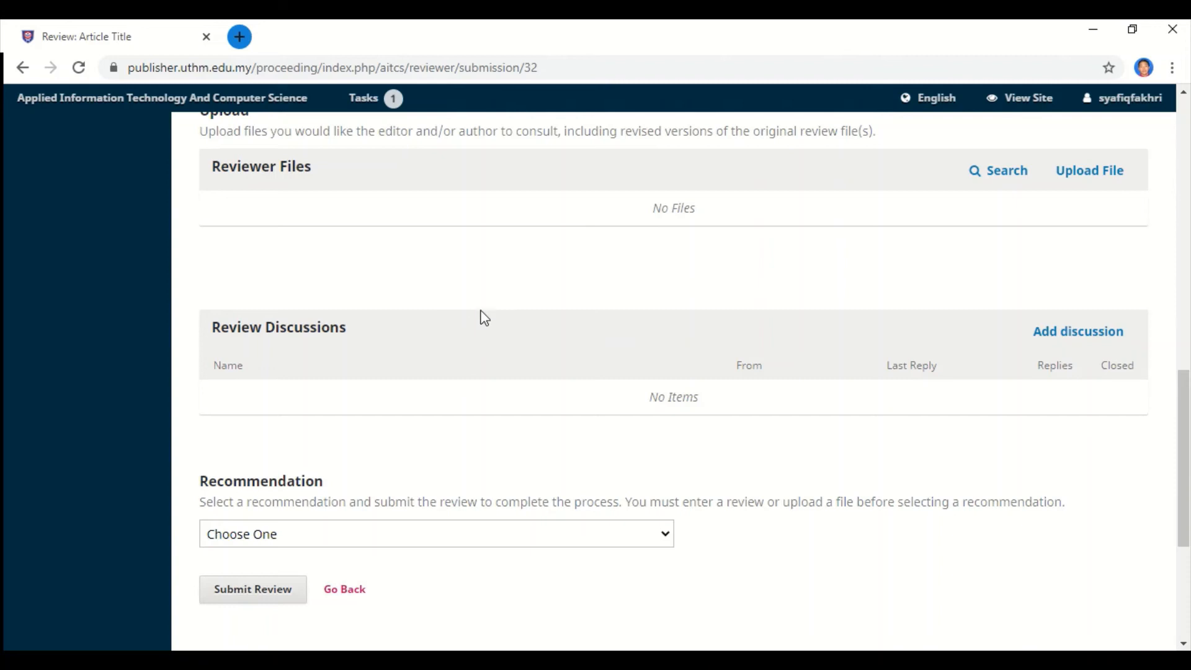
pyautogui.scroll(-2, 481, 316)
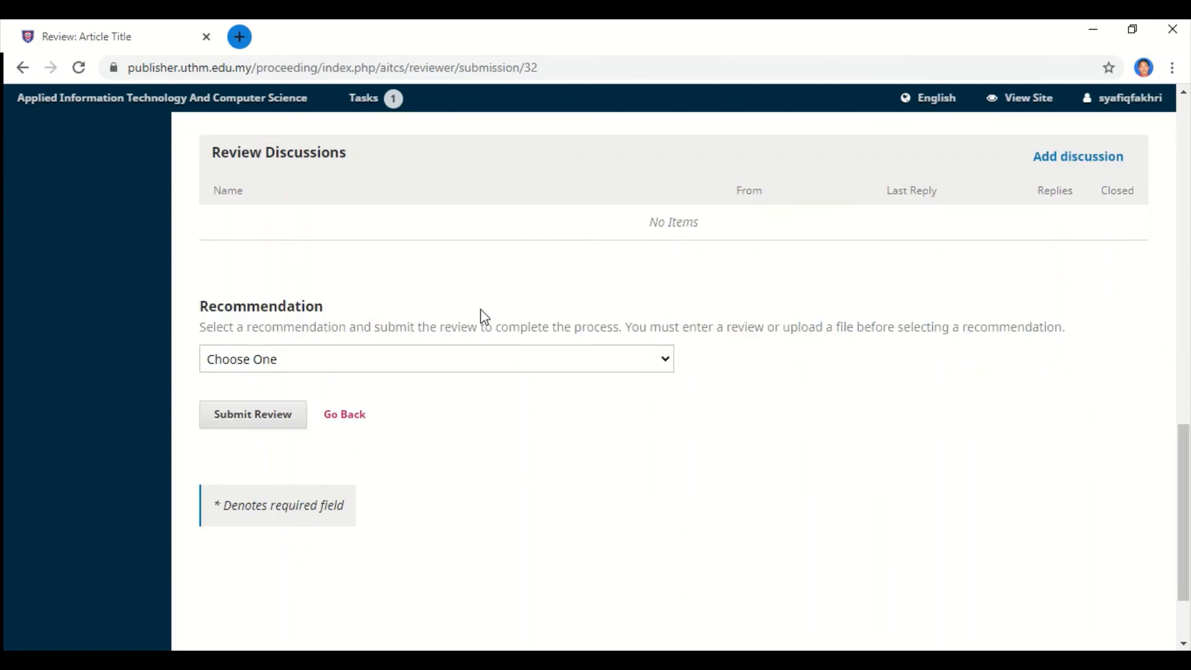
# Choose Accept Submission in the reviewer's Recommendation dropdown.
pyautogui.click(566, 360)
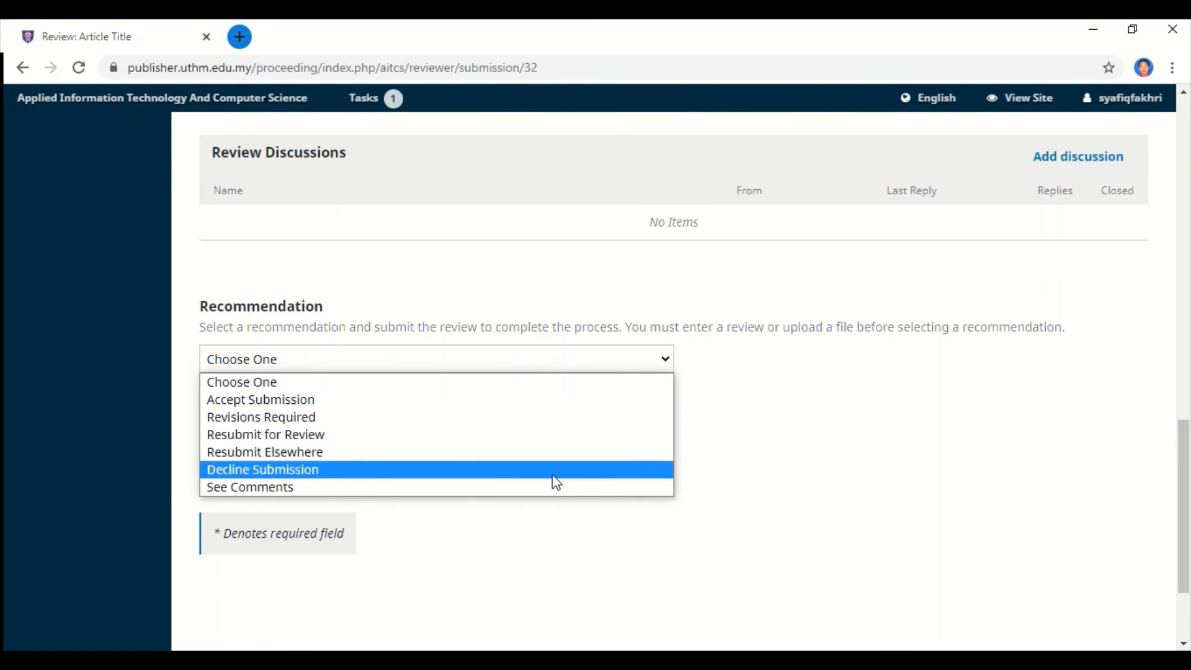
pyautogui.click(859, 441)
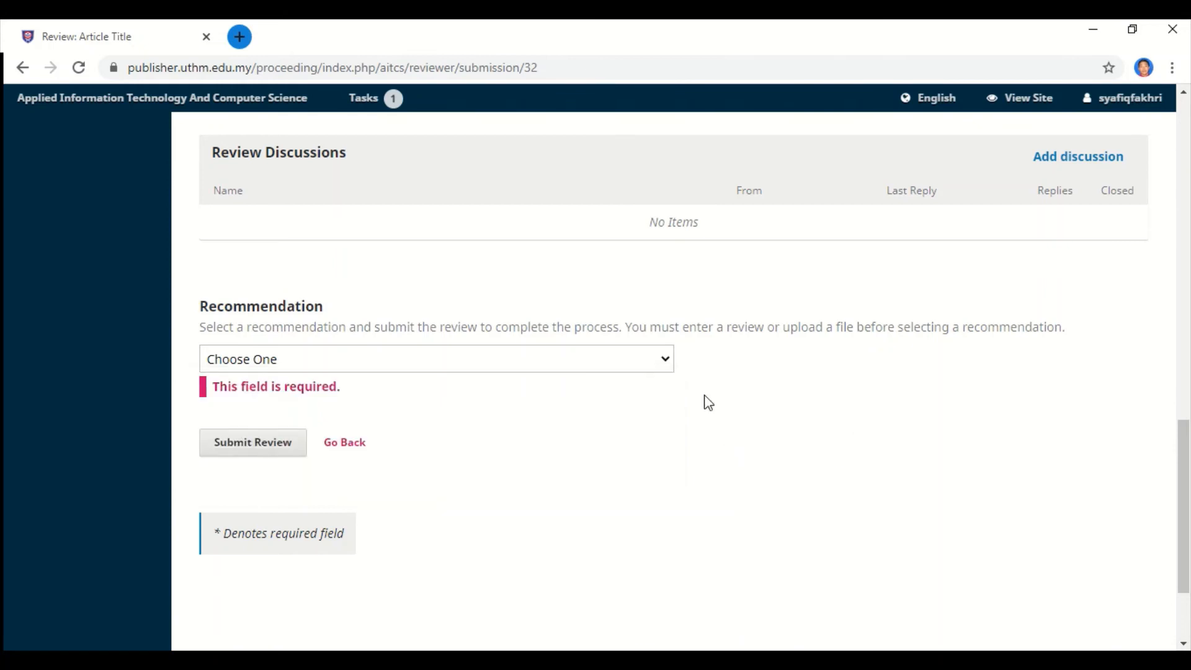
pyautogui.click(547, 366)
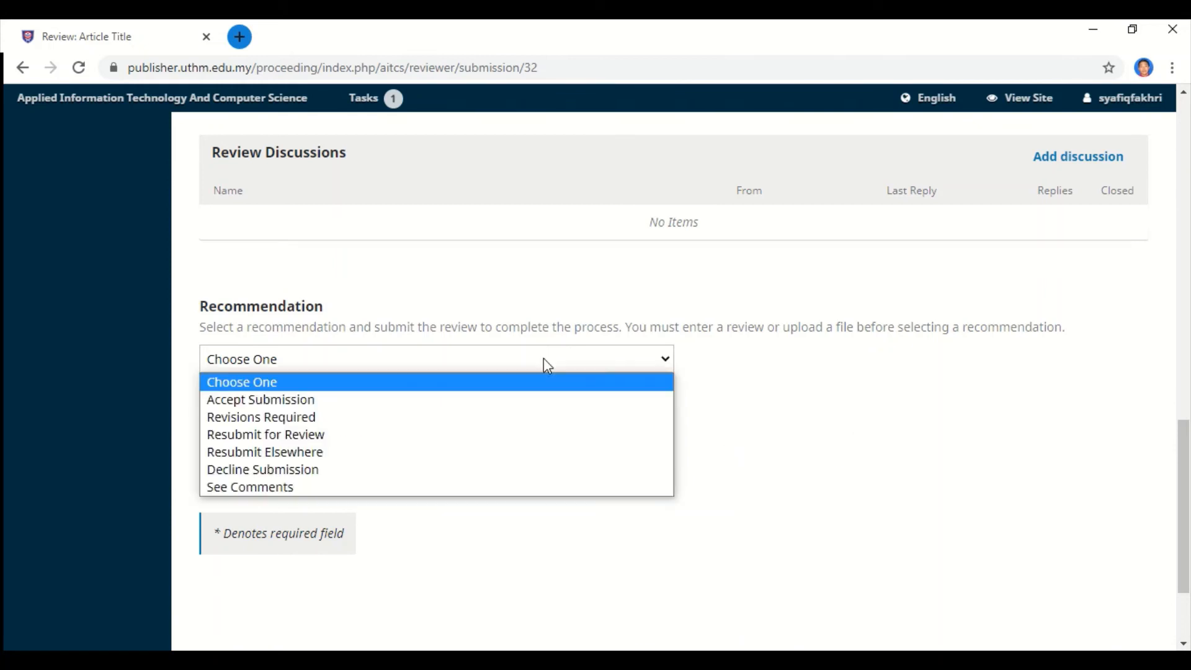
pyautogui.click(522, 400)
pyautogui.scroll(3, 808, 524)
pyautogui.scroll(3, 805, 516)
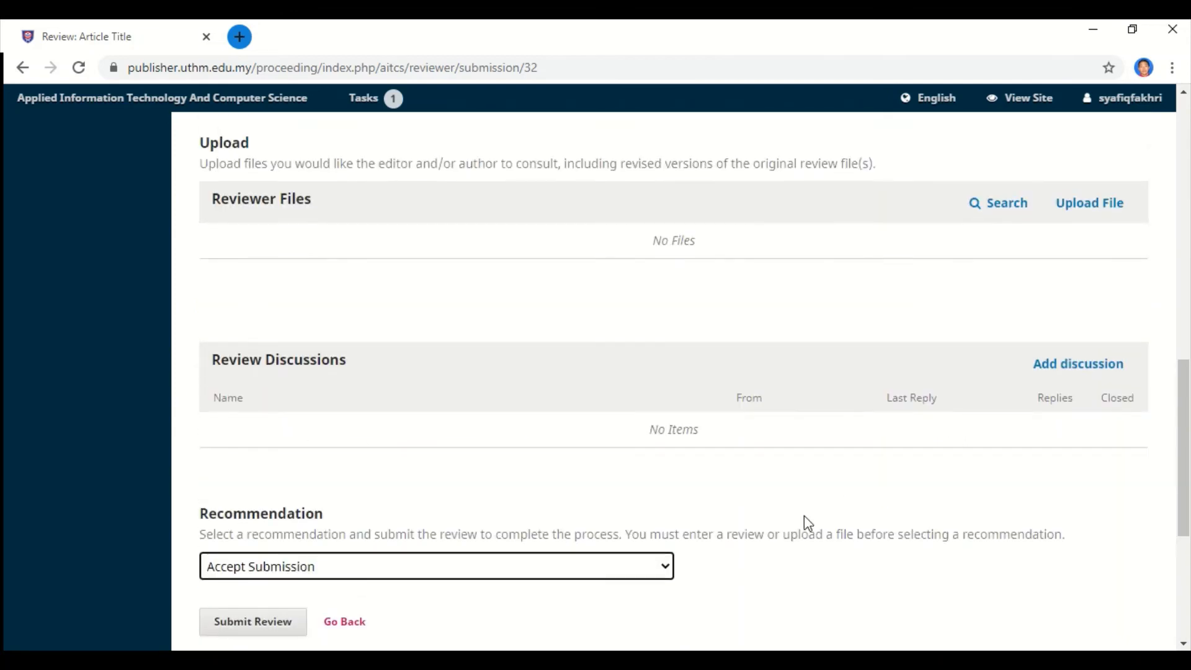
pyautogui.scroll(-6, 804, 516)
pyautogui.scroll(-1, 809, 524)
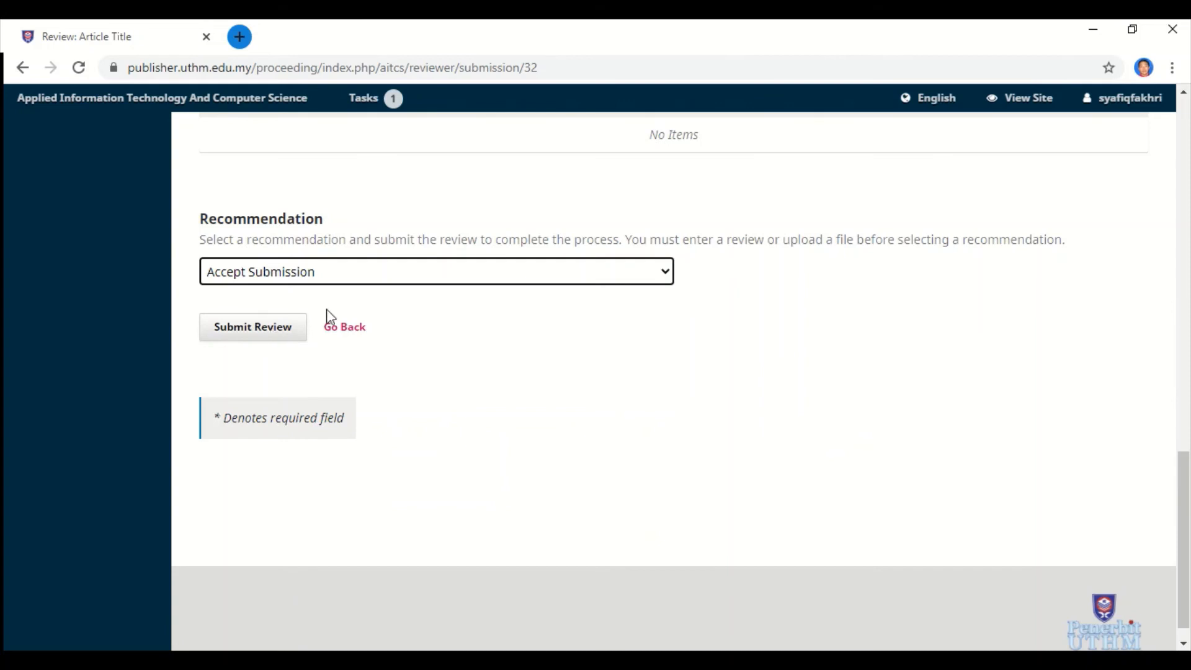
pyautogui.click(356, 273)
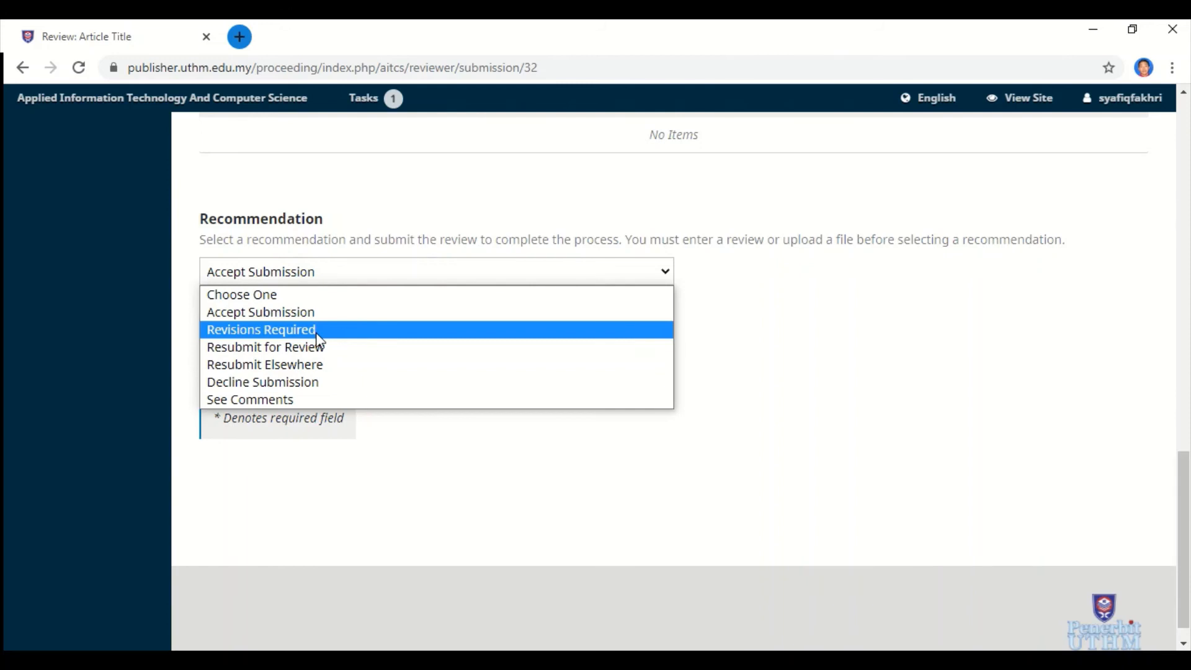
pyautogui.click(312, 467)
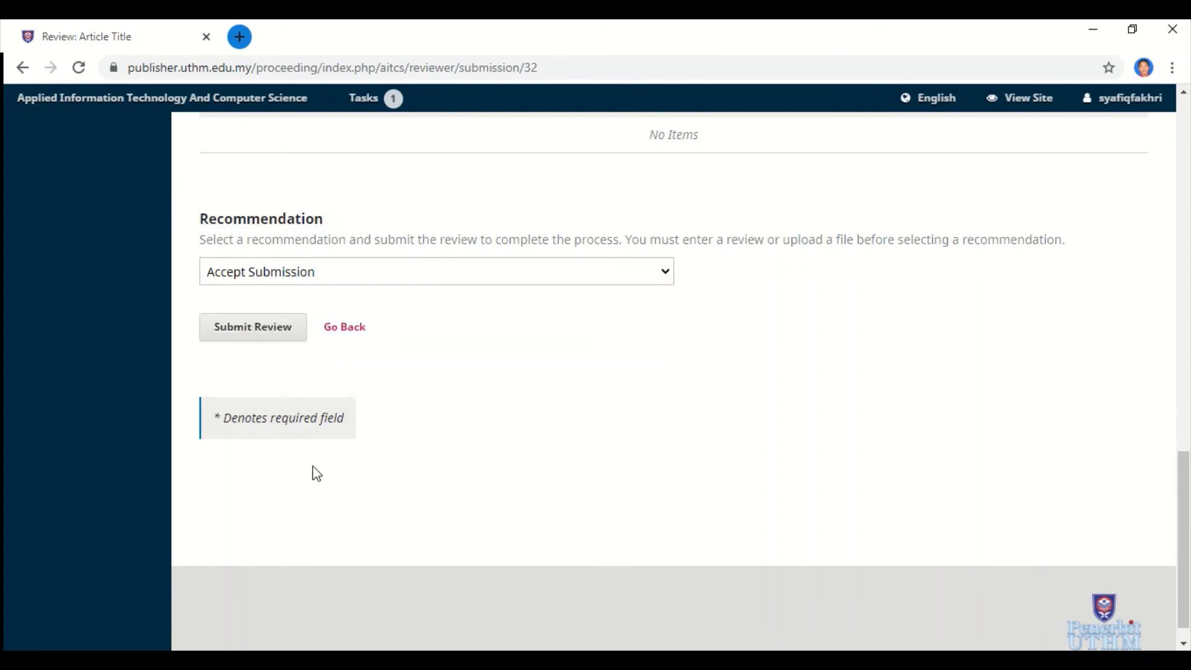
# Submit the review and confirm it, reaching step 4, Completion.
pyautogui.click(280, 329)
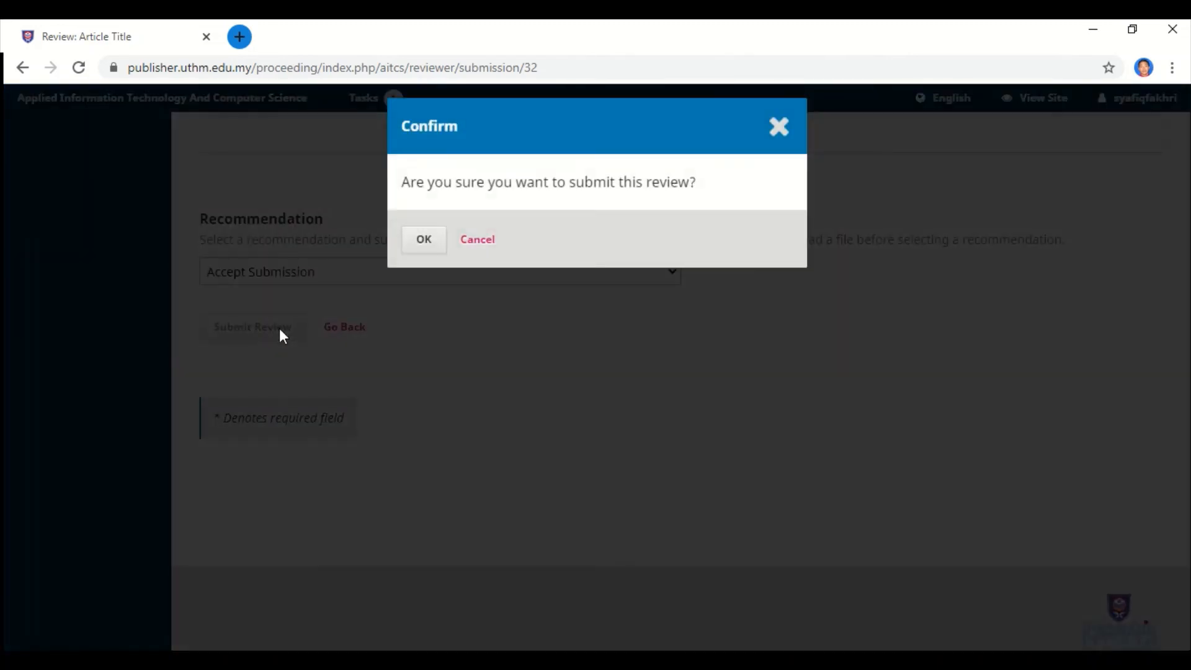
pyautogui.click(434, 248)
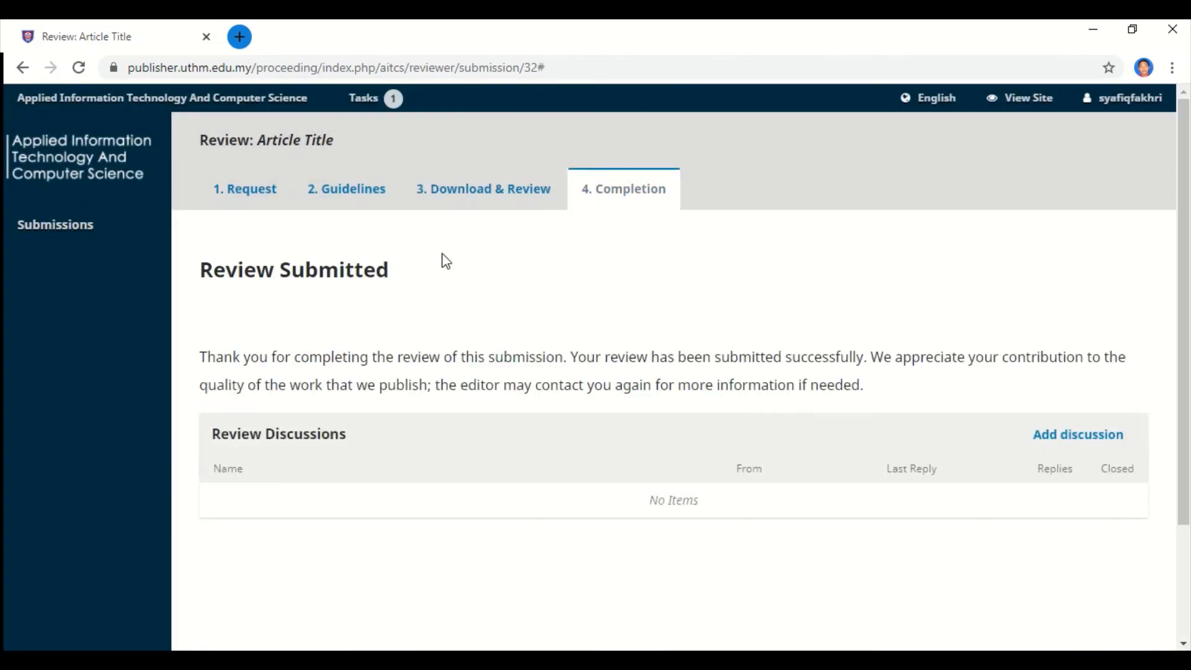
pyautogui.scroll(-2, 448, 261)
pyautogui.scroll(2, 448, 260)
pyautogui.scroll(-2, 451, 267)
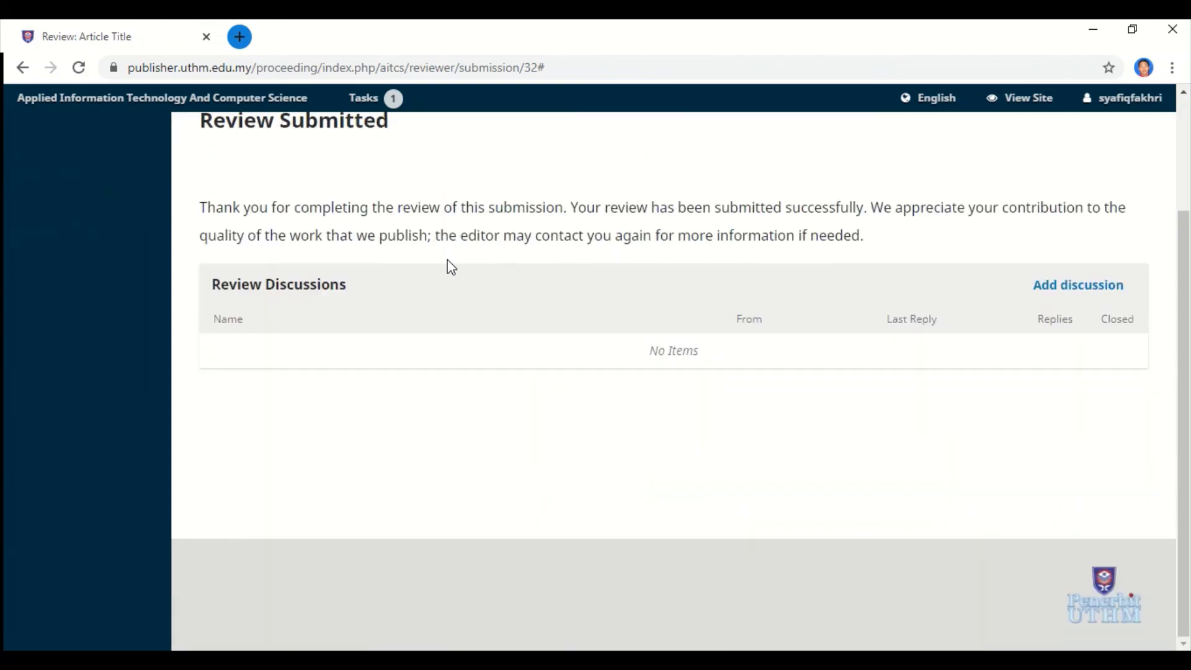
pyautogui.scroll(2, 451, 267)
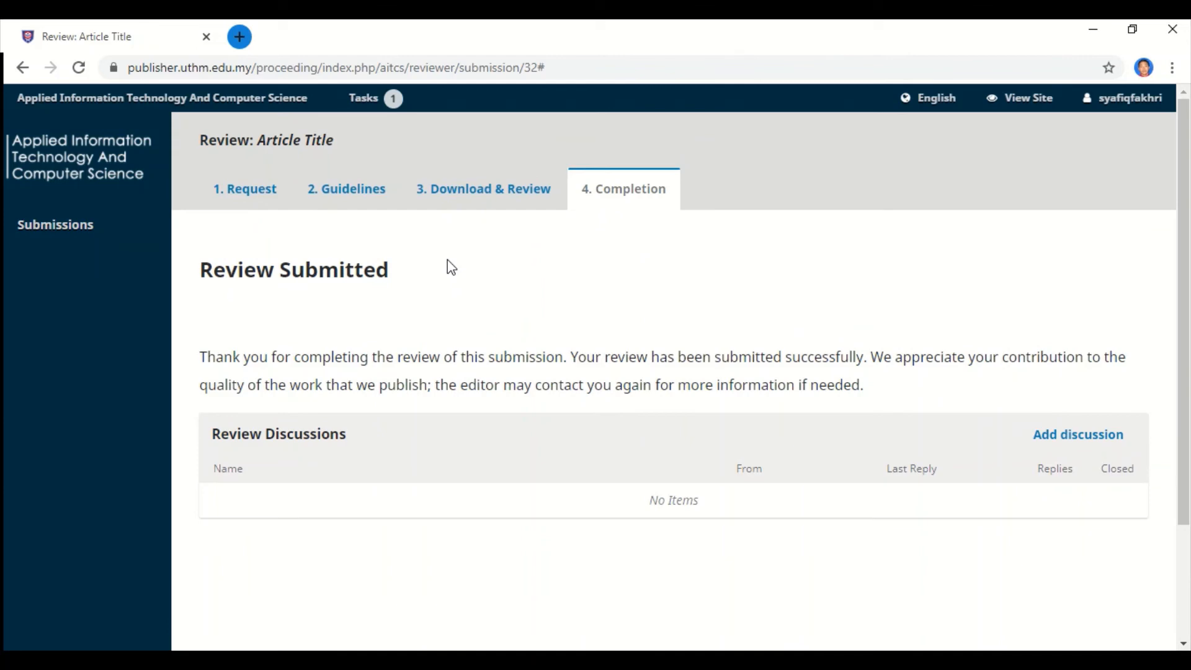
pyautogui.moveTo(1091, 181)
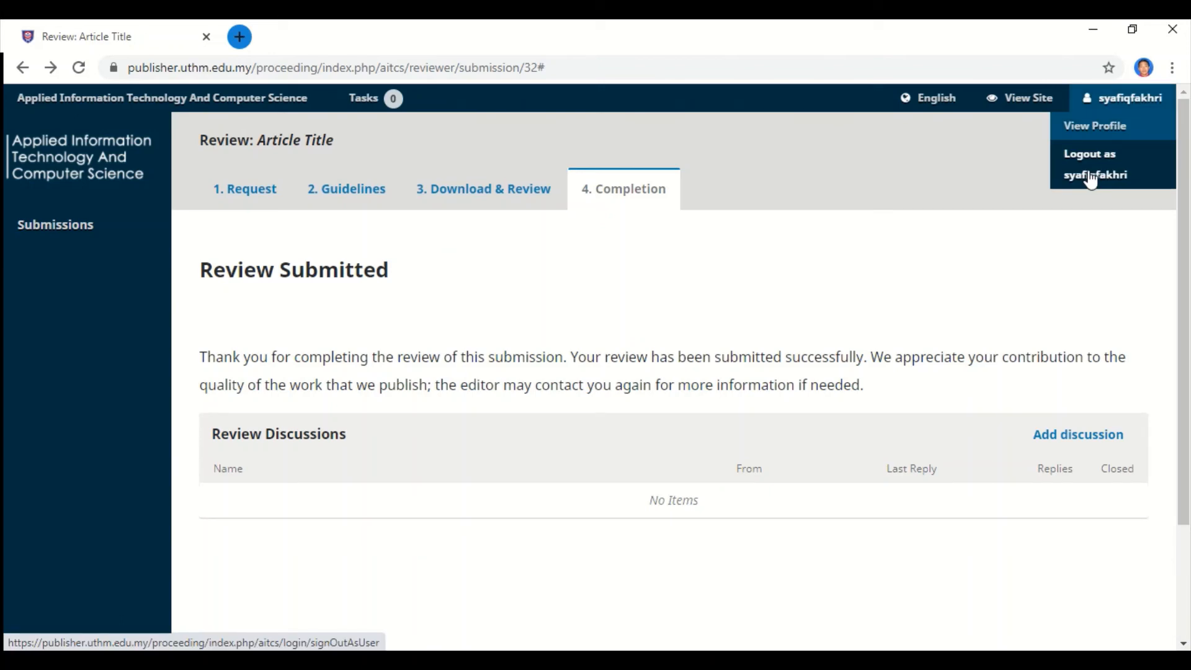
# Log out as the reviewer and switch to the journal editor's account from the site users list.
pyautogui.click(1092, 180)
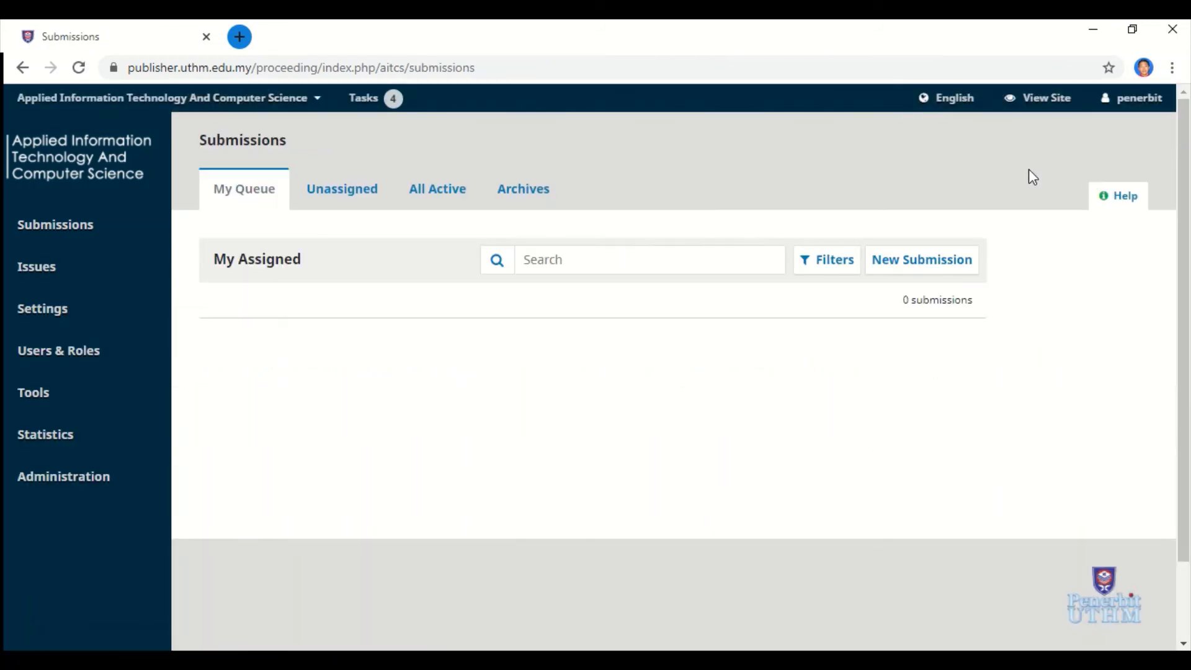
pyautogui.moveTo(1119, 109)
pyautogui.click(428, 589)
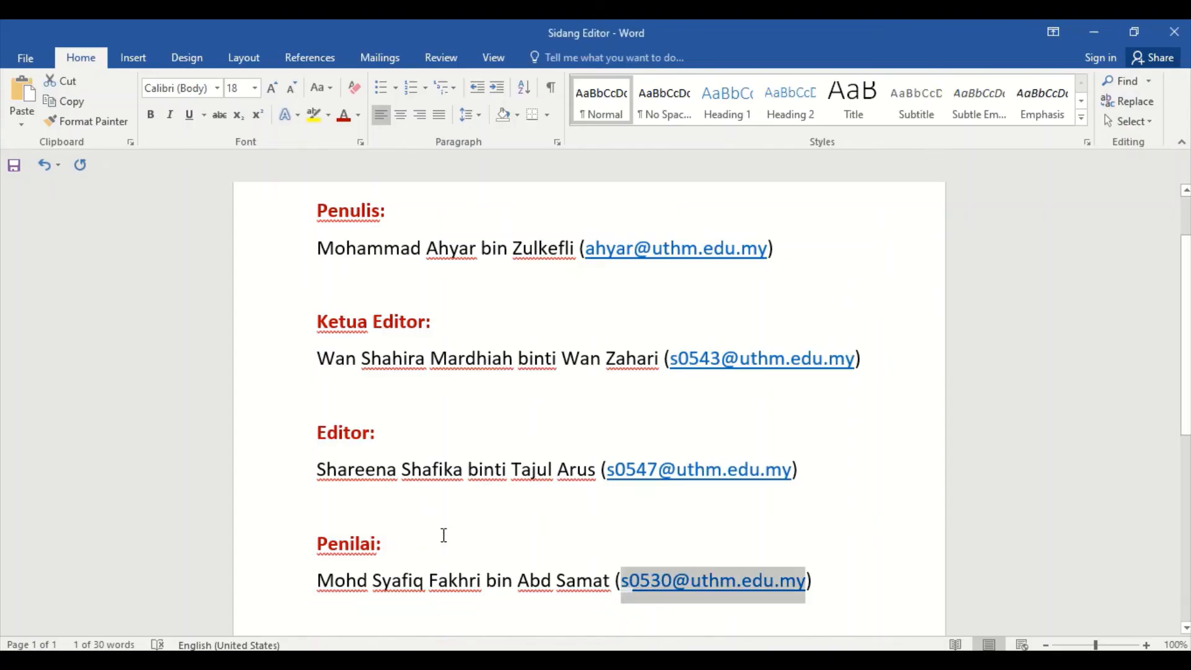
pyautogui.click(395, 658)
pyautogui.moveTo(52, 335)
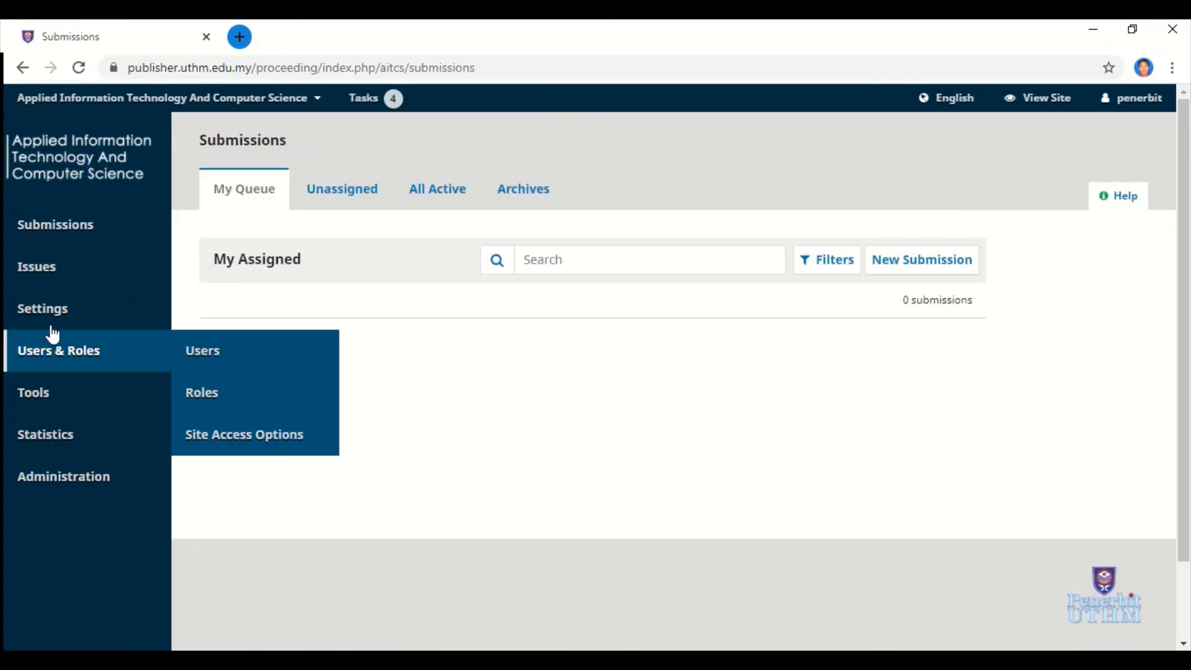
pyautogui.click(218, 355)
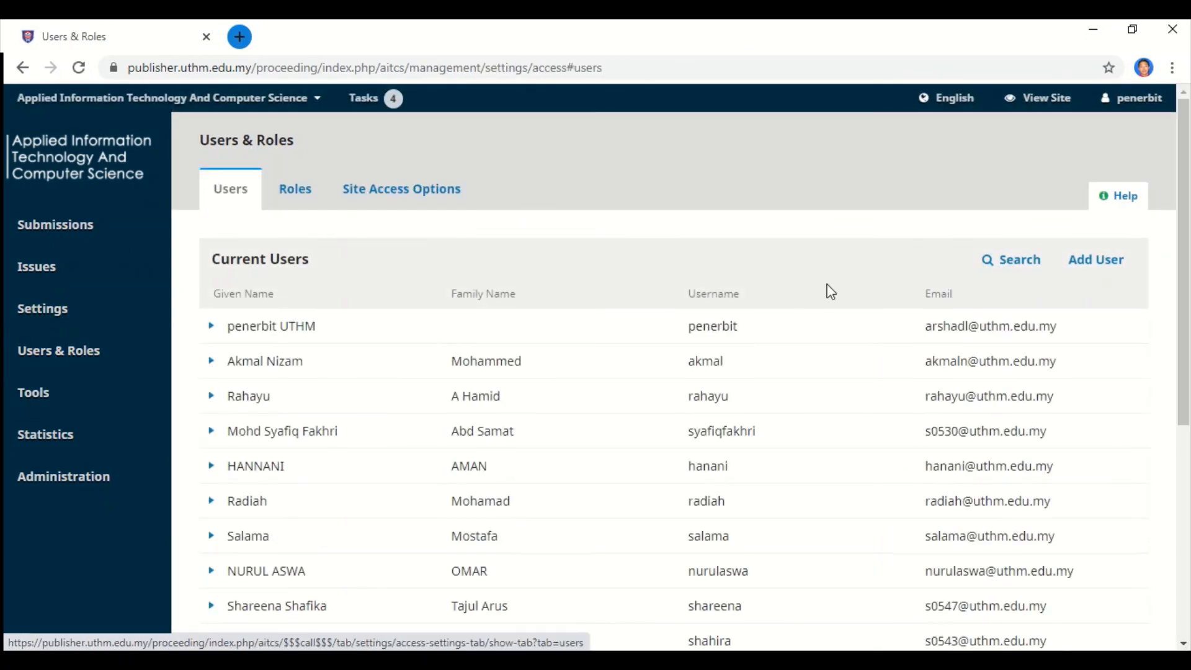
pyautogui.click(996, 273)
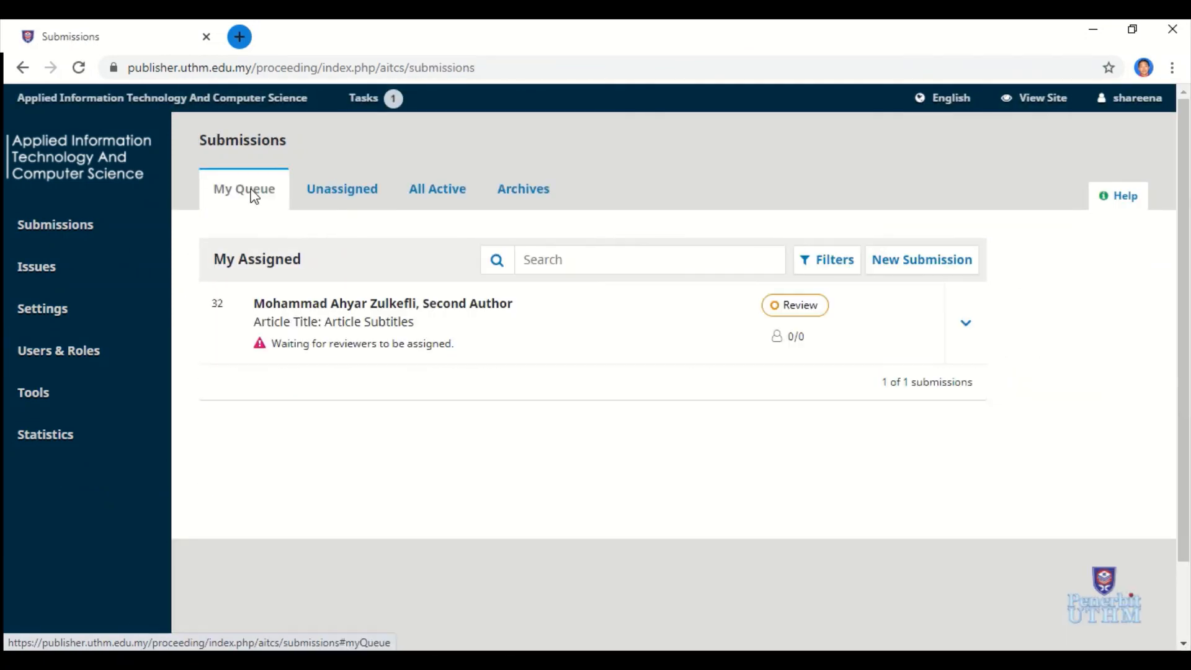
# Open submission 32's workflow from the editor's queue and view Round 2 of the review stage.
pyautogui.click(372, 109)
pyautogui.scroll(-1, 840, 316)
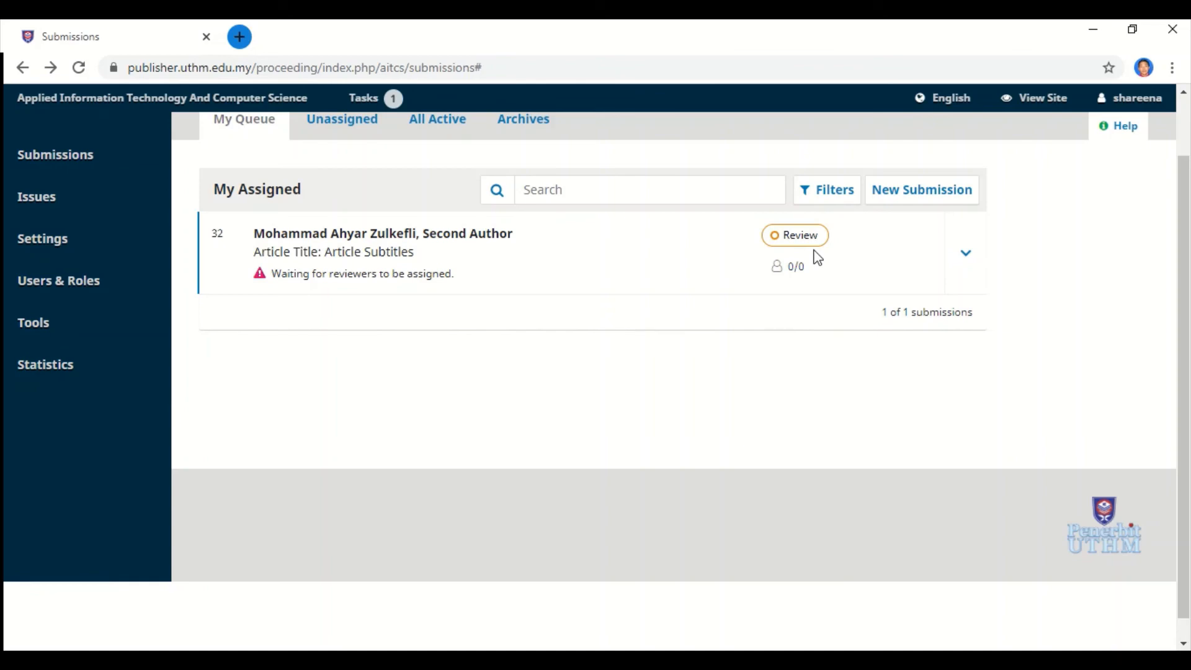
pyautogui.click(393, 249)
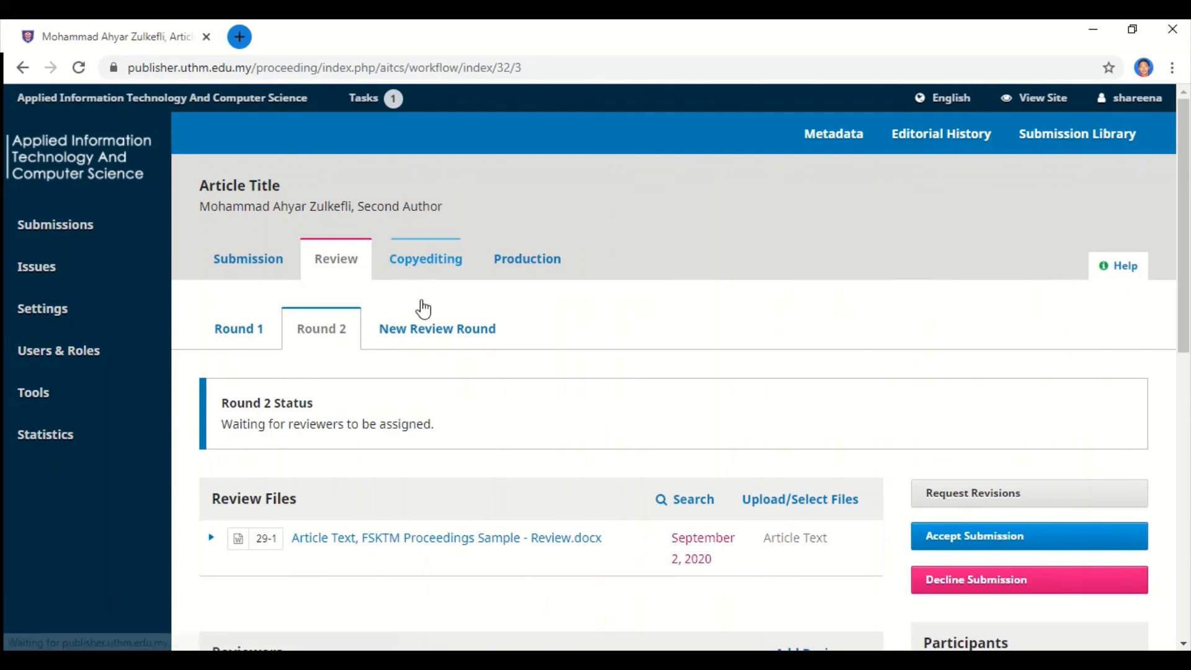
pyautogui.scroll(-2, 439, 354)
pyautogui.scroll(-8, 444, 355)
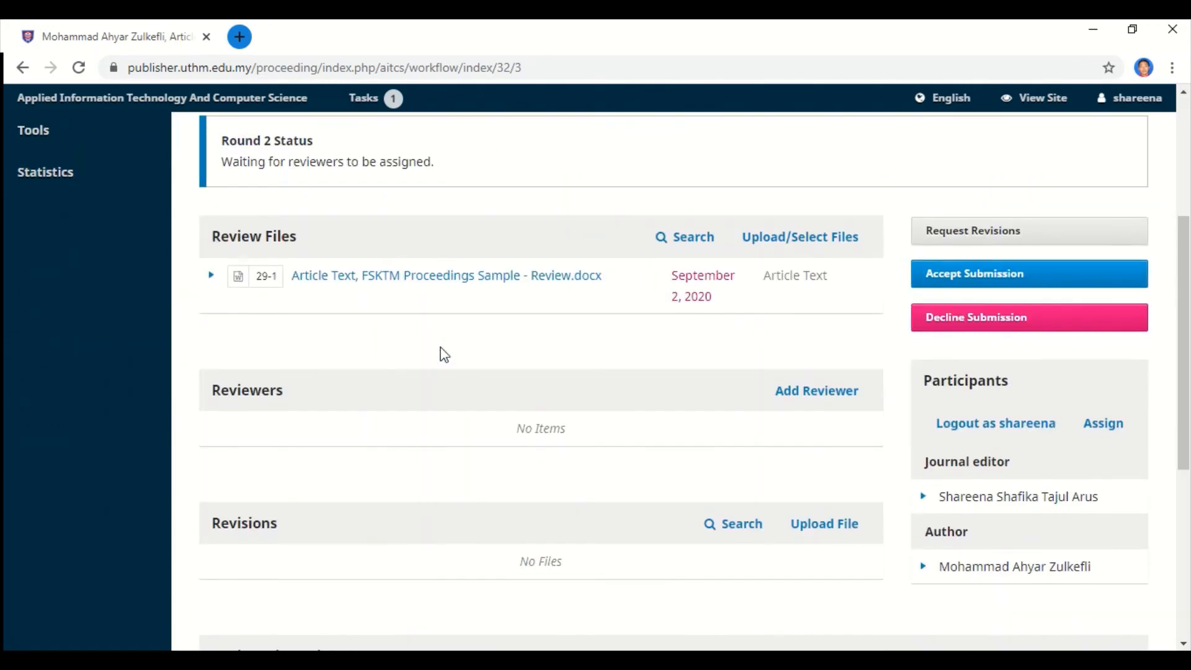
pyautogui.scroll(6, 445, 355)
pyautogui.scroll(3, 444, 355)
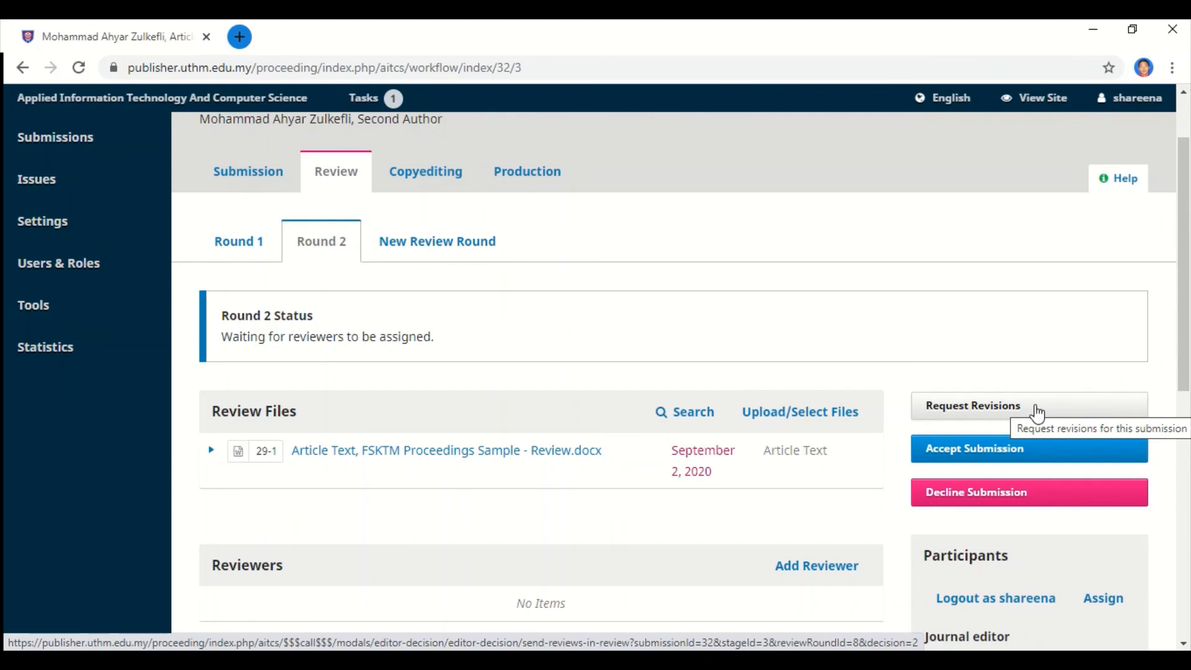
pyautogui.scroll(-1, 1027, 450)
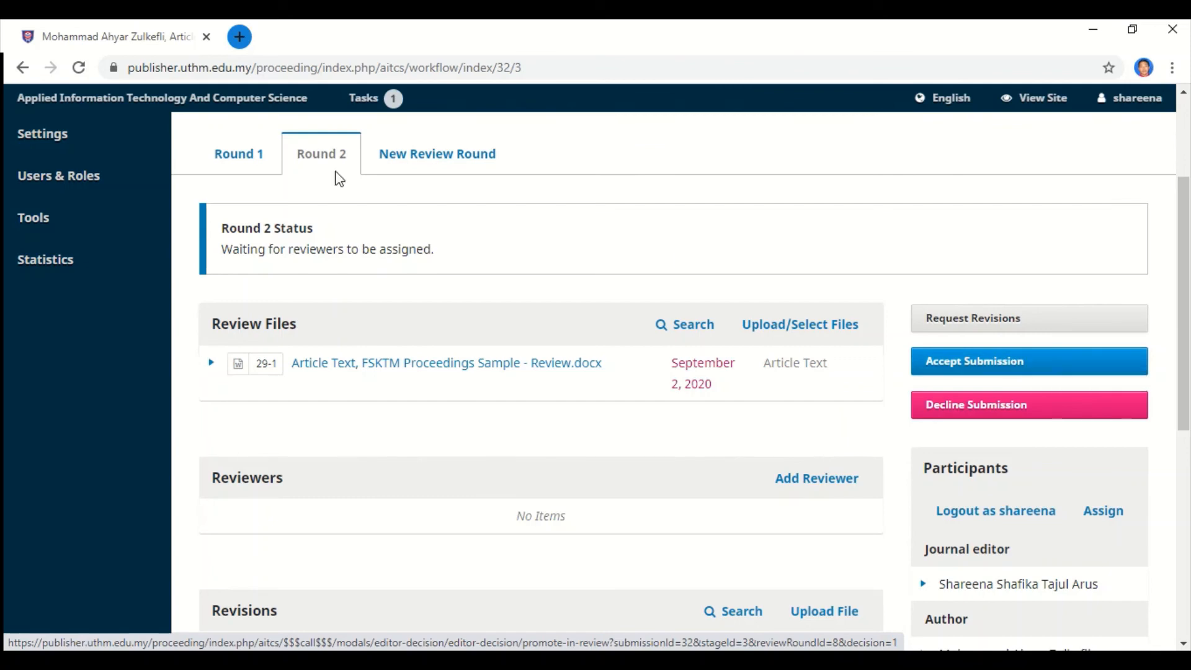
pyautogui.click(244, 158)
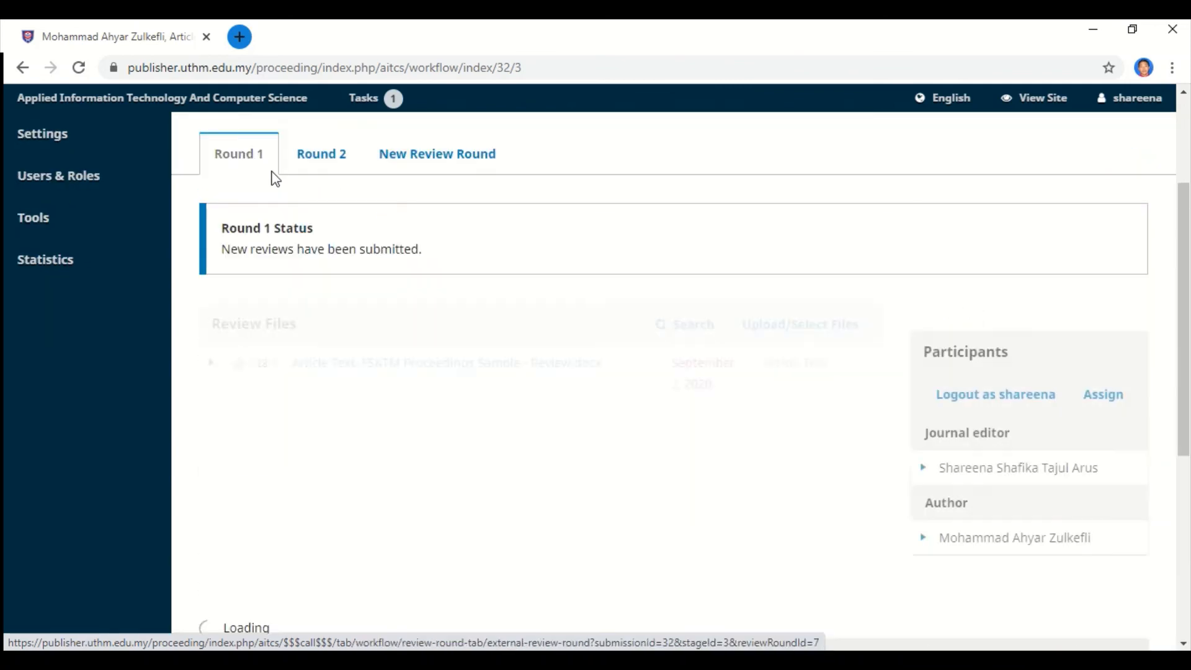
pyautogui.scroll(-2, 291, 222)
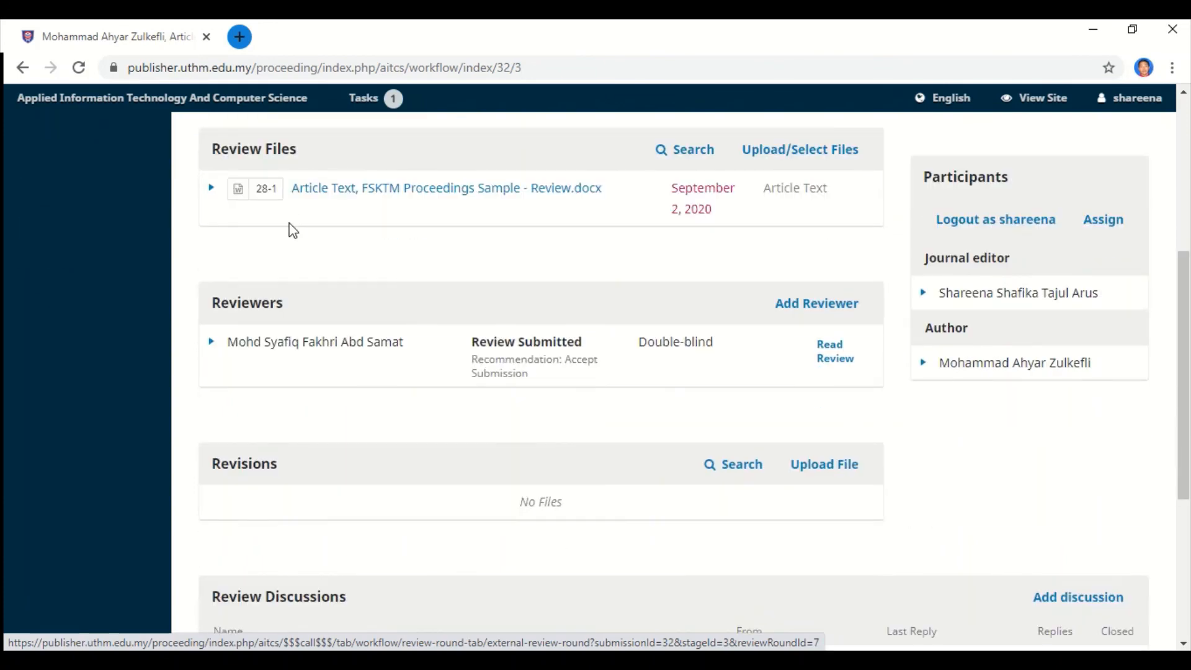
pyautogui.scroll(3, 292, 229)
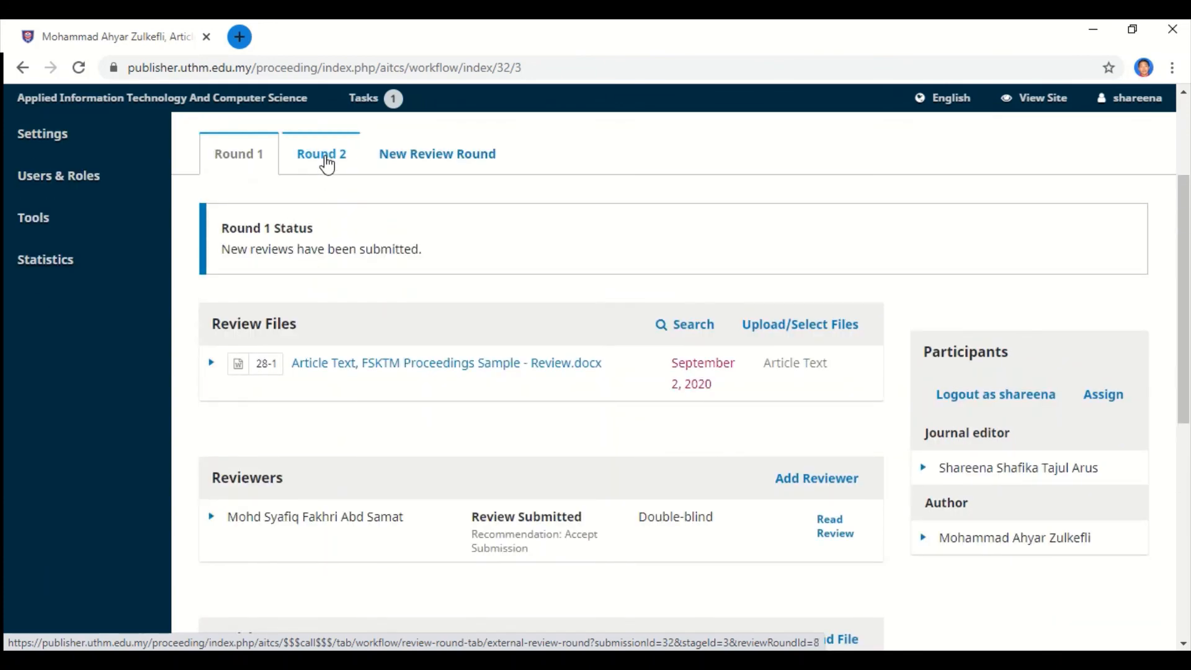
pyautogui.click(325, 158)
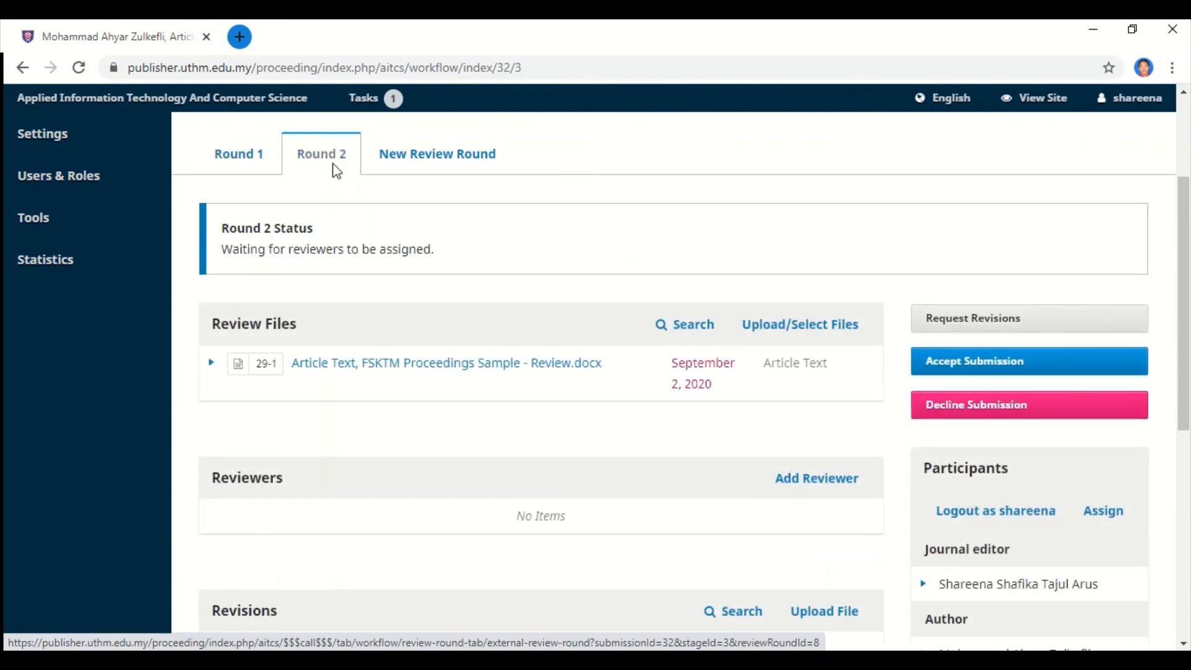
pyautogui.click(257, 160)
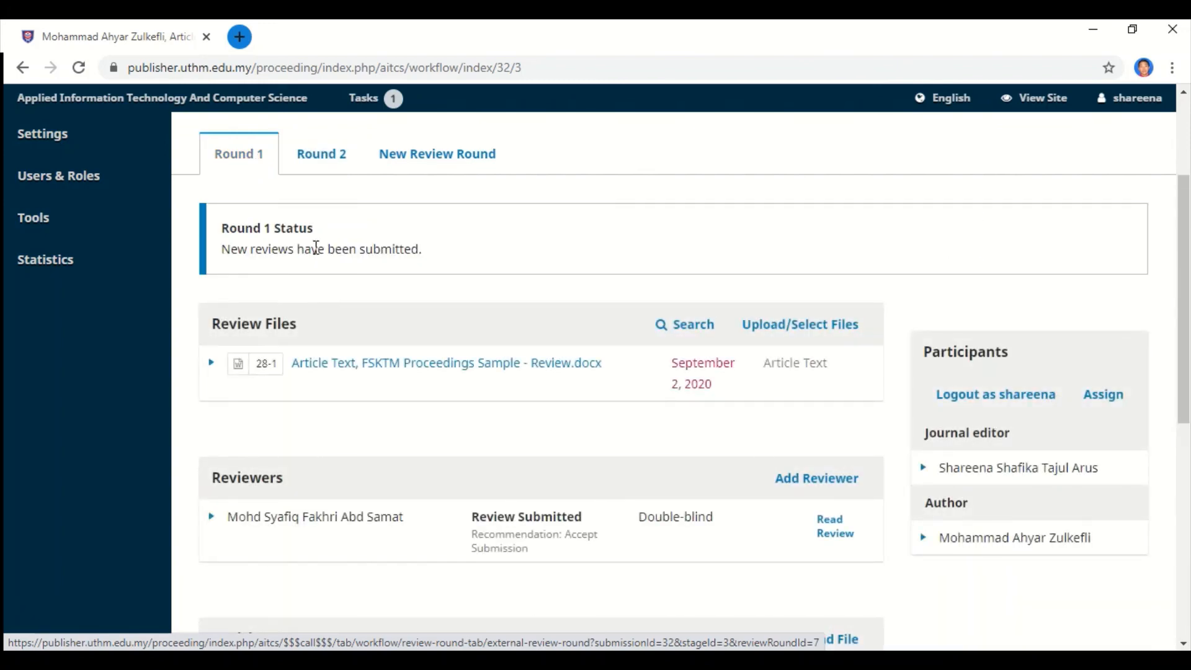
pyautogui.scroll(-3, 309, 248)
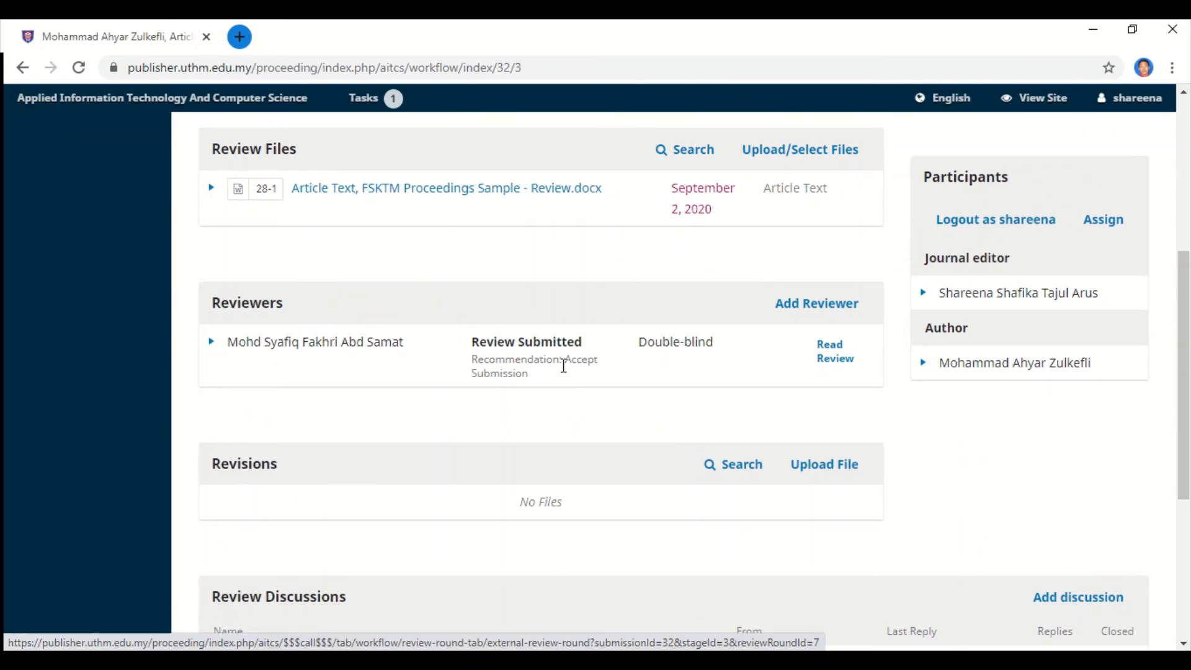
pyautogui.moveTo(563, 360); pyautogui.dragTo(597, 380)
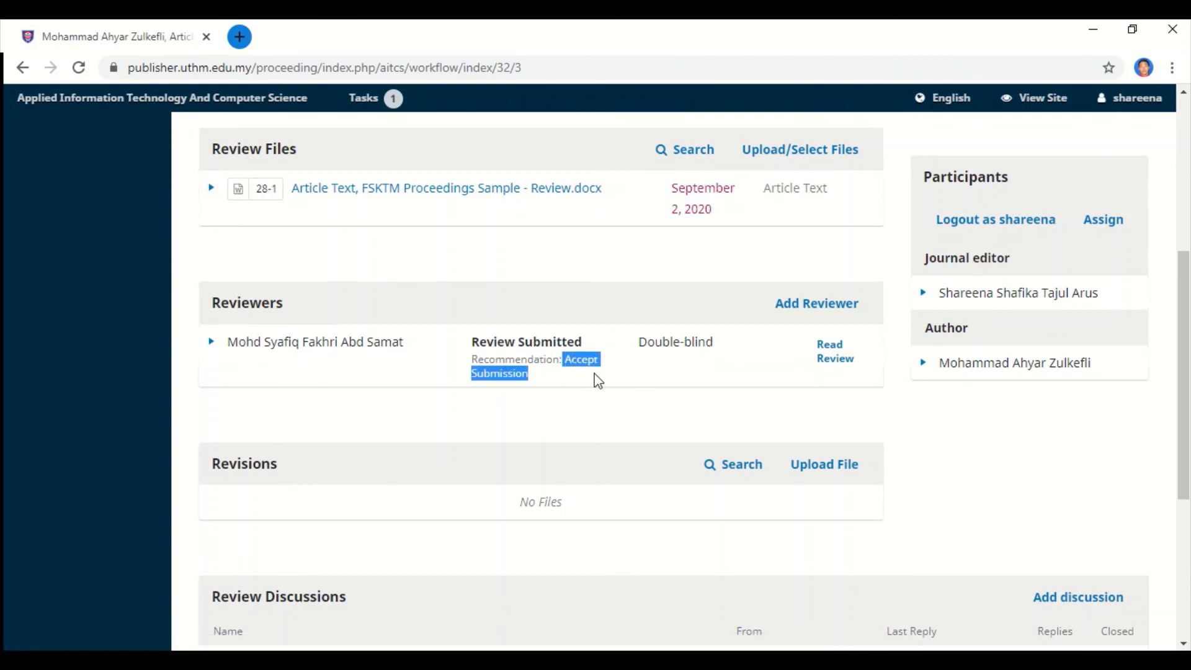
pyautogui.scroll(3, 555, 385)
pyautogui.click(318, 154)
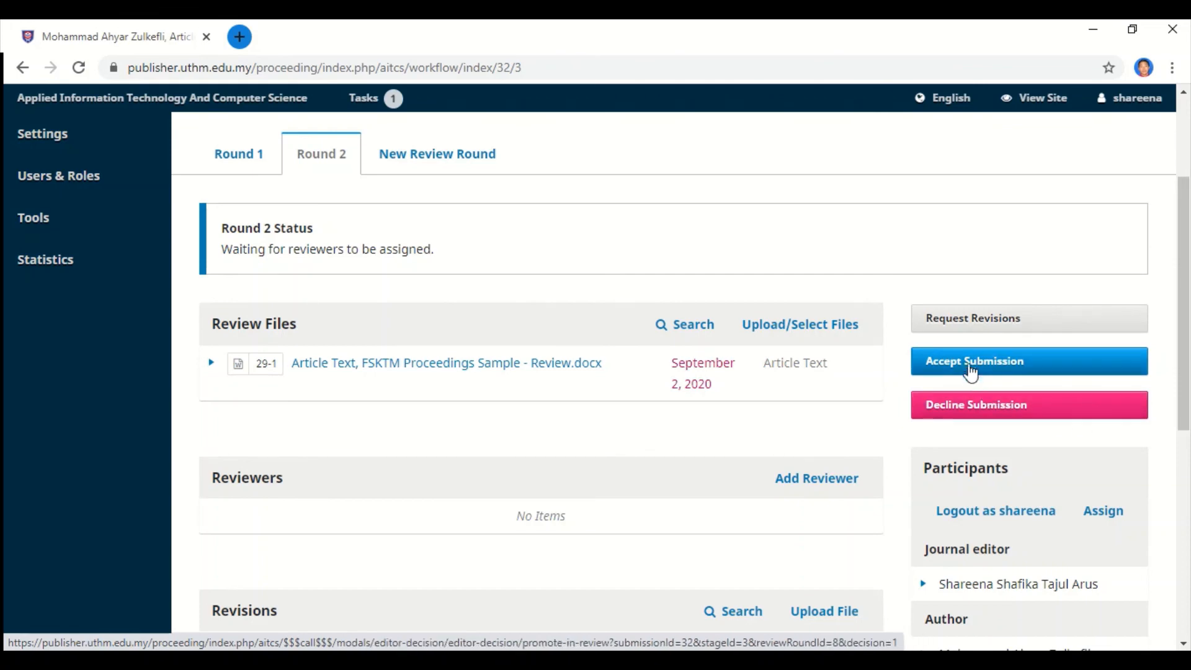
# Record the Accept Submission decision for submission 32, sending it to the empty Copyediting stage.
pyautogui.click(971, 366)
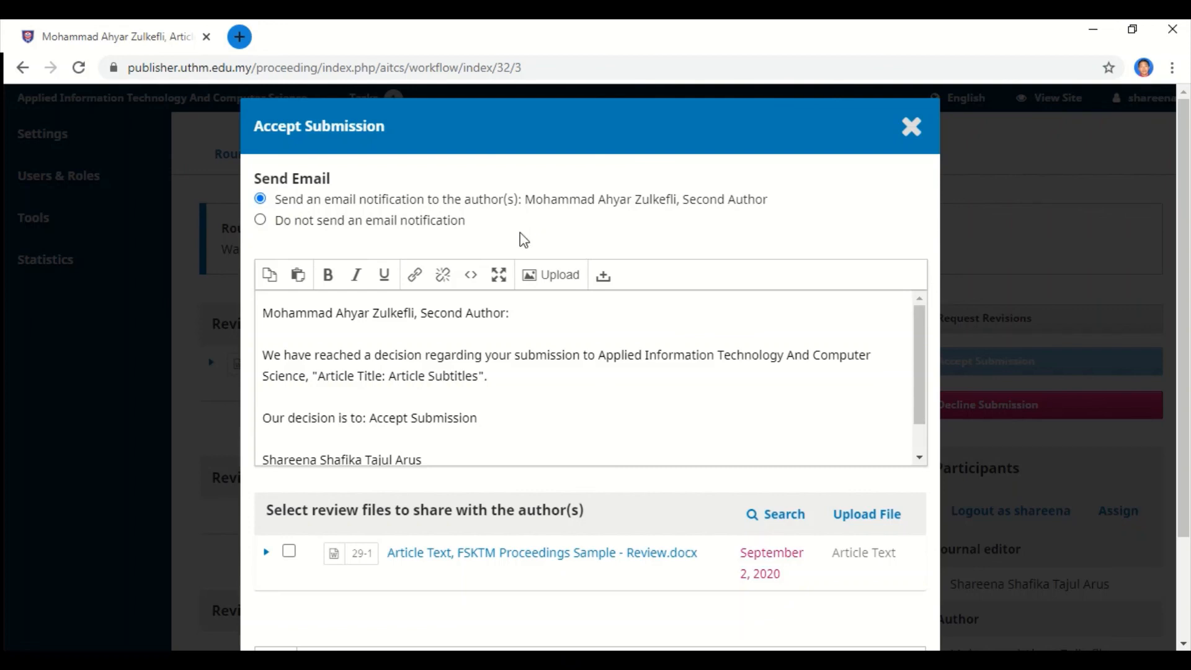
pyautogui.scroll(-1, 529, 317)
pyautogui.scroll(-3, 571, 443)
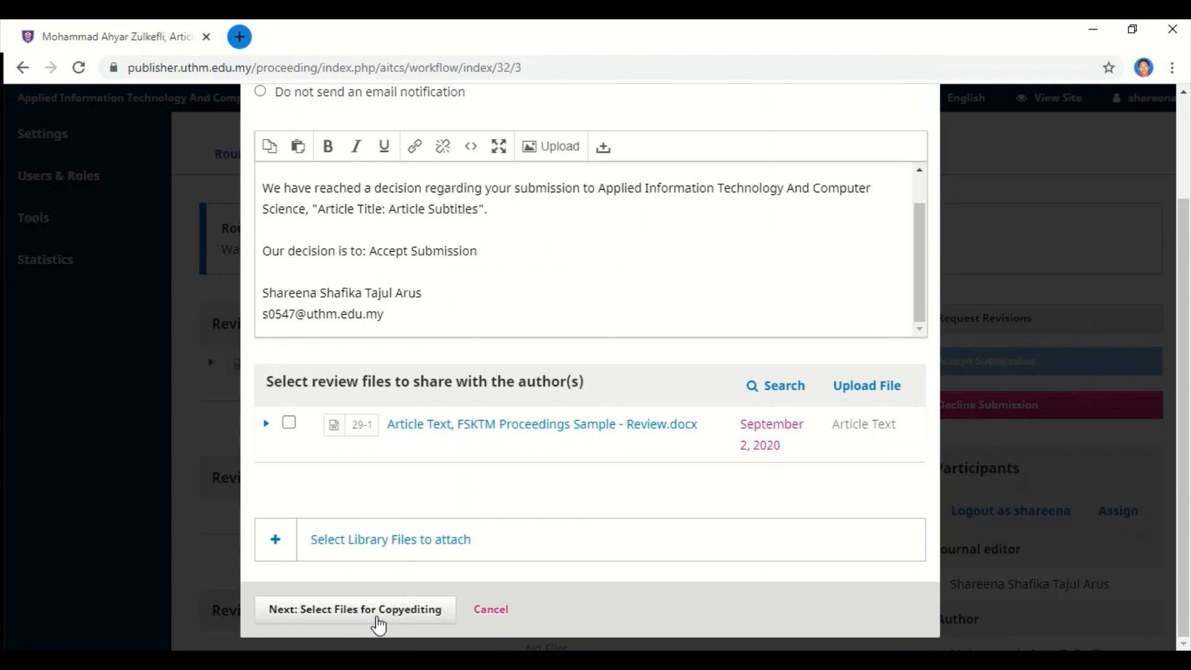
pyautogui.click(379, 625)
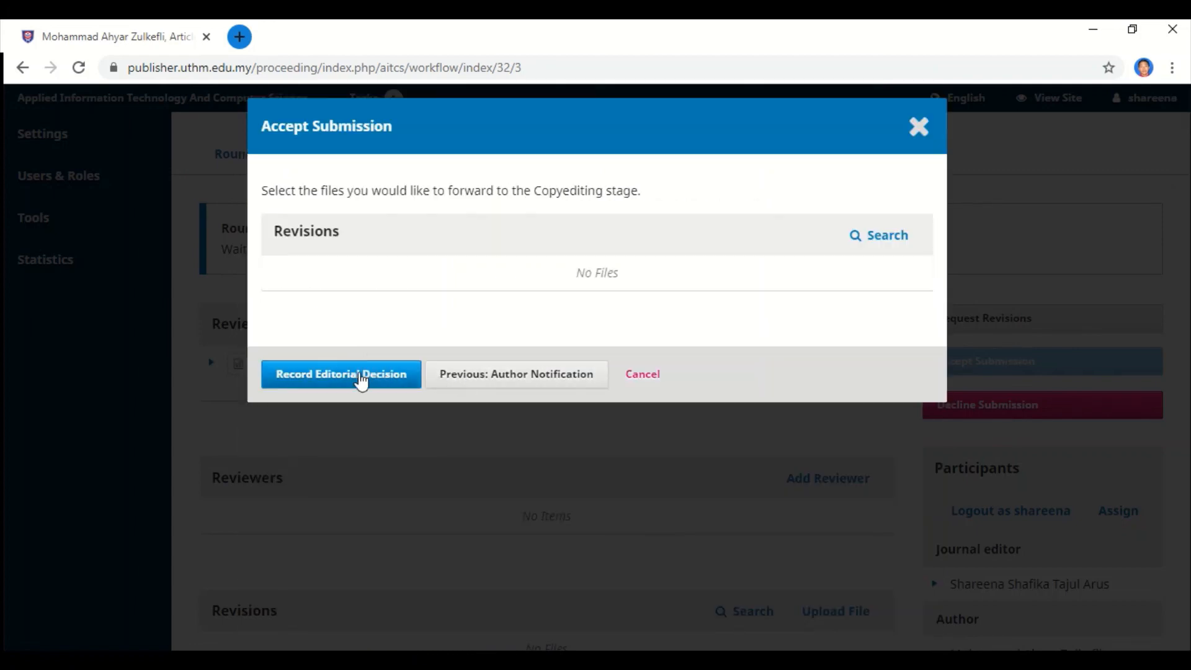
pyautogui.click(362, 377)
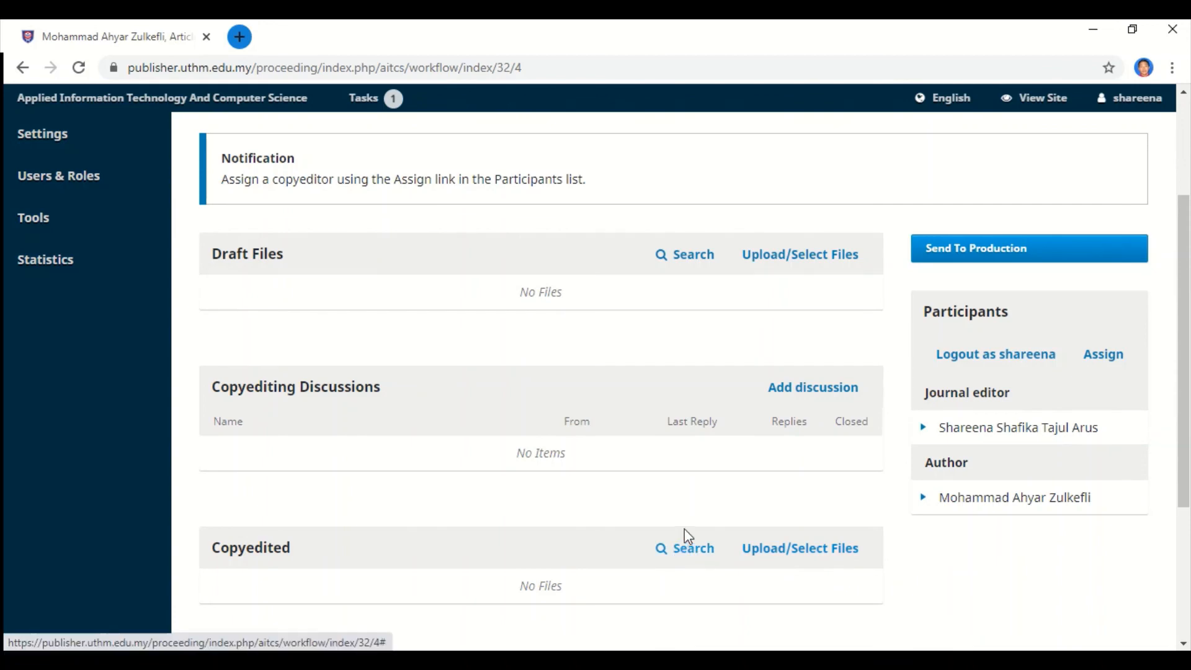
pyautogui.scroll(-1, 684, 531)
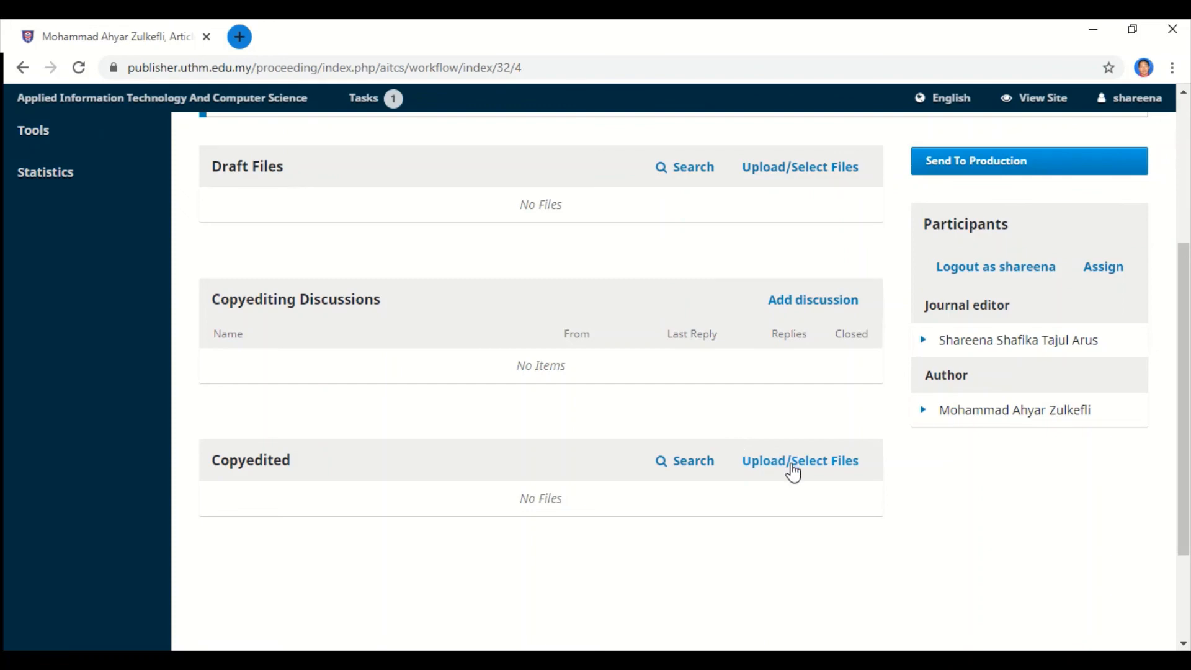
# Copy the FSKTM Proceedings Sample document and paste a duplicate onto the desktop.
pyautogui.click(1096, 32)
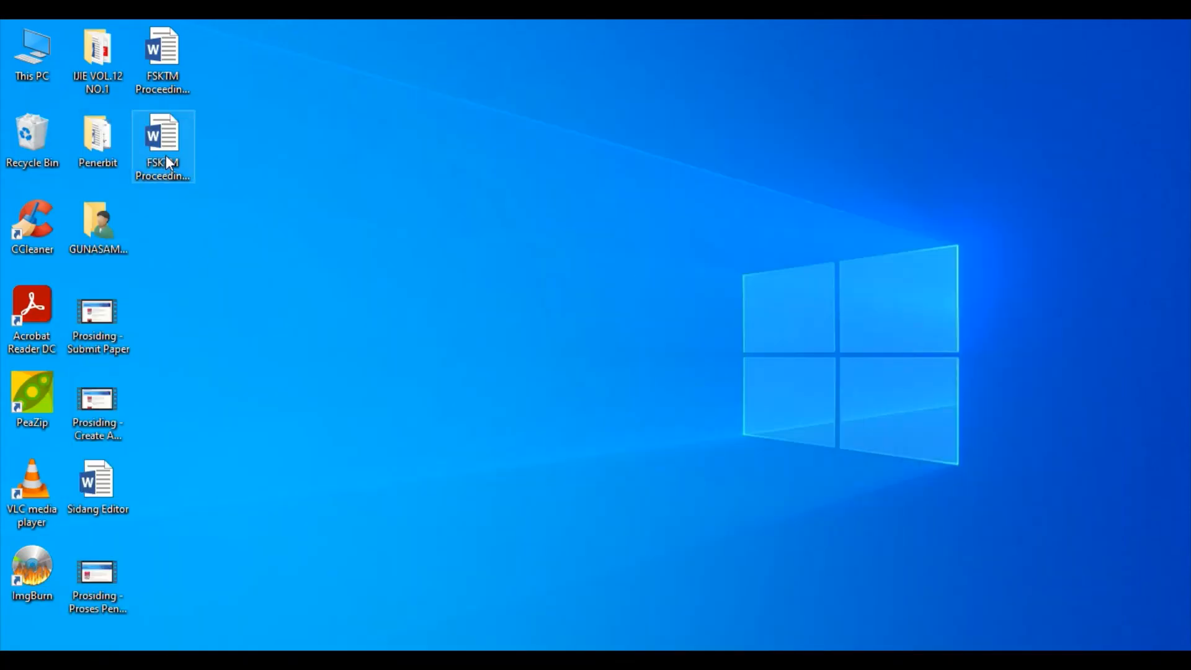
pyautogui.click(165, 155)
pyautogui.click(163, 53)
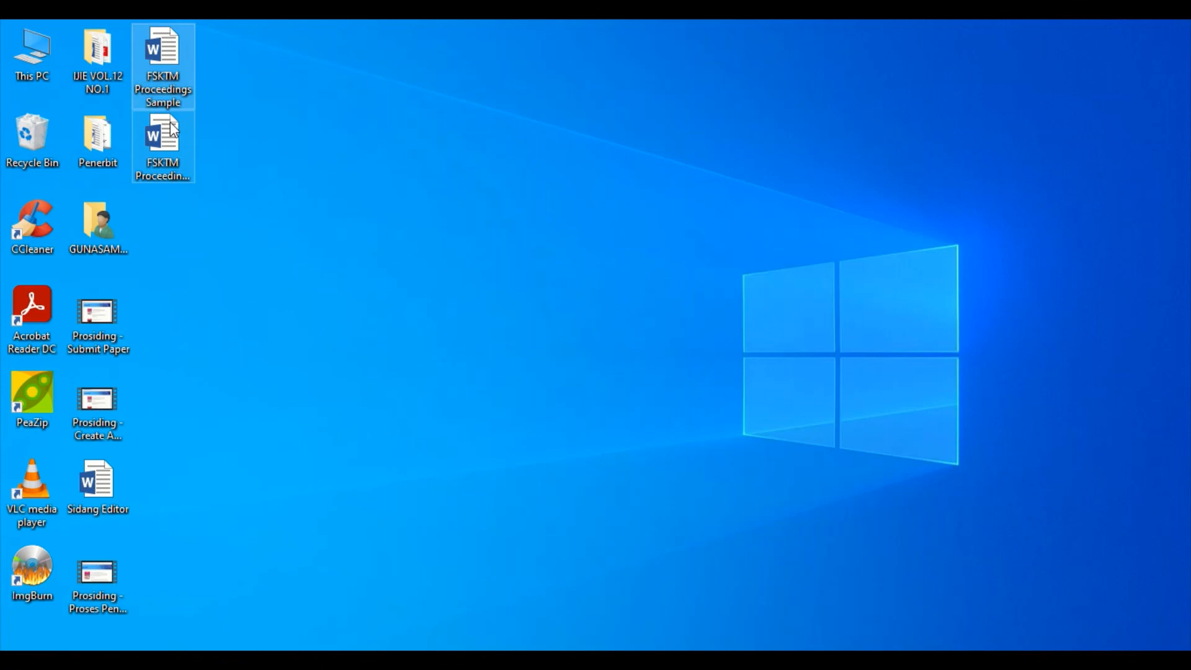
pyautogui.click(173, 154)
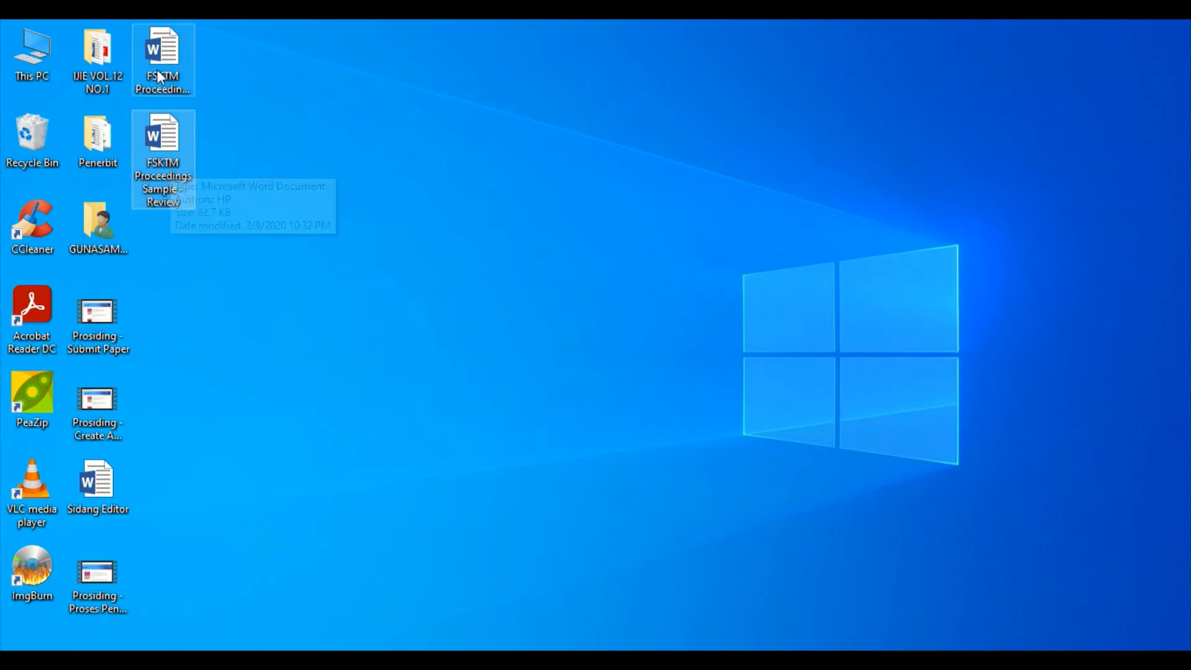
pyautogui.click(160, 88)
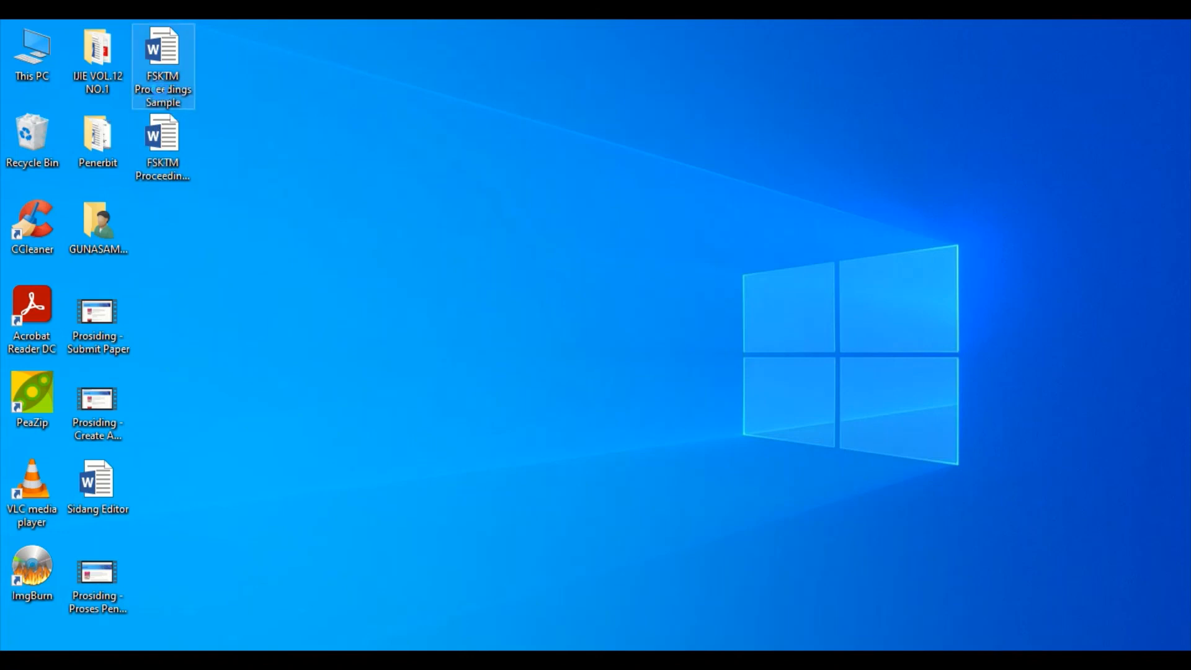
pyautogui.rightClick(160, 88)
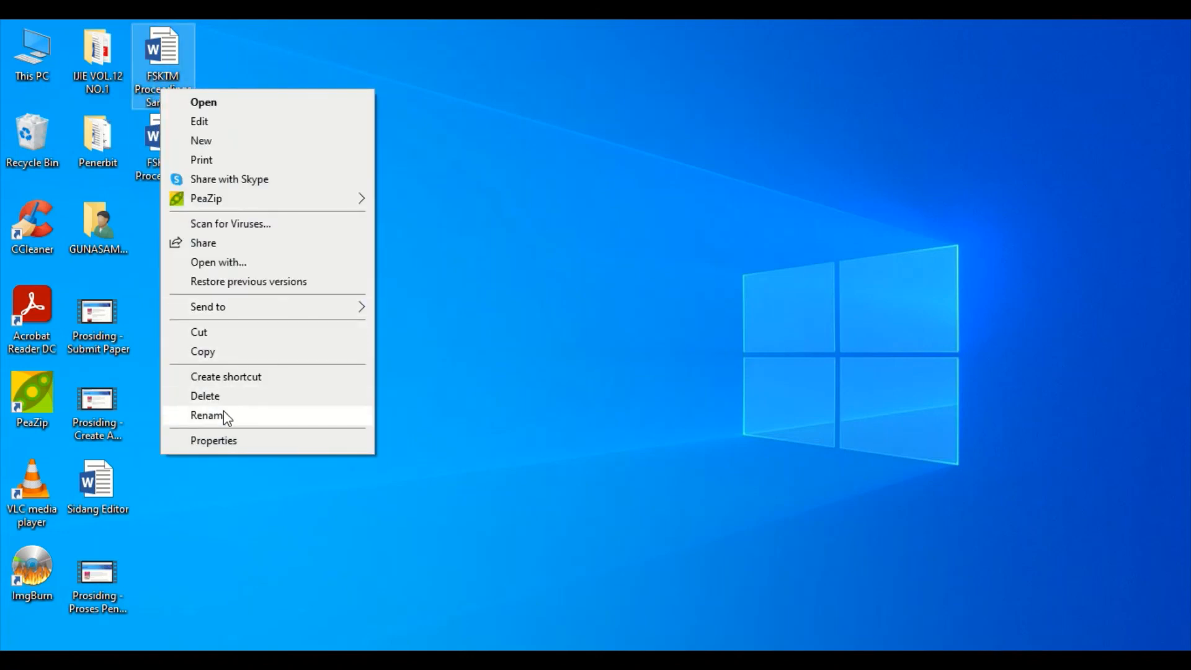
pyautogui.click(221, 352)
pyautogui.click(204, 254)
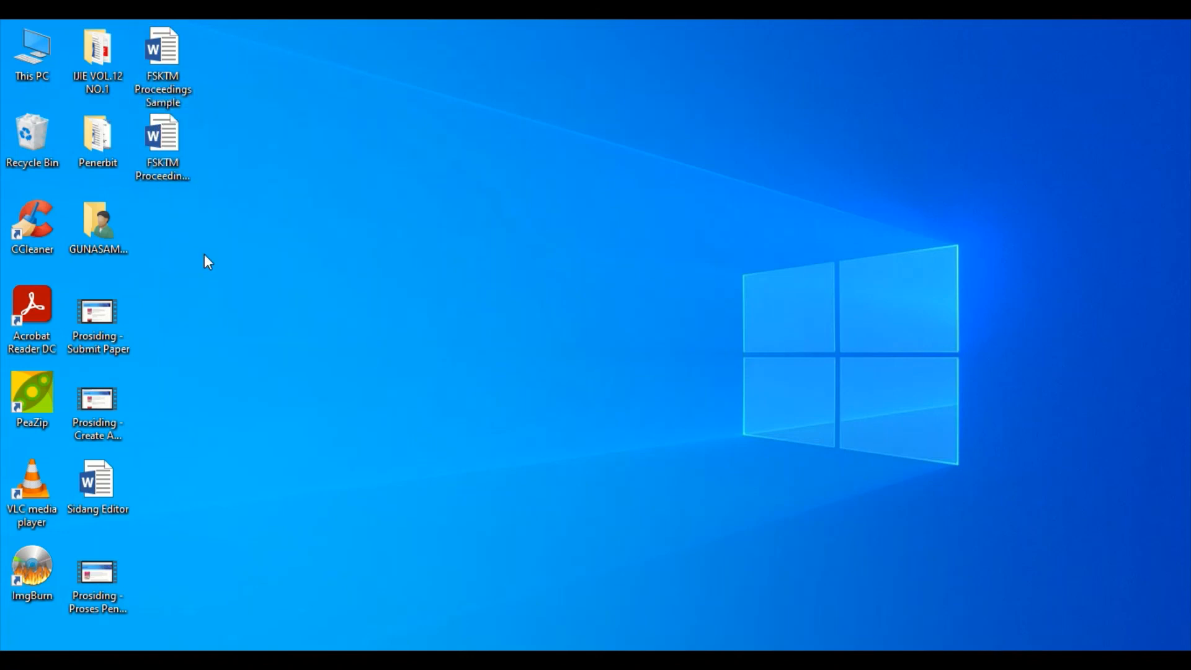
pyautogui.rightClick(203, 254)
pyautogui.click(259, 358)
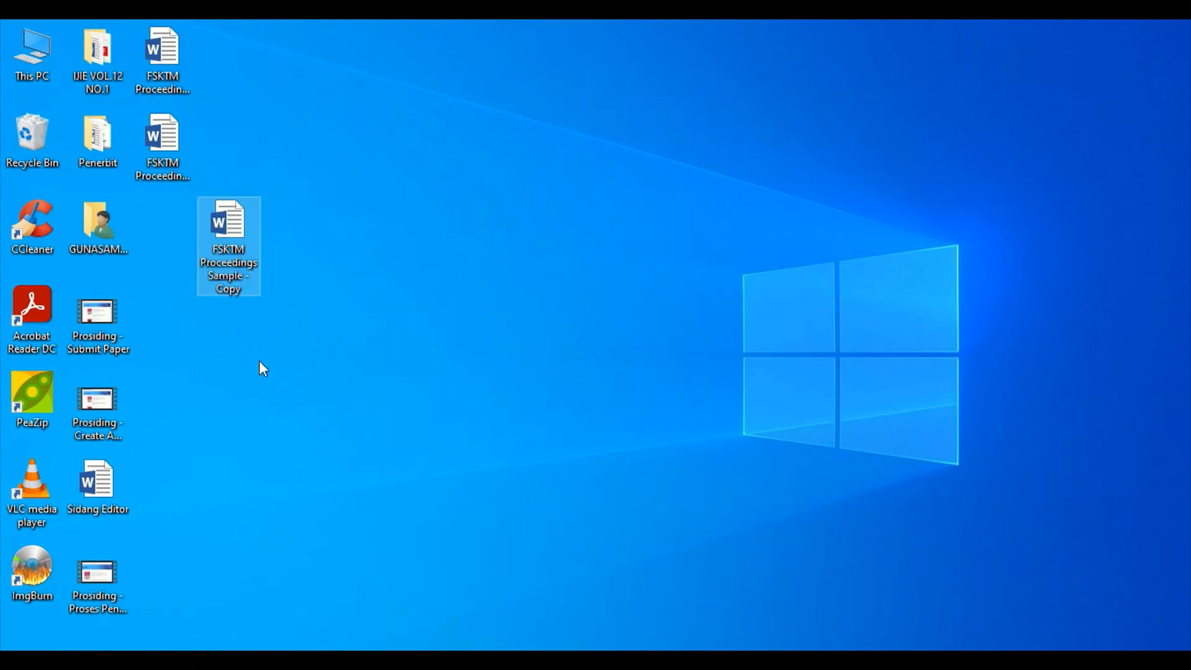
# Rename the duplicate to 'FSKTM Proceedings Sample - Copyedit' and place it beside the other FSKTM files.
pyautogui.rightClick(236, 267)
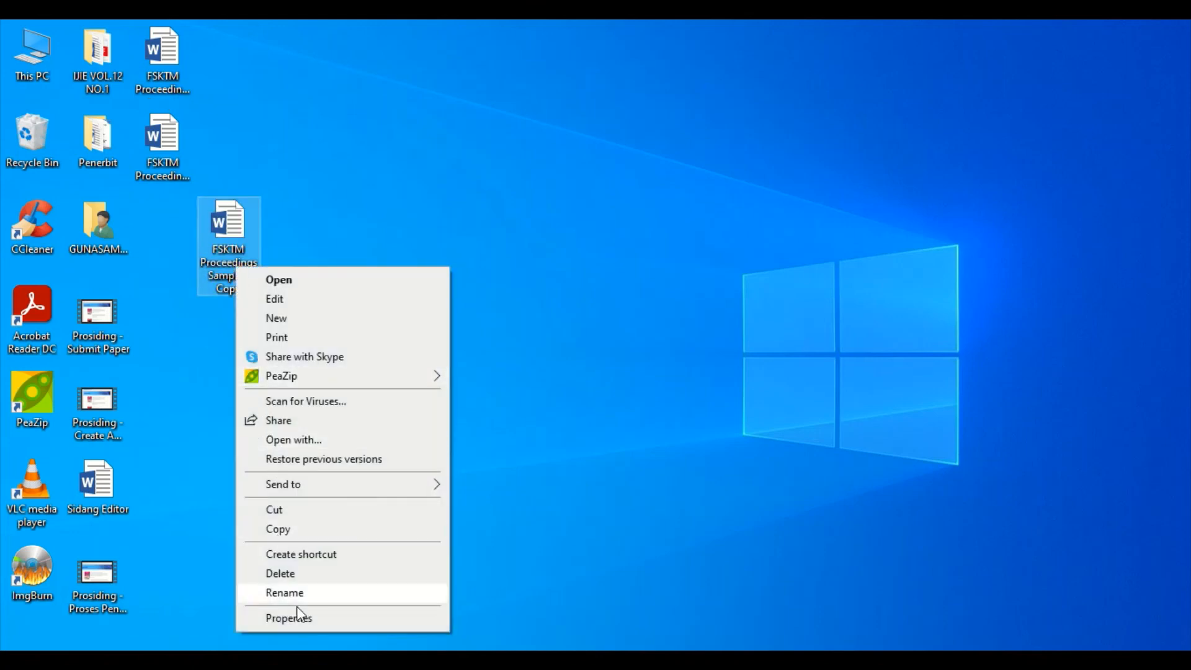
pyautogui.click(292, 594)
pyautogui.click(250, 289)
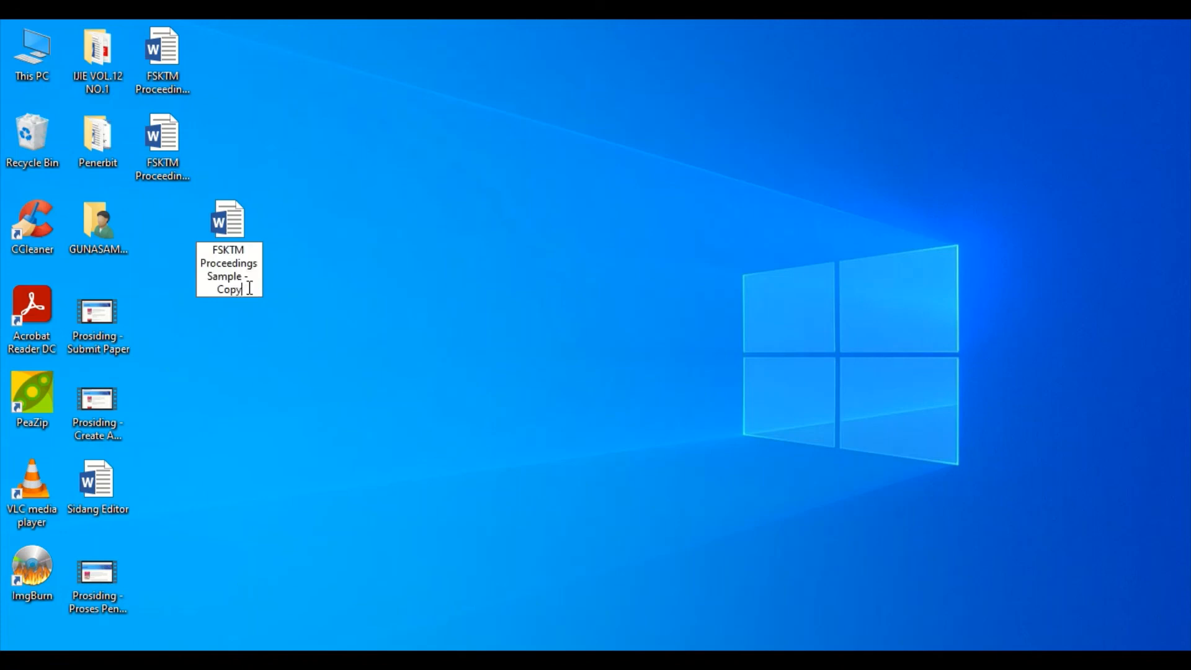
pyautogui.press('BackSpace')
pyautogui.press('BackSpace')
pyautogui.press('BackSpace')
pyautogui.press('BackSpace')
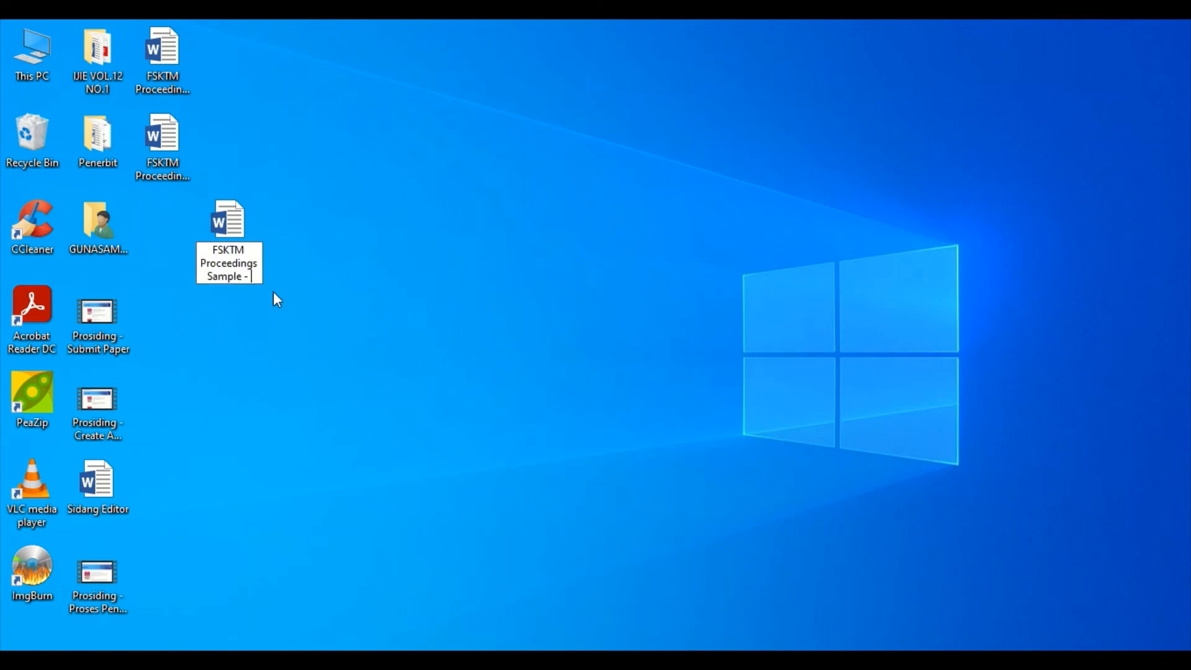
pyautogui.write('Cop')
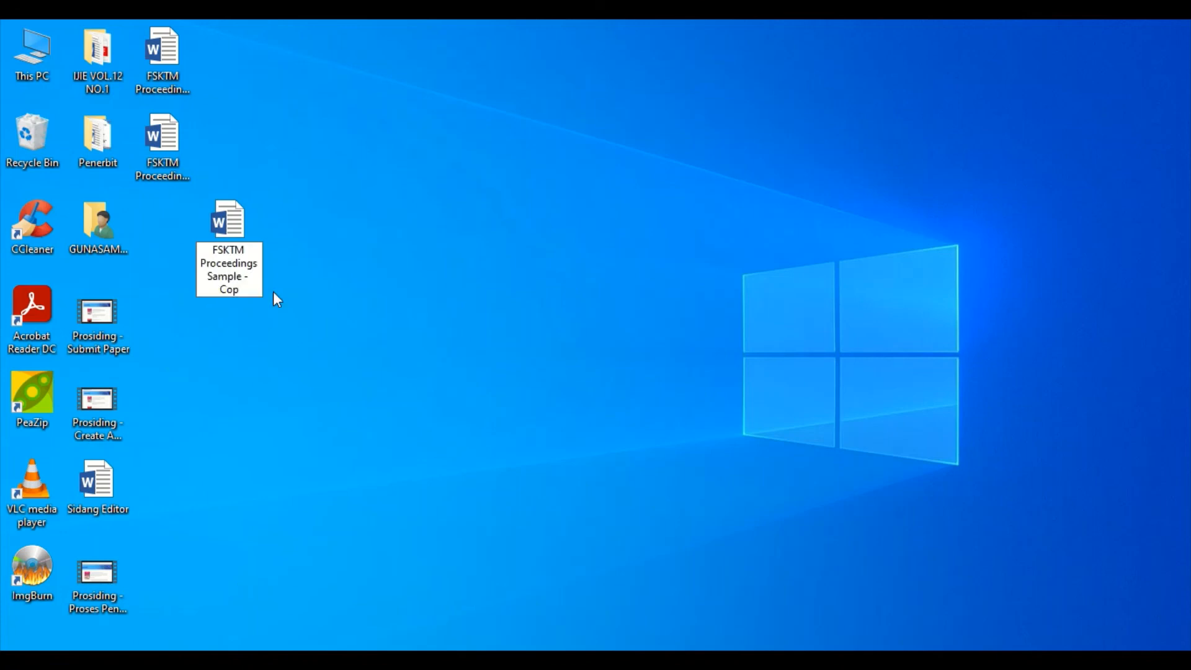
pyautogui.write('yedit')
pyautogui.press('Return')
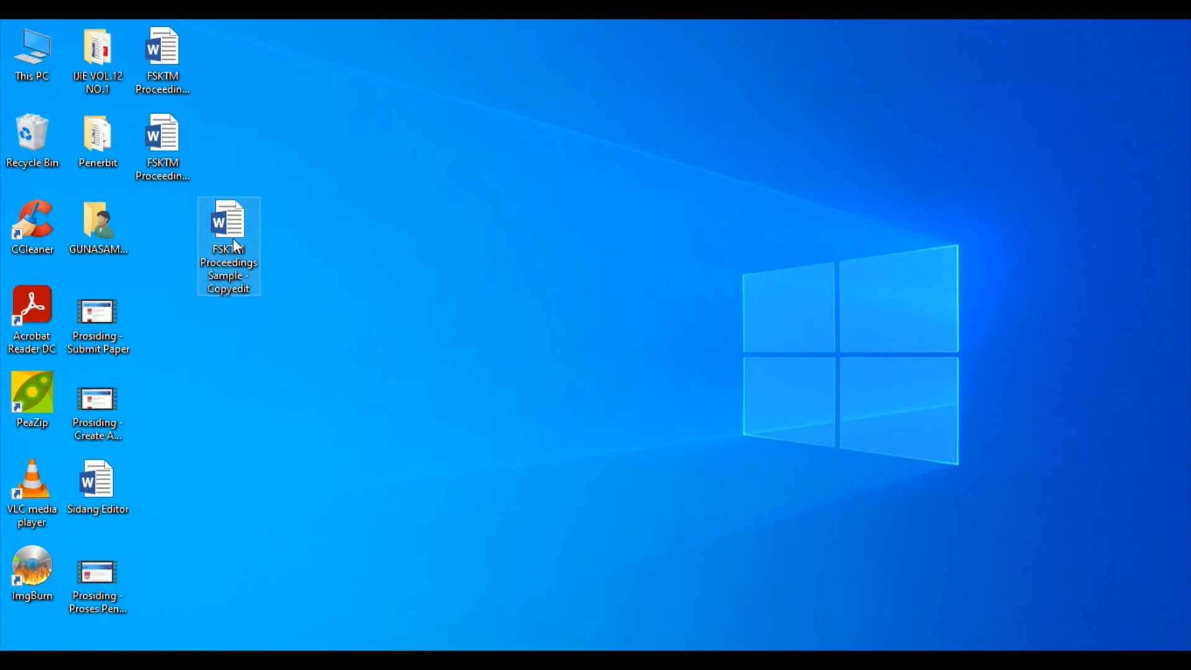
pyautogui.moveTo(233, 237); pyautogui.dragTo(190, 240)
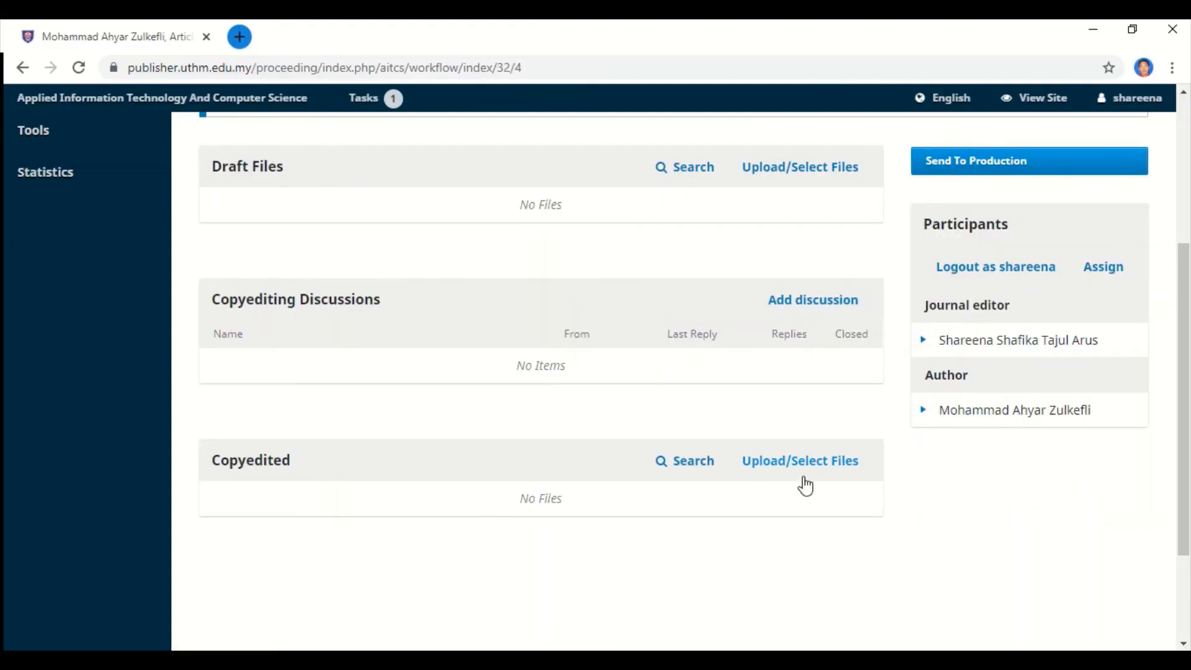
# Upload FSKTM Proceedings Sample - Copyedit.docx as an Article Text component into the Copyedited list.
pyautogui.click(802, 460)
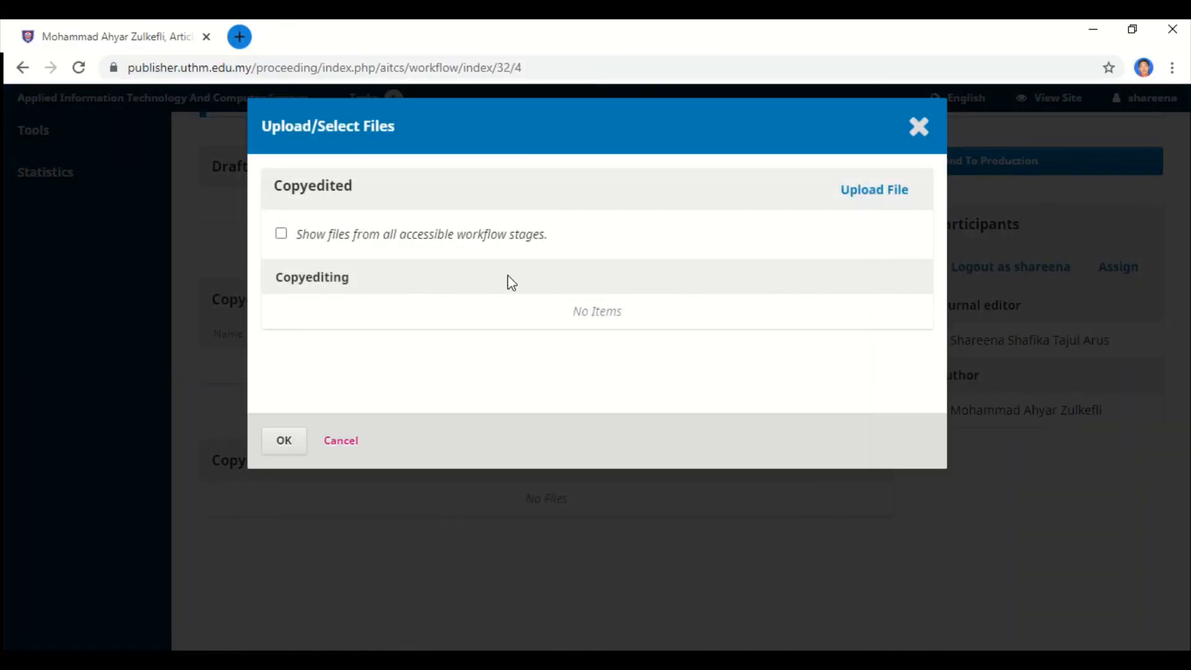
pyautogui.click(859, 193)
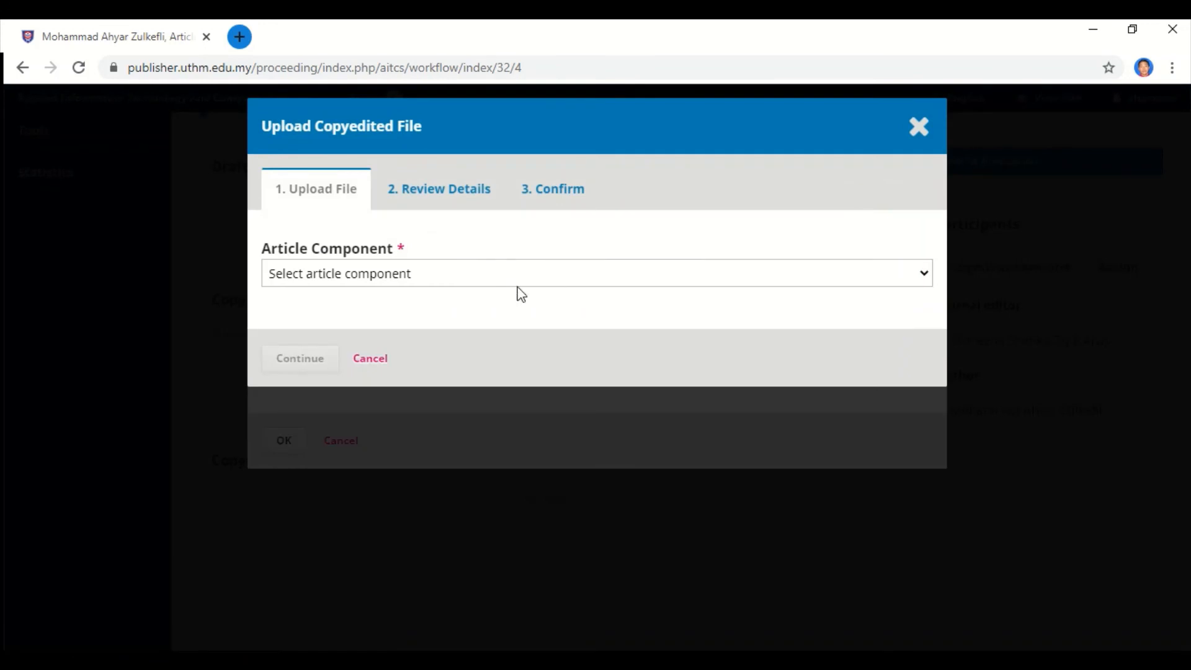
pyautogui.click(516, 274)
pyautogui.click(524, 315)
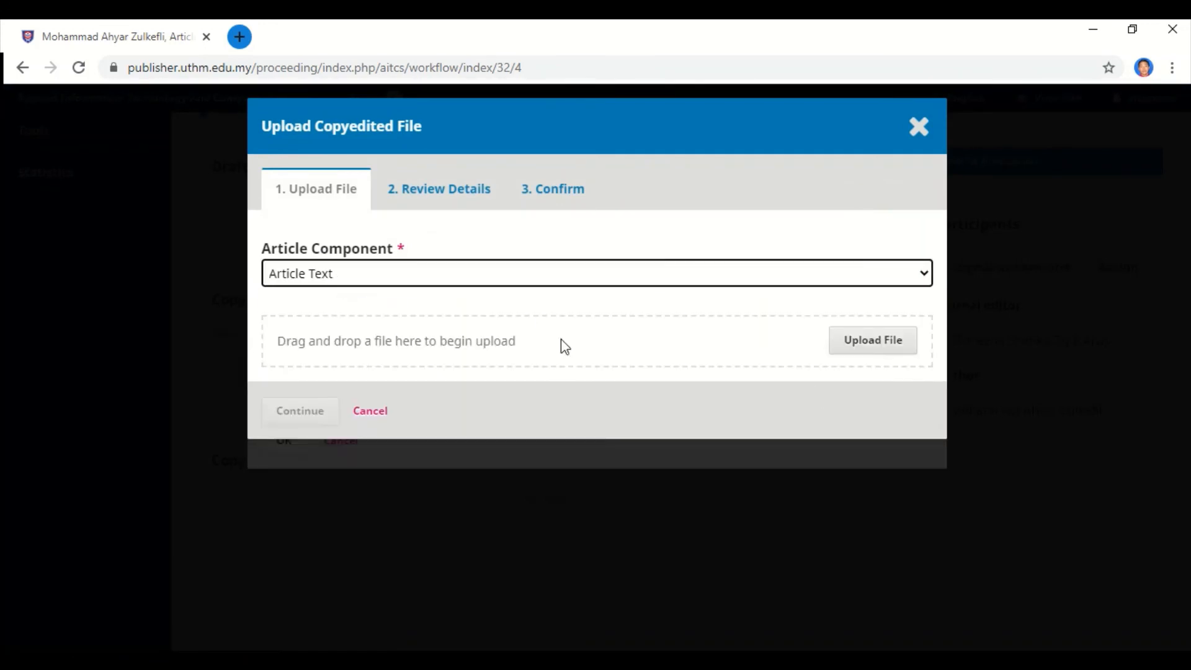
pyautogui.click(863, 346)
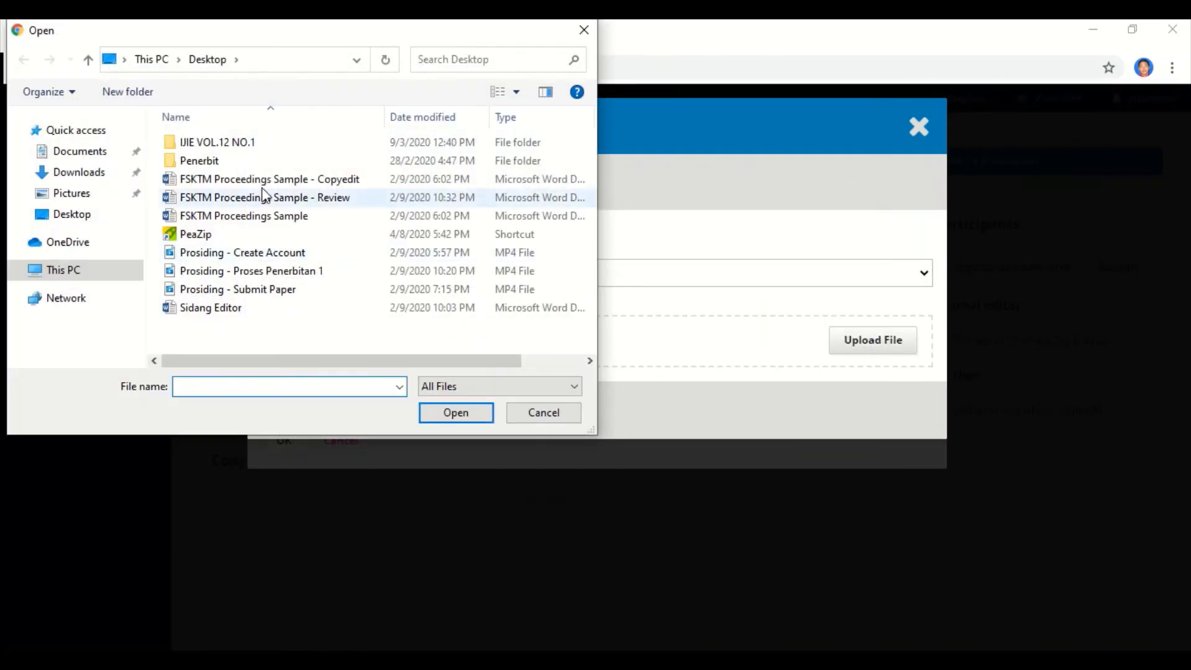
pyautogui.doubleClick(254, 180)
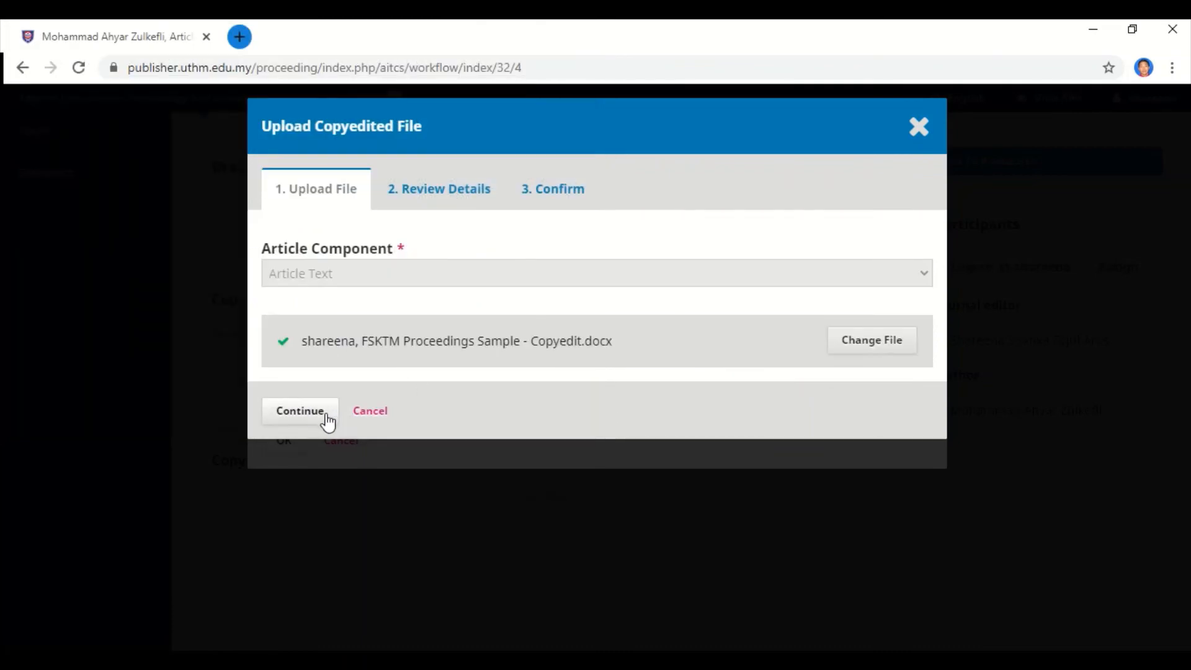
pyautogui.click(328, 420)
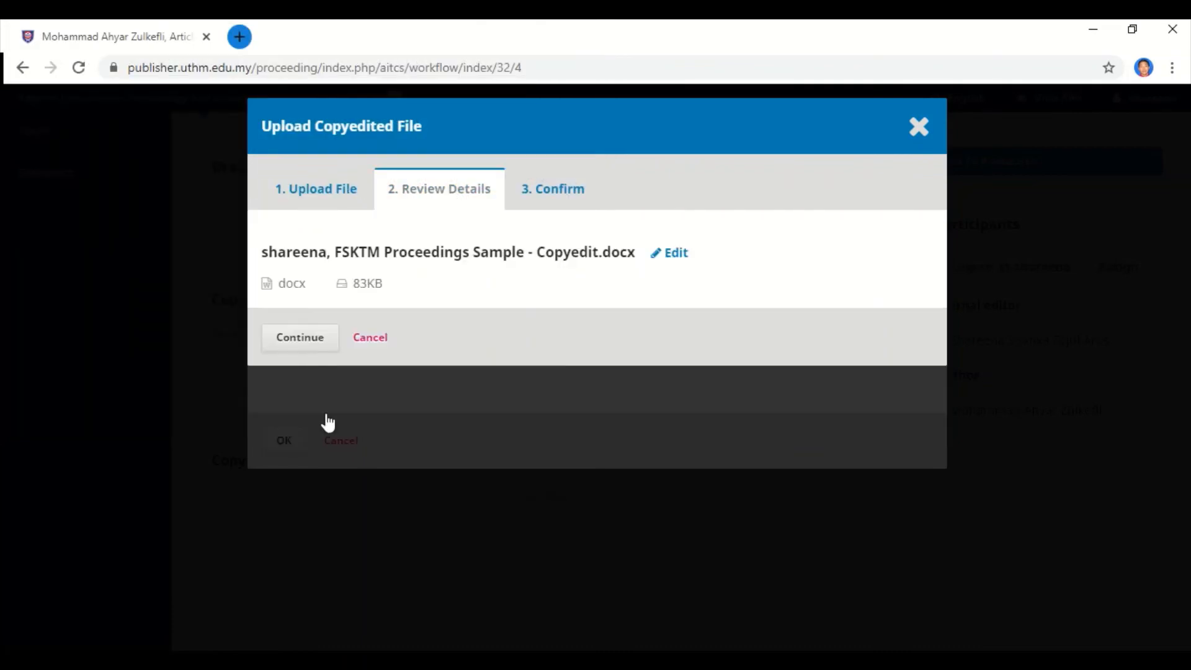
pyautogui.click(308, 339)
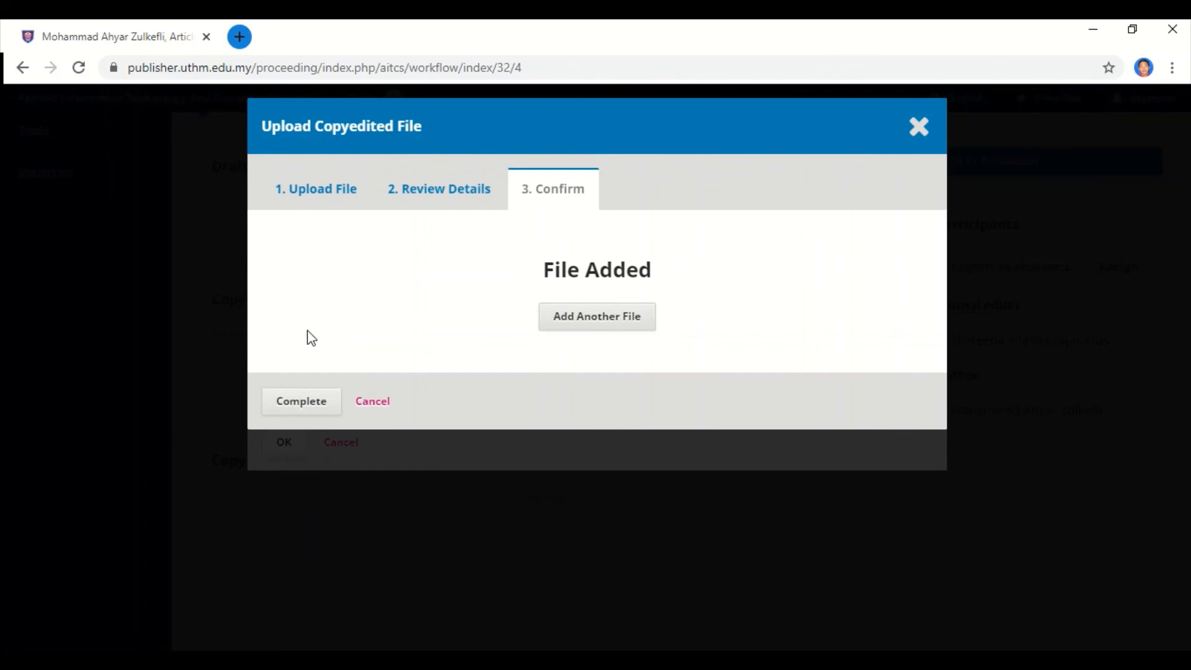
pyautogui.click(323, 409)
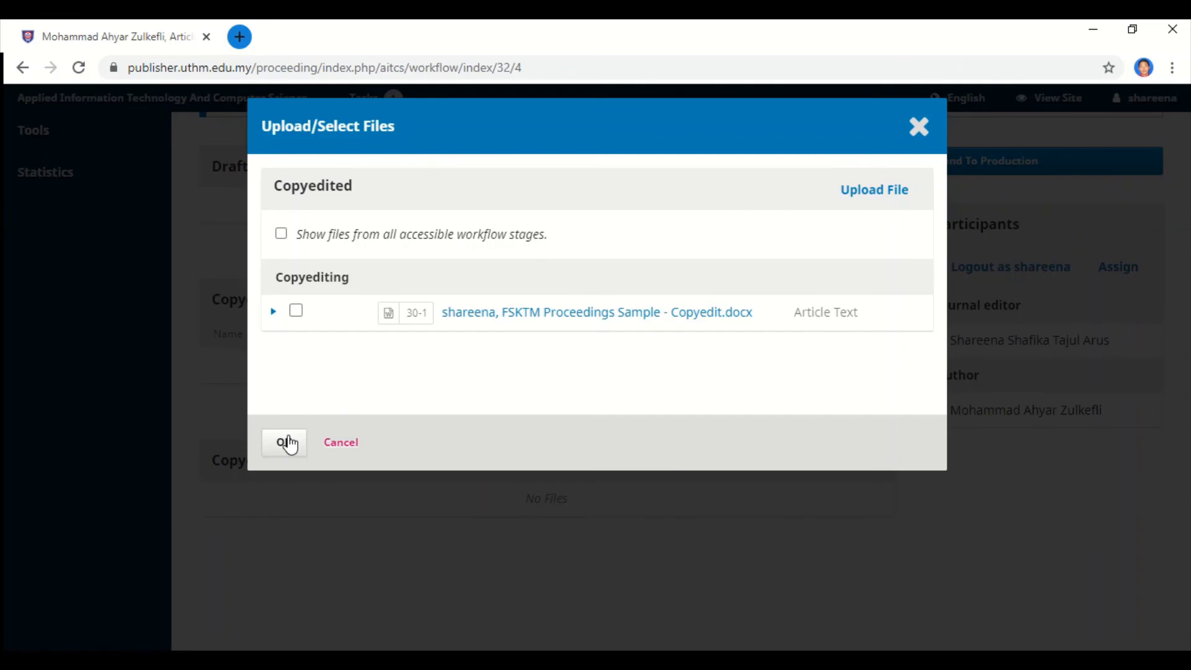
pyautogui.click(287, 442)
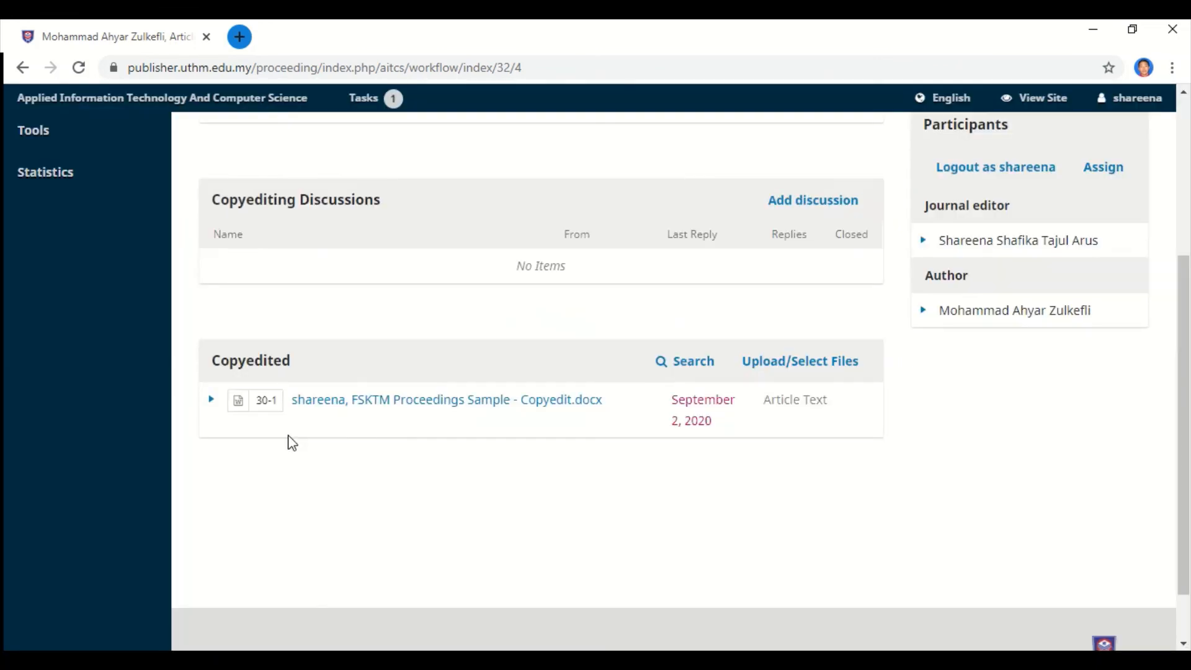
pyautogui.scroll(3, 333, 466)
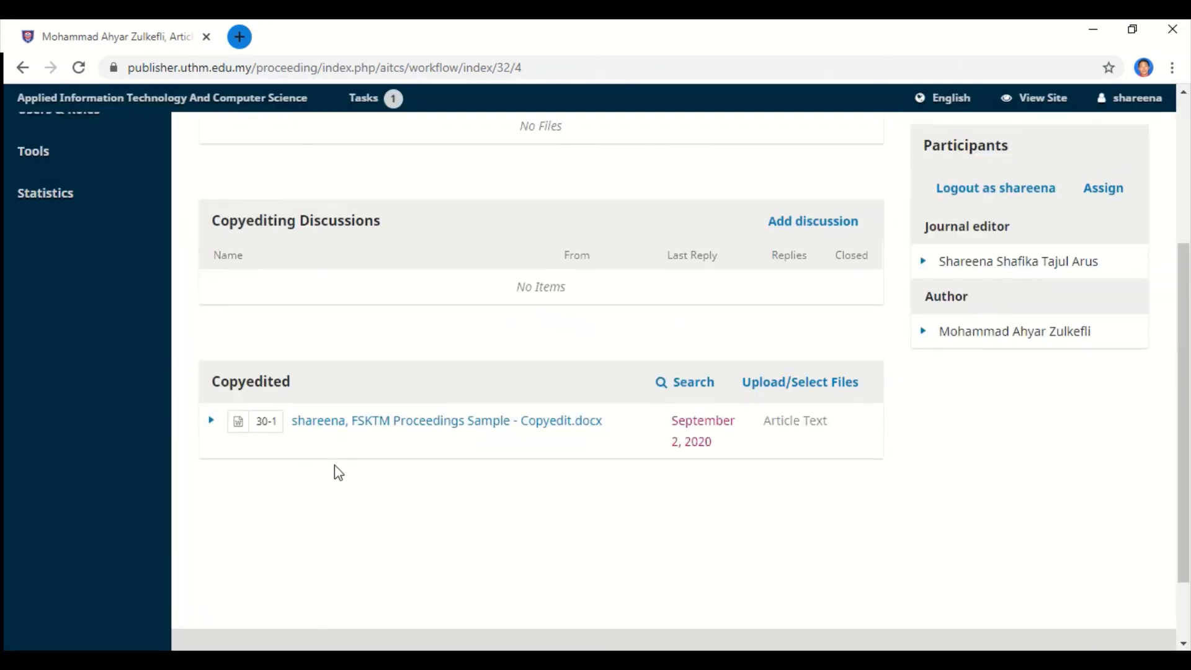